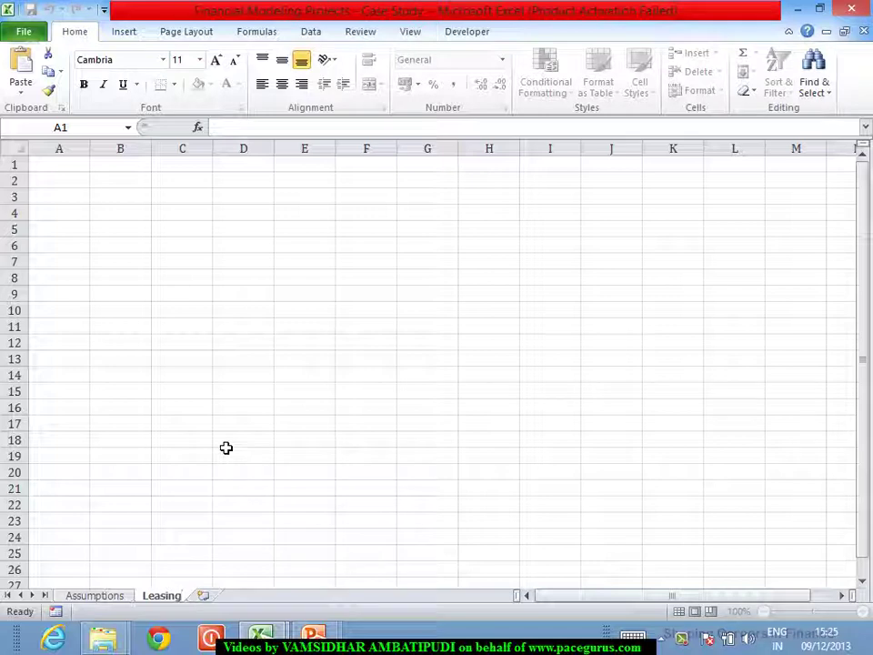
Finish renaming the sheet to Leasing, review the land and lease inputs B6:B10 on Assumptions, then return
key("Return")
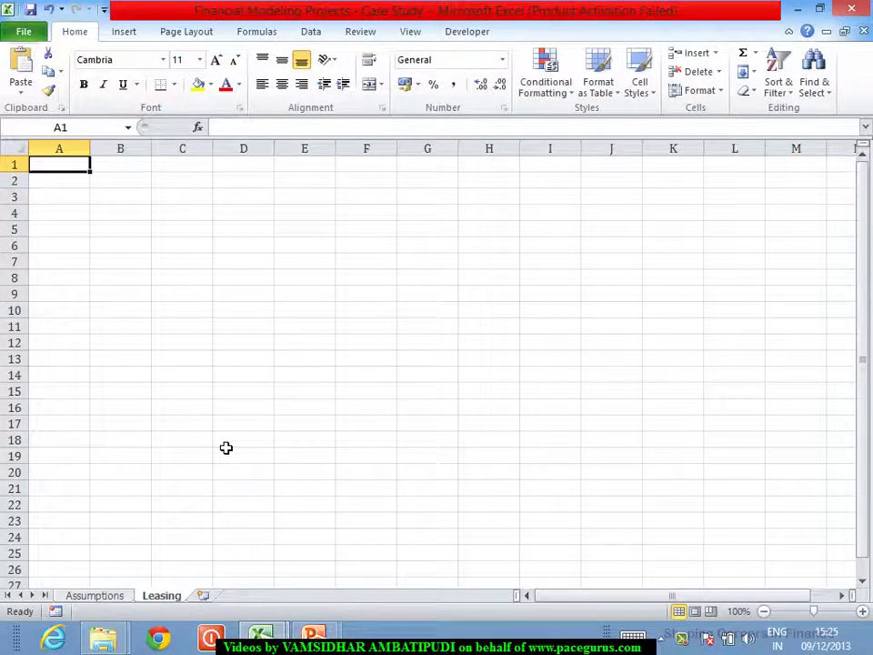
left_click(95, 596)
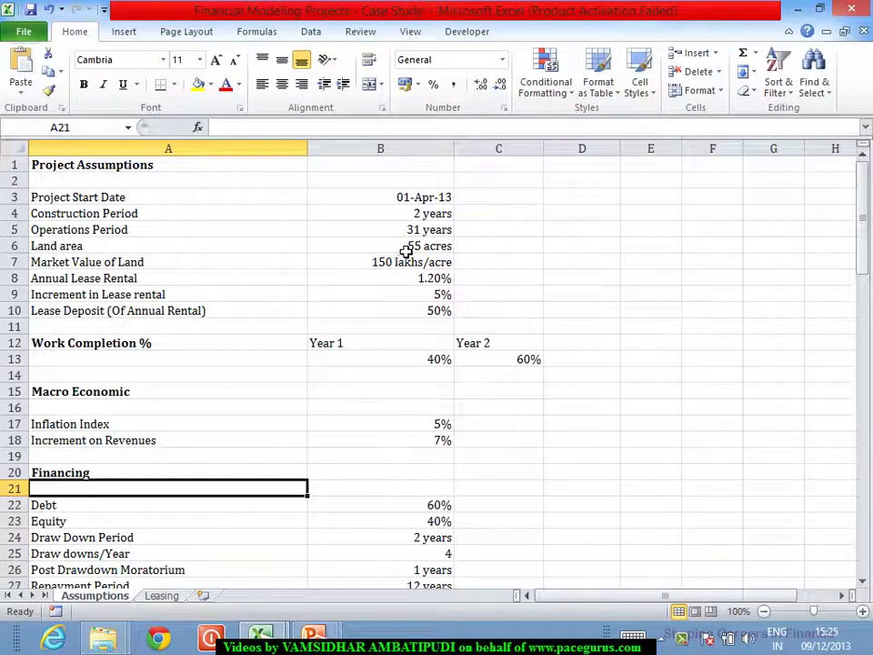
left_click(406, 246)
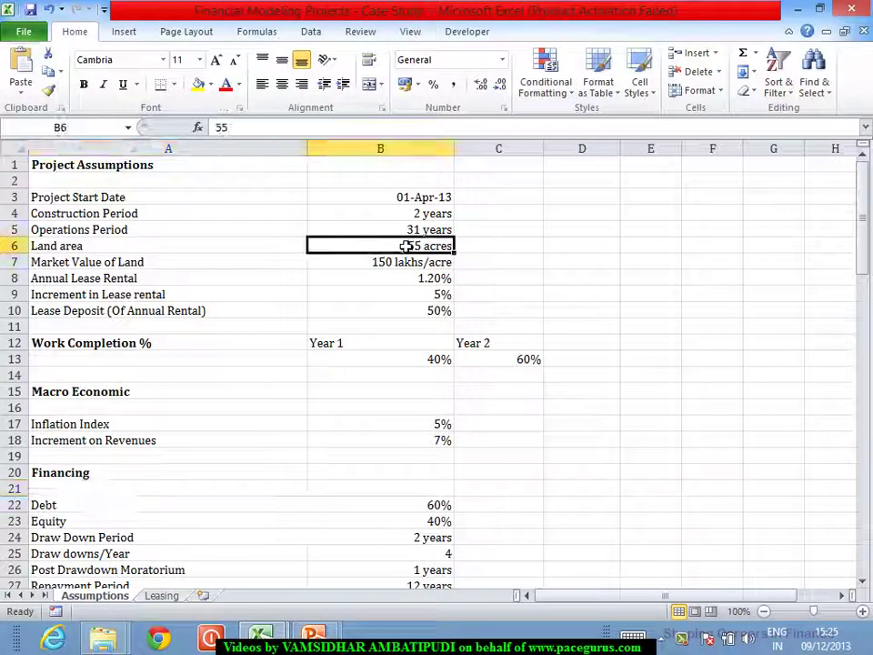
left_click_drag(407, 247, 409, 314)
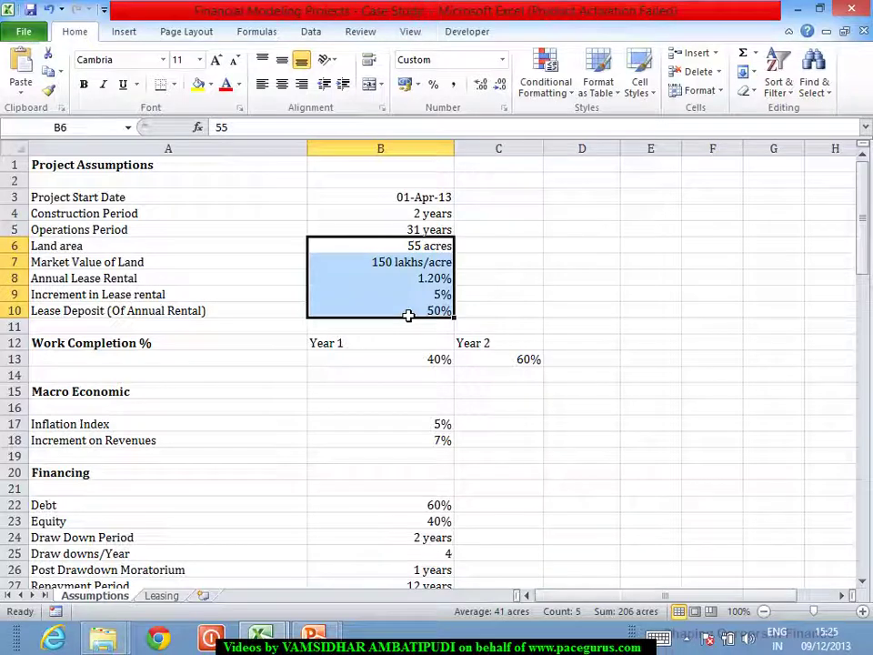
left_click(161, 597)
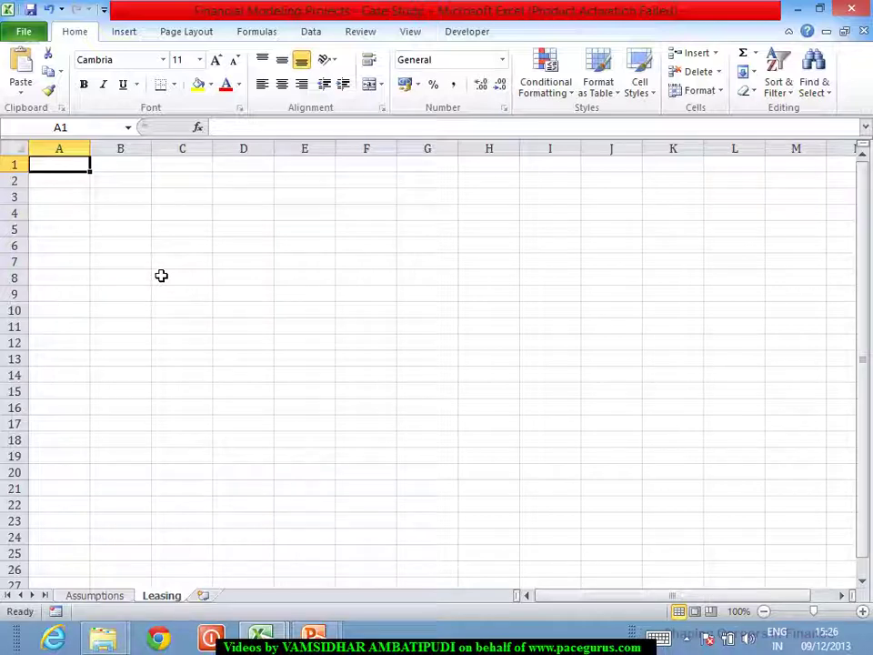
Label A1 'Year', then check the construction and operations periods in Assumptions B4:B5
type("Y")
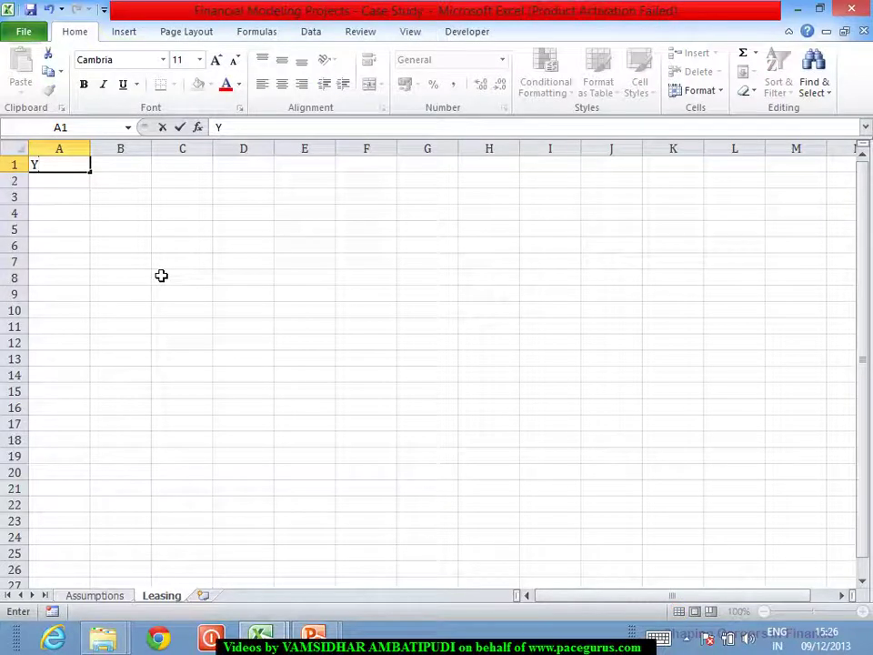
type("ear")
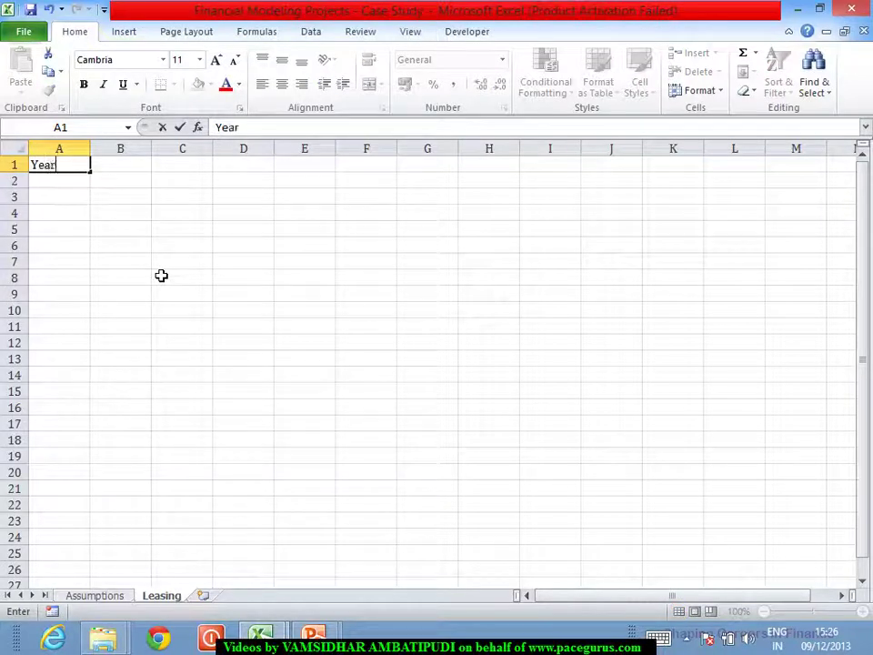
key("Tab")
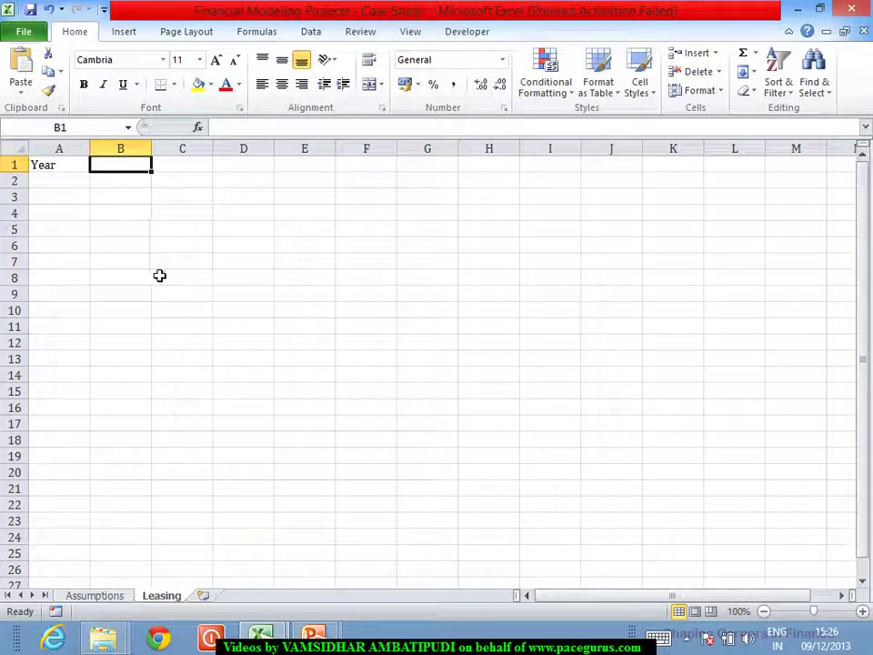
left_click(105, 599)
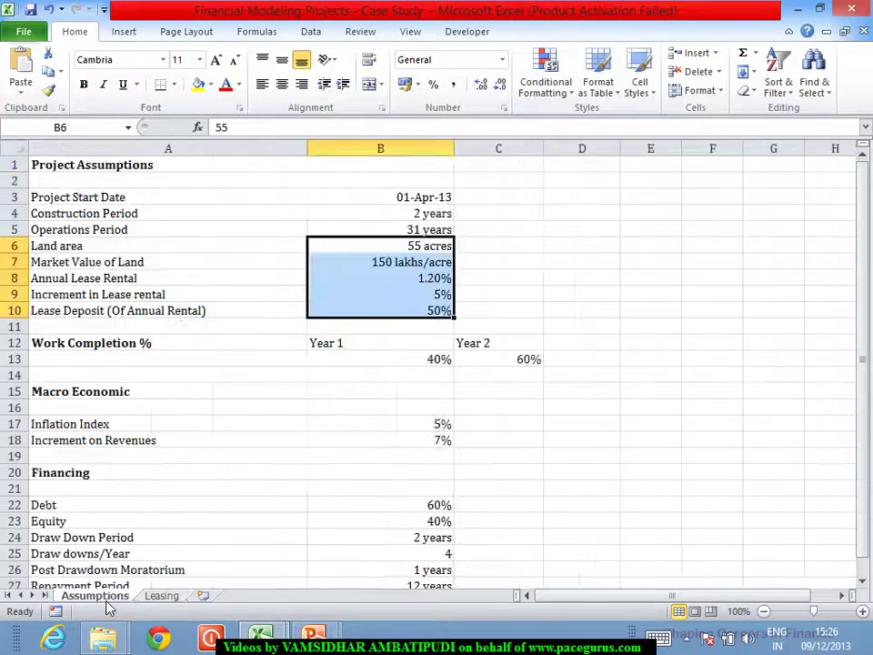
left_click(428, 215)
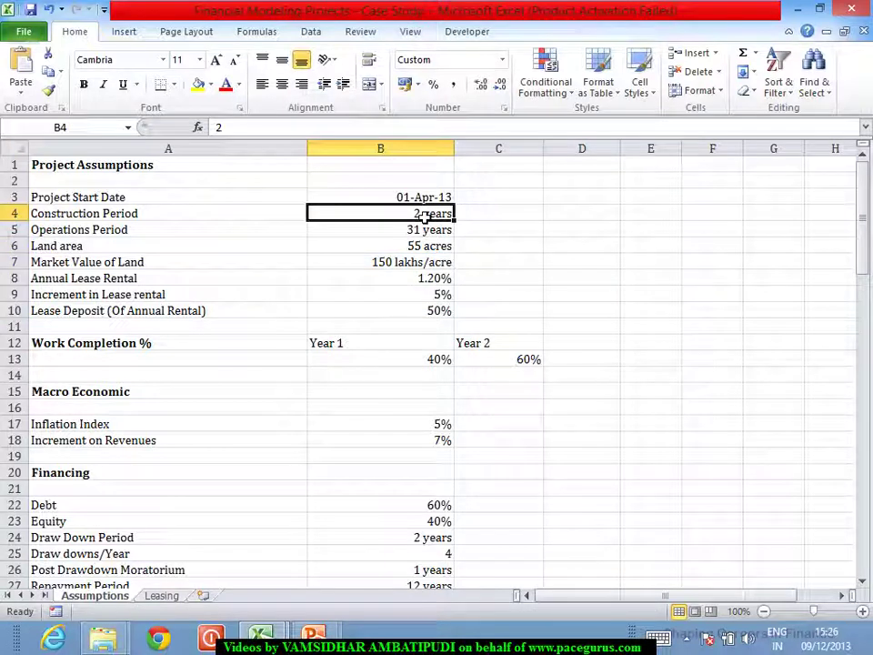
key("Down")
key("Up")
key("shift+Down")
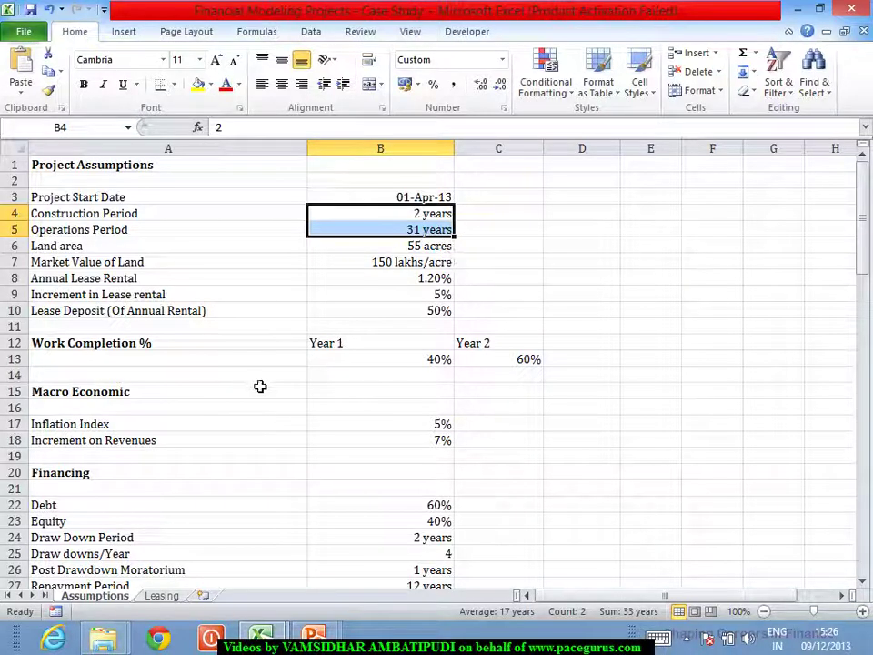
left_click(162, 595)
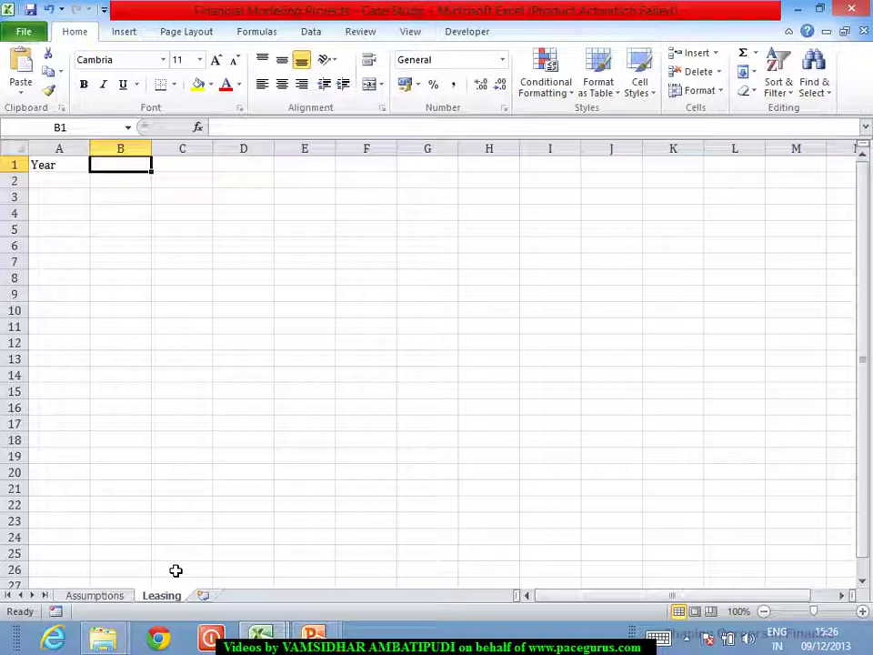
left_click(100, 596)
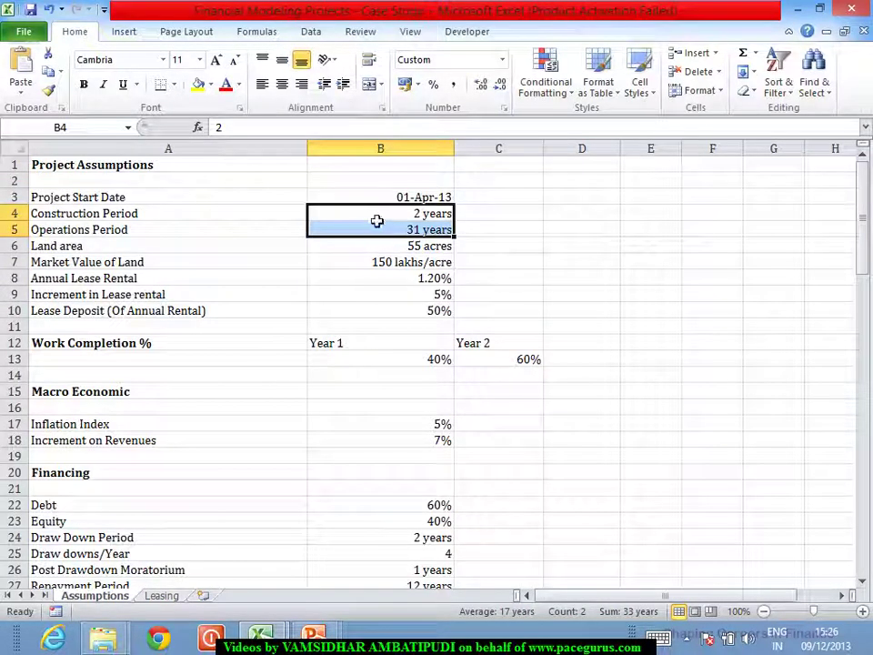
left_click(162, 596)
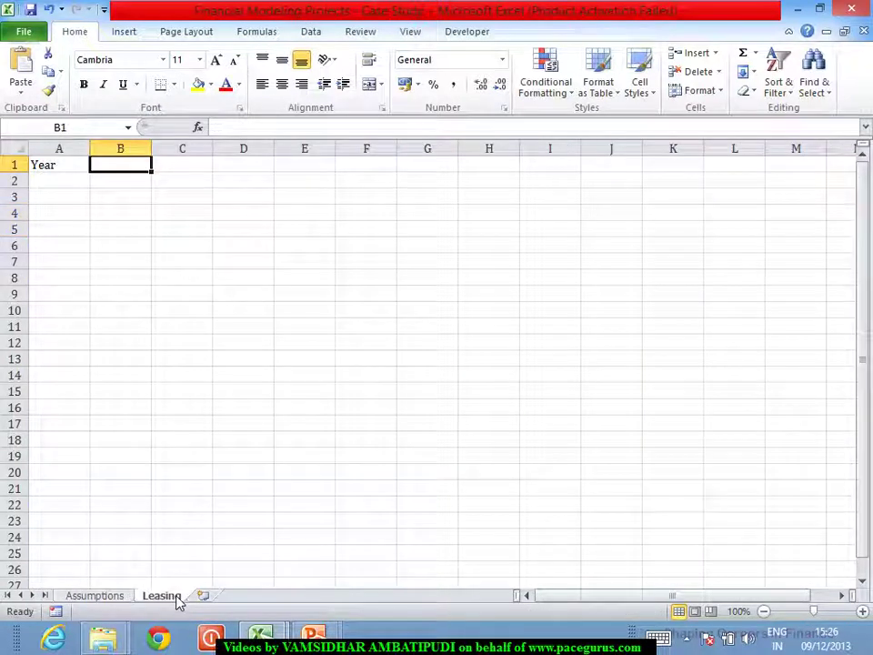
Enter 1 as the first year in B1 and start C1's formula with =IF(B1<SUM(
type("1")
key("Tab")
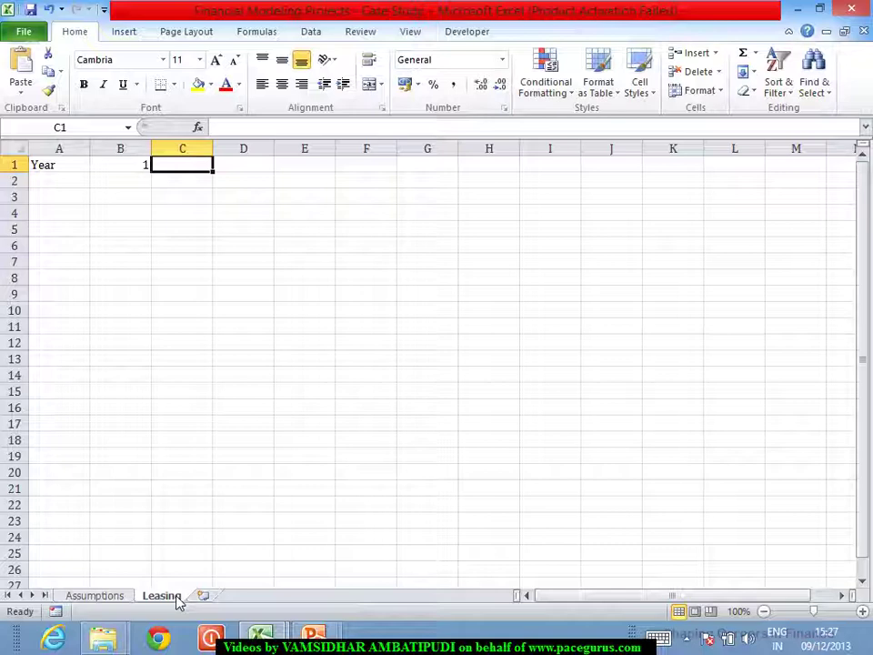
type("=")
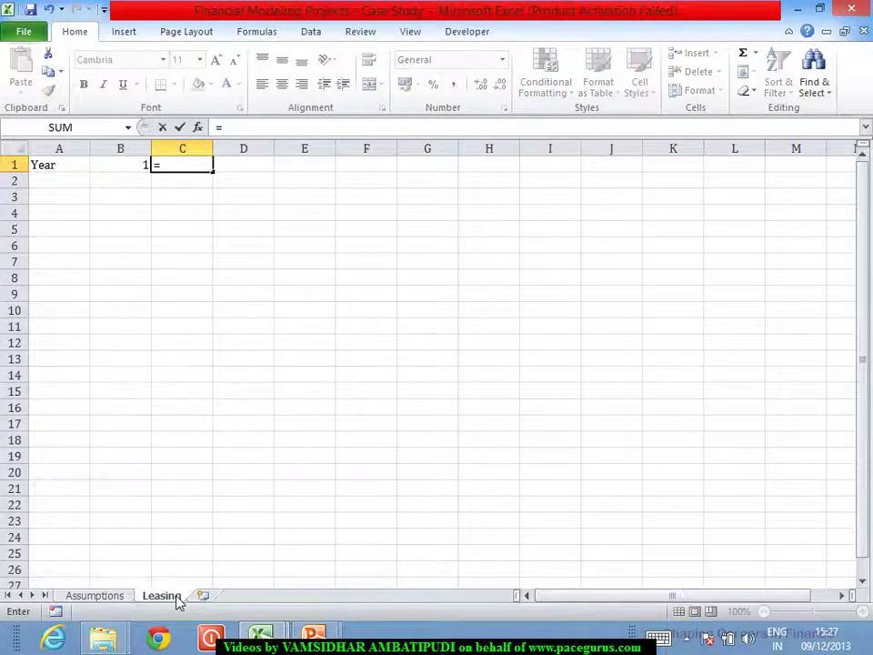
type("if")
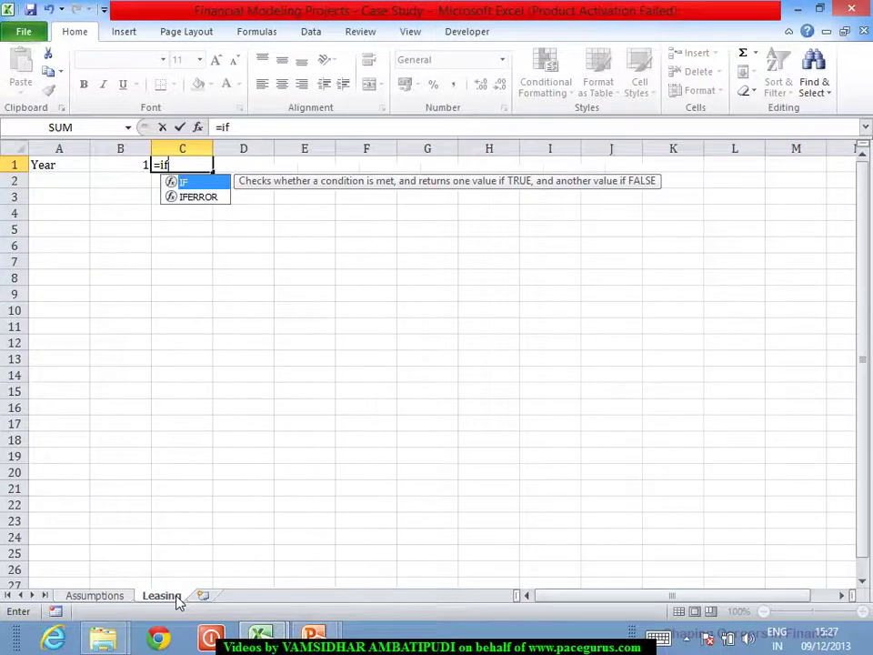
key("Tab")
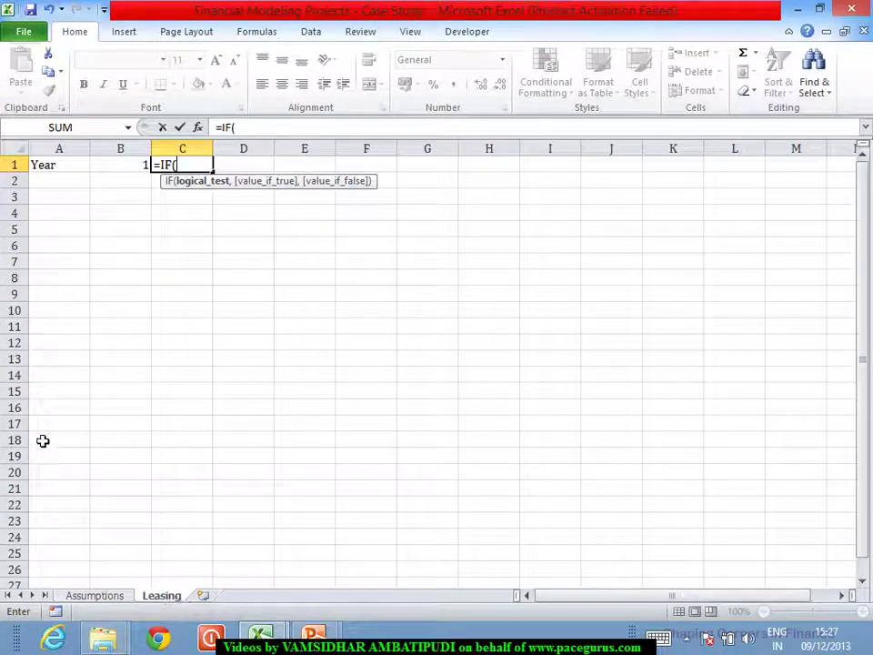
left_click(136, 166)
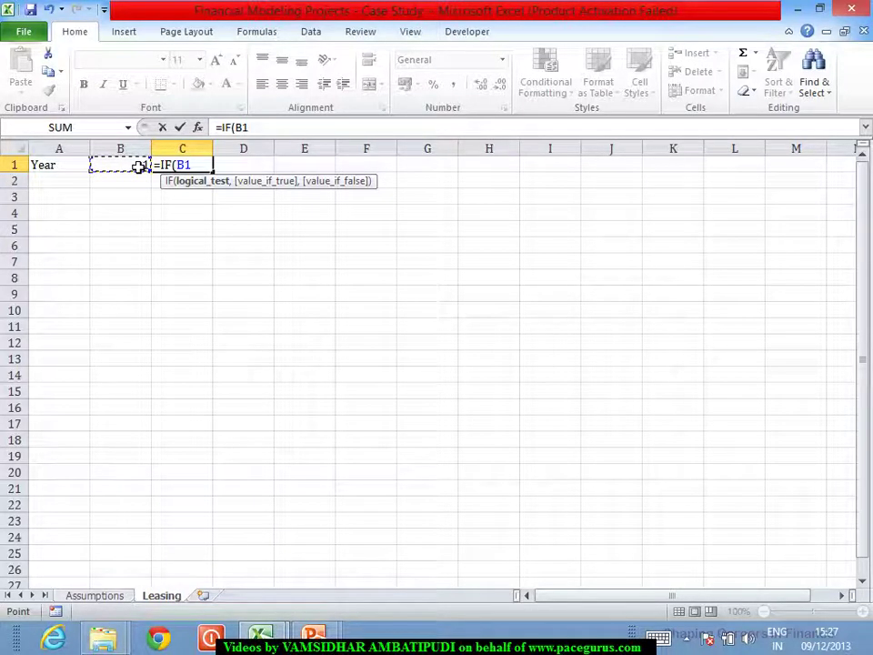
type("<S")
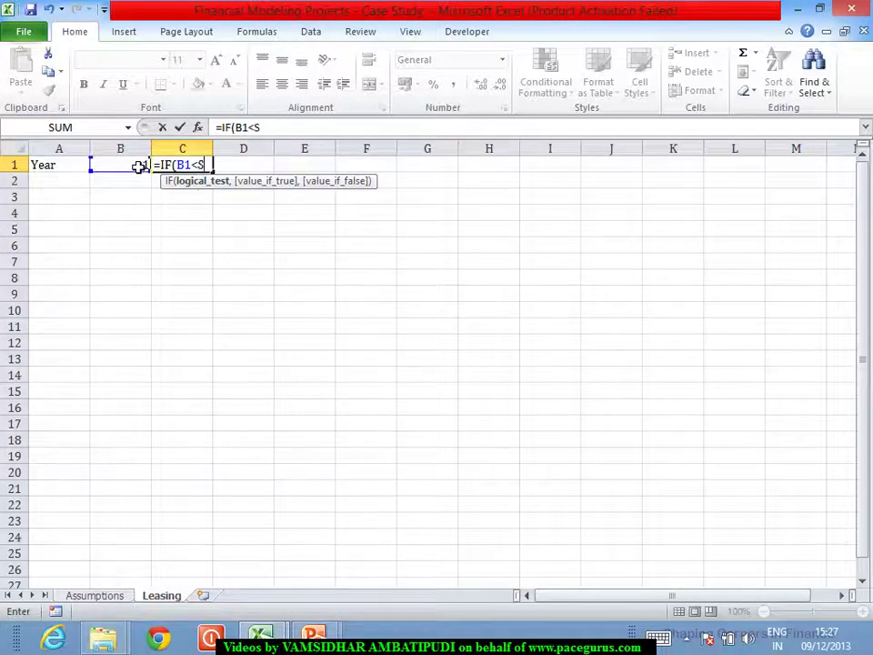
type("um")
key("Tab")
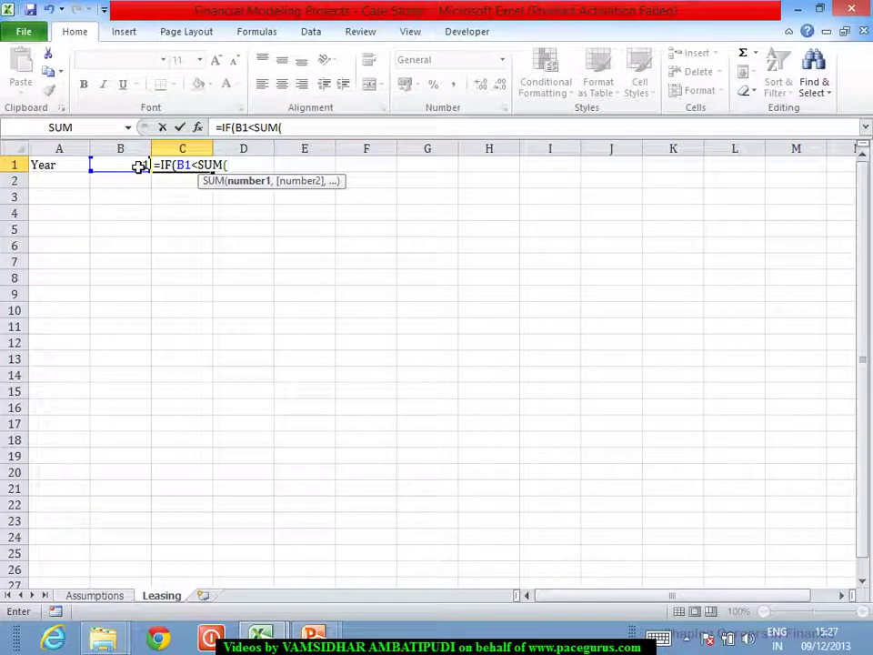
Complete C1 as =IF(B1<SUM(Assumptions!$B$4:$B$5),Leasing!B1+1,""), returning 2
left_click(105, 601)
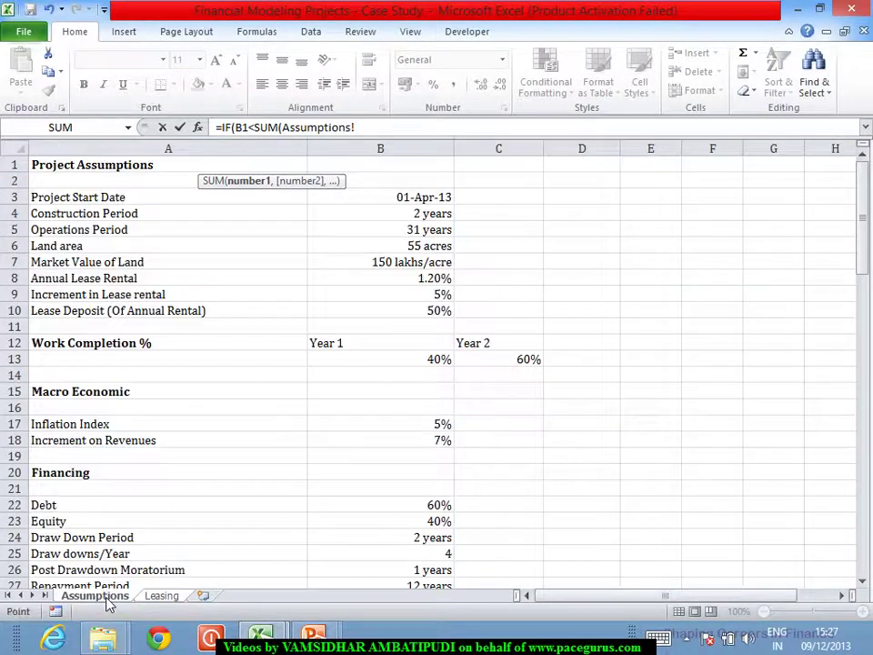
left_click(410, 218)
left_click_drag(409, 223, 408, 231)
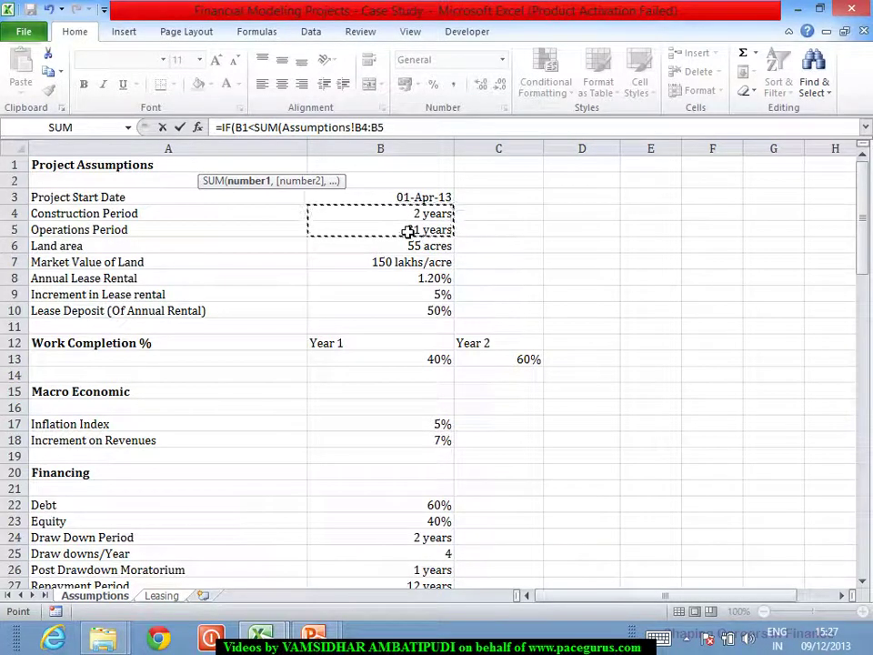
key("F4")
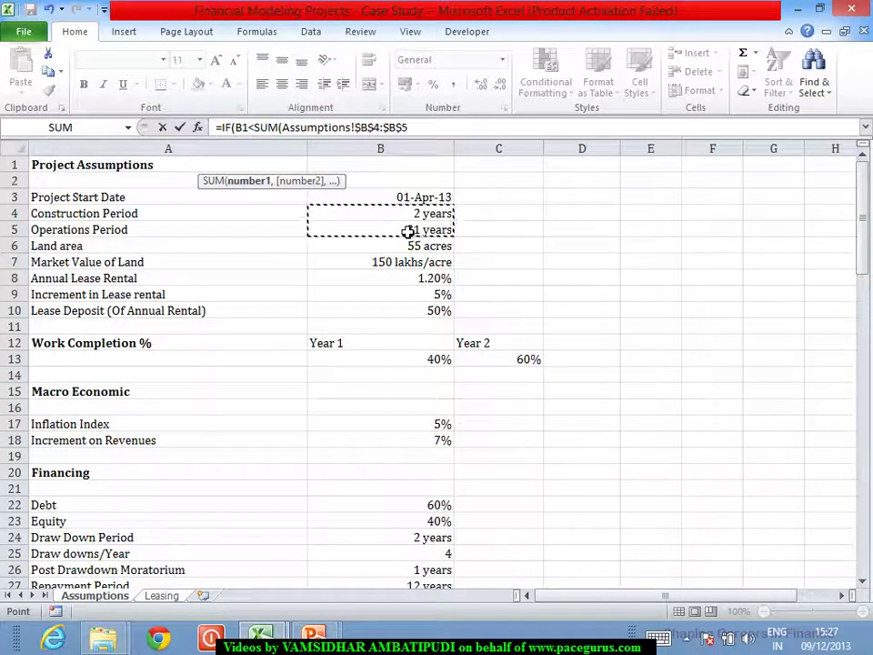
type(")")
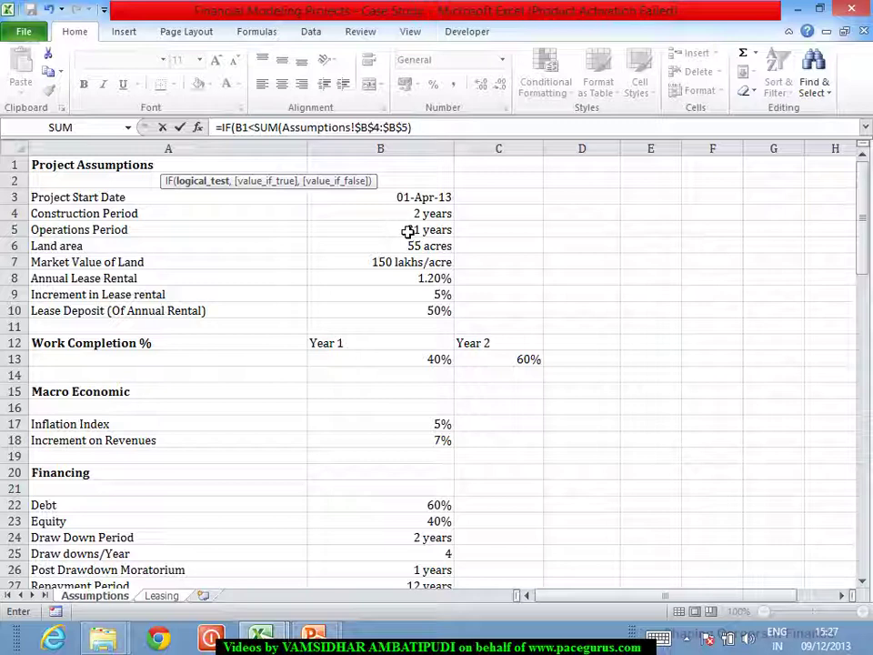
type(",")
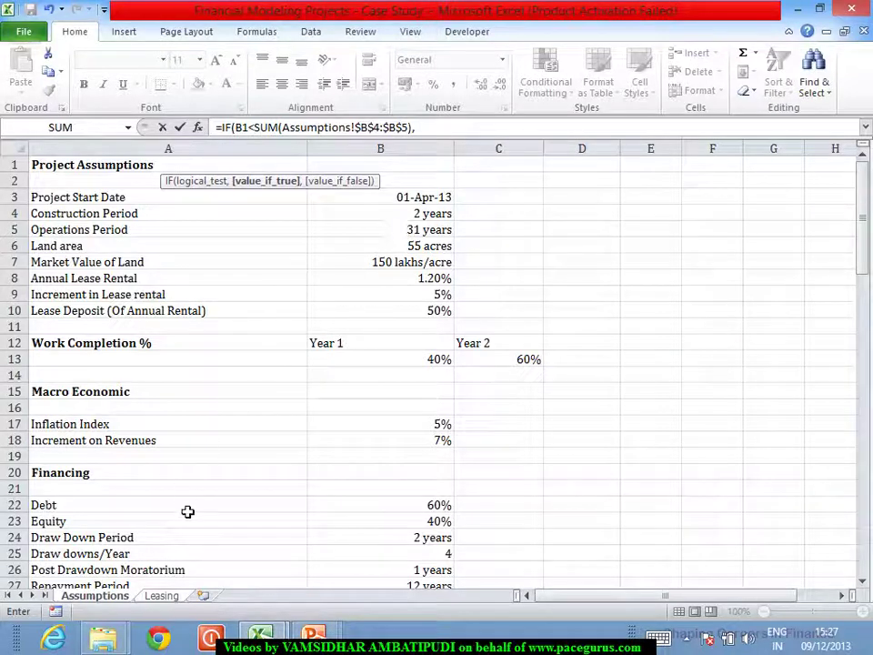
left_click(162, 597)
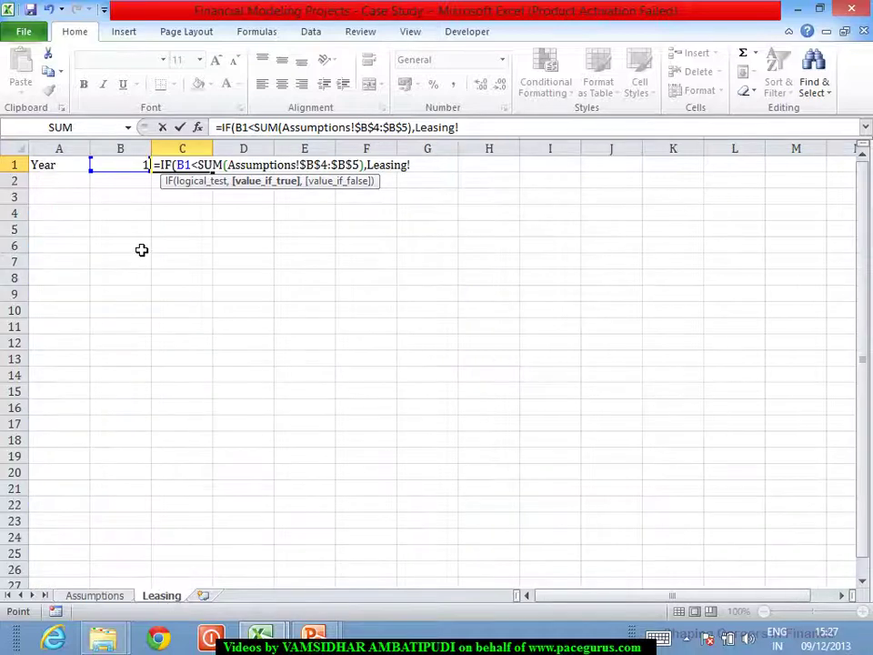
left_click(139, 168)
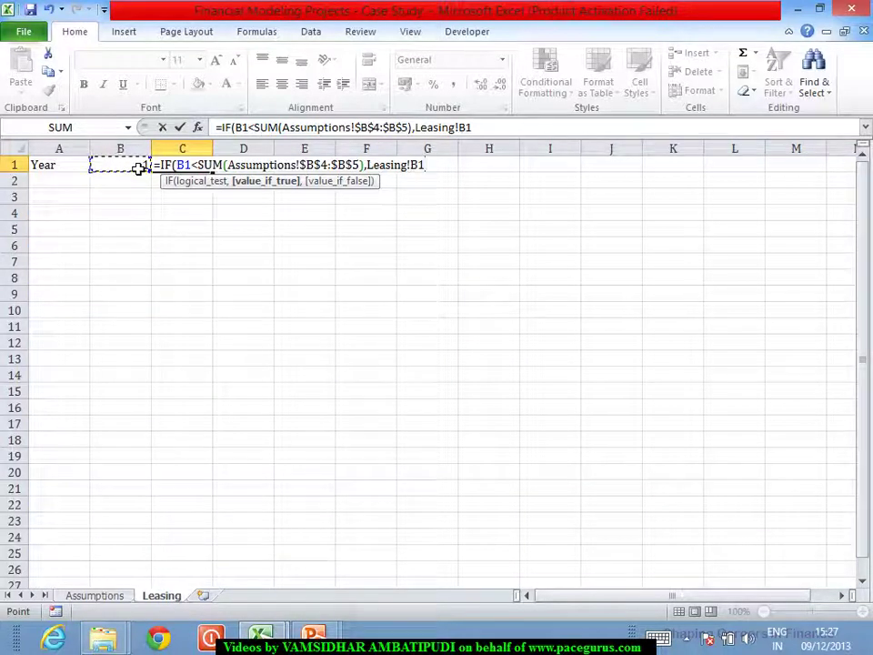
type("+1")
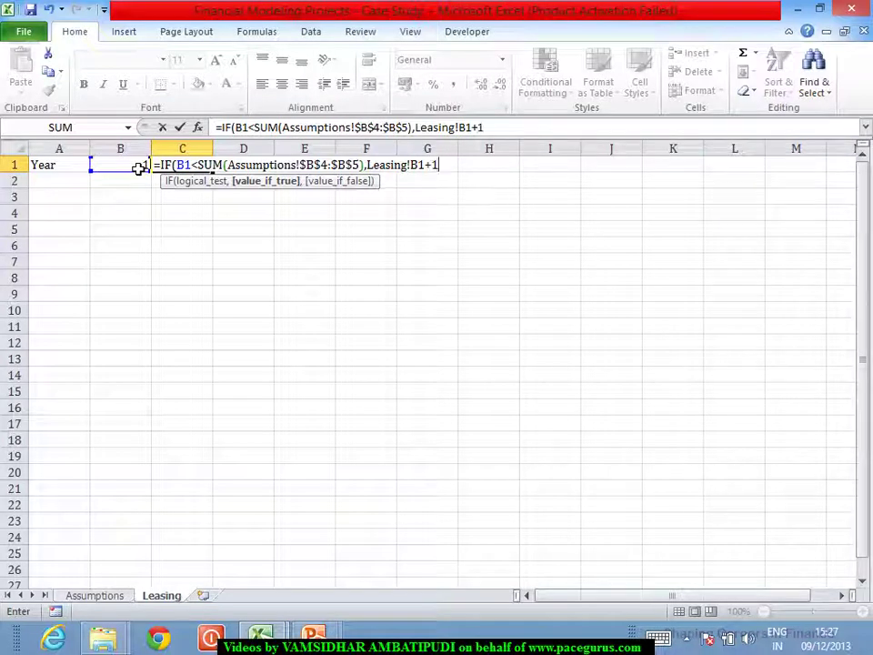
type(",")
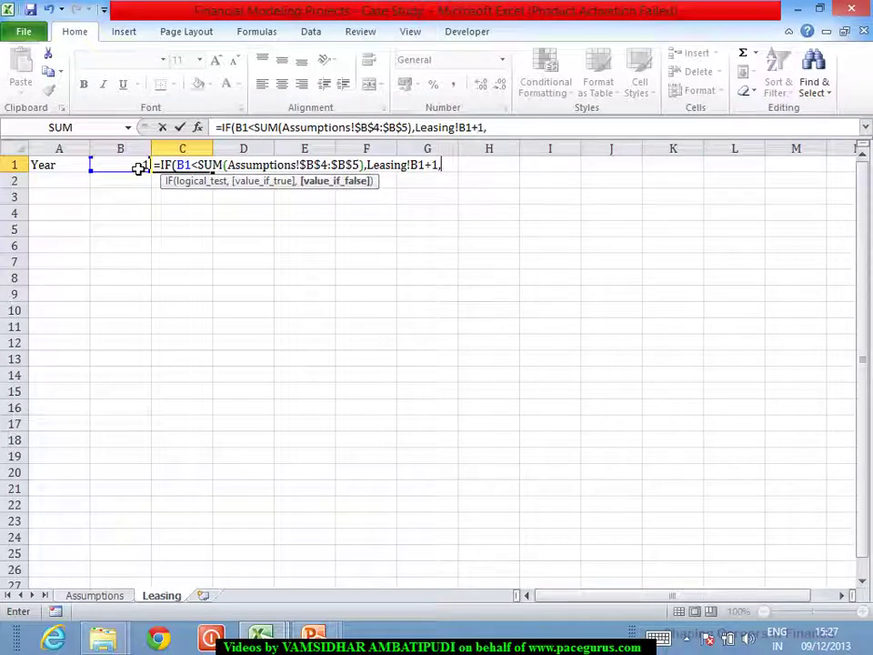
type("\"\")")
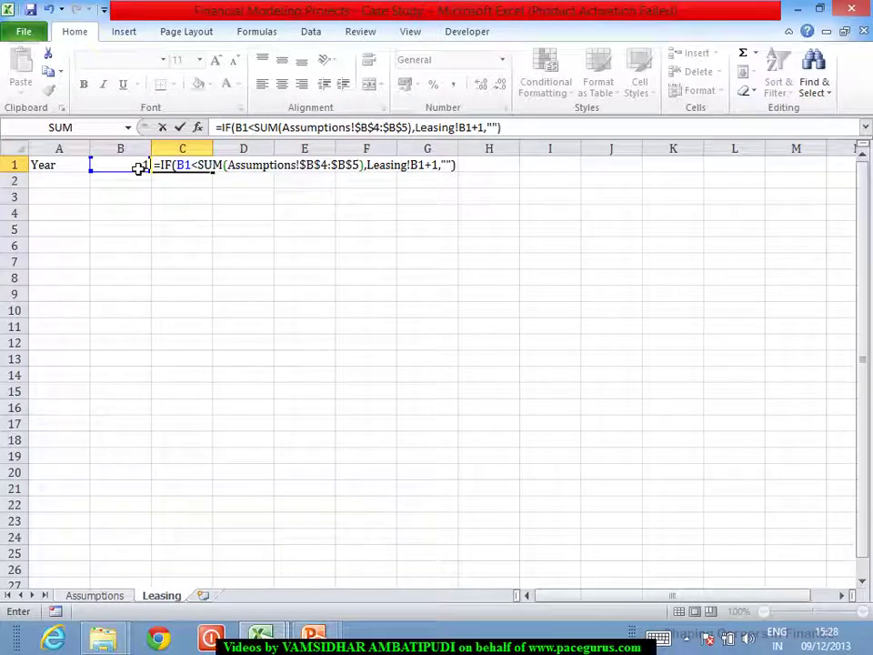
key("Tab")
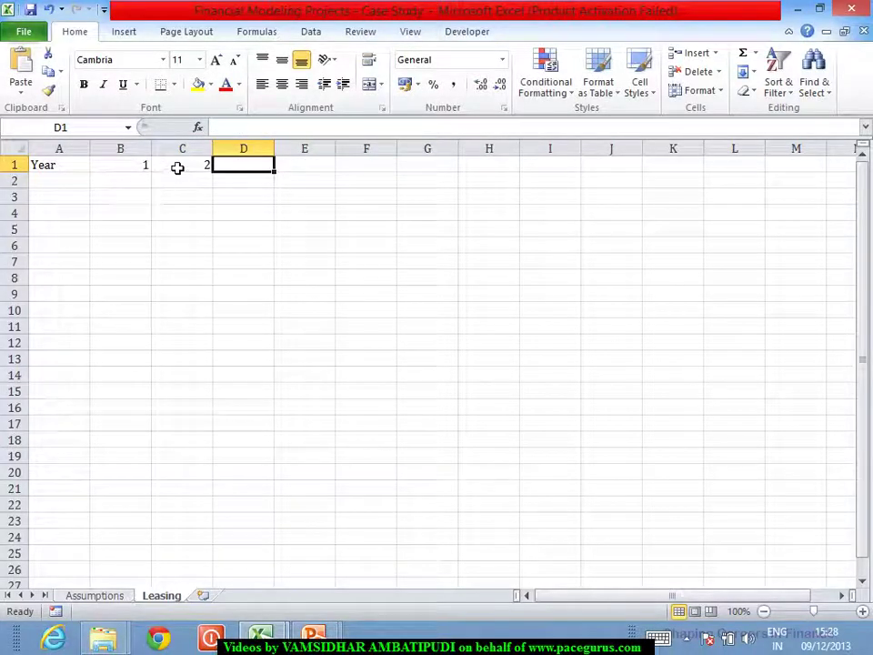
Fill the C1 year formula across row 1 to about column AZ, reaching 33 in AH1
left_click(178, 167)
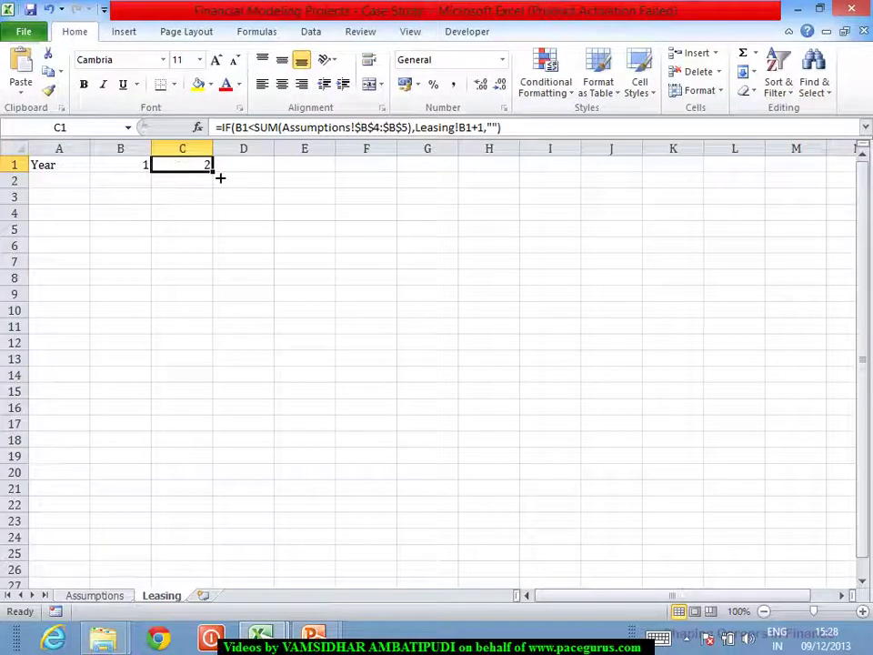
left_click_drag(220, 178, 724, 233)
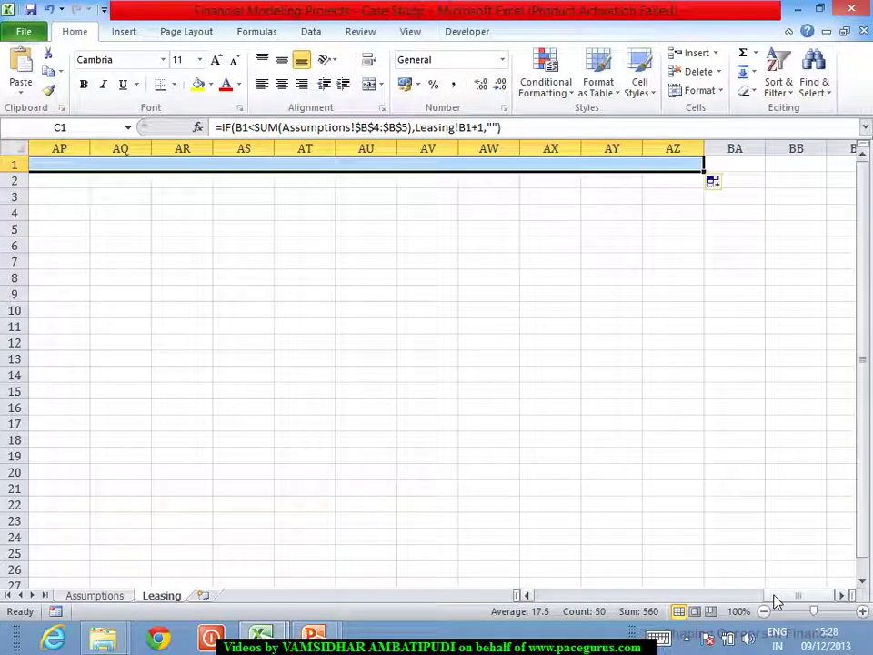
left_click_drag(774, 599, 719, 621)
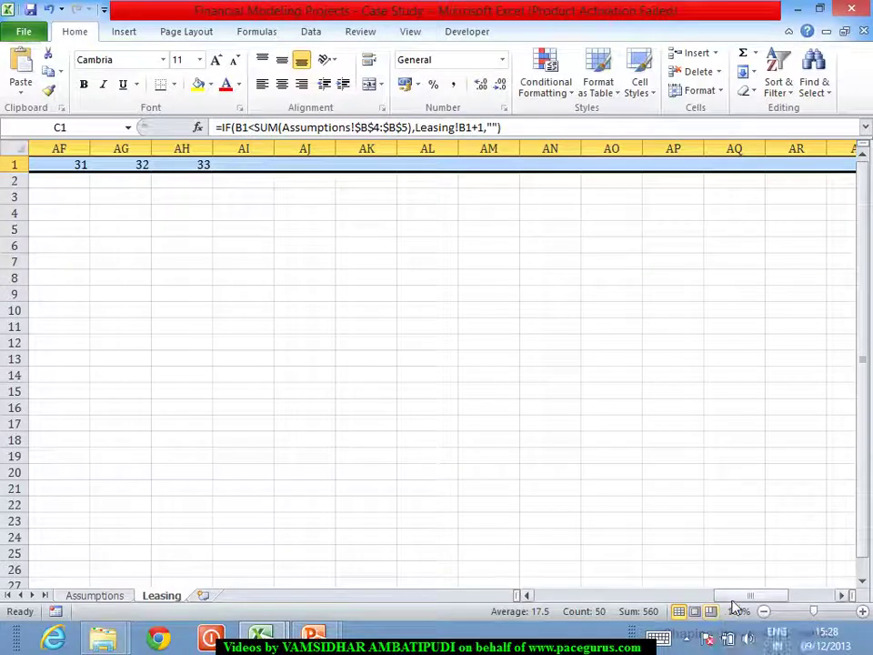
left_click_drag(735, 607, 554, 583)
left_click(307, 271)
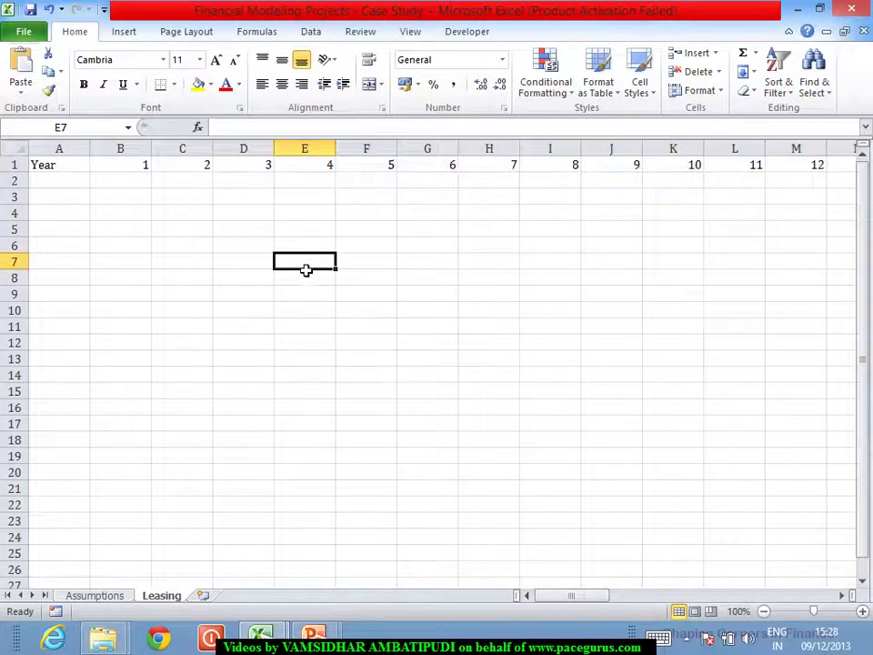
left_click(196, 171)
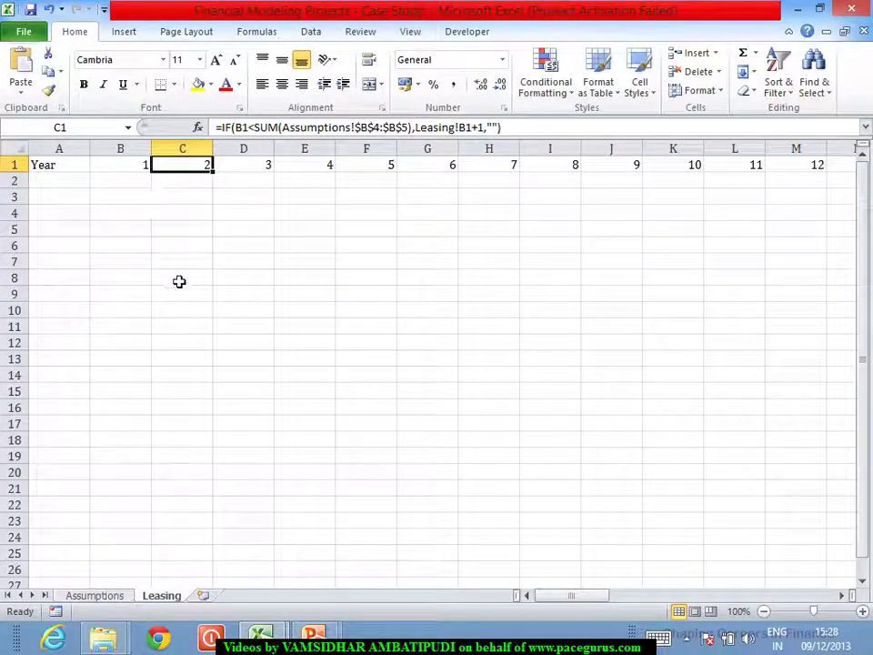
Change the Construction Period in Assumptions B4 from 2 to 4
left_click(95, 595)
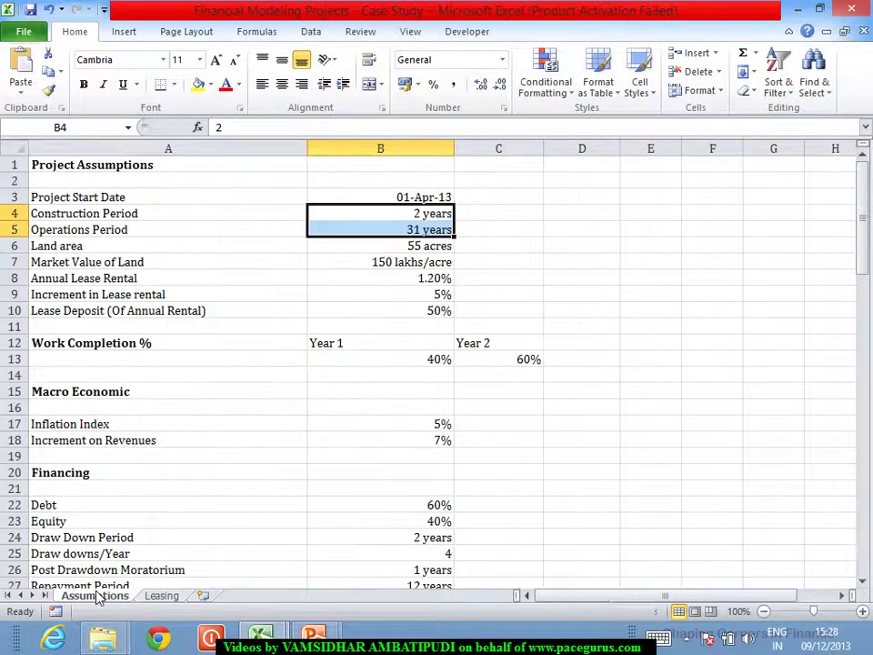
left_click(429, 231)
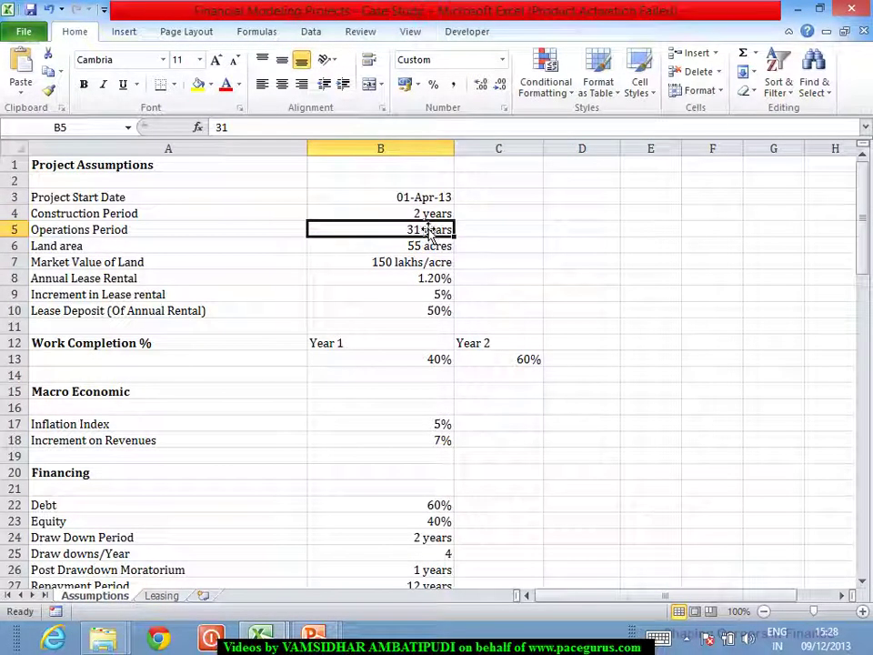
left_click(426, 219)
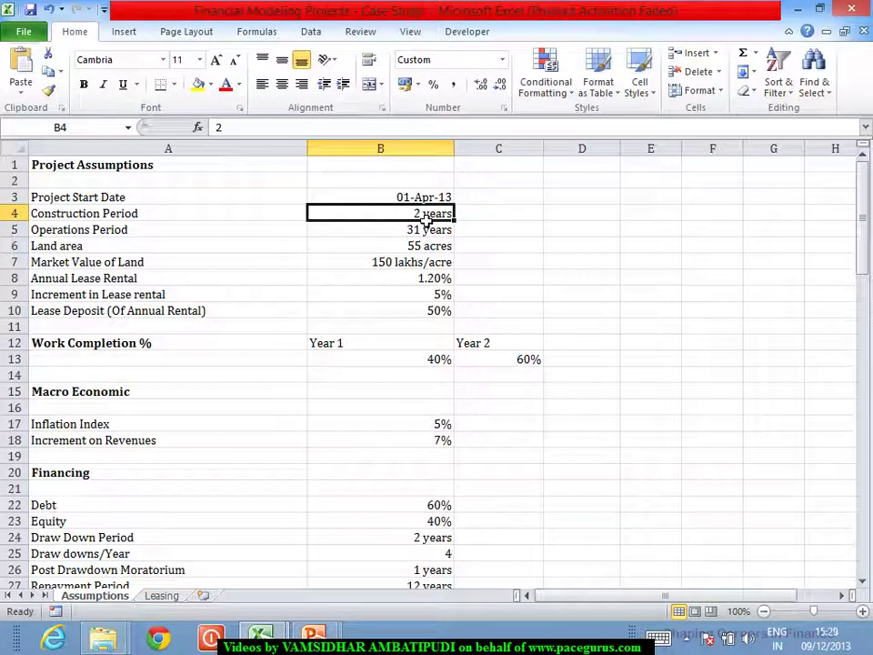
type("4")
key("Return")
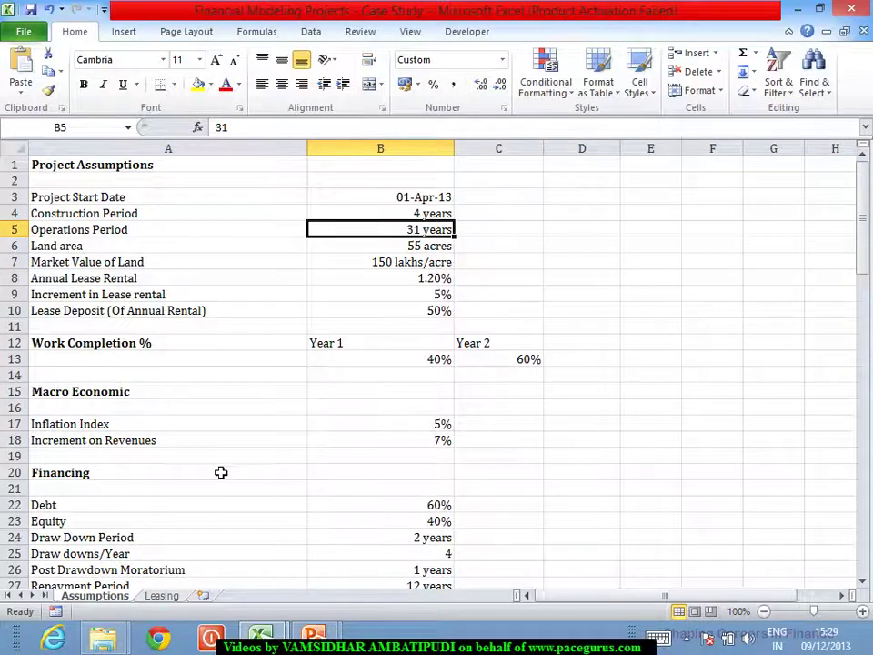
left_click(162, 596)
key("Right")
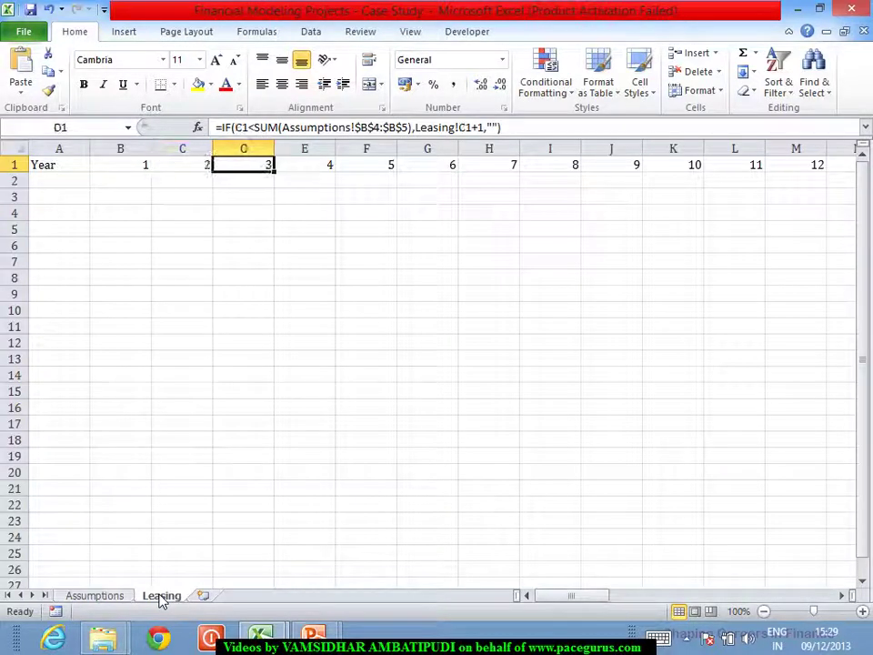
key("Right")
key("Right")
key("Right")
key("Right")
key("Right")
key("Right")
key("Right")
key("Right")
key("Right")
key("Right")
key("Right")
key("Right")
key("Right")
key("Right")
key("Right")
key("Right")
key("Right")
key("Right")
key("Right")
key("Right")
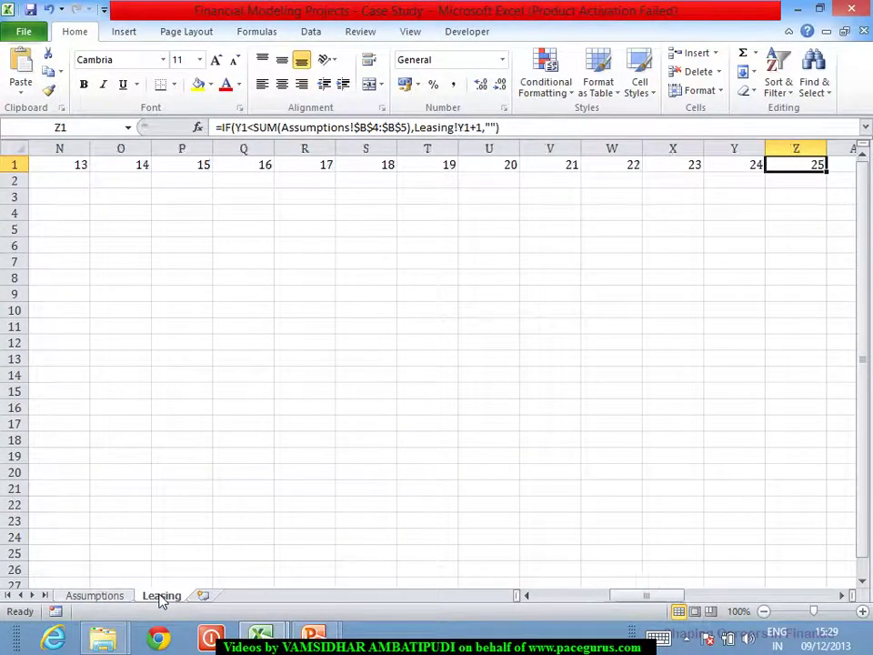
key("Right")
key("Right")
key("Right")
key("Right")
key("Right")
key("Right")
key("Right")
key("Right")
key("Right")
key("Right")
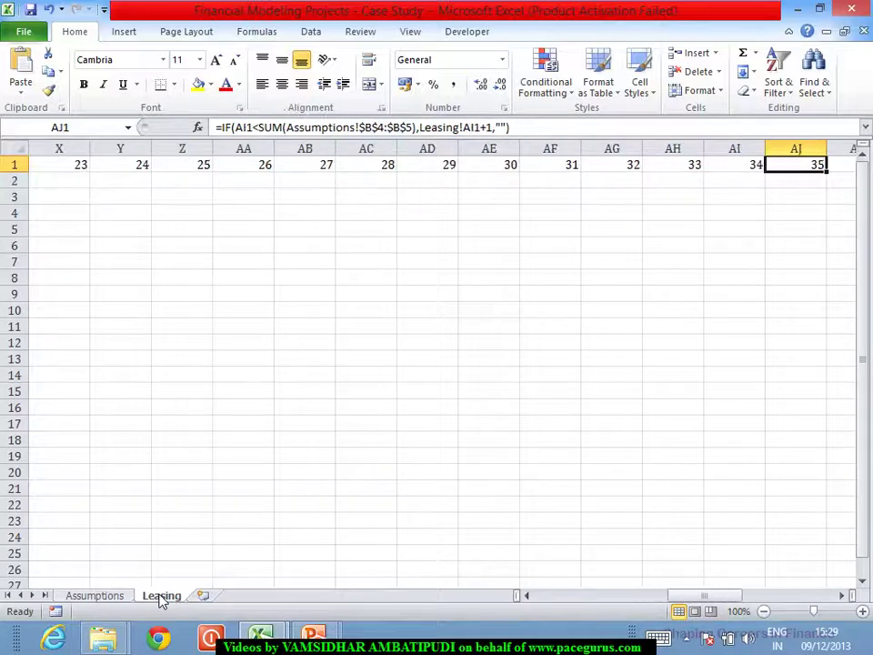
key("Right")
key("Left")
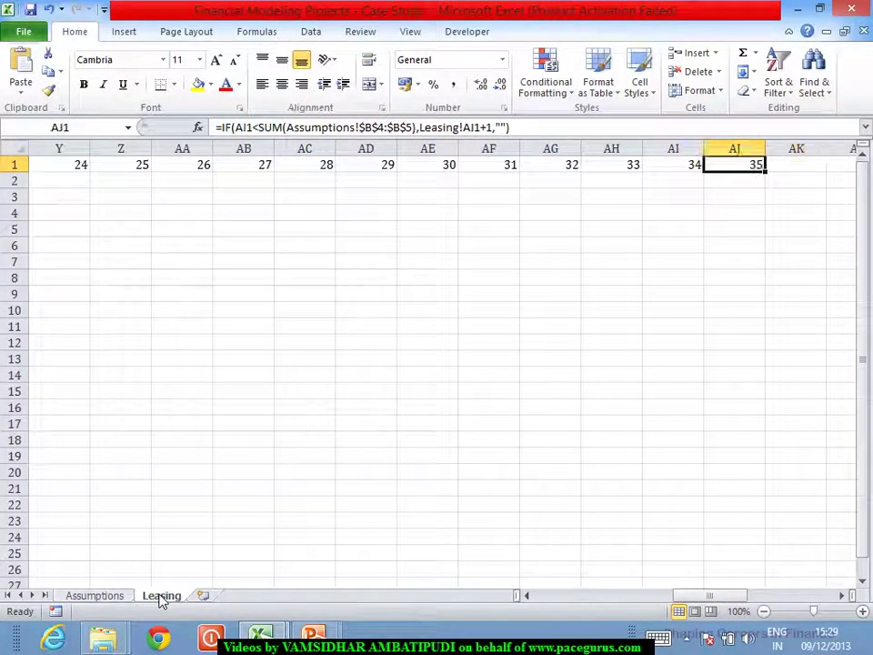
key("Right")
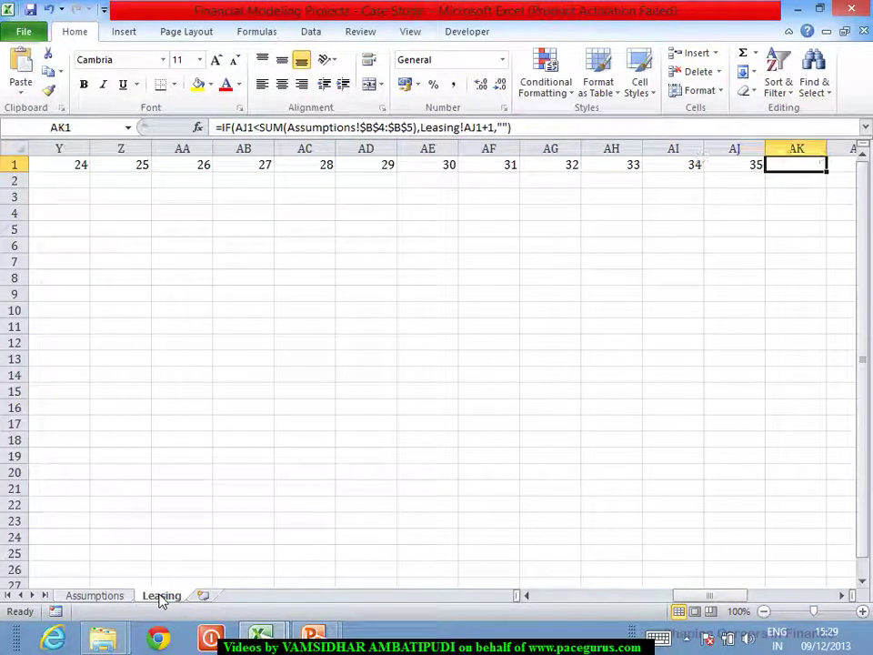
key("Left")
key("Left")
key("Left")
key("Left")
key("Left")
key("Left")
key("Left")
key("Left")
key("Left")
key("Left")
key("Left")
key("Left")
key("Left")
key("Left")
key("Left")
key("Left")
key("Left")
key("Left")
key("Left")
key("Left")
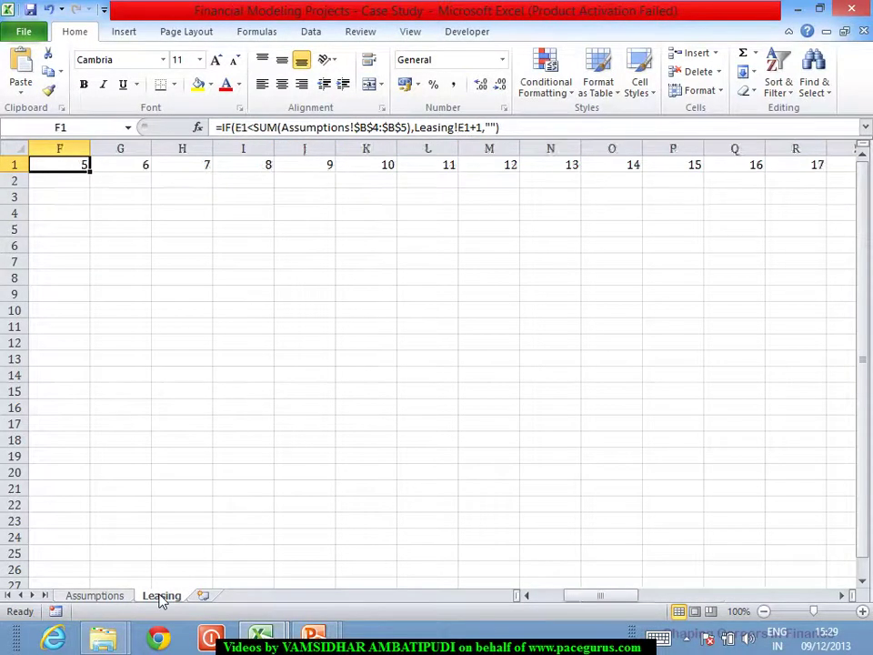
key("Left")
key("Left")
key("Left")
key("Left")
key("Left")
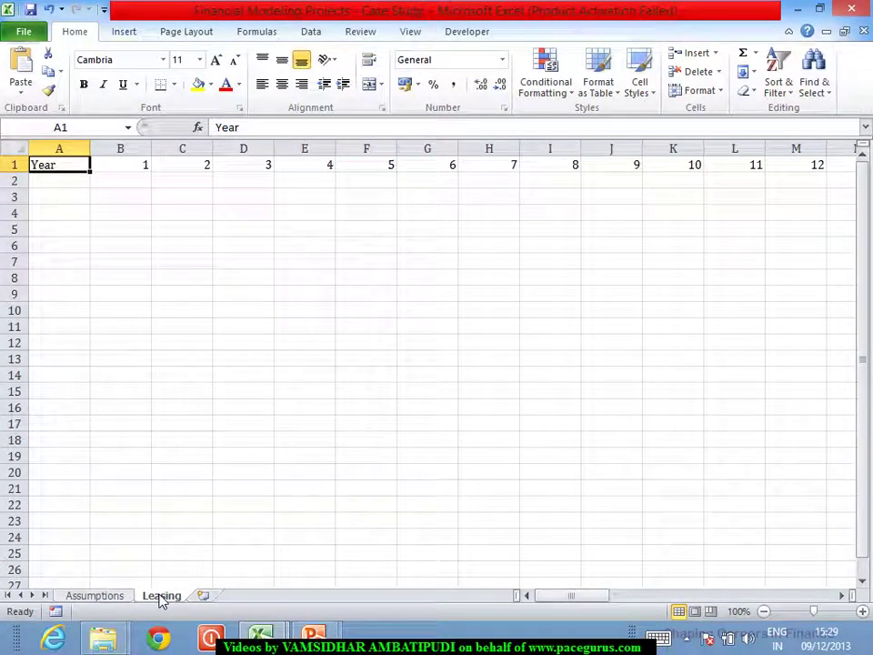
left_click(108, 597)
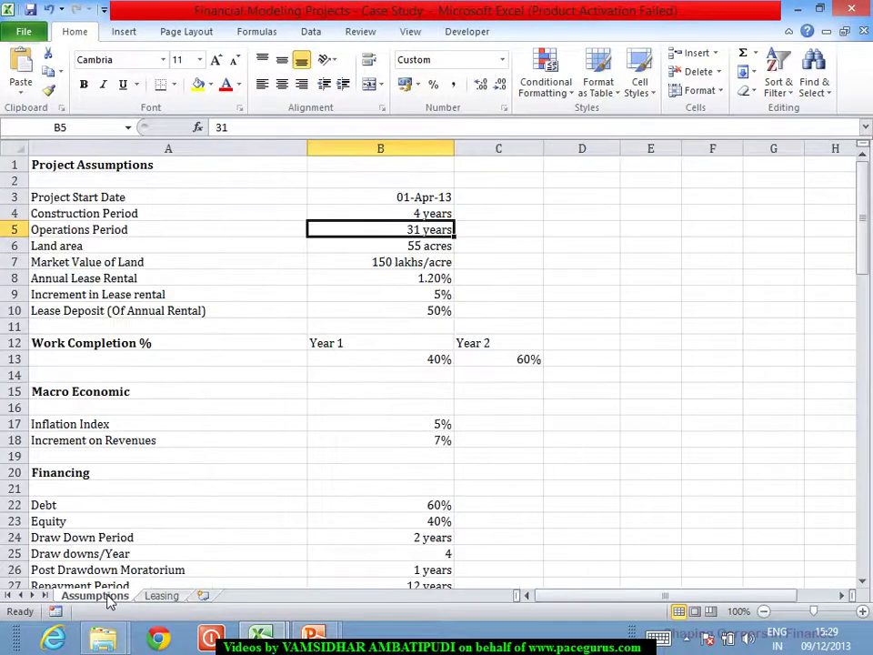
Restore the Construction Period in B4 to 2
left_click(419, 214)
type("2")
key("Return")
left_click(435, 214)
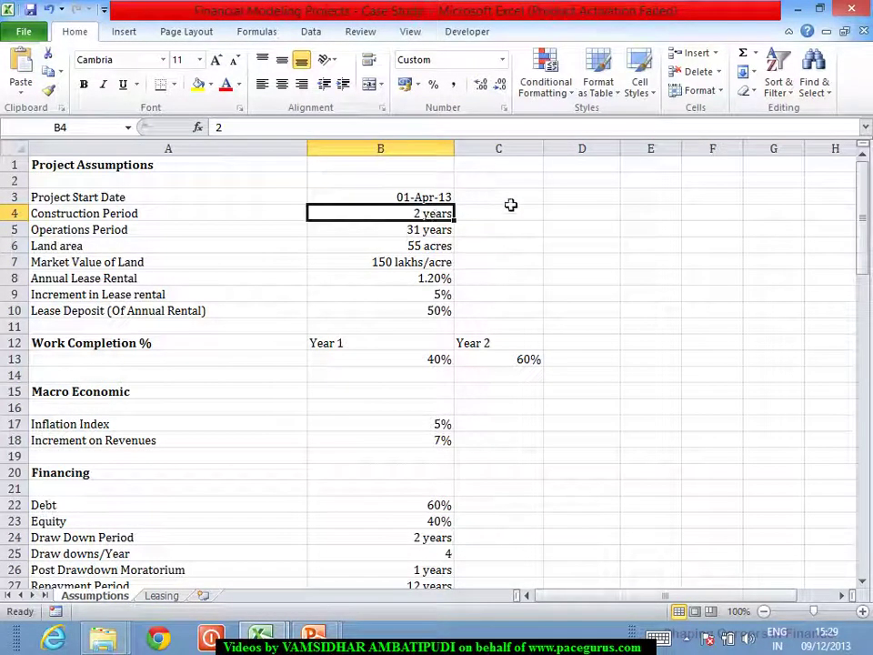
Enter the notes '2 years' in D4 and '31 years' in D5
left_click(561, 220)
type("2 years")
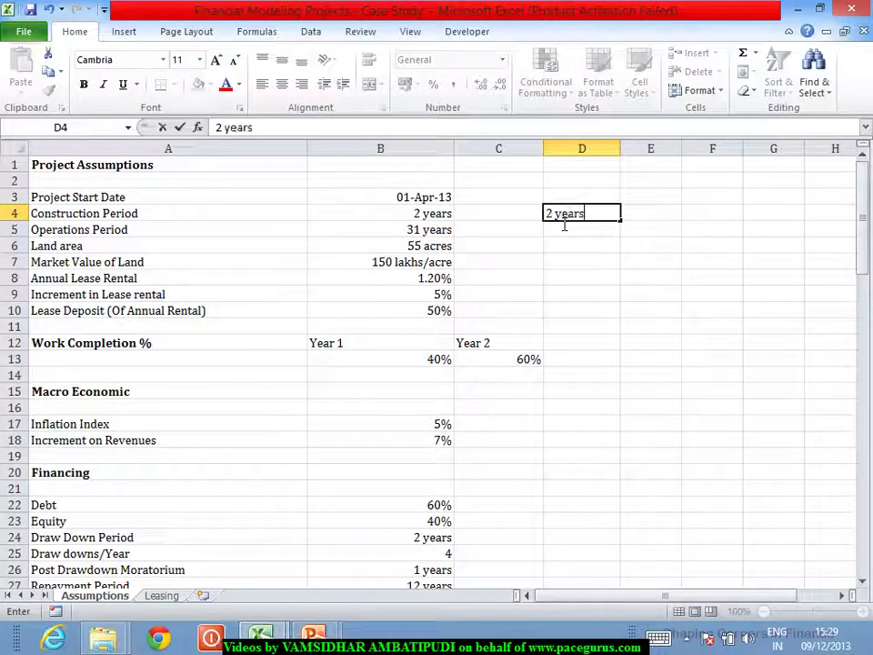
key("Return")
left_click(572, 216)
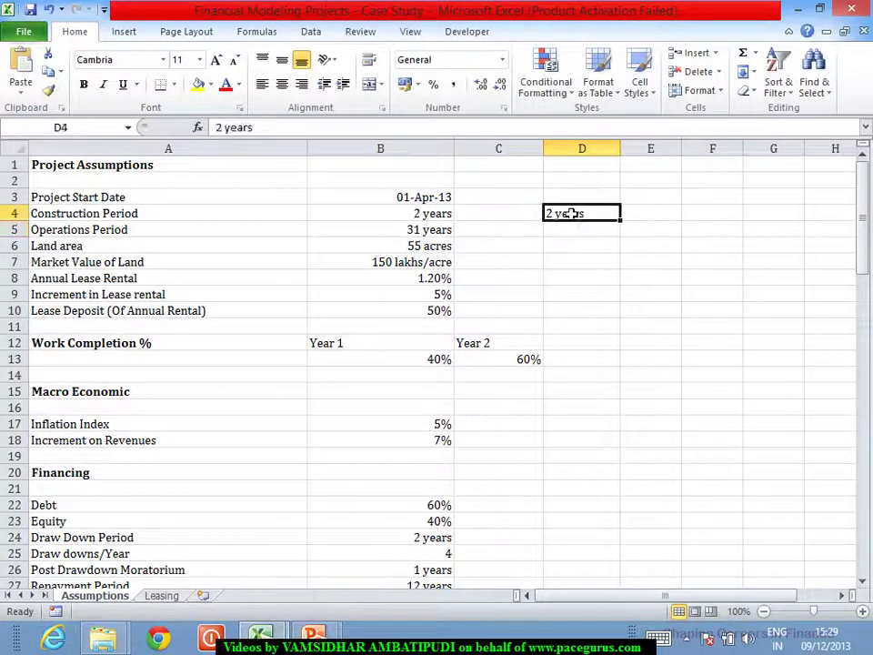
left_click(568, 233)
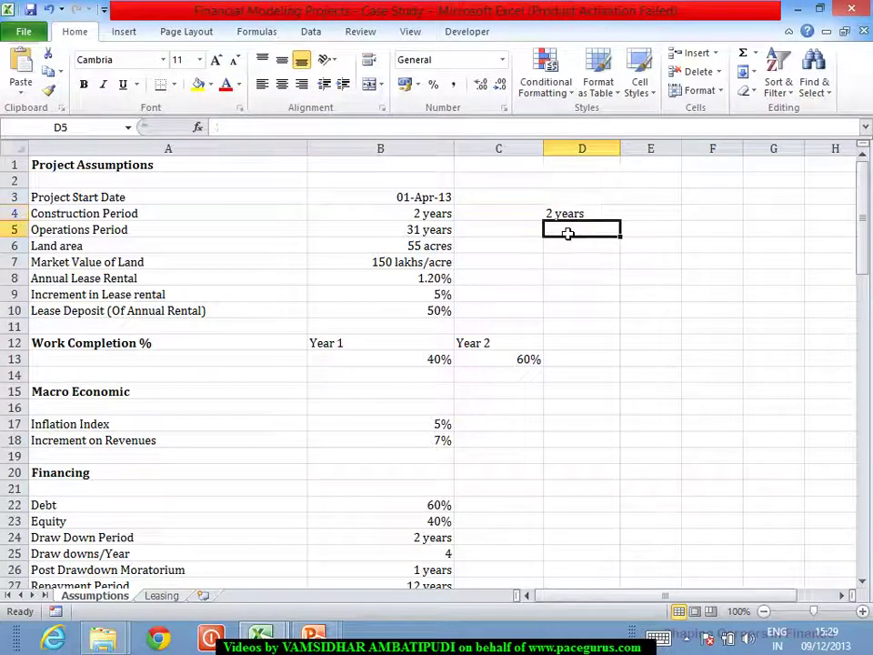
type("31 years")
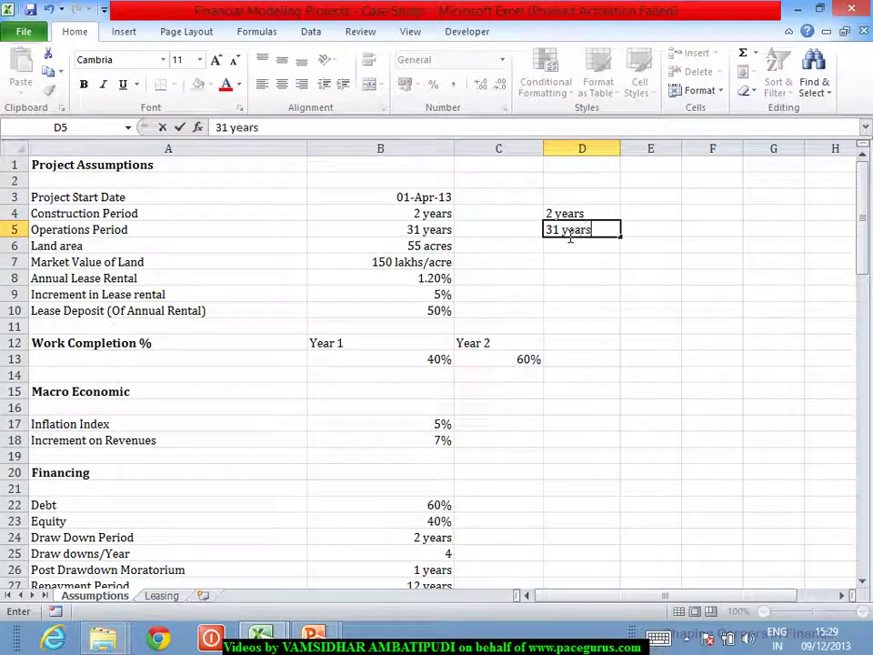
key("Return")
Try trial sums: =SUM(D4:D5) in D6, giving 0, and =SUM(B4:B5) in E6
type("=Su")
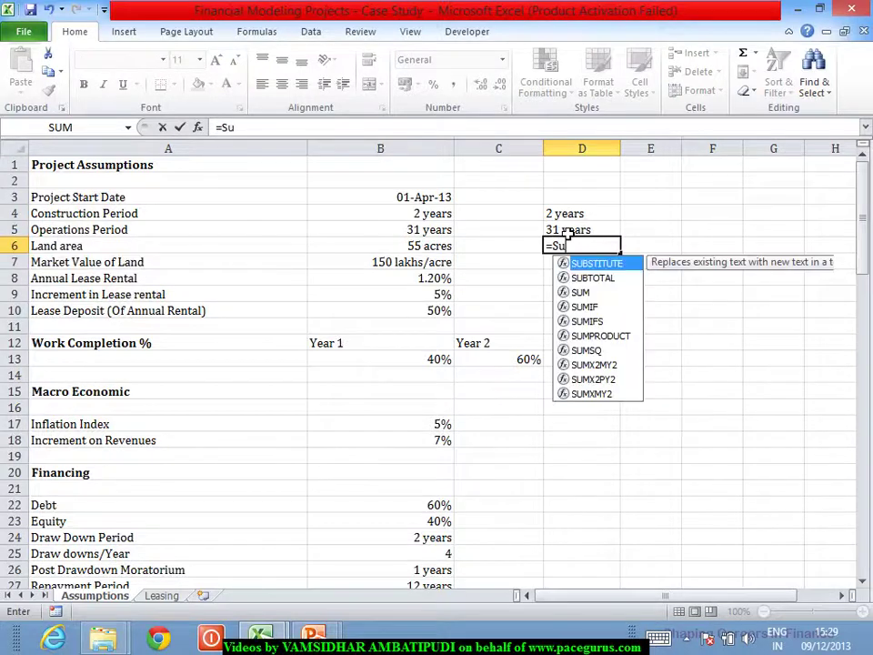
type("m(")
left_click_drag(568, 216, 568, 236)
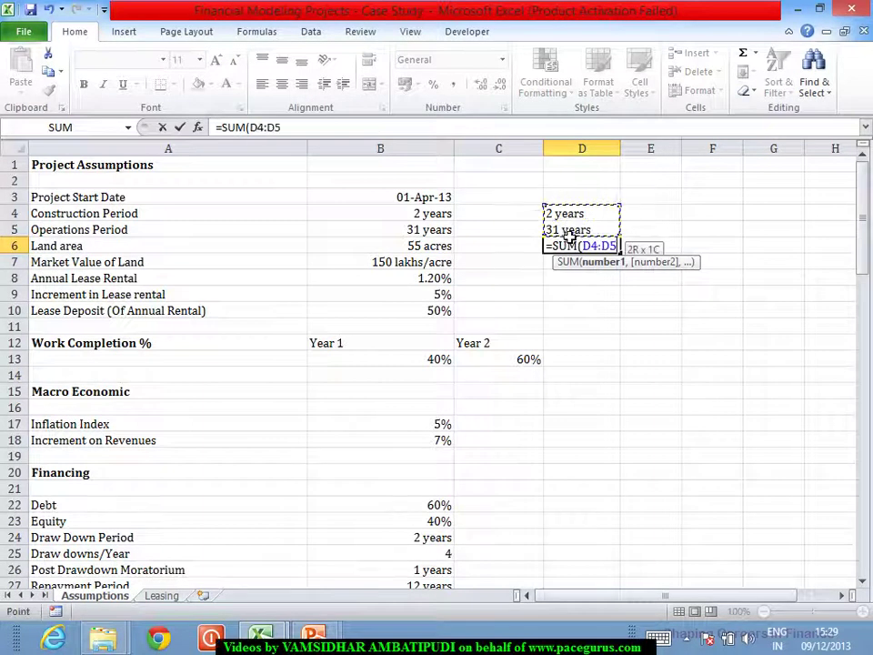
type(")")
key("Return")
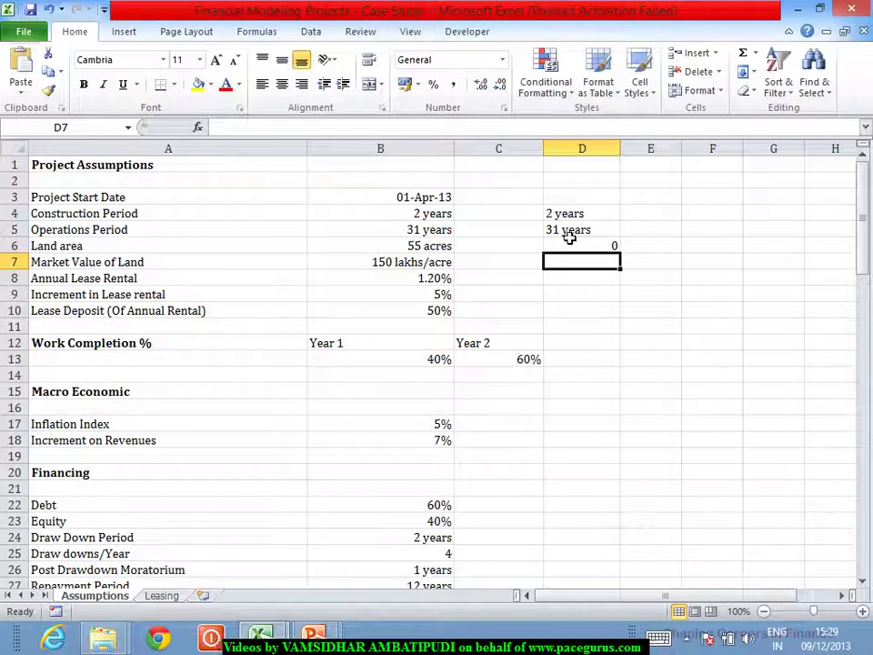
left_click(585, 249)
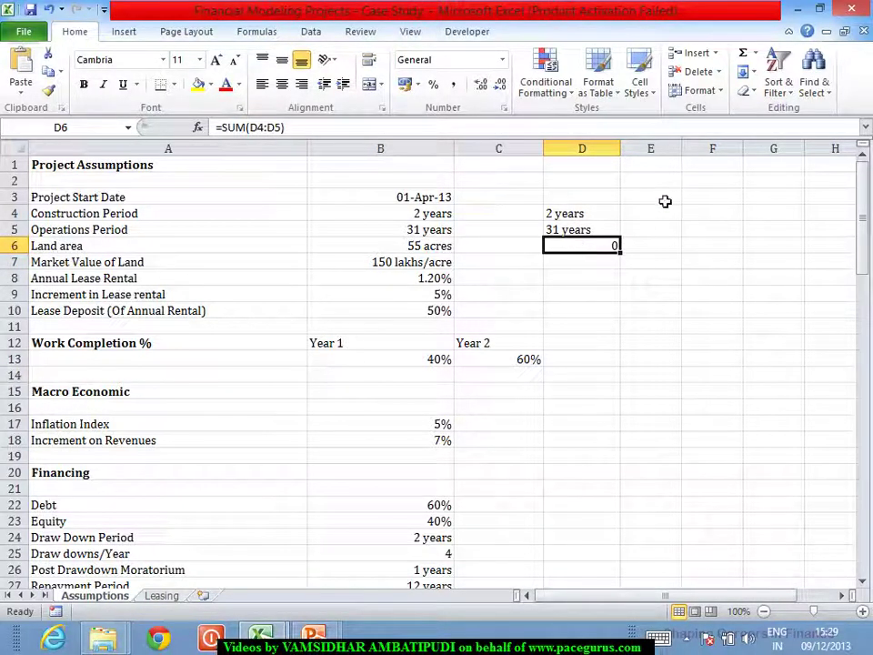
left_click(652, 251)
type("=Sum")
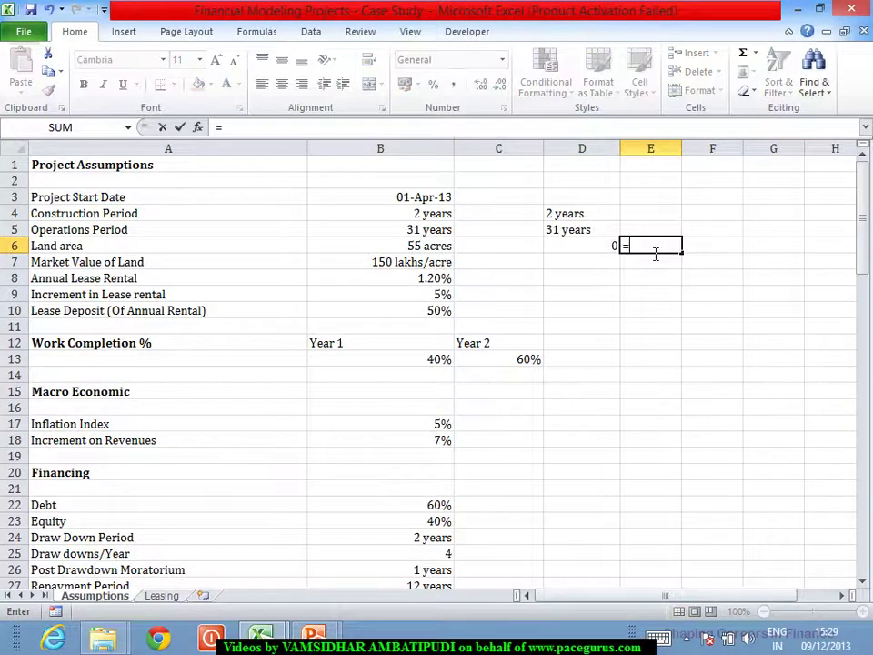
key("Tab")
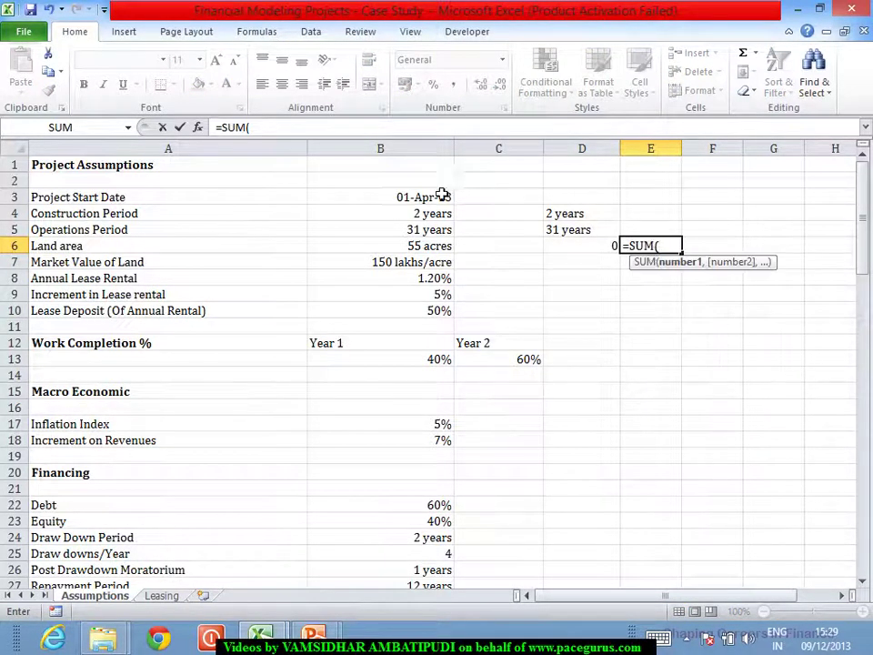
left_click_drag(440, 215, 415, 232)
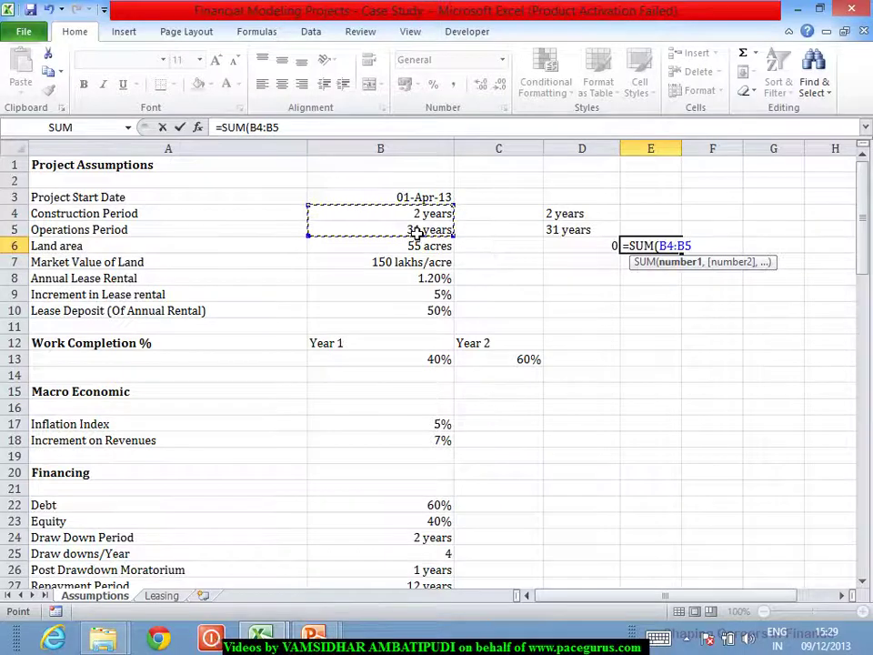
key("Return")
Delete the two trial sum cells D6 and E6
key("Up")
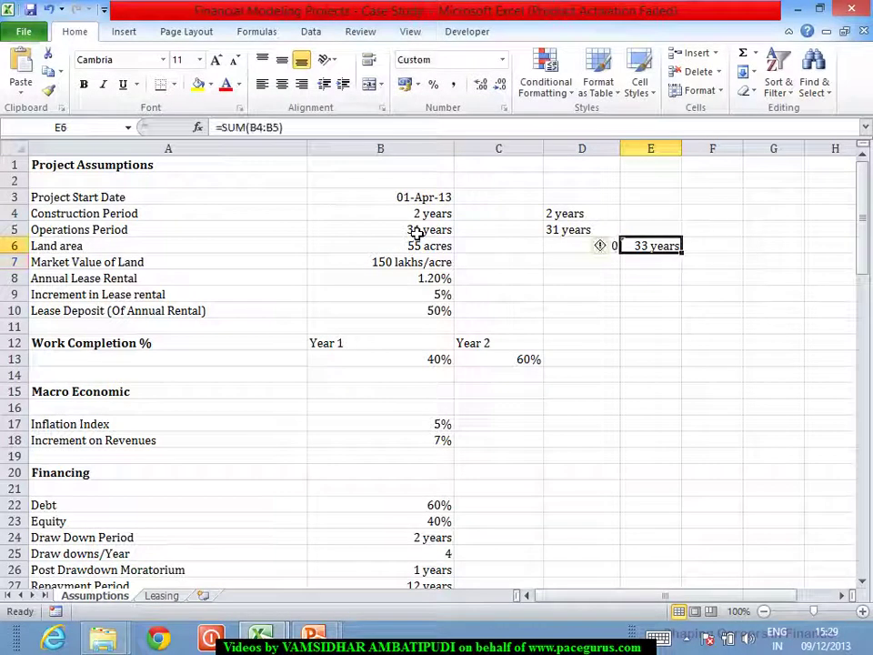
key("shift+Left")
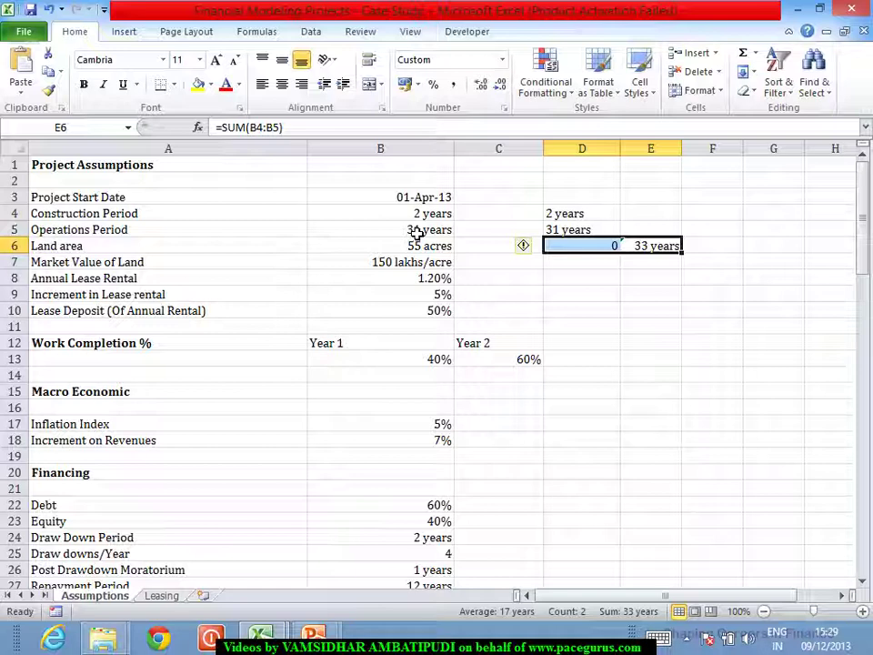
key("Delete")
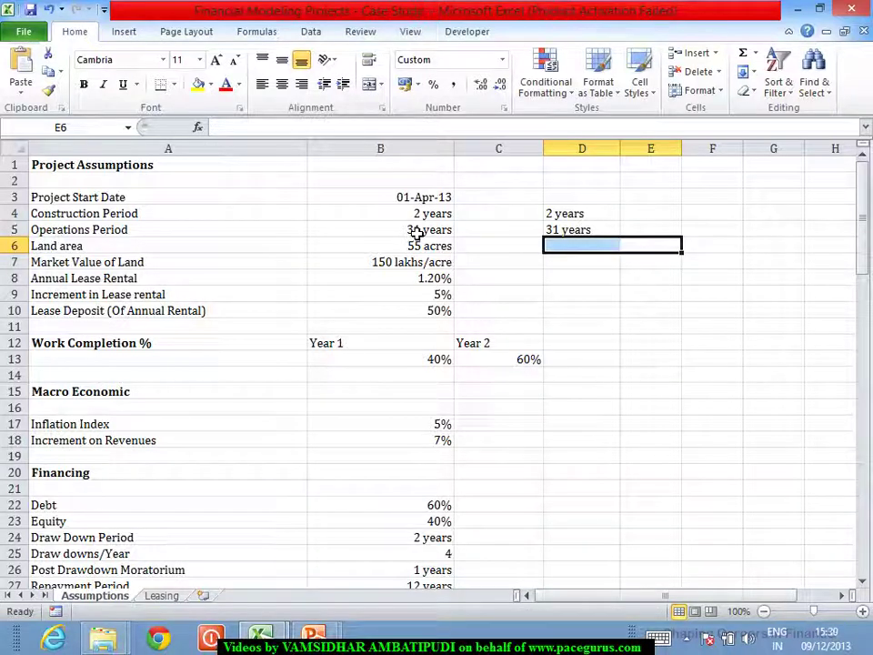
left_click(416, 231)
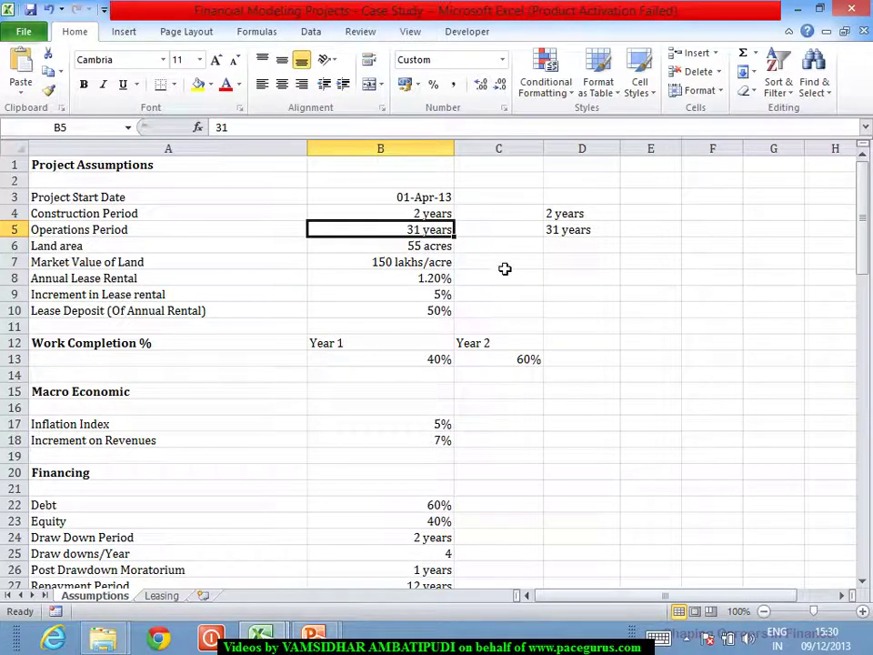
Enter 31 in D7 and apply the custom format 0 "Years" so it shows 31 Years
left_click(585, 268)
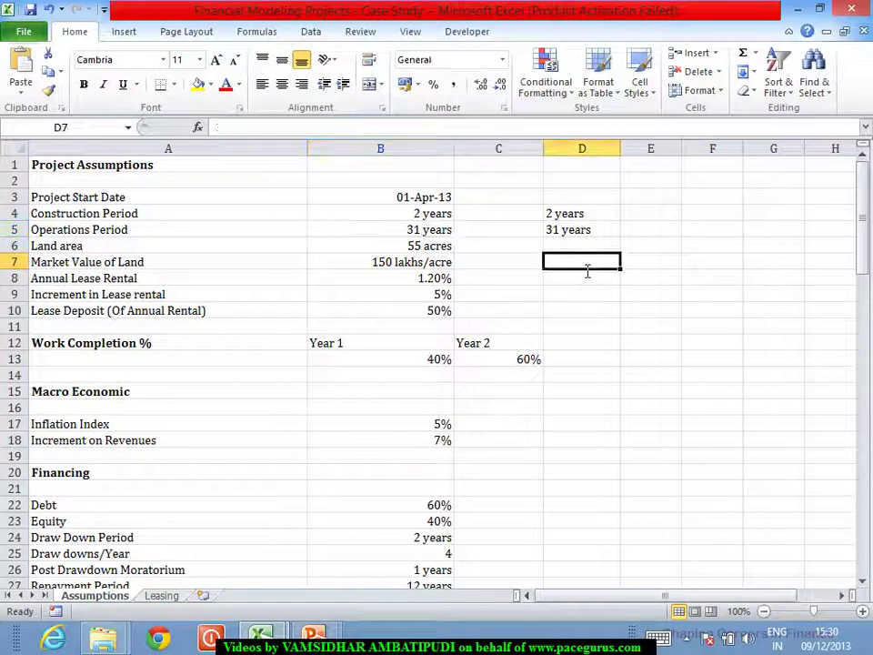
type("31")
key("Tab")
left_click(585, 268)
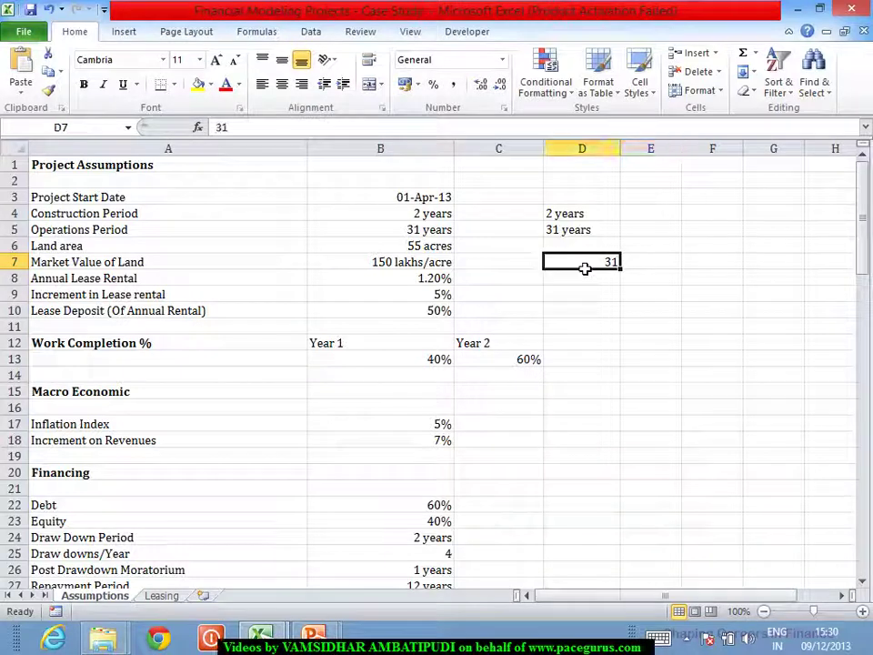
right_click(584, 266)
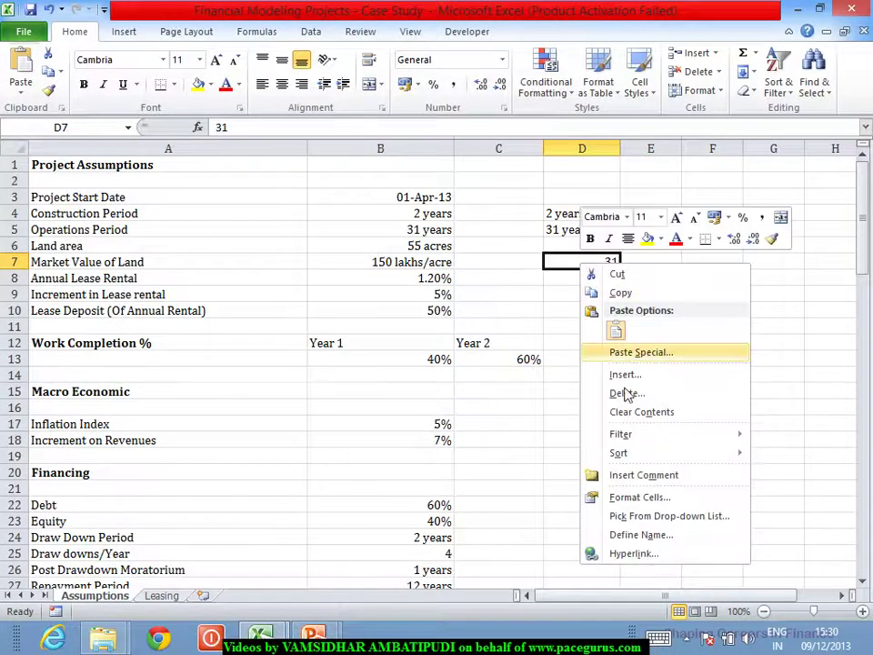
left_click(651, 498)
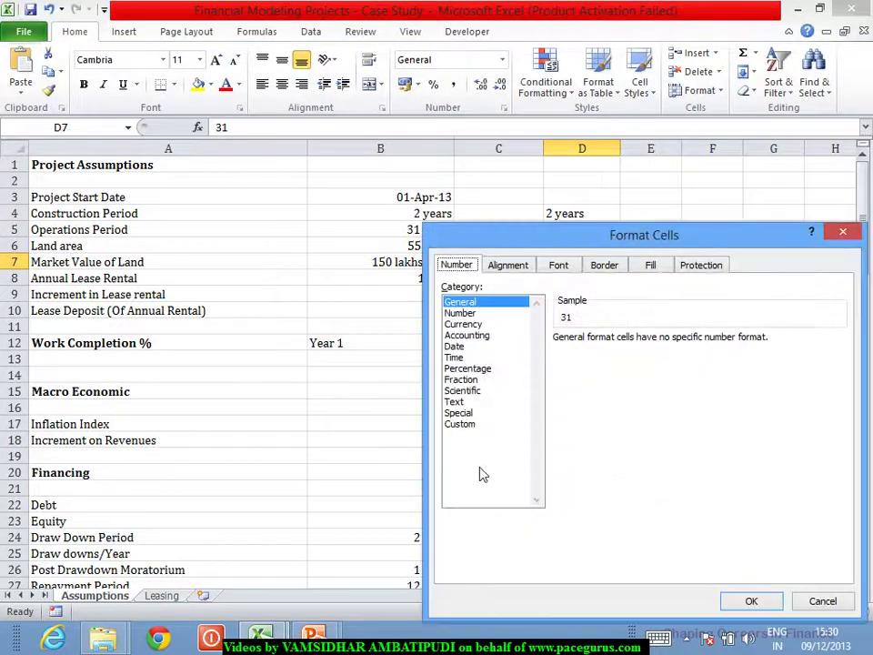
left_click(472, 427)
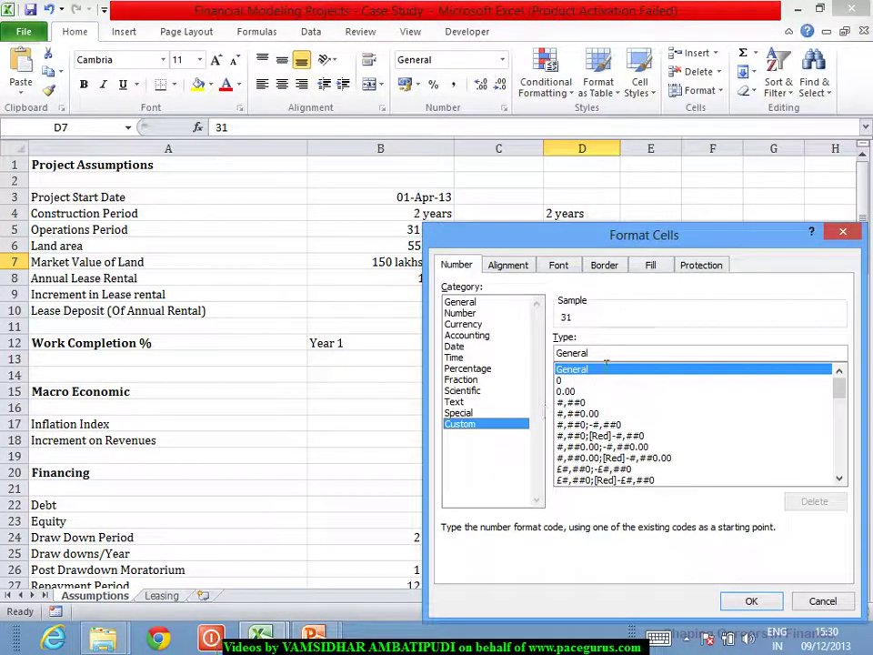
key("BackSpace")
key("BackSpace")
key("BackSpace")
key("BackSpace")
key("BackSpace")
key("BackSpace")
key("BackSpace")
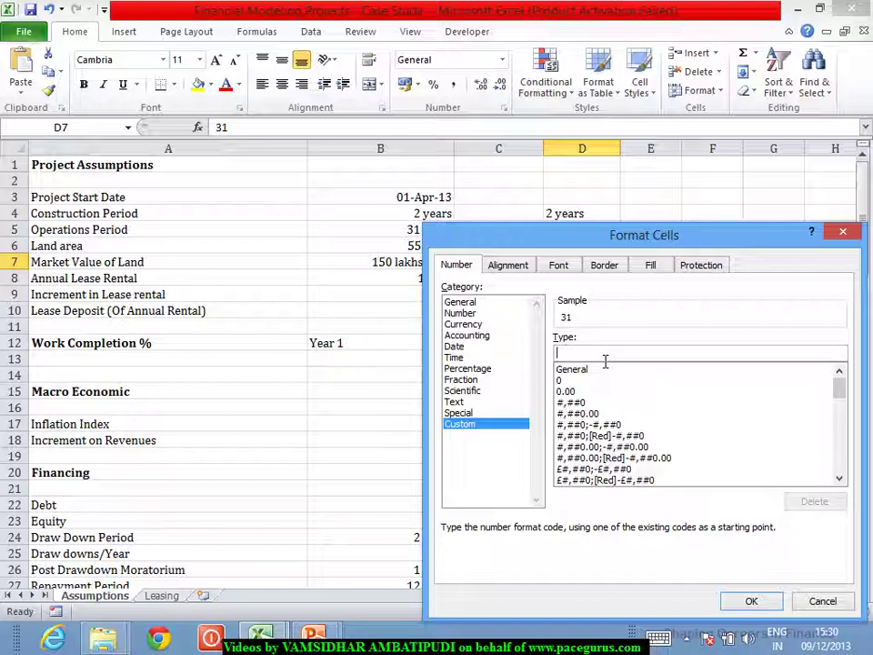
type("#,")
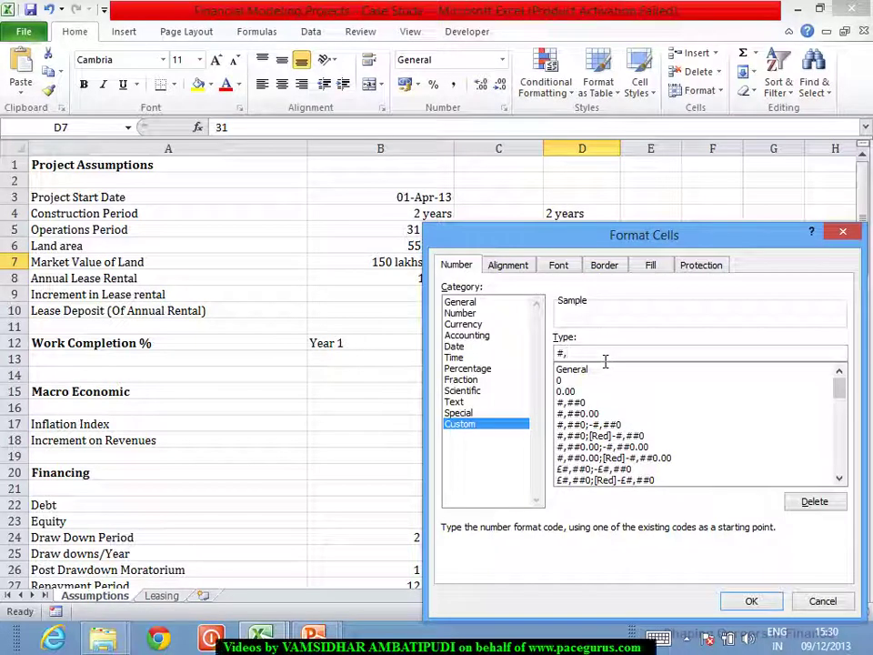
key("BackSpace")
key("BackSpace")
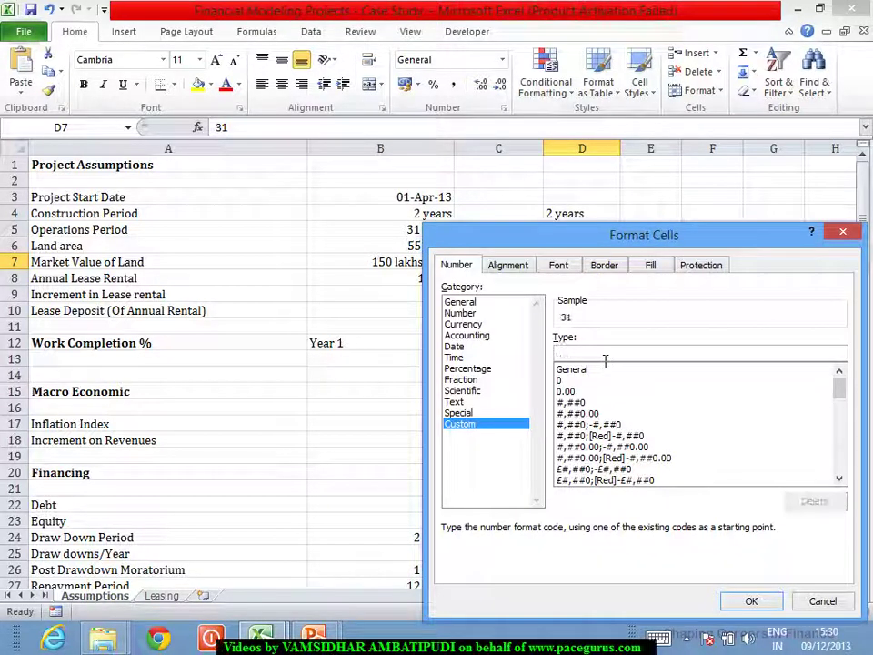
type("0 ")
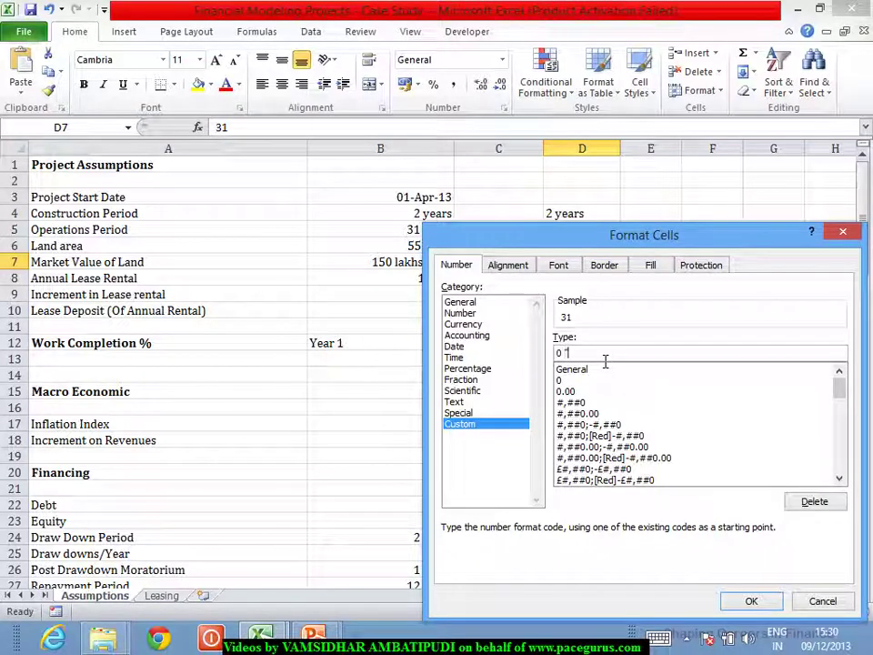
type("\"Years\"")
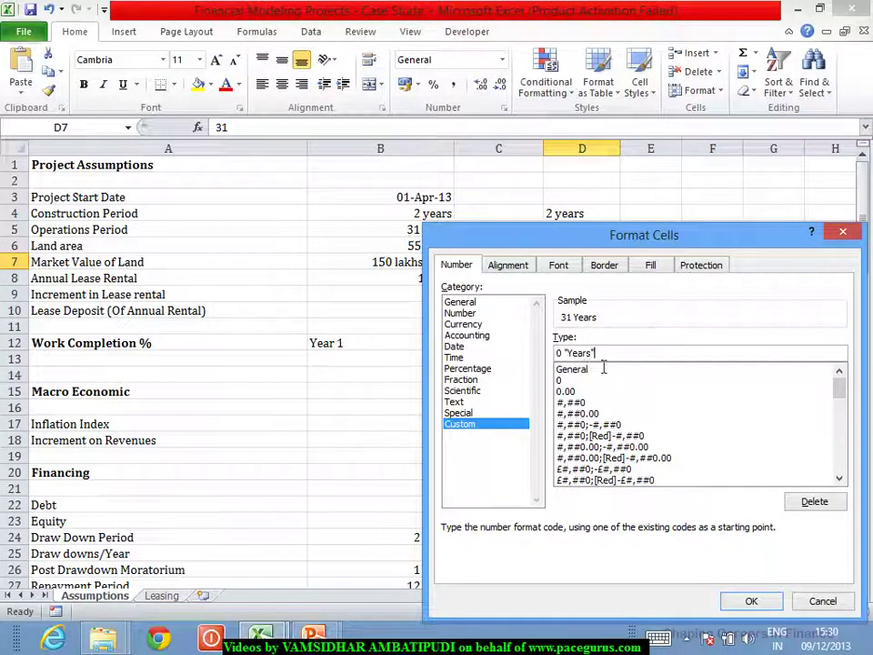
left_click(757, 605)
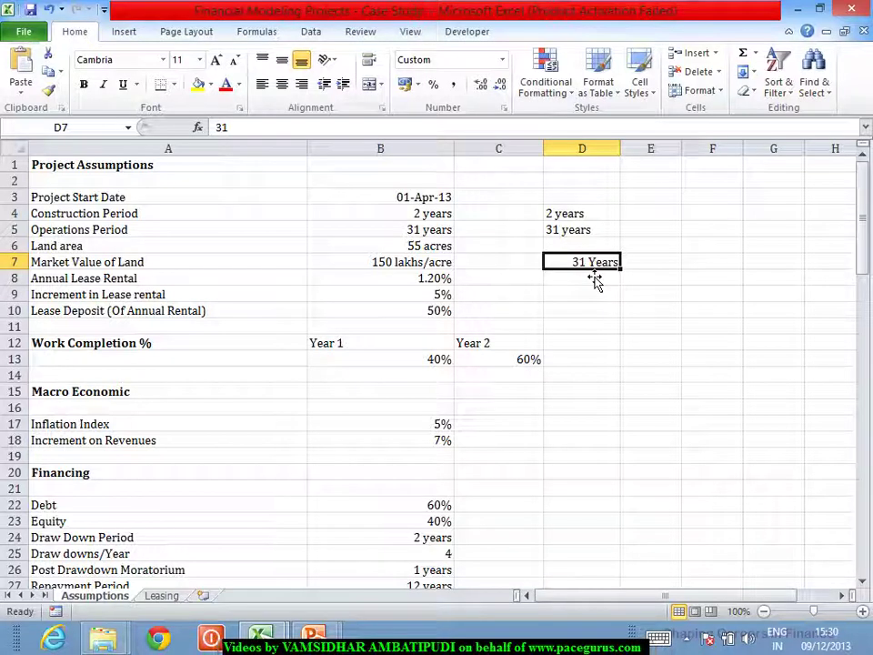
left_click(415, 265)
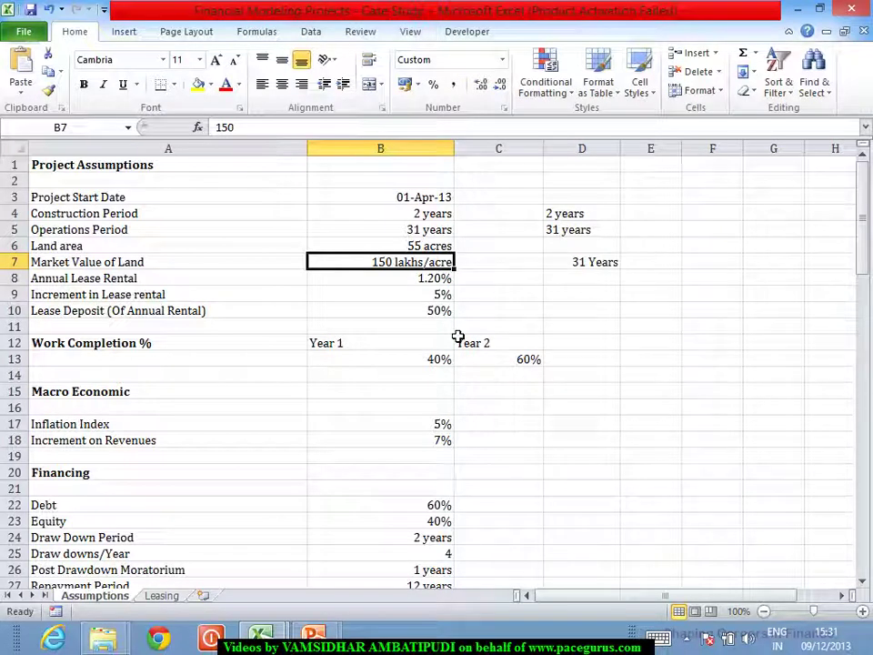
Enter 1.5 in B7 and change its format unit from lakhs/acre to crores/acre
type("1.5")
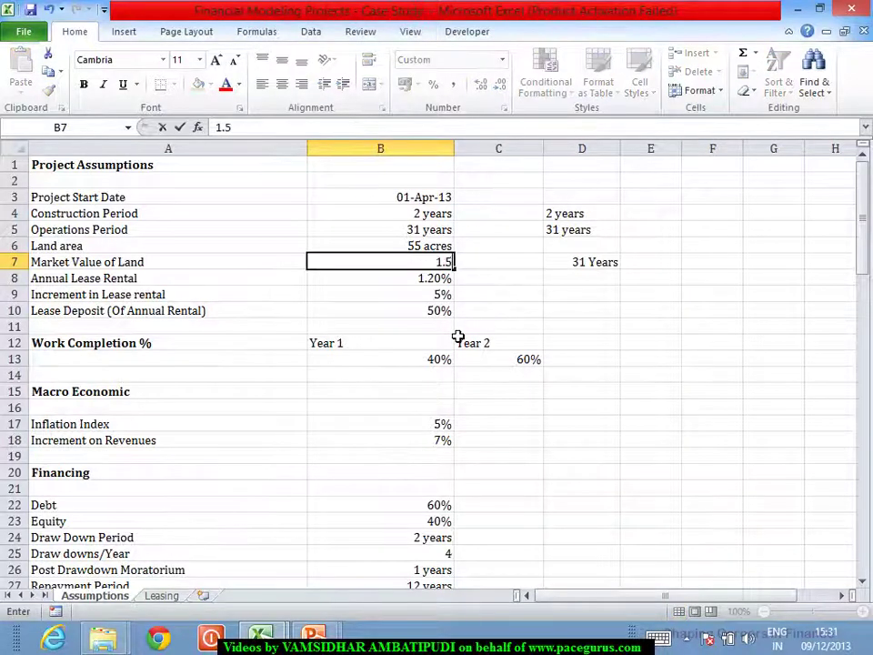
key("Return")
left_click(420, 266)
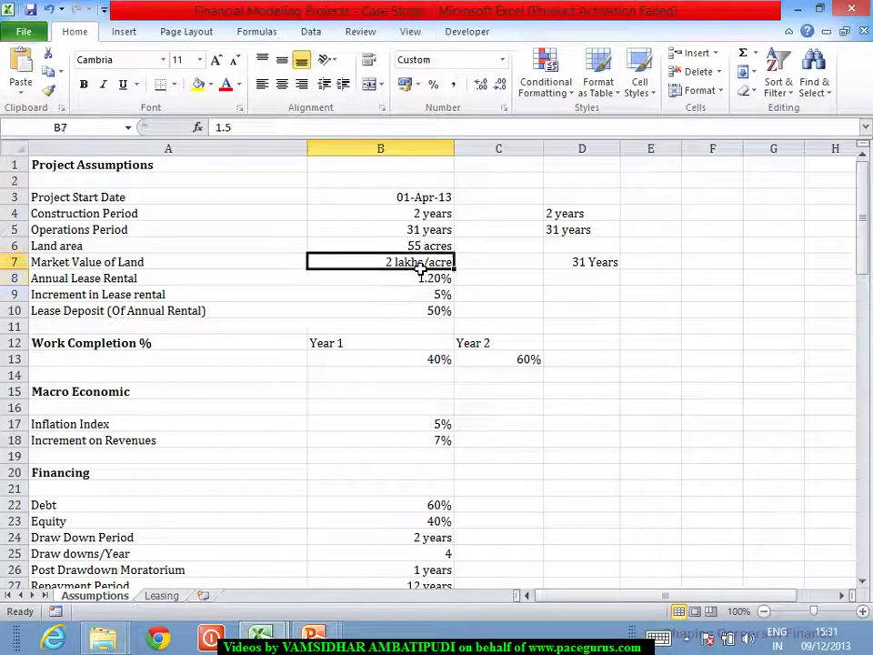
right_click(421, 268)
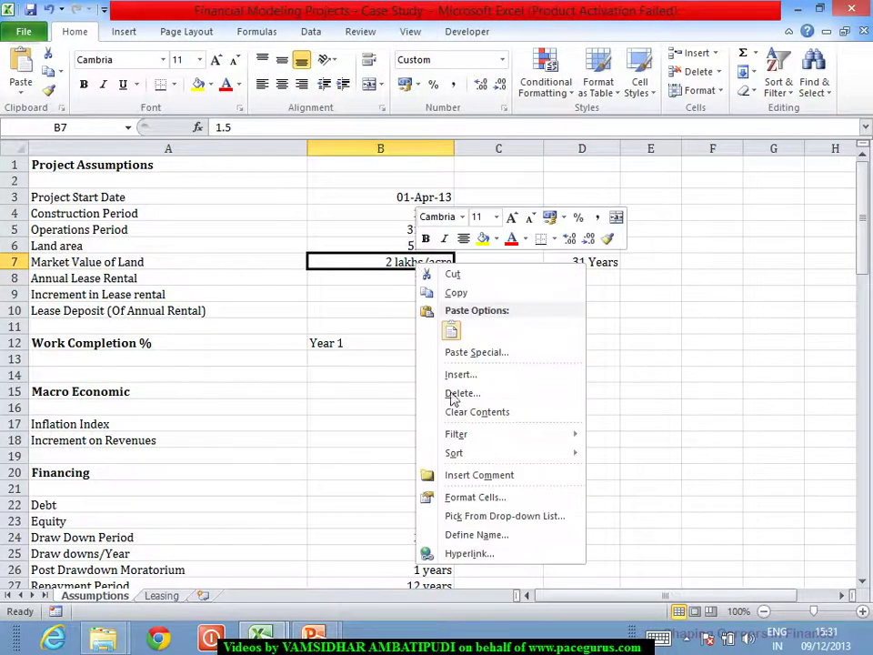
left_click(474, 499)
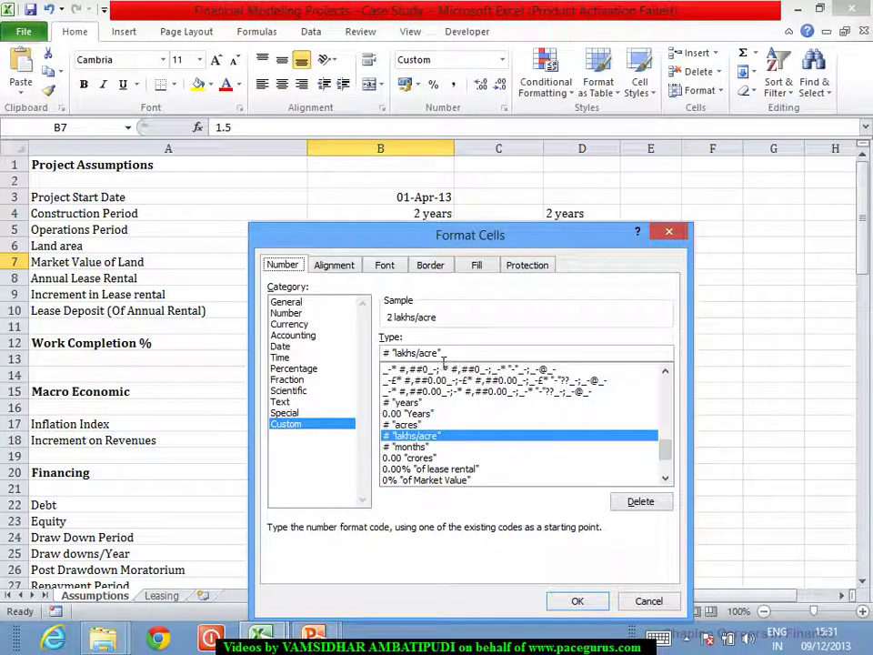
left_click_drag(434, 353, 405, 362)
type("crores")
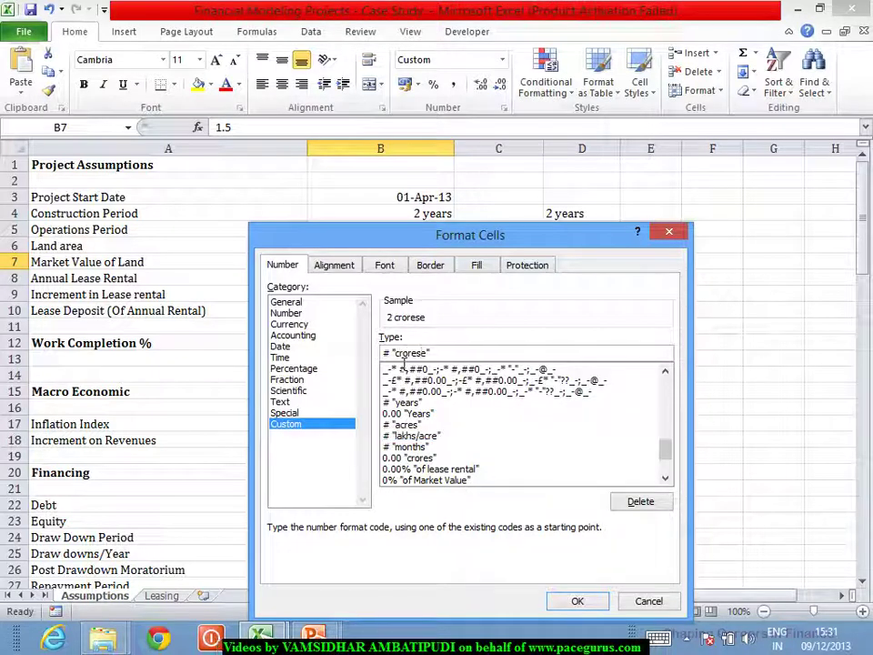
type("/acre")
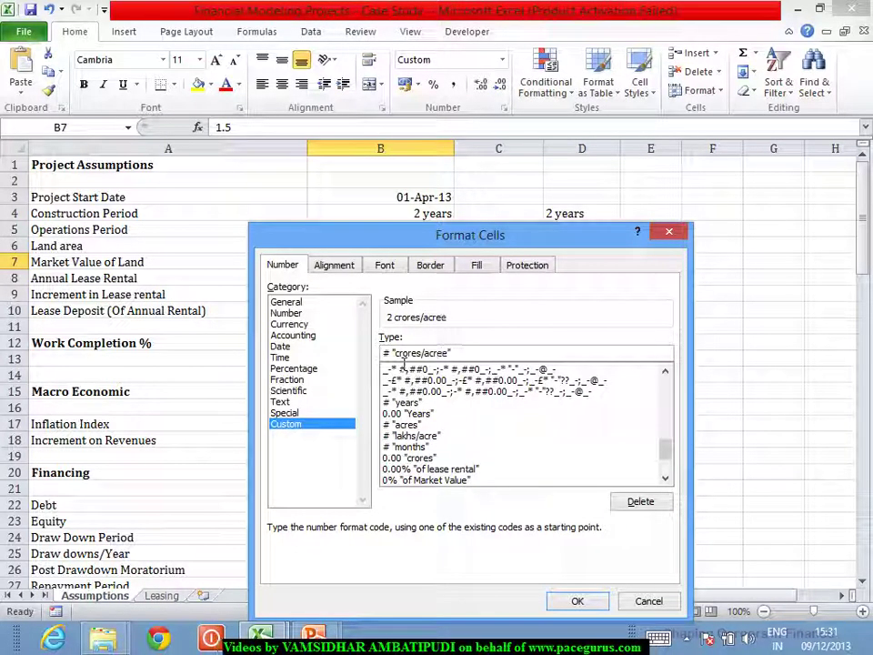
key("Delete")
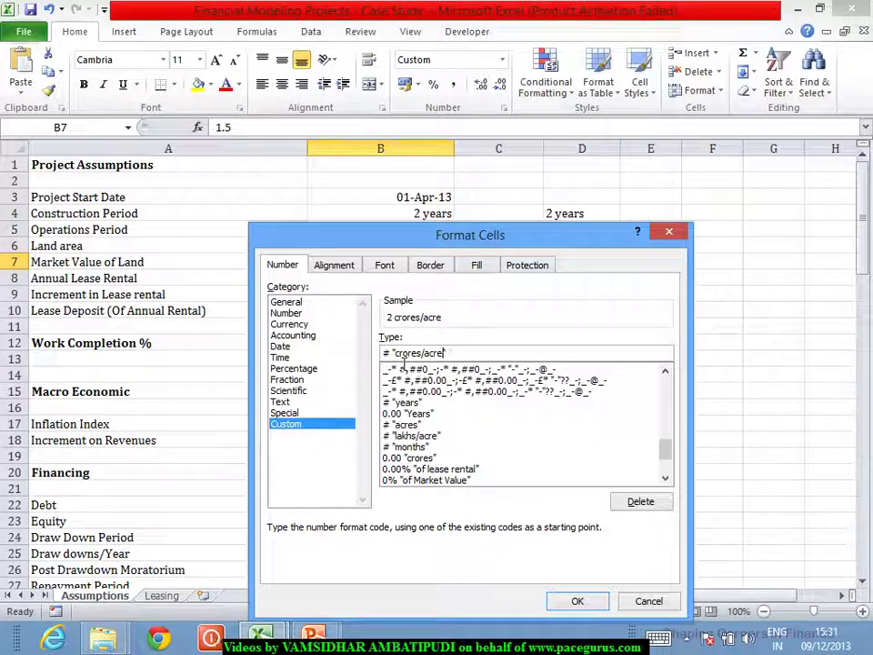
left_click(580, 600)
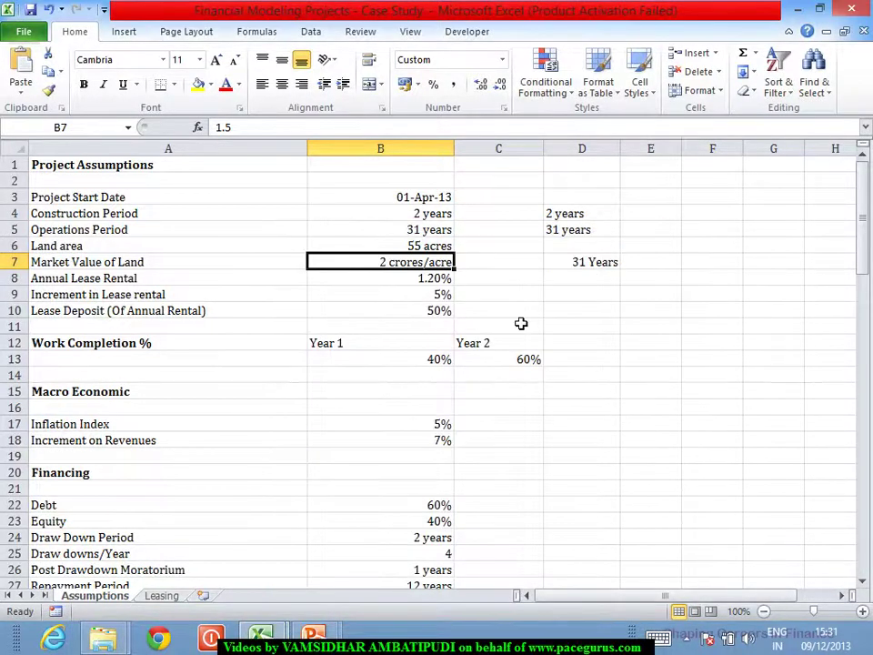
Change B7's format code to 0.00 "crores/acre" so it shows 1.50 crores/acre
right_click(397, 267)
left_click(447, 499)
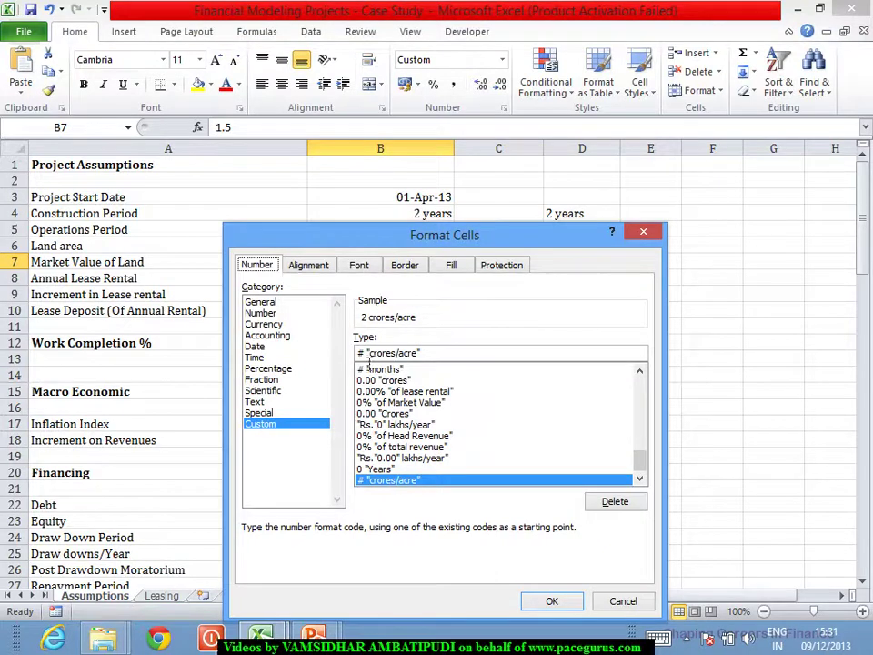
left_click(368, 354)
key("shift+Left")
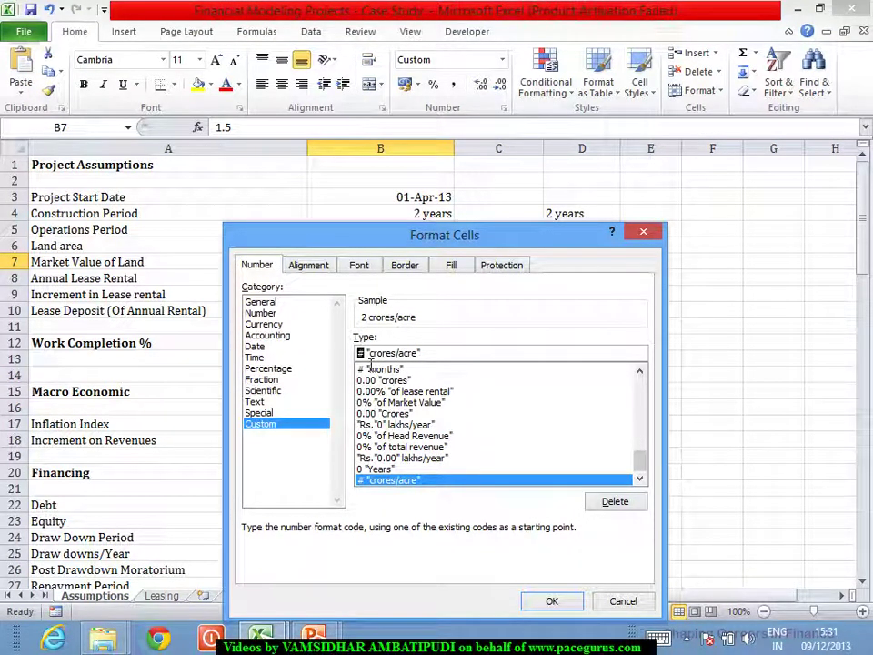
type("0.00")
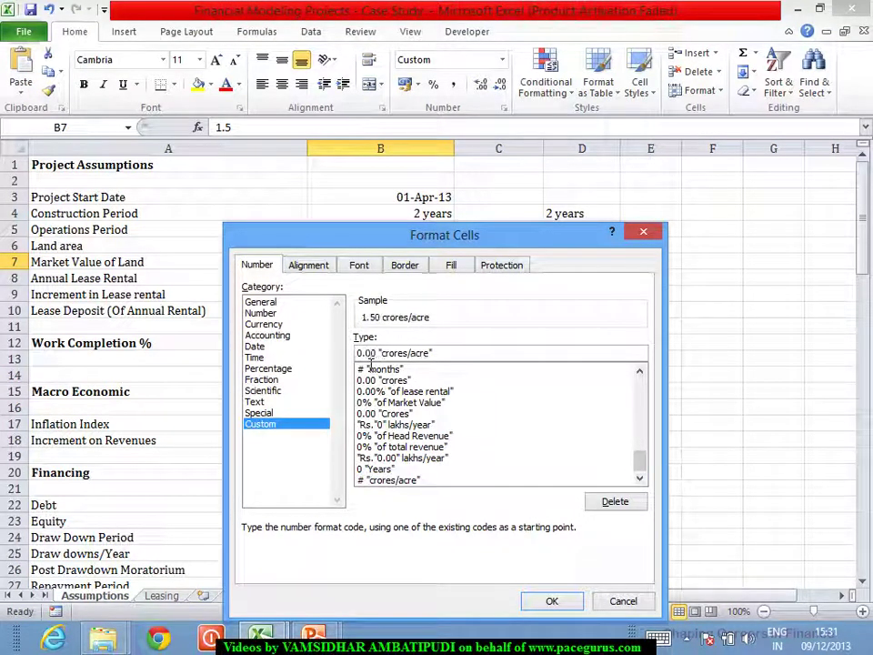
left_click(551, 601)
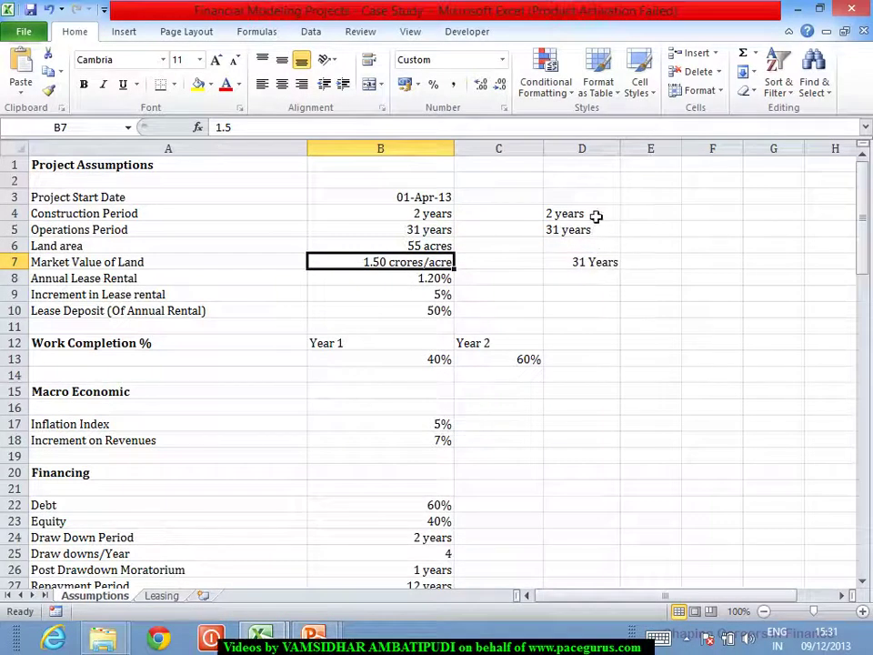
left_click_drag(590, 218, 593, 269)
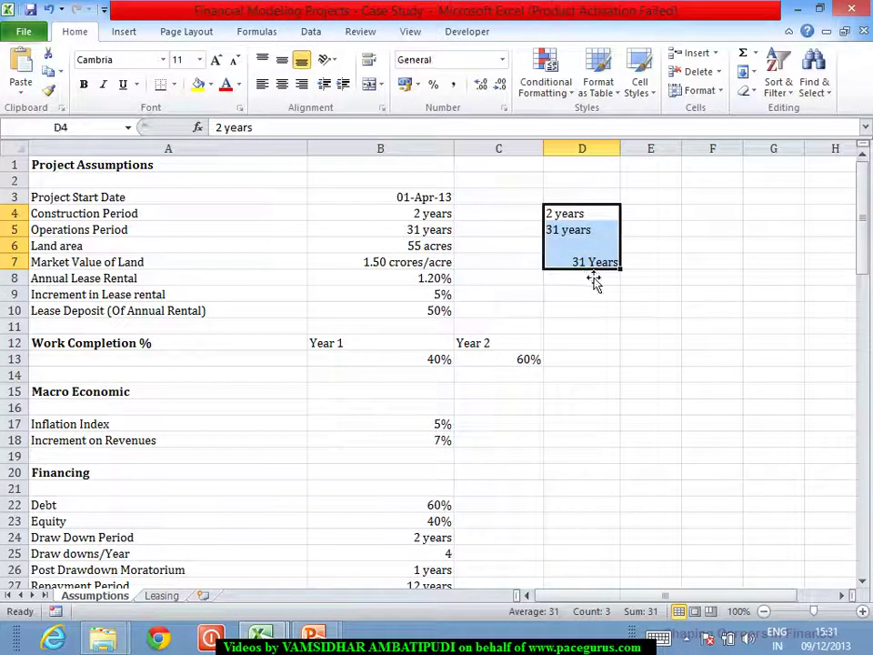
key("Delete")
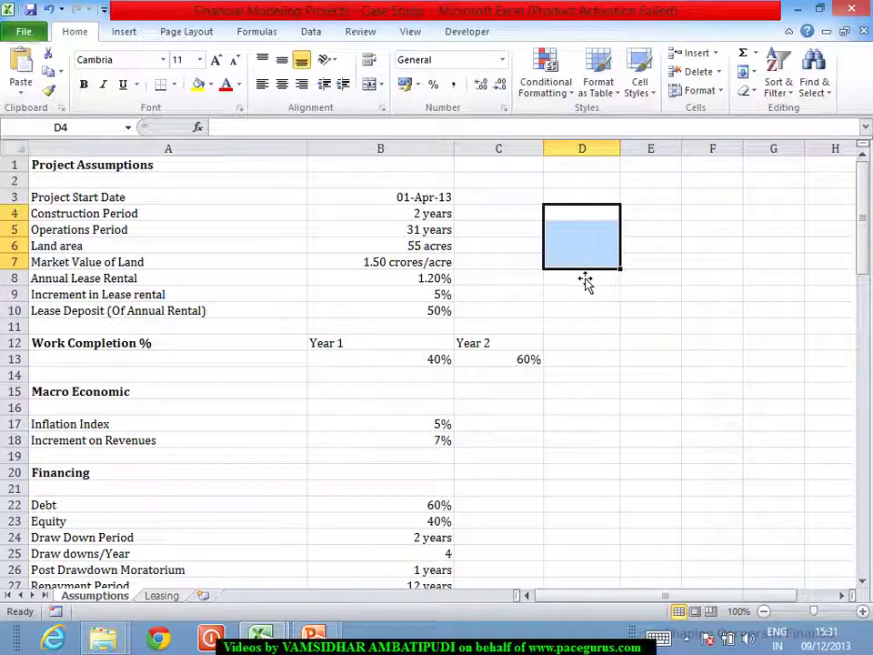
left_click(180, 598)
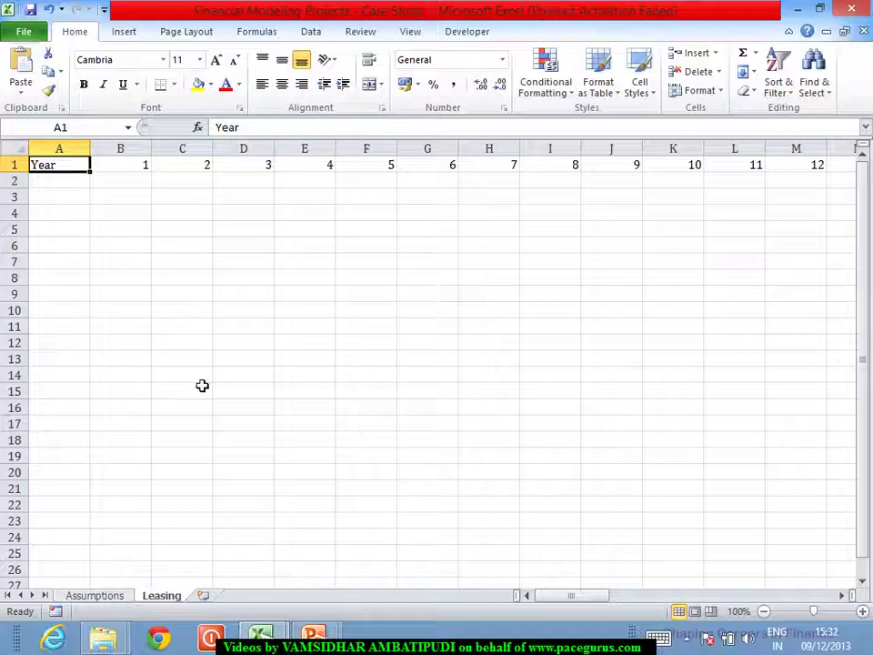
left_click(141, 171)
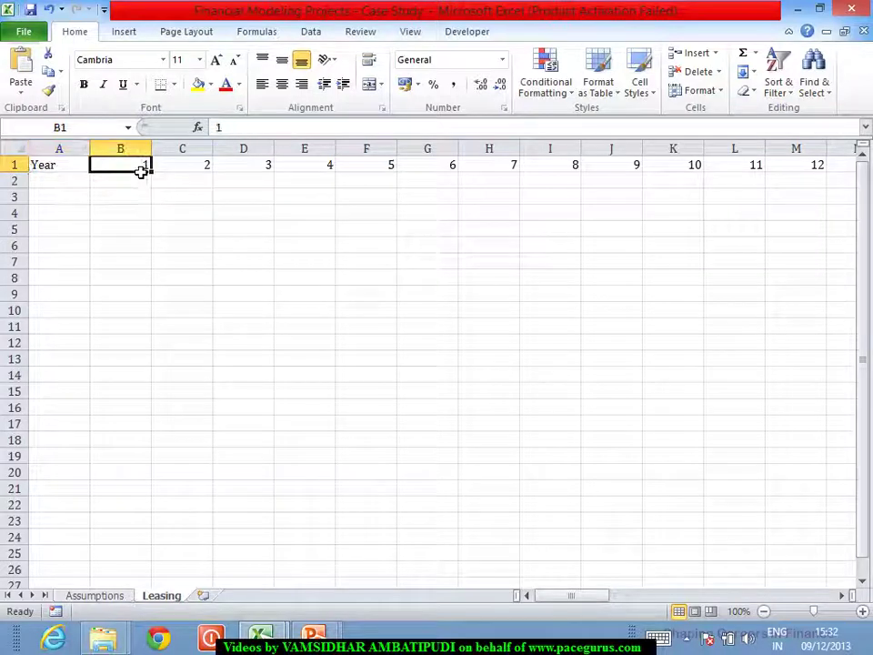
key("Right")
key("Right")
key("Right")
key("Right")
key("Right")
key("Right")
key("Right")
key("Right")
key("Right")
key("Right")
key("Right")
key("Right")
key("Right")
key("Right")
key("Right")
key("Right")
key("Right")
key("Right")
key("Right")
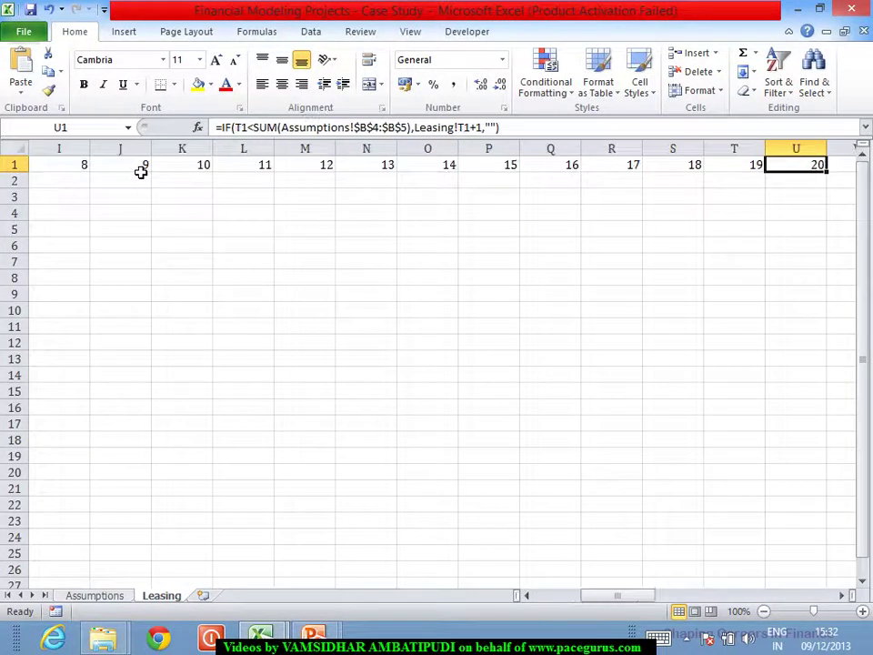
key("Right")
key("Right")
key("Right")
key("Right")
key("Right")
key("Right")
key("Right")
key("Right")
key("Right")
key("Right")
key("Right")
key("Right")
key("Right")
key("Right")
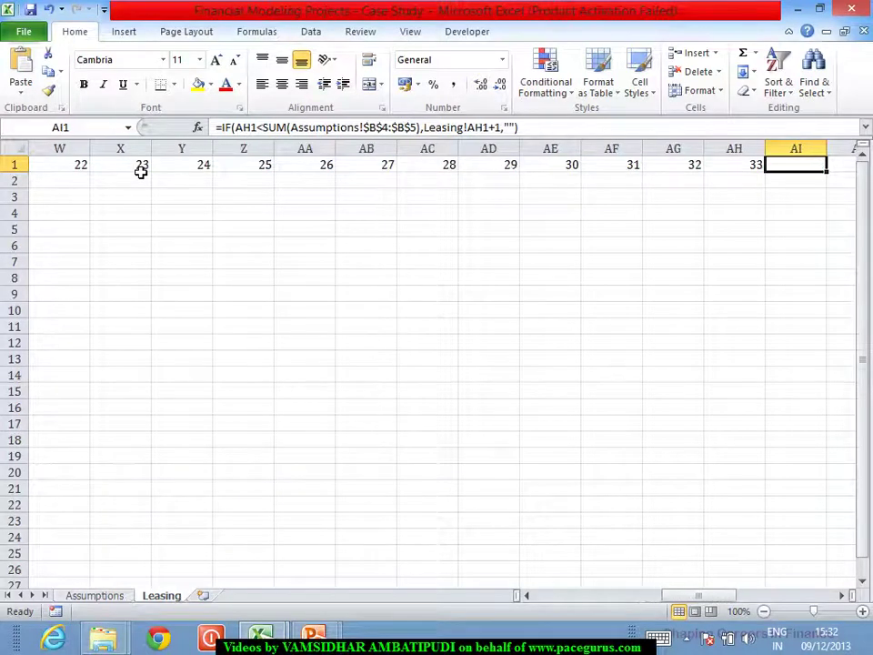
key("Left")
key("Left")
key("Left")
key("Left")
key("Left")
key("Left")
key("Left")
key("Left")
key("Left")
key("Left")
key("Left")
key("Left")
key("Left")
key("Left")
key("Left")
key("Left")
key("Left")
key("Left")
key("Left")
key("Left")
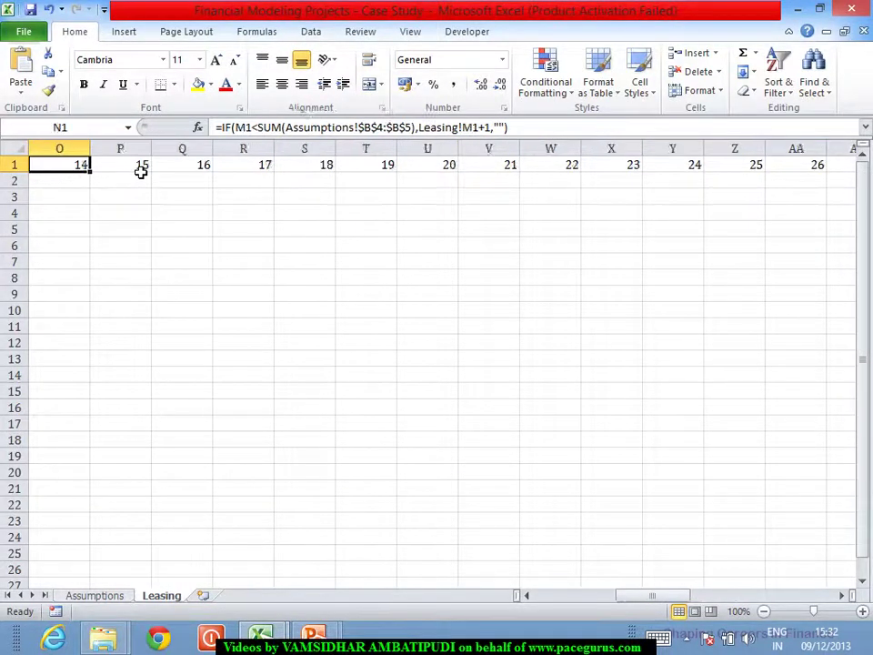
key("ctrl+Home")
key("Down")
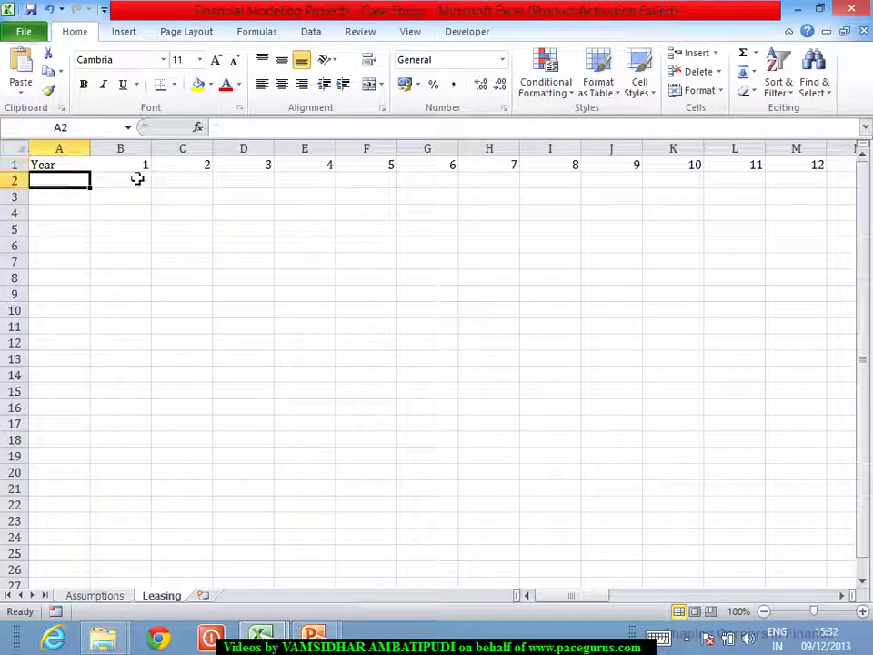
left_click(91, 601)
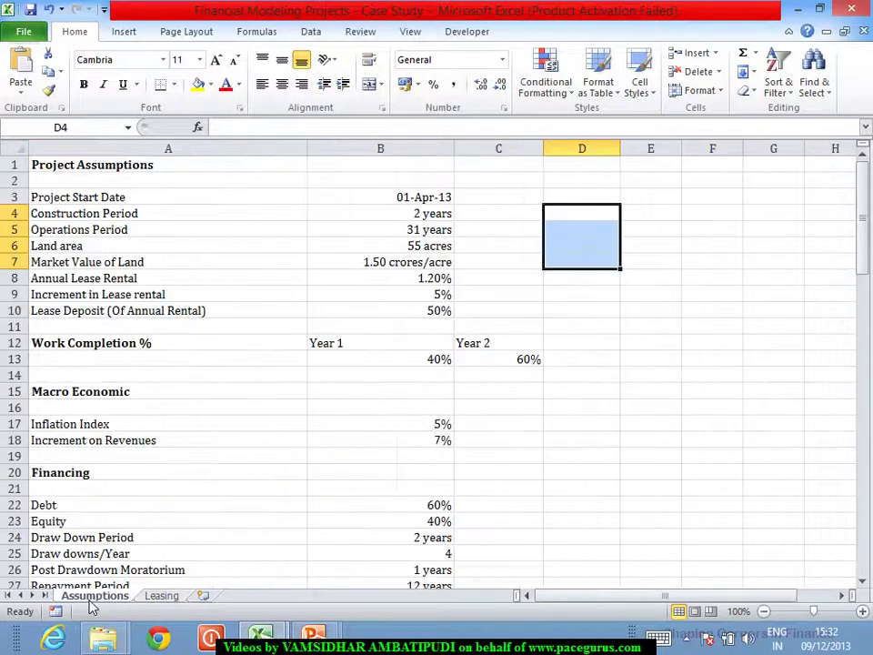
left_click(161, 596)
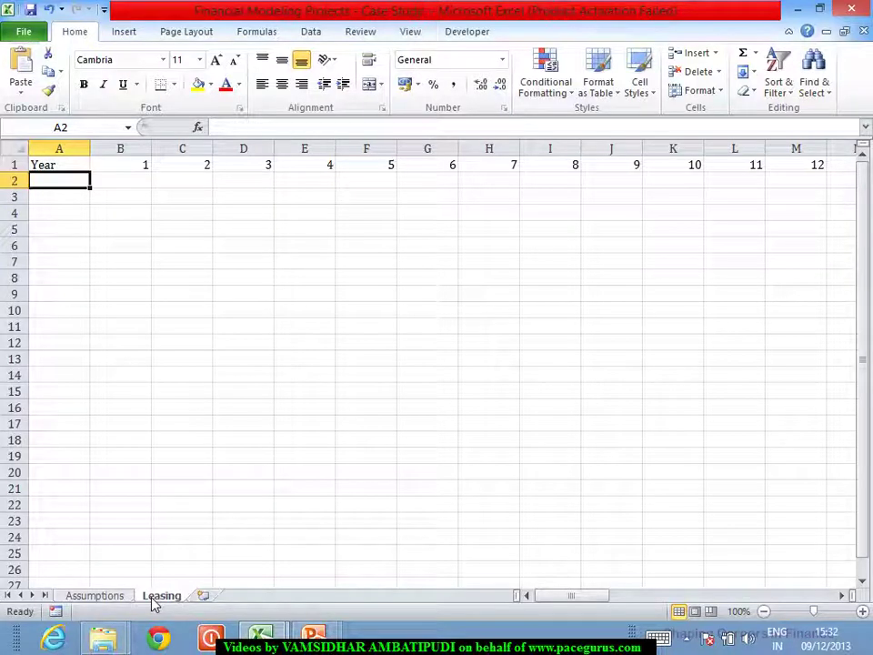
Type the label 'Phase' into cell A2 of the Leasing sheet
type("Phase")
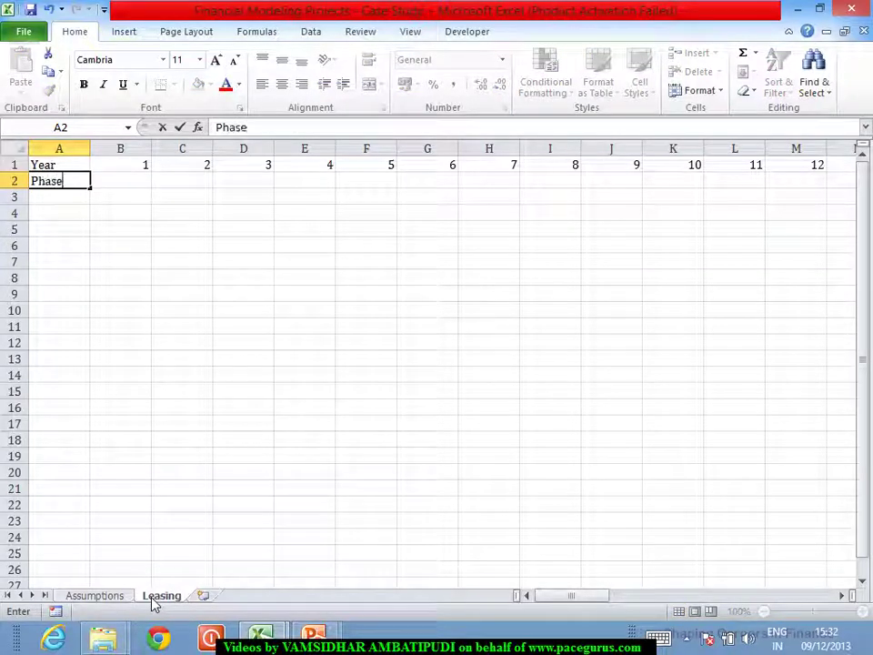
key("Tab")
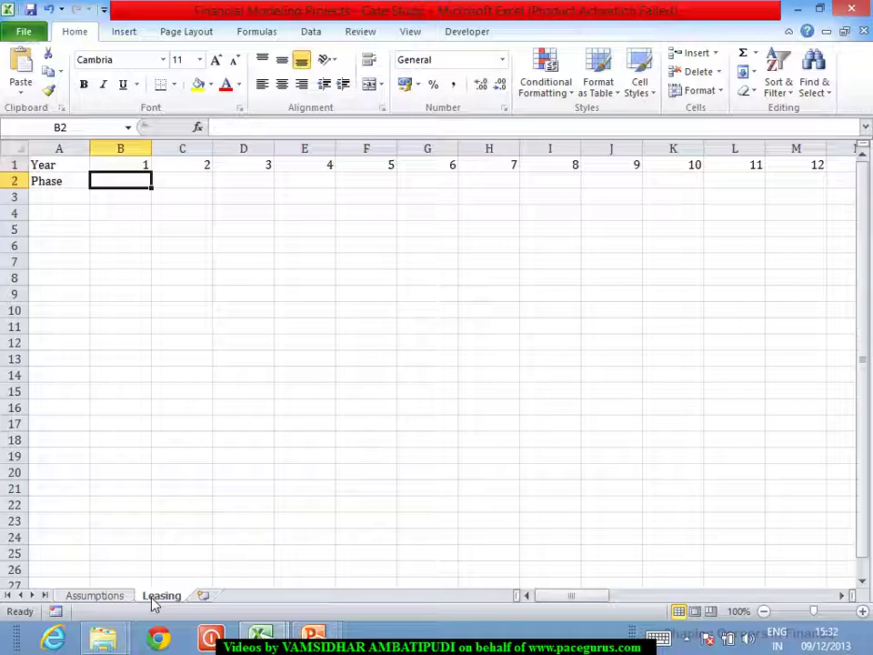
Enter =IF(B1<=Assumptions!$B$4,"C","O") in B2 so year 1 shows C
type("=")
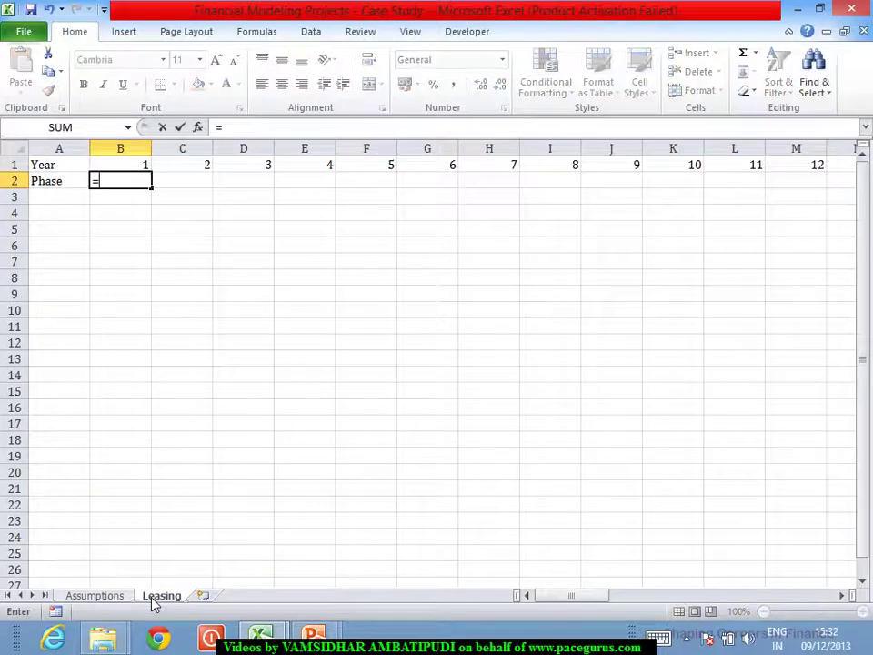
type("if")
key("Tab")
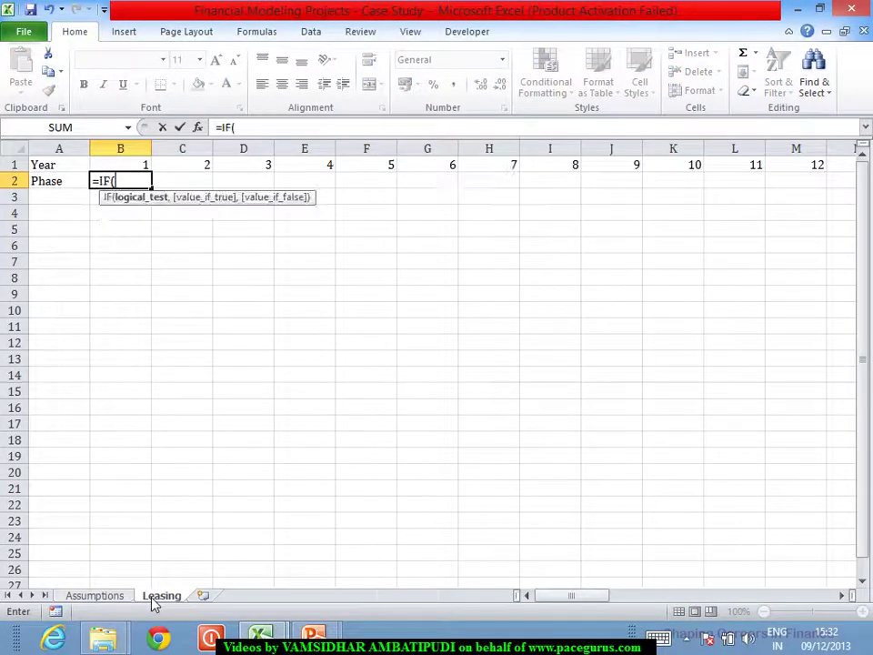
left_click(140, 165)
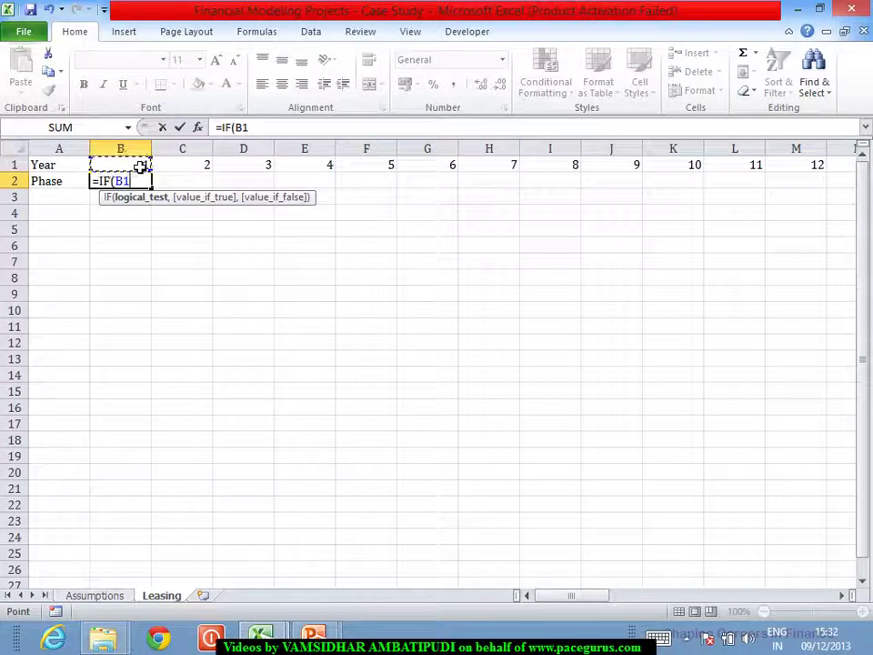
type("<")
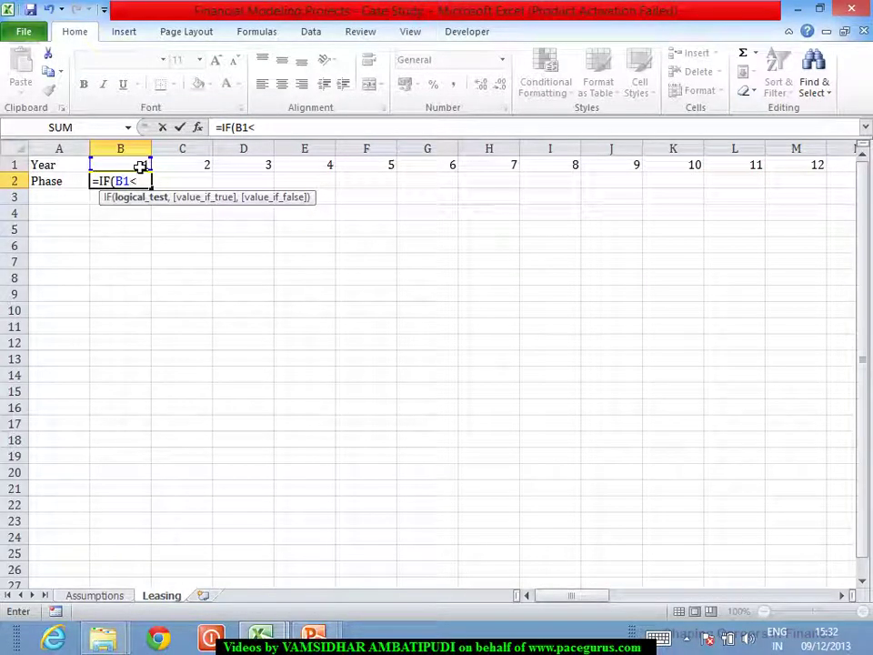
type("=")
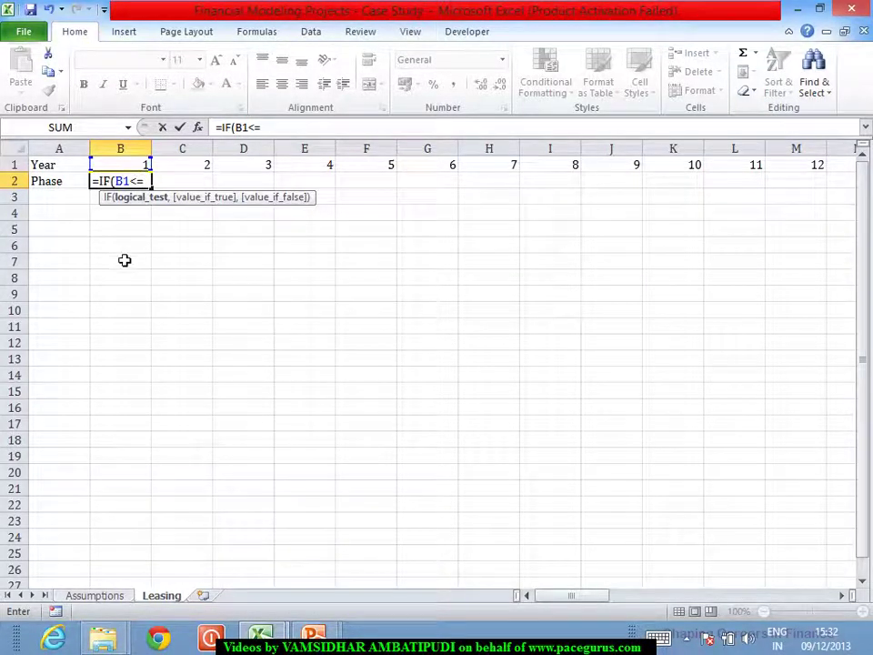
left_click(100, 596)
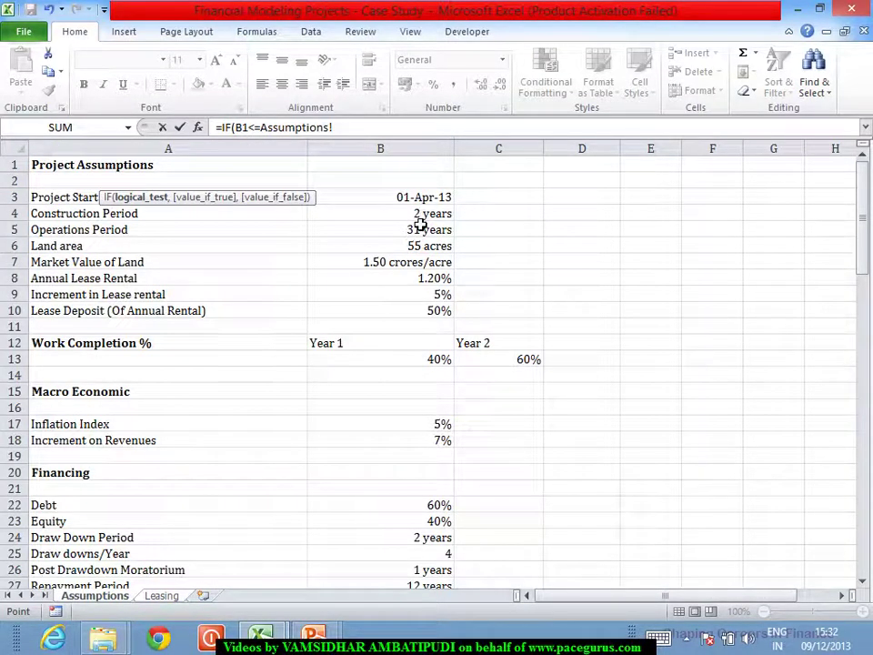
left_click(421, 222)
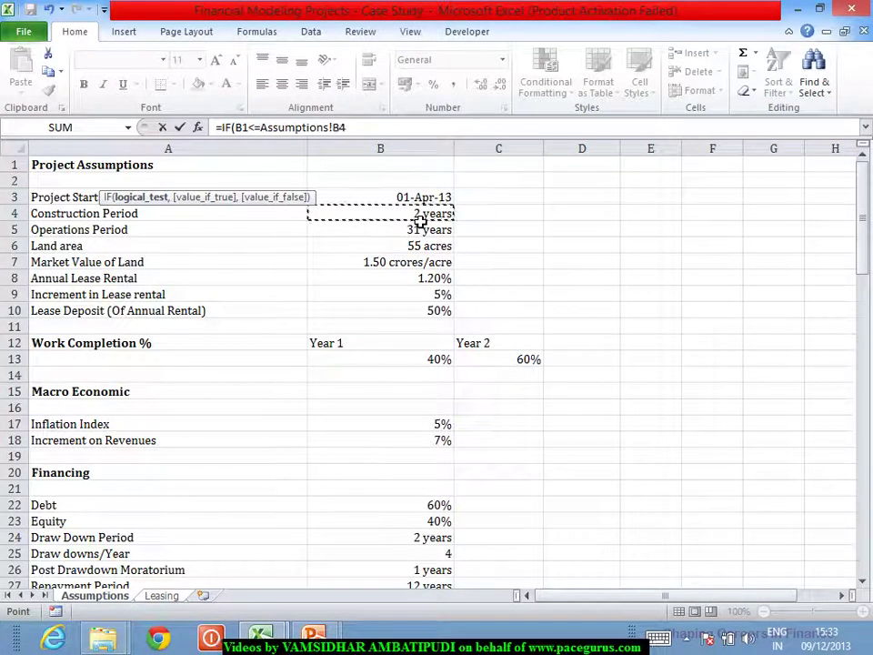
key("F4")
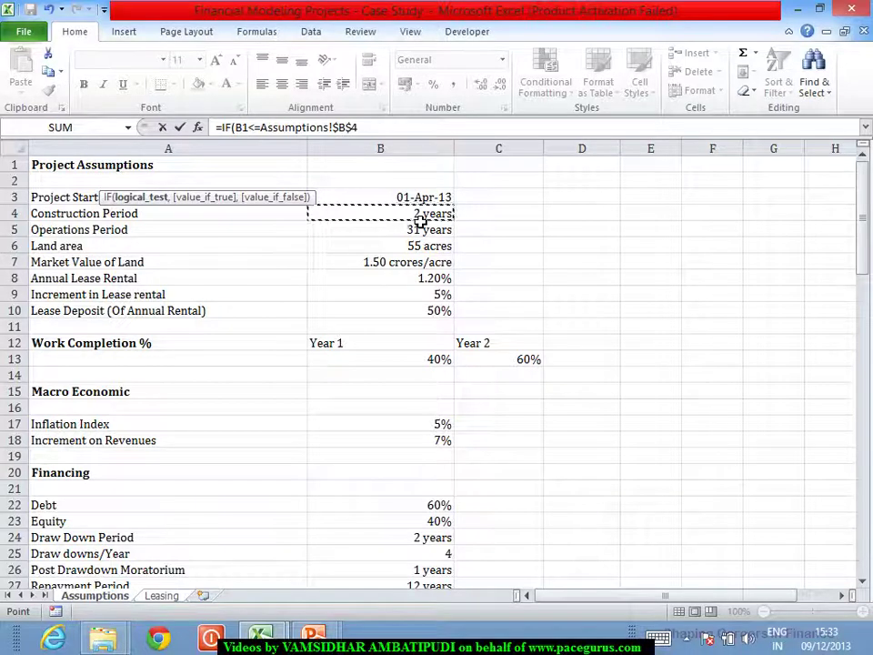
type(",")
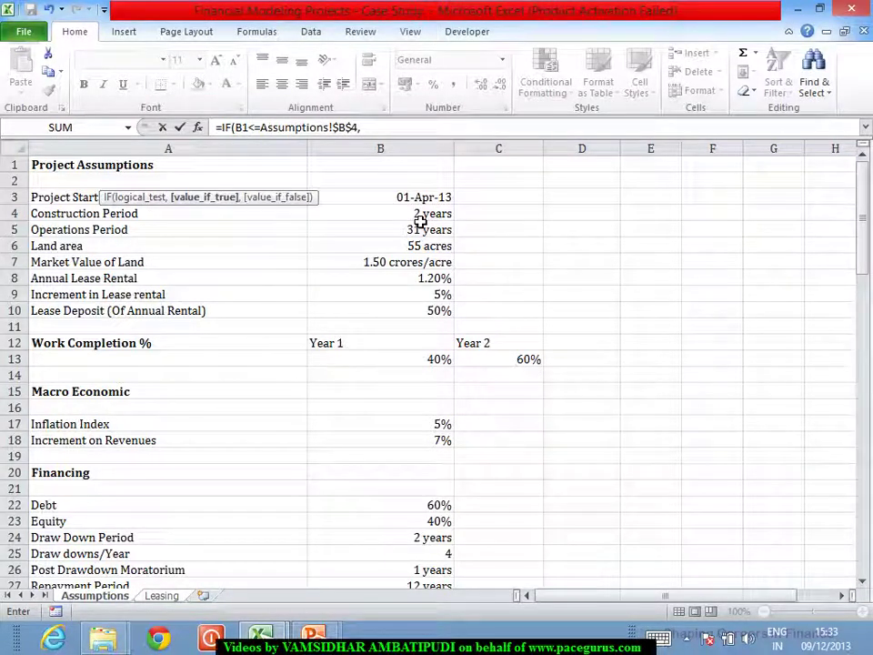
type("\"C")
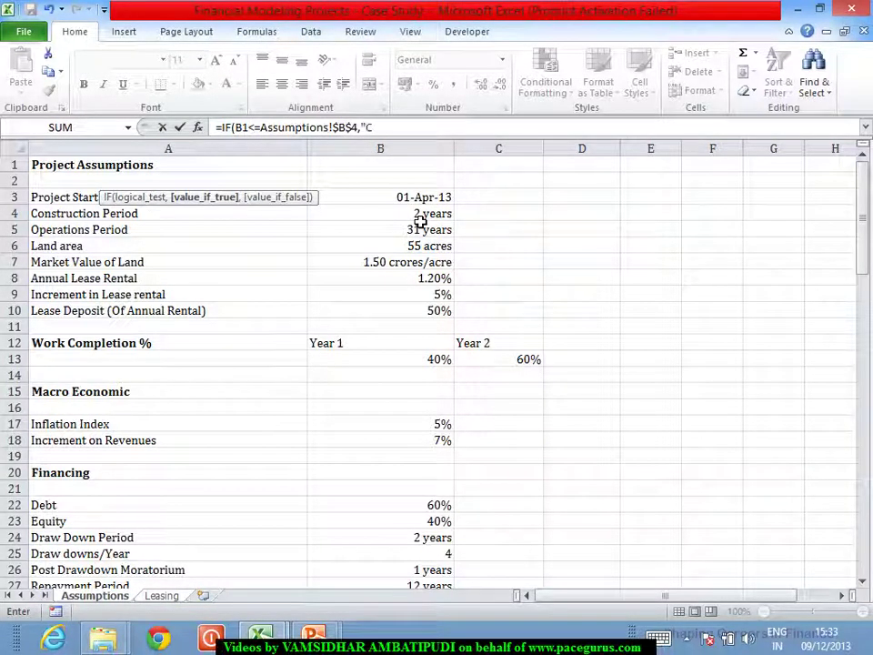
type("\",")
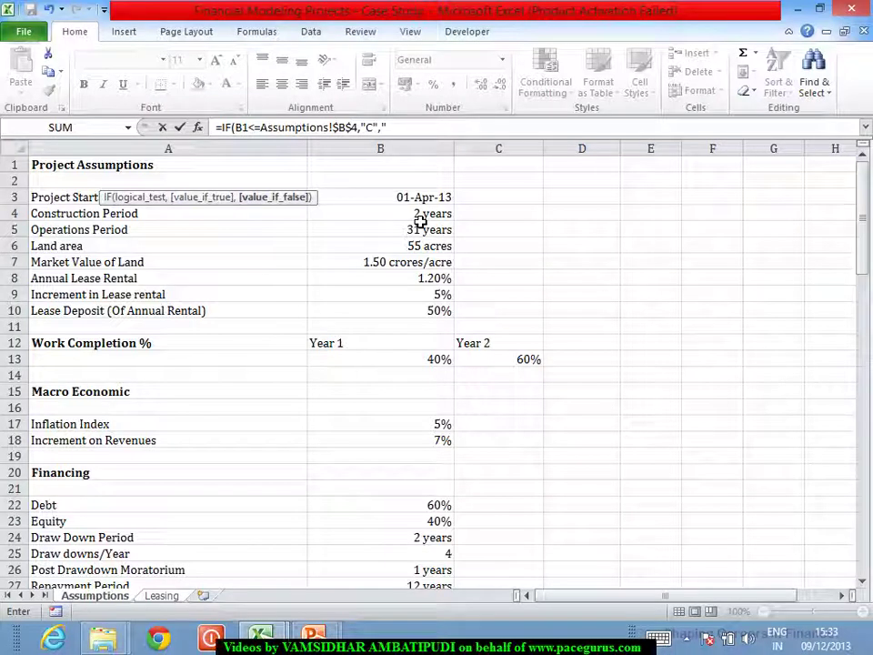
type("\"O\")")
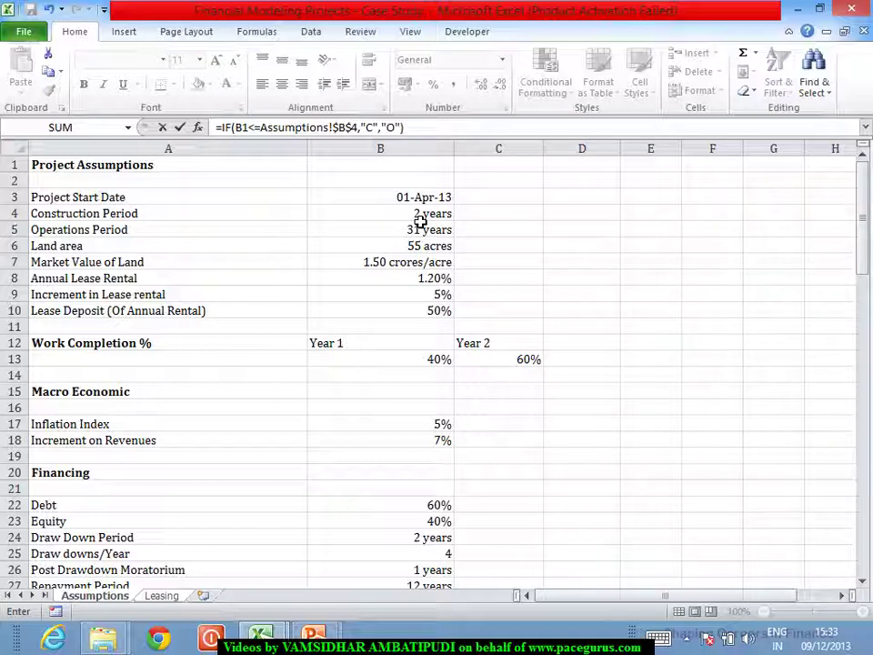
key("Return")
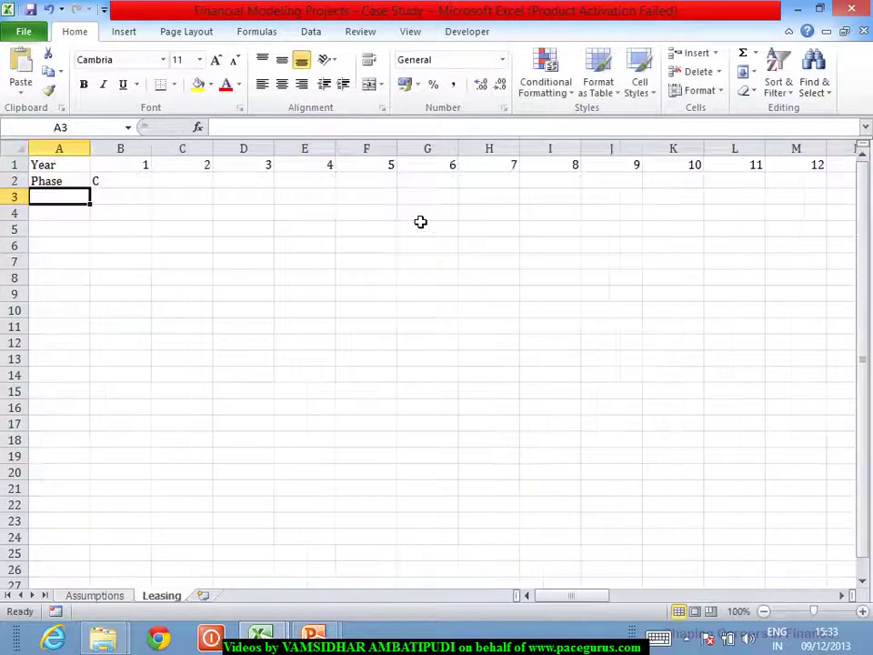
left_click(141, 185)
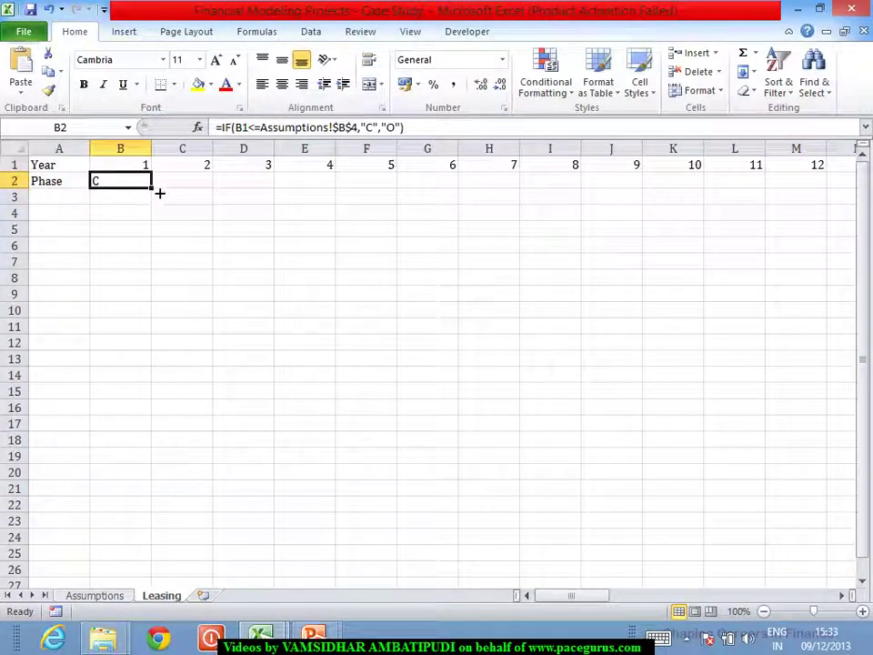
Fill the B2 Phase formula right across row 2 to column AZ, then return to B2
left_click_drag(159, 193, 787, 272)
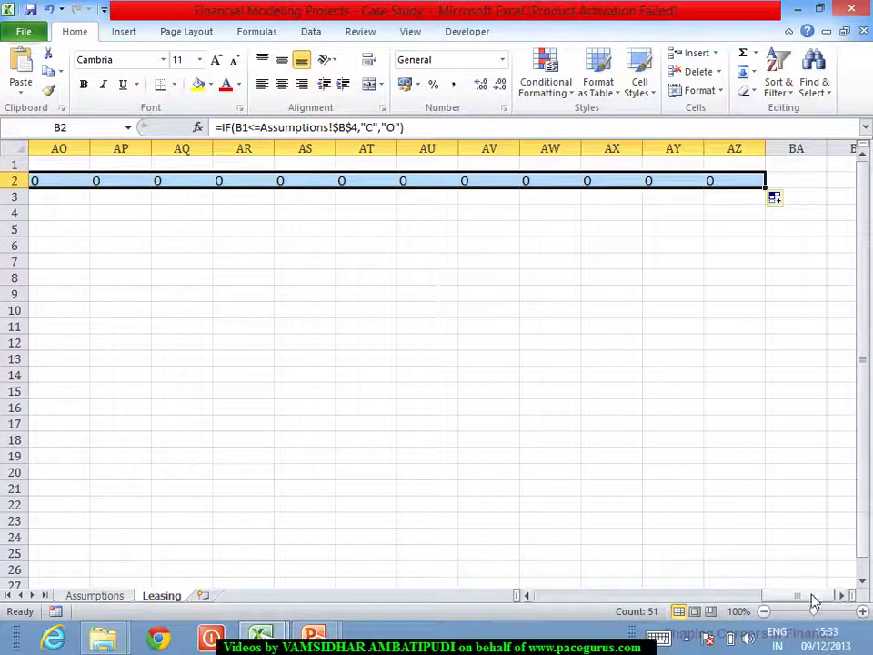
left_click_drag(814, 601, 771, 596)
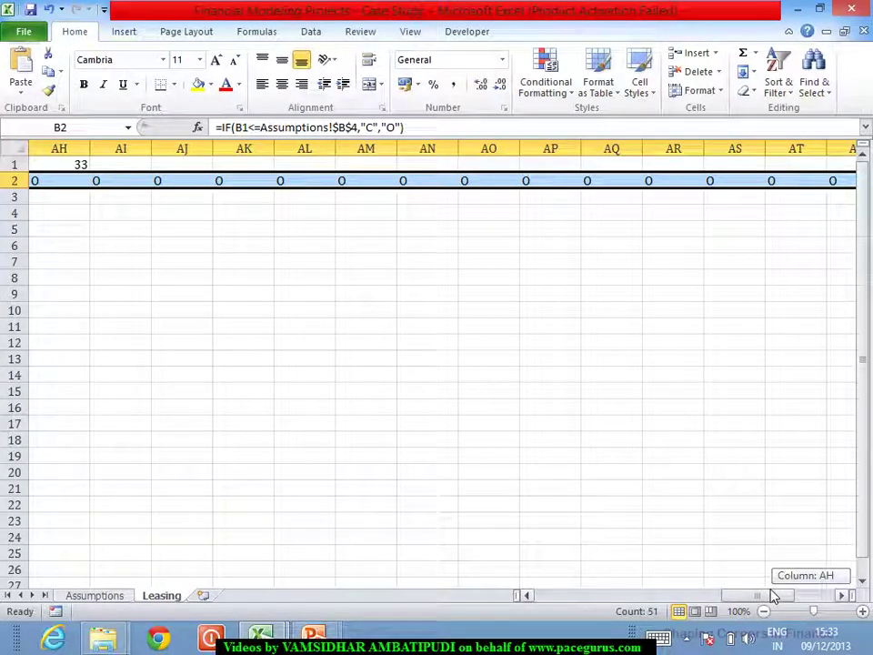
left_click_drag(772, 596, 577, 563)
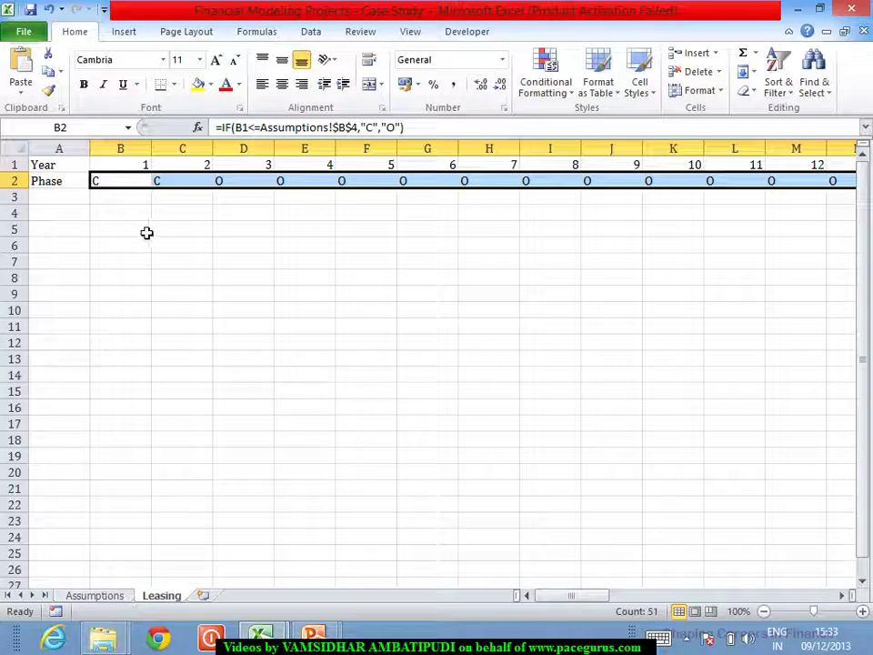
left_click(141, 183)
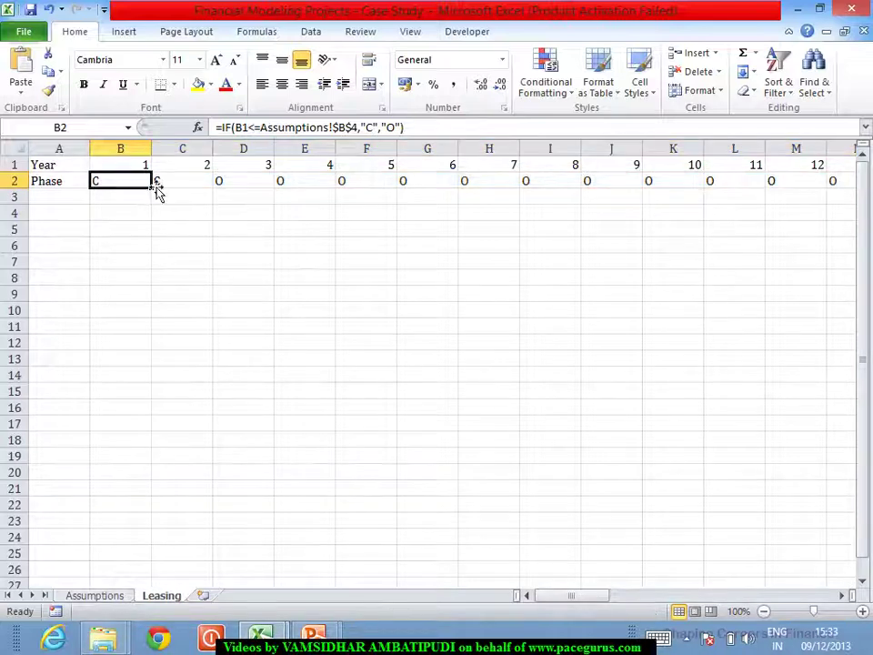
Wrap B2's Phase formula as =IF(B1="","",IF(B1<=Assumptions!$B$4,"C","O"))
left_click(228, 128)
left_click(228, 135)
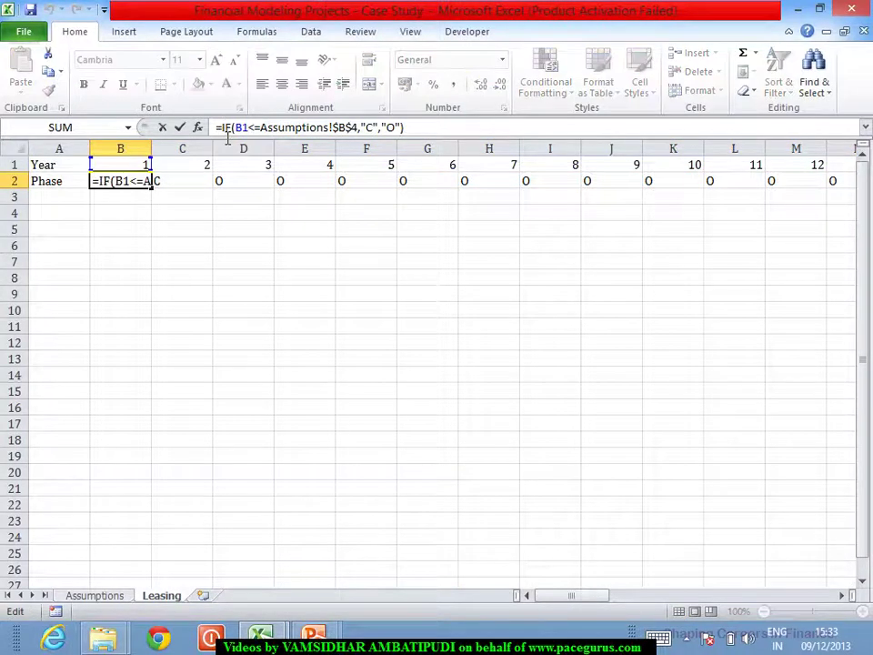
type("if")
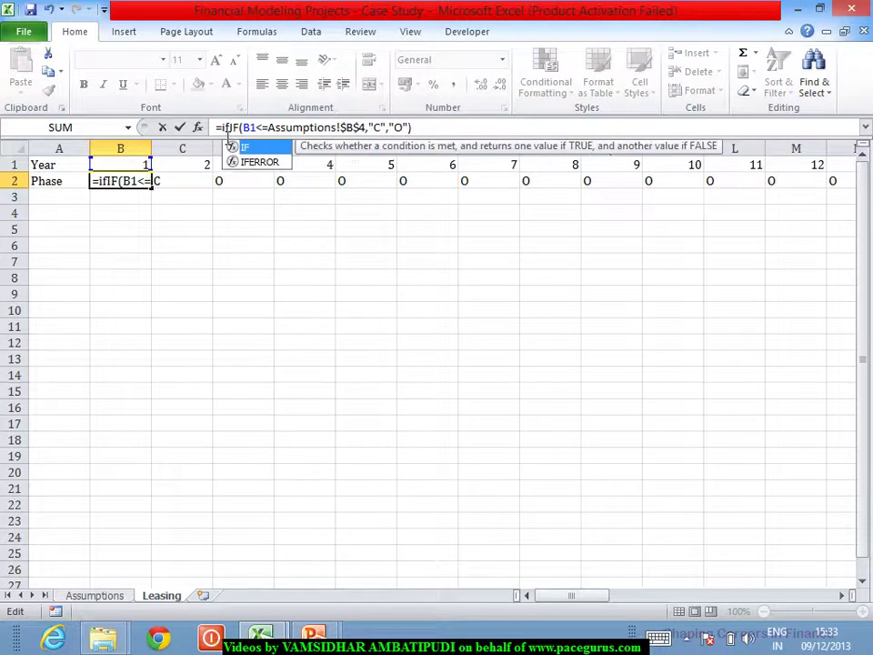
type("(")
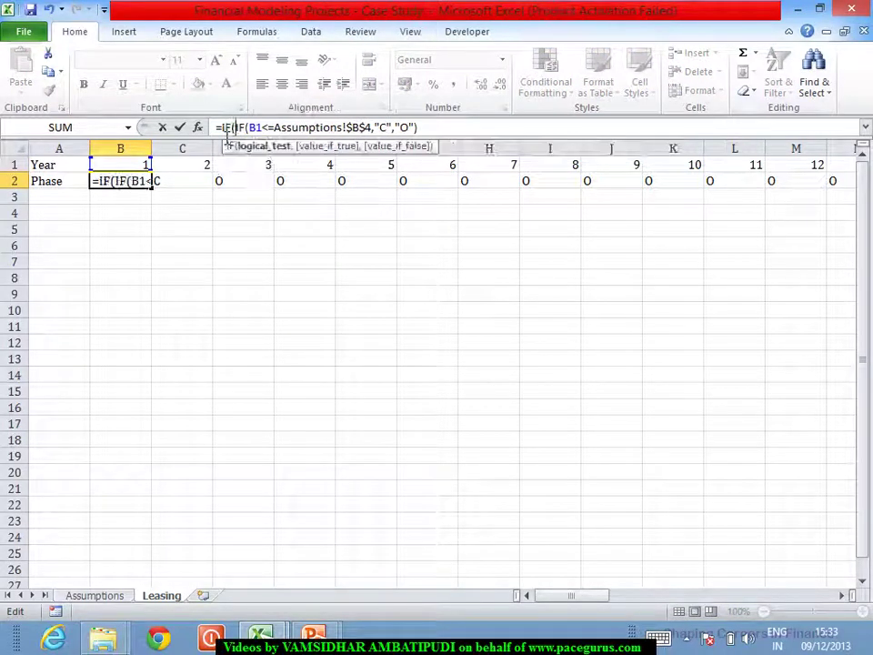
left_click(120, 169)
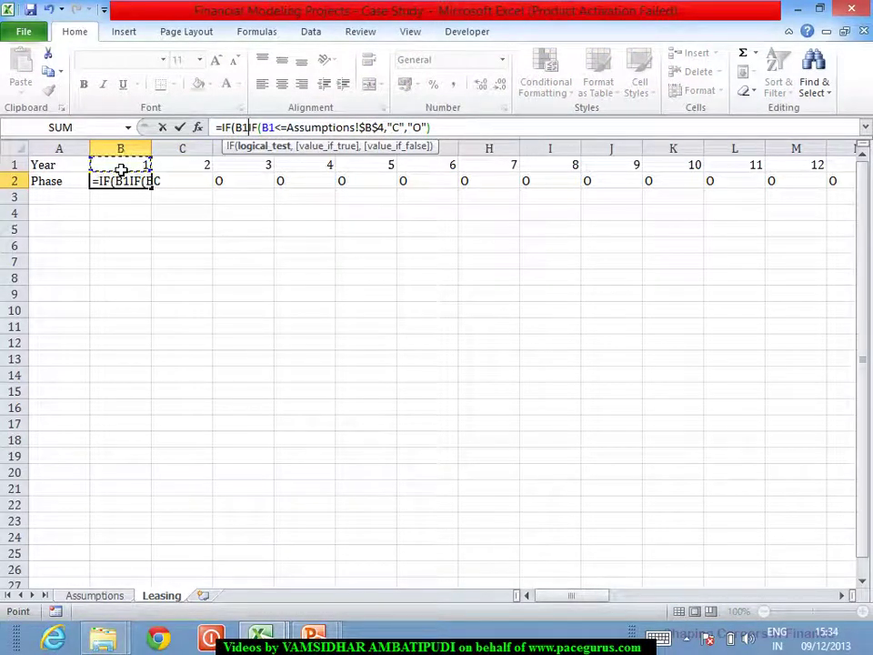
type("=\"\"")
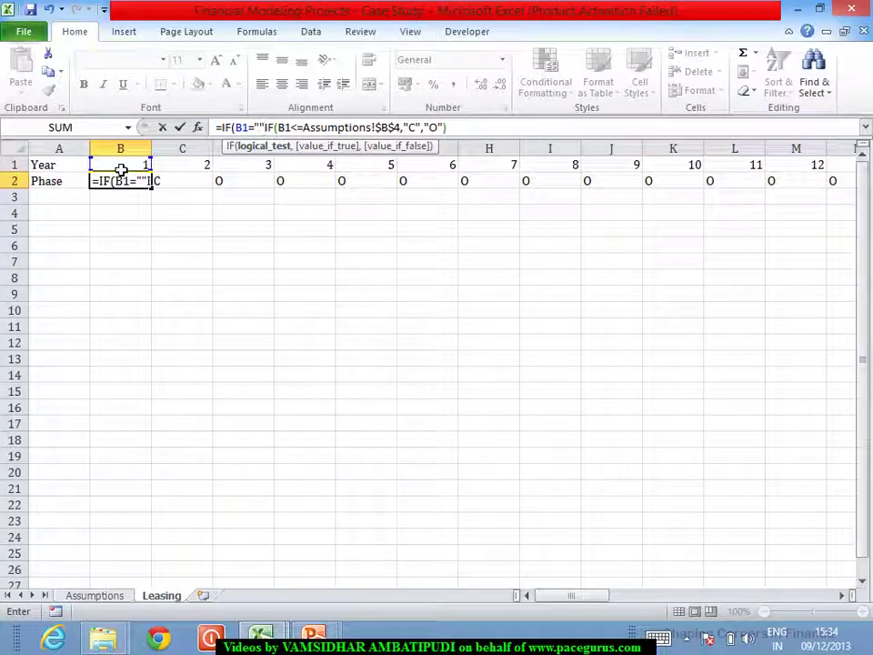
type(",\"\"")
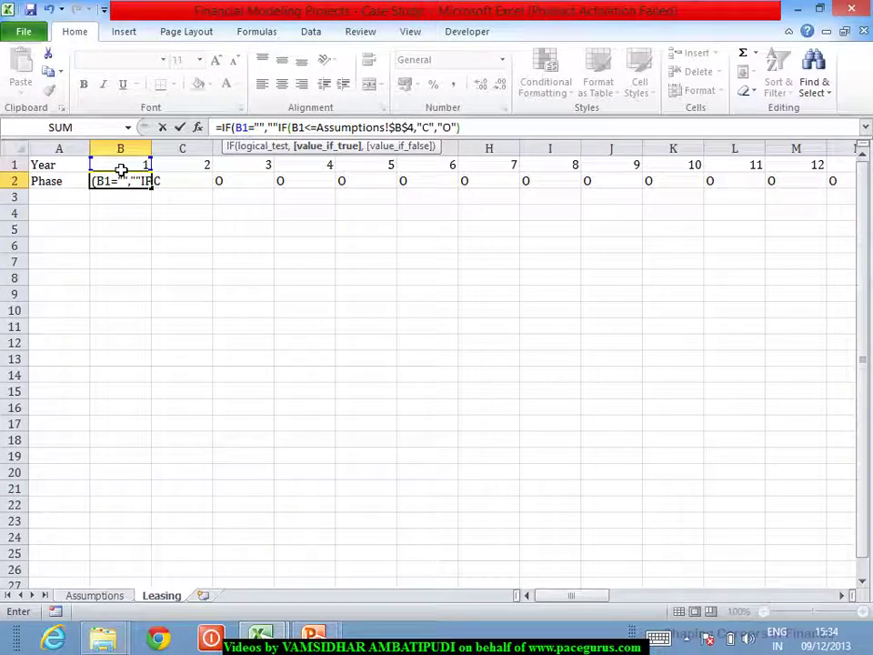
type(",")
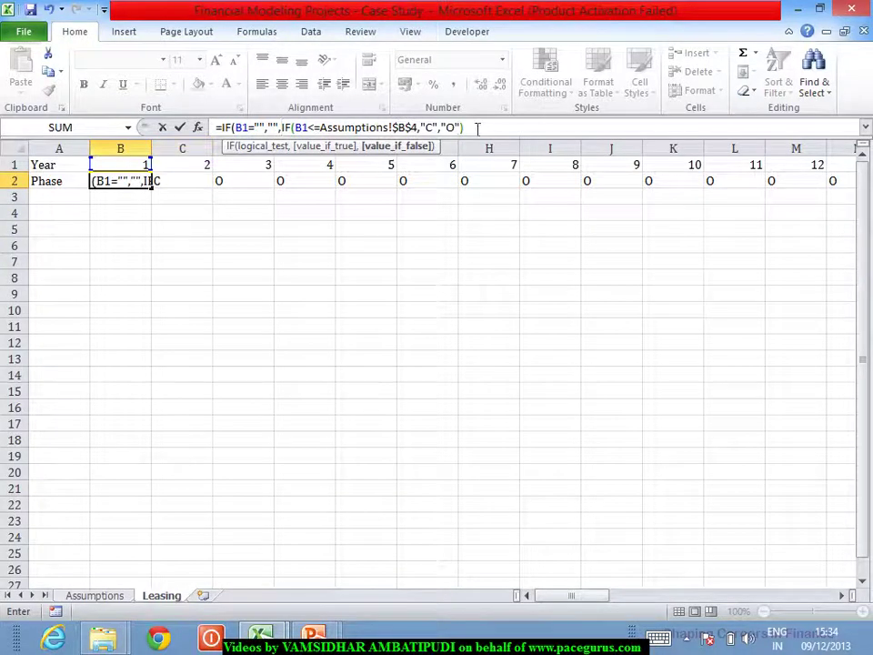
type(")")
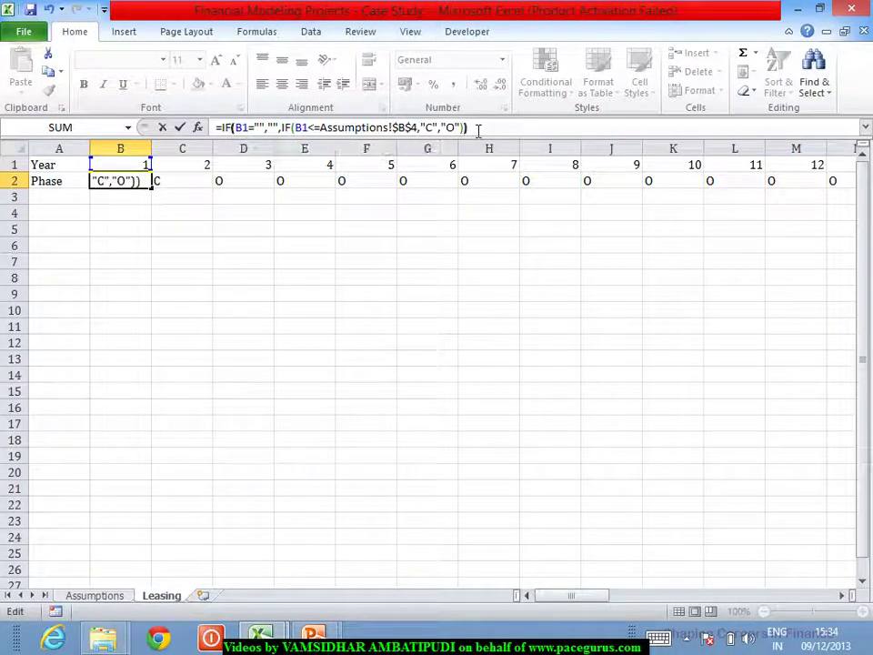
key("Return")
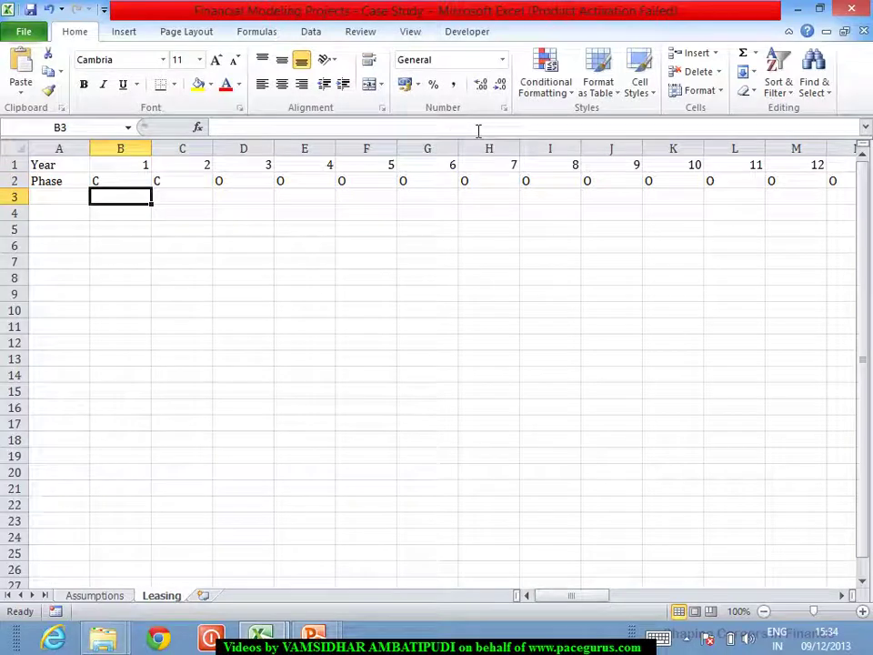
left_click(134, 183)
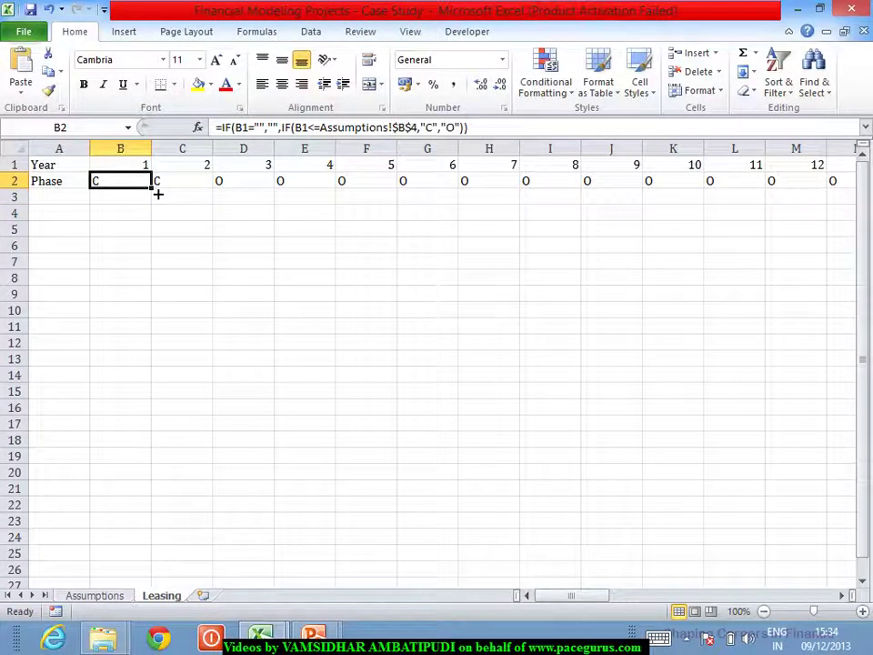
Copy the revised B2 Phase formula across row 2 to about column AZ
left_click_drag(159, 192, 850, 186)
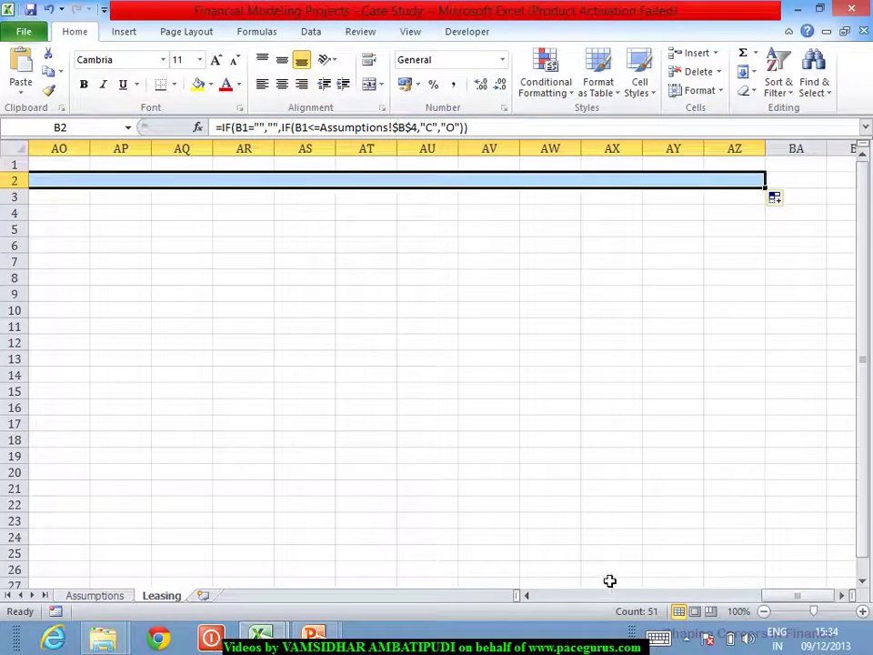
left_click(527, 596)
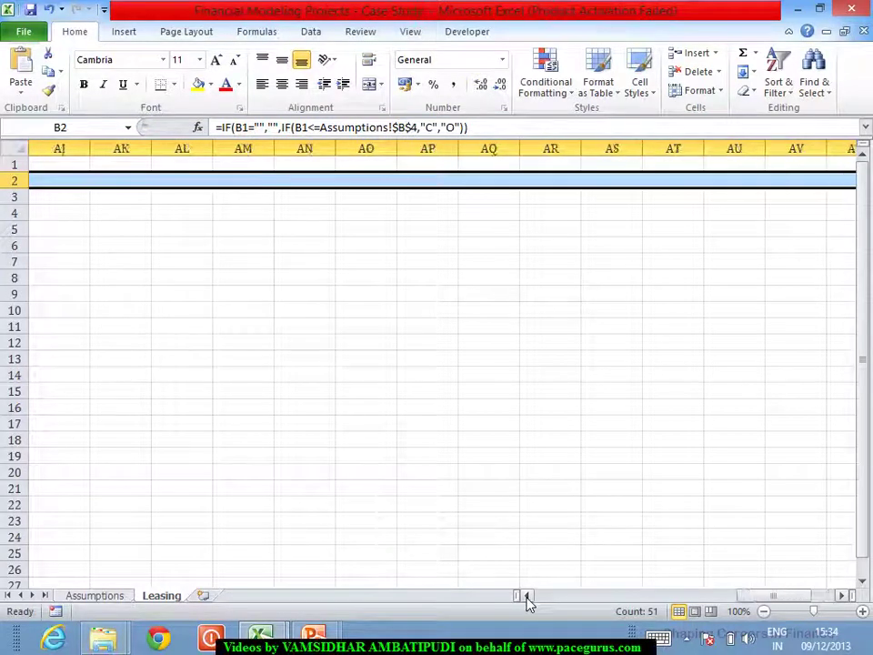
left_click(527, 596)
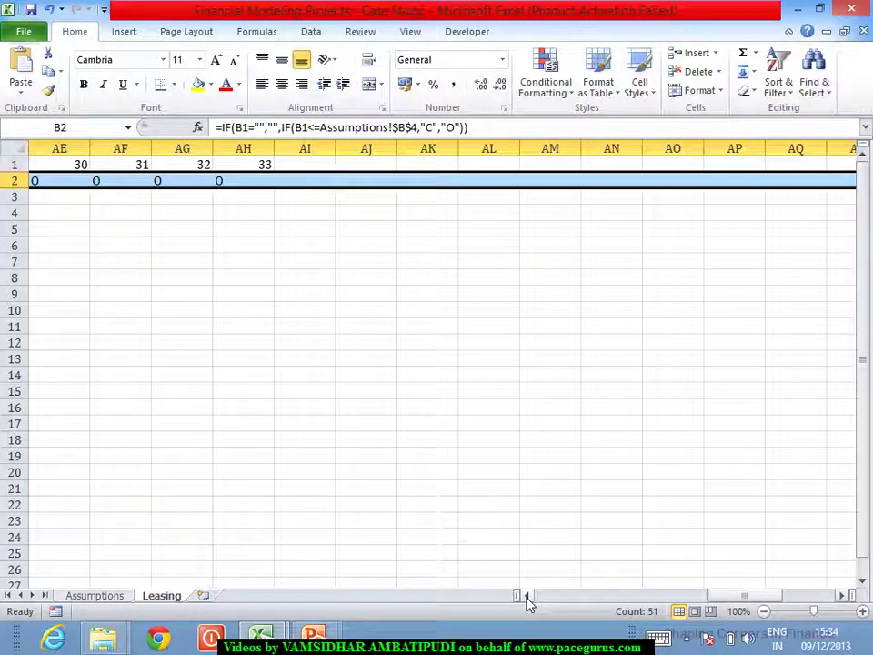
left_click(527, 597)
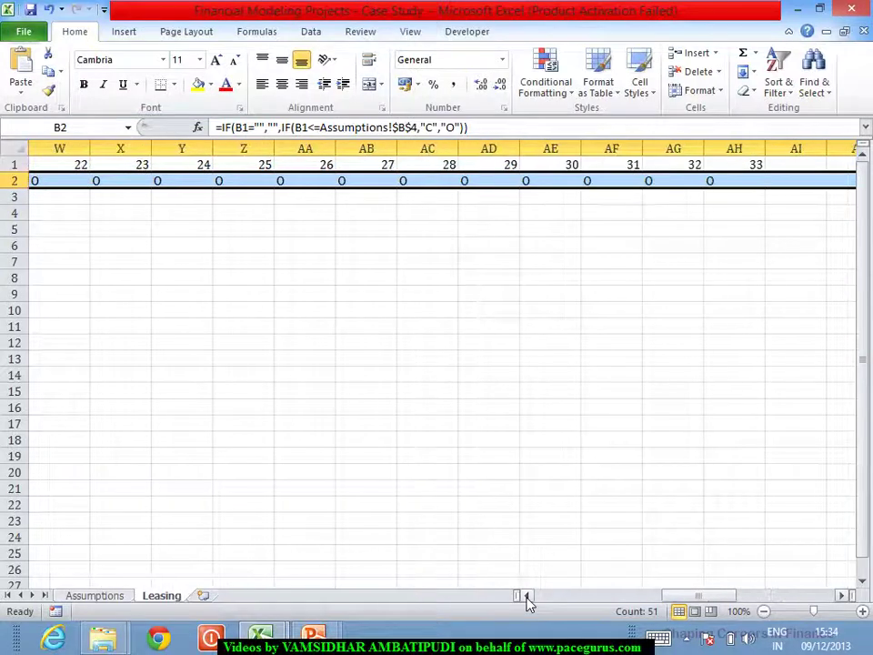
left_click(527, 597)
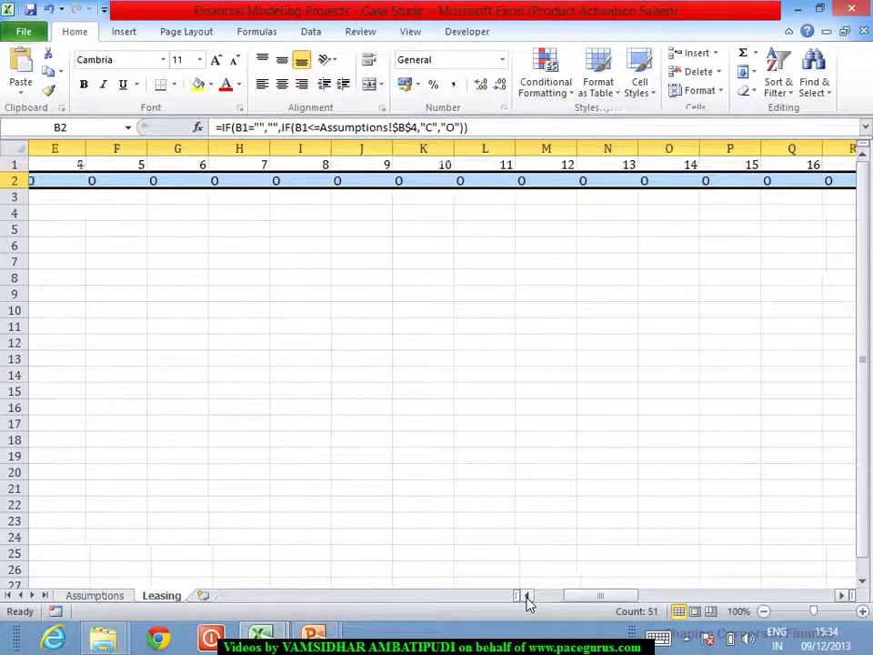
left_click(227, 473)
On Assumptions, set Construction Period to 4 and Operations Period to 35 years
left_click(122, 598)
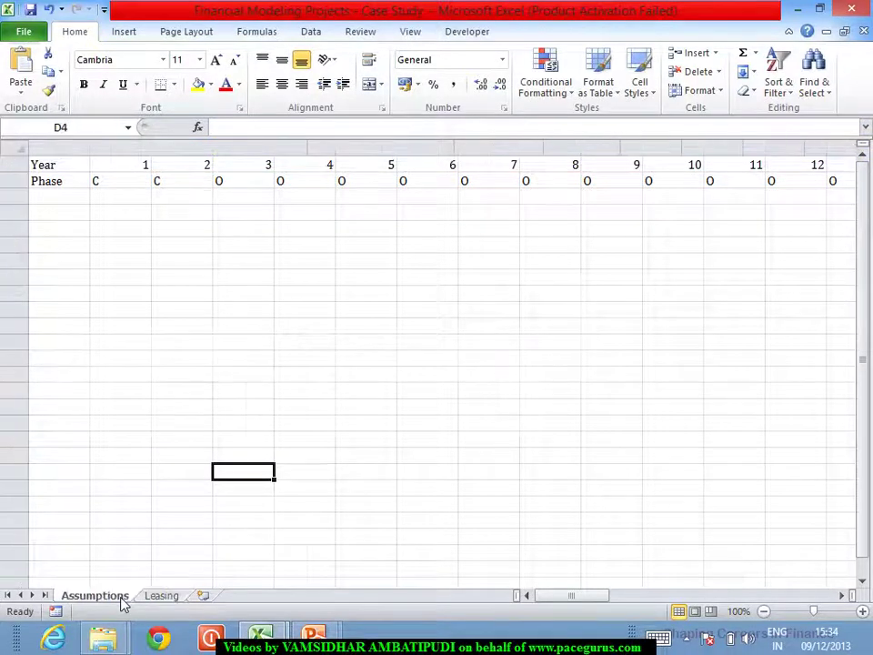
left_click(440, 215)
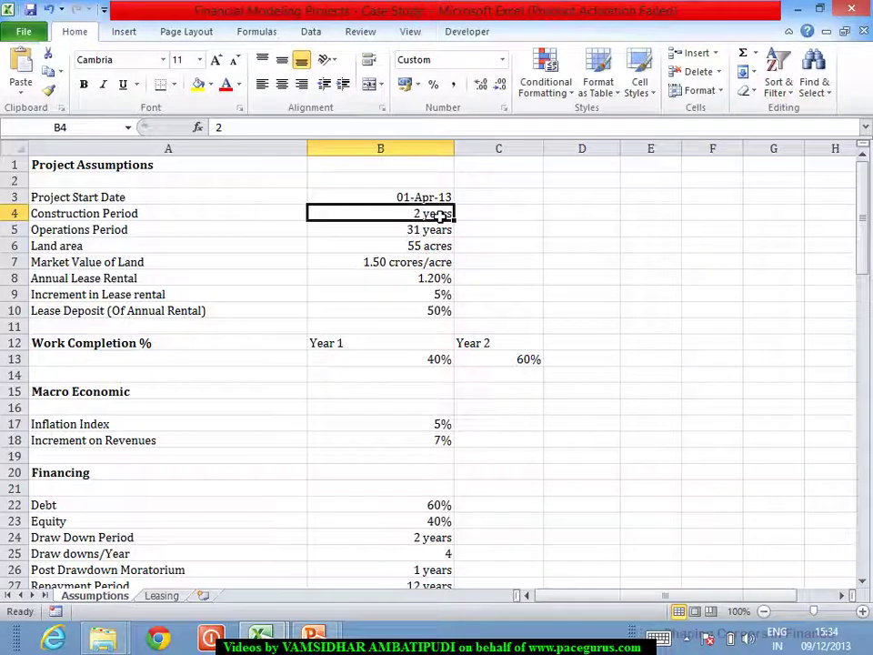
type("4")
key("Return")
type("35")
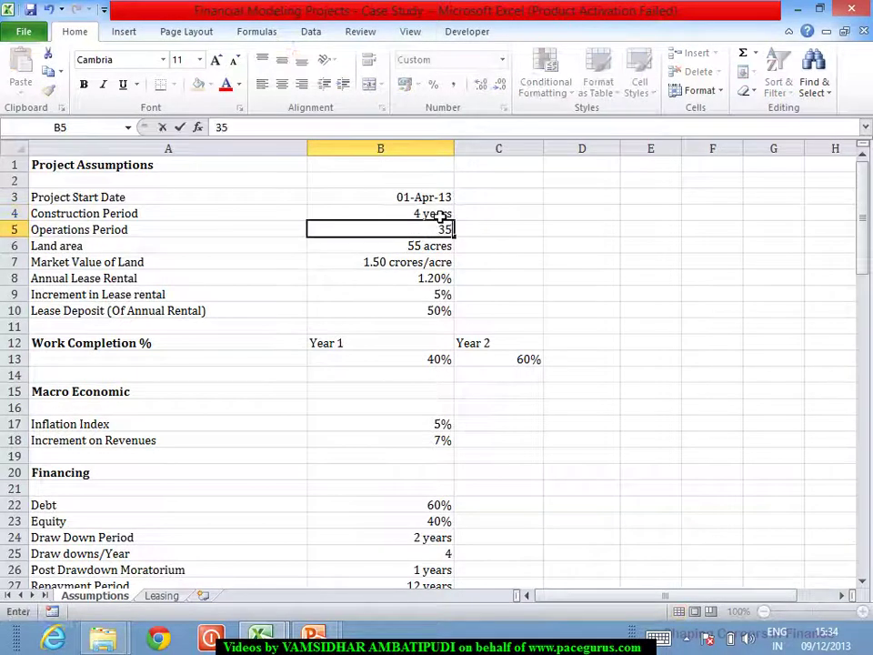
key("Return")
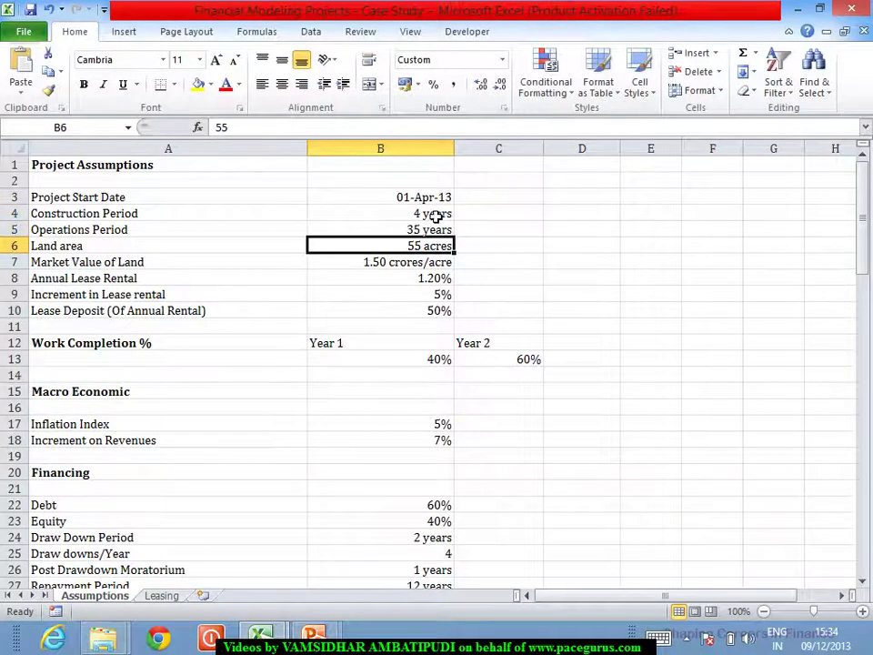
Verify the Leasing Phase row shows C for years 1–4, O through year 39, then select row 2
left_click(161, 597)
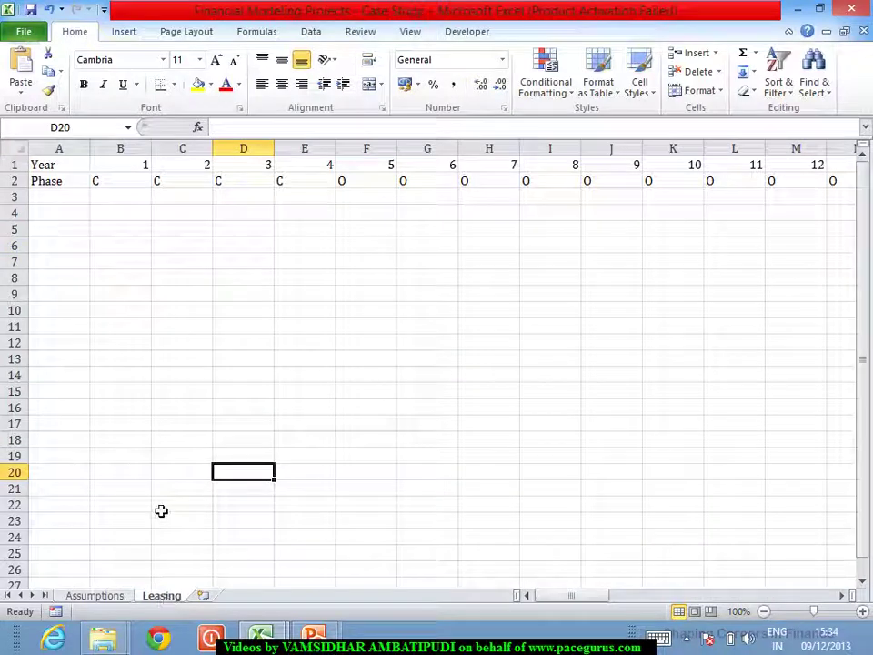
left_click(100, 181)
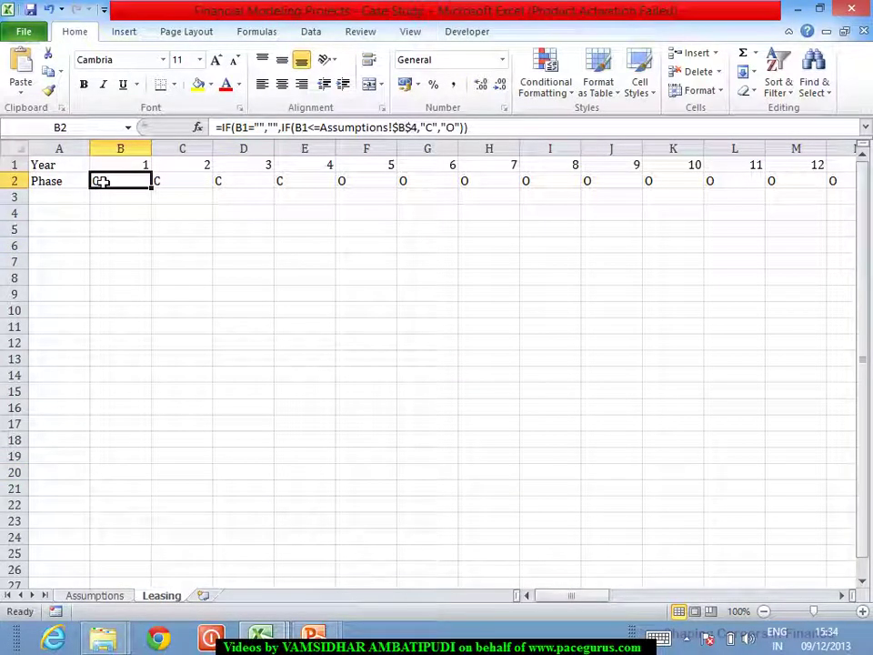
key("Right")
key("Right")
key("Right")
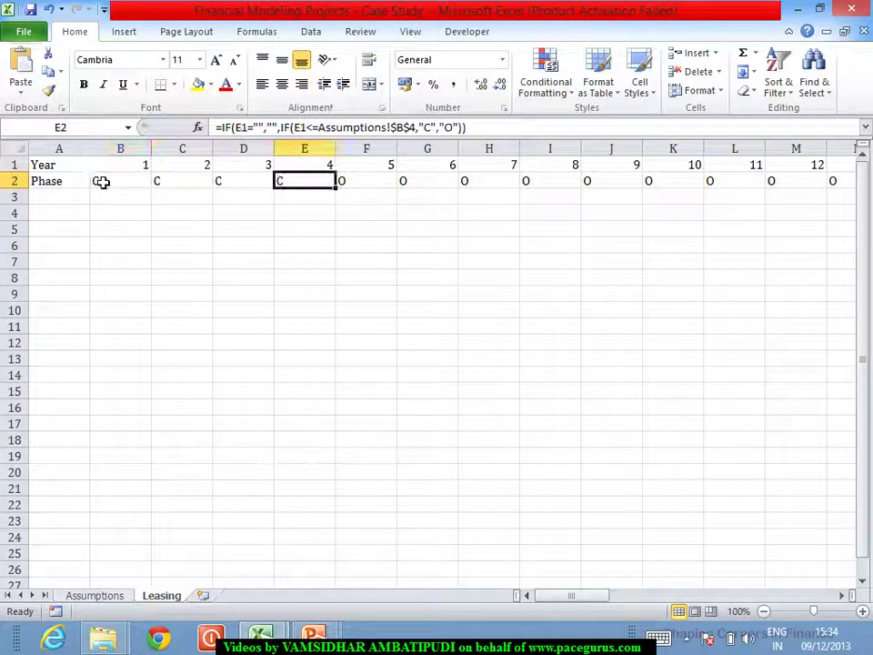
key("Right")
key("Right")
key("Right")
key("Right")
key("Right")
key("Right")
key("Right")
key("Right")
key("Right")
key("Right")
key("Right")
key("Right")
key("Right")
key("Right")
key("Right")
key("Right")
key("Right")
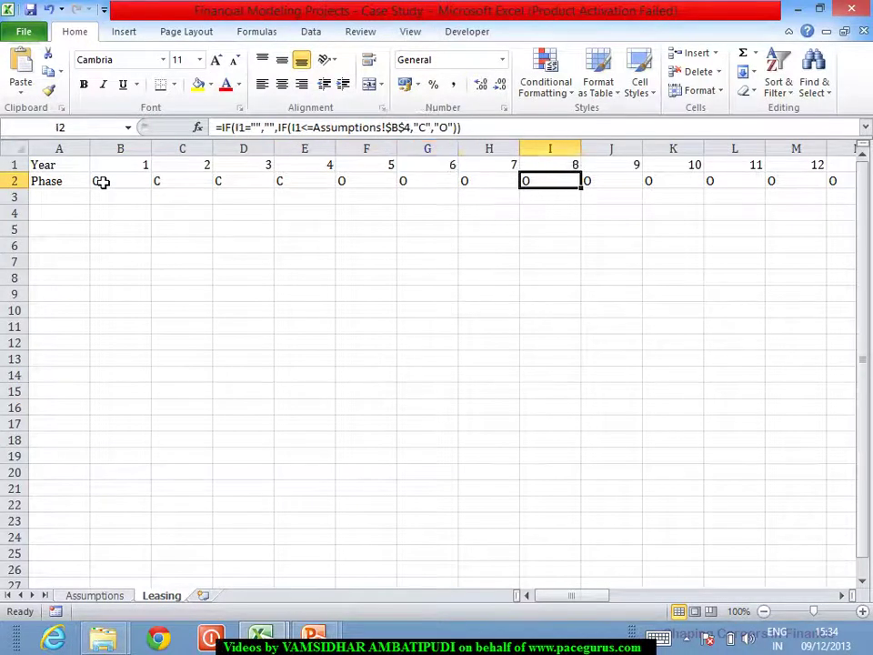
key("Right")
key("Right")
key("Right")
key("Right")
key("Right")
key("Right")
key("Right")
key("Right")
key("Right")
key("Right")
key("Right")
key("Right")
key("Right")
key("Right")
key("Right")
key("Right")
key("Right")
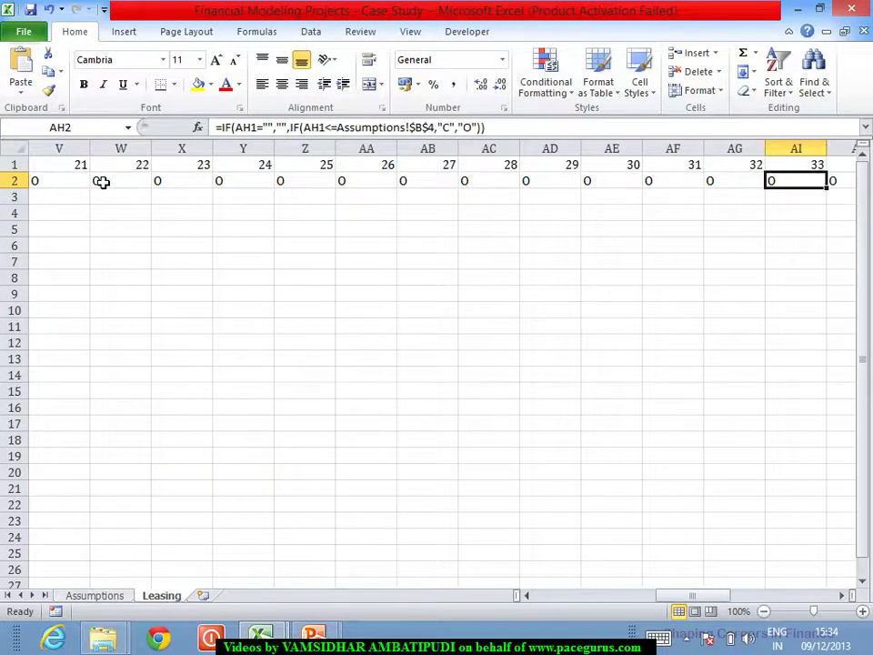
key("Right")
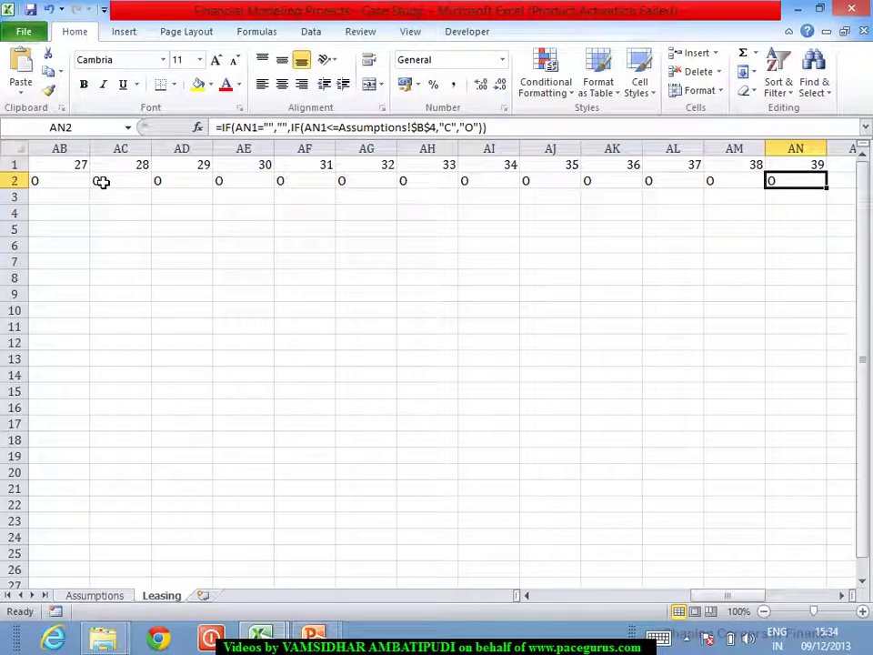
key("Right")
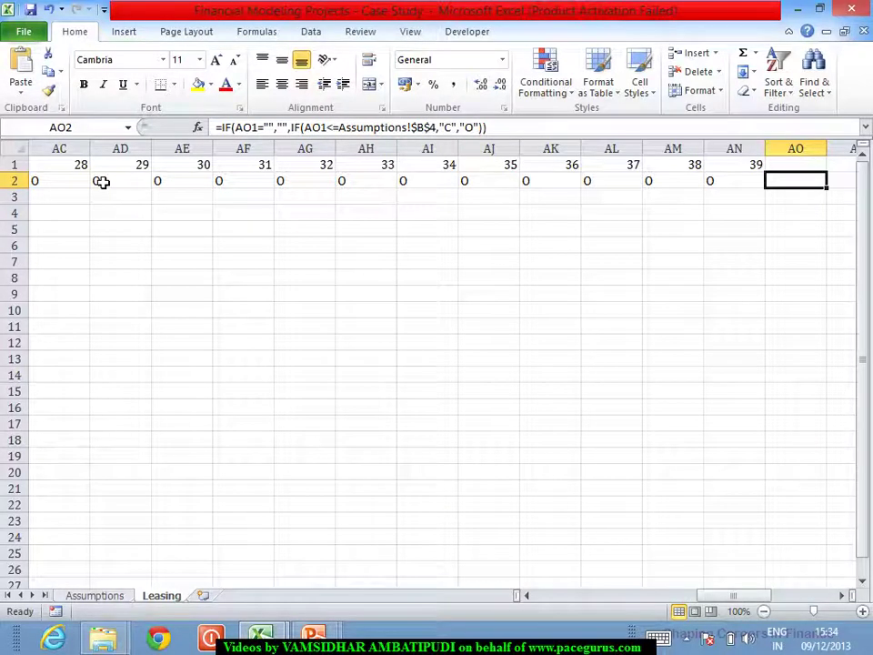
key("Left")
key("Left")
key("Left")
key("Left")
key("Left")
key("Left")
key("Left")
key("Left")
key("Left")
key("Left")
key("Left")
key("Left")
key("Left")
key("Left")
key("Left")
key("Left")
key("Left")
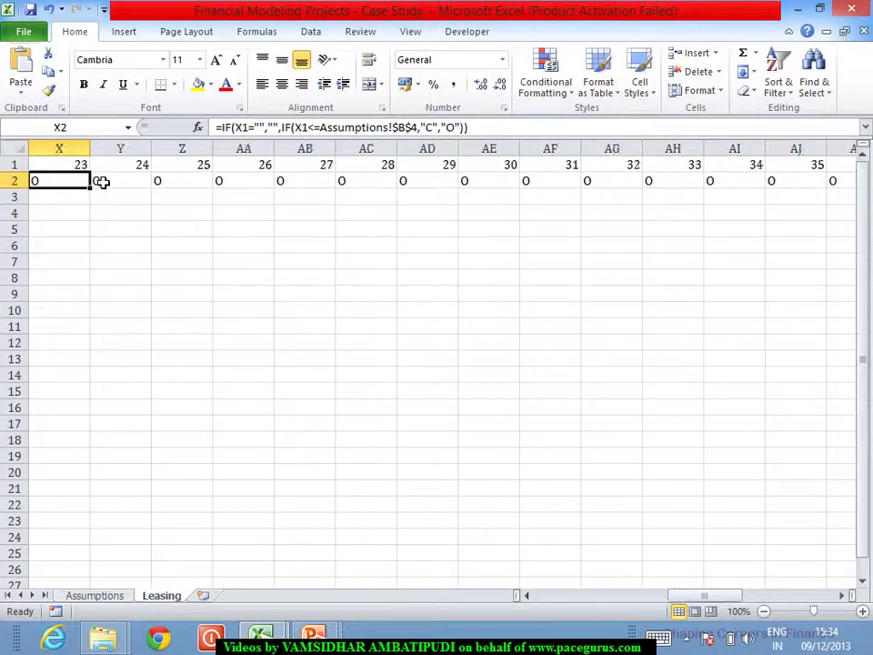
key("Left")
key("Left")
key("Left")
key("Left")
key("Left")
key("Left")
key("Left")
key("Left")
key("Left")
key("Left")
key("Left")
key("Left")
key("Left")
key("Left")
key("Left")
key("Left")
key("Left")
key("Left")
key("Left")
key("Left")
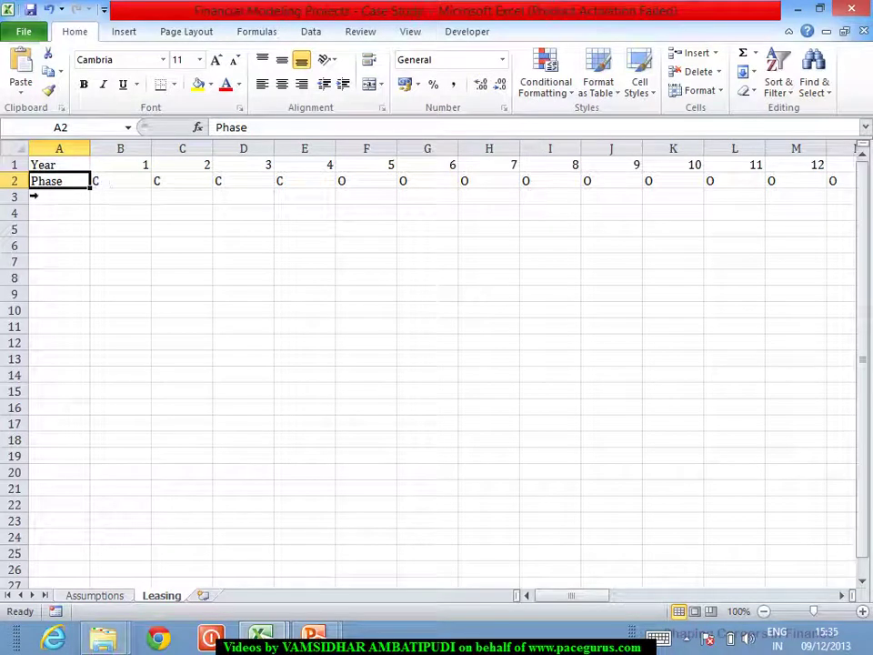
key("shift+space")
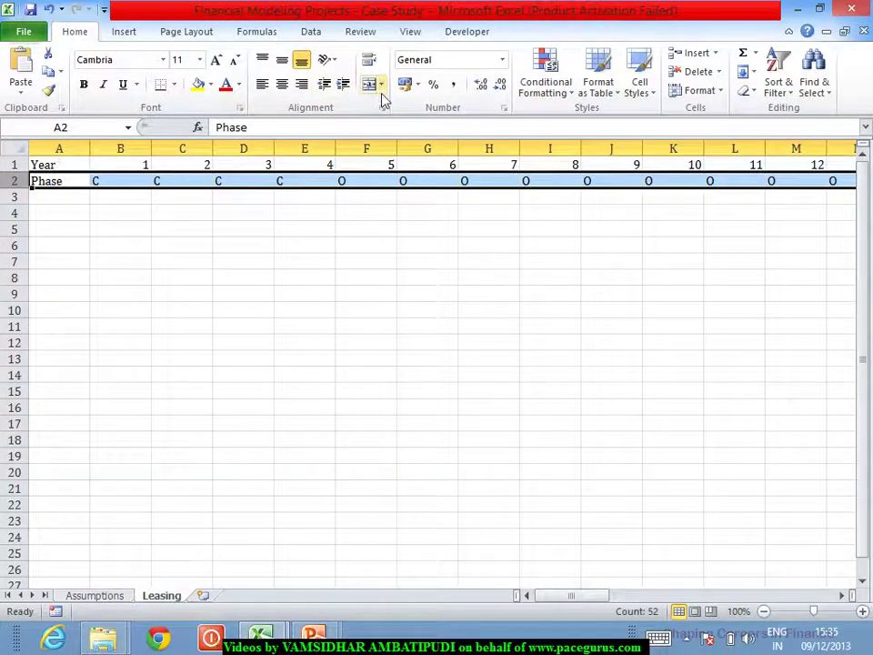
Center the C/O values in row 2 and left-align the Phase label in A2
left_click(285, 88)
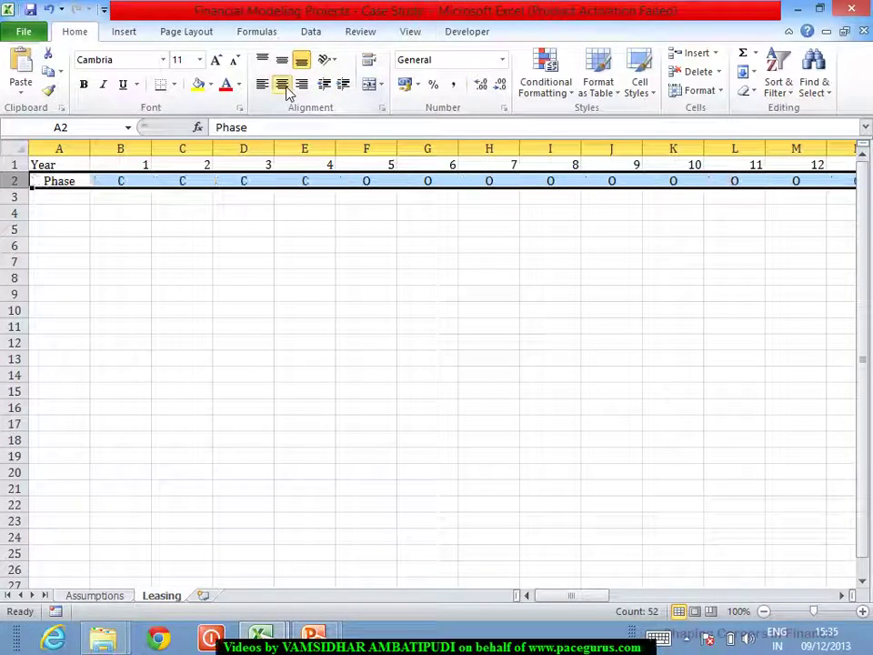
left_click(231, 327)
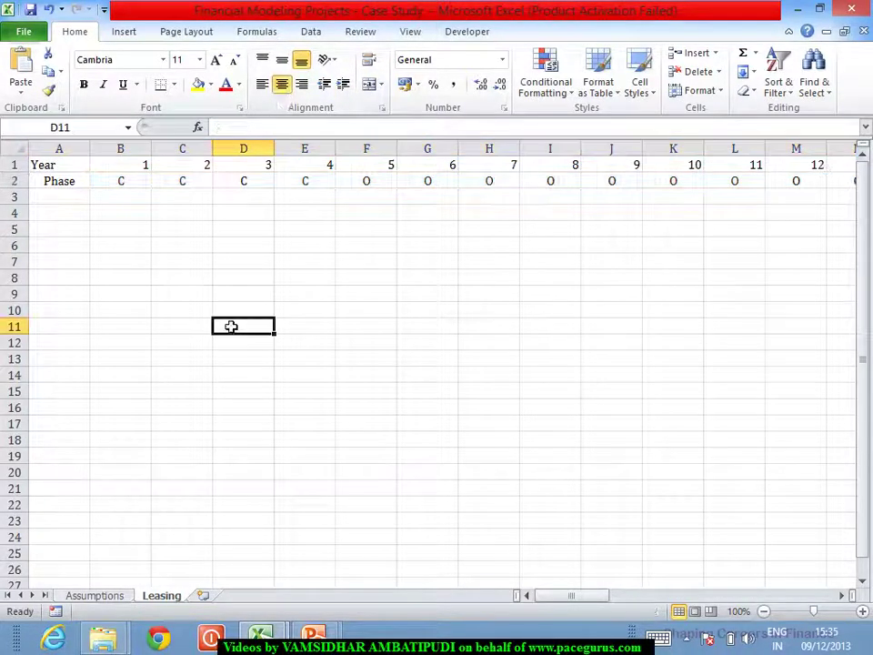
left_click(71, 181)
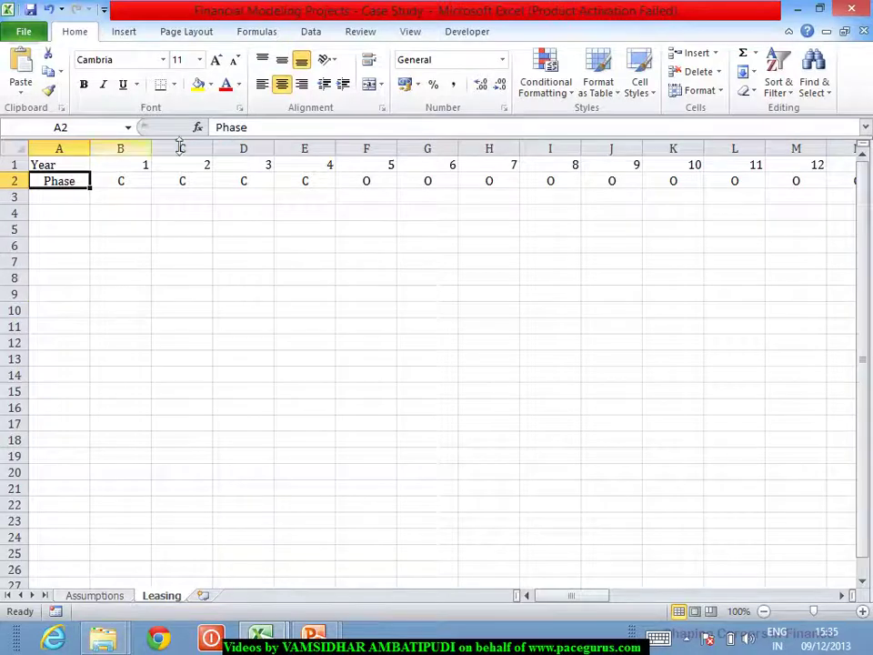
left_click(262, 85)
left_click(202, 260)
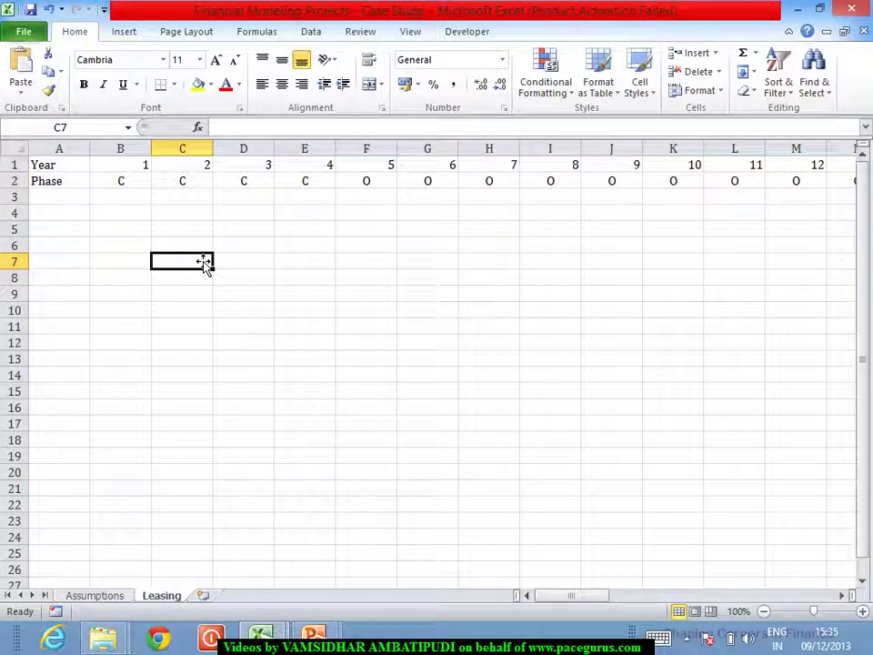
On Assumptions, set Construction Period back to 2 and Operations Period to 31 years
left_click(95, 596)
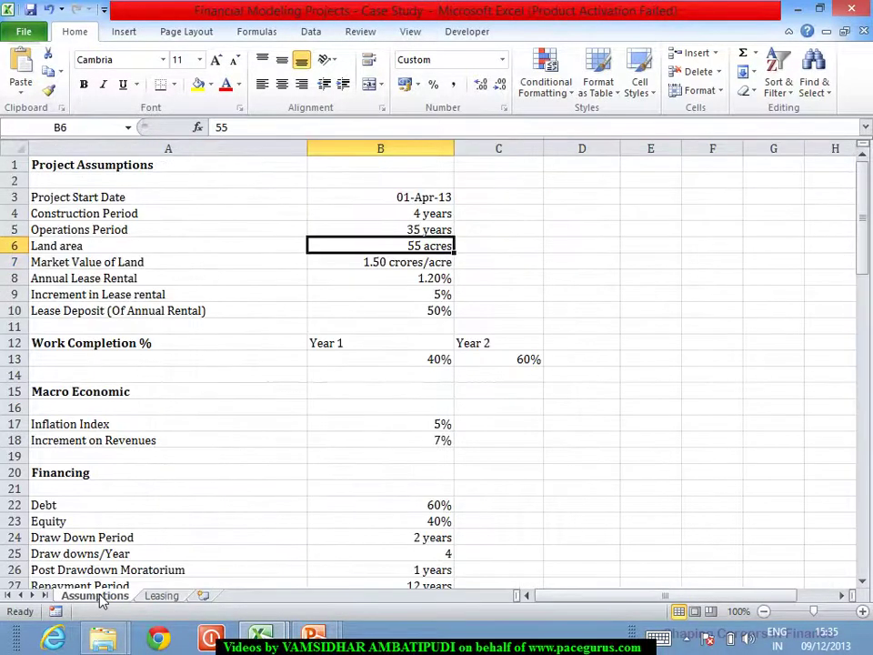
left_click(418, 217)
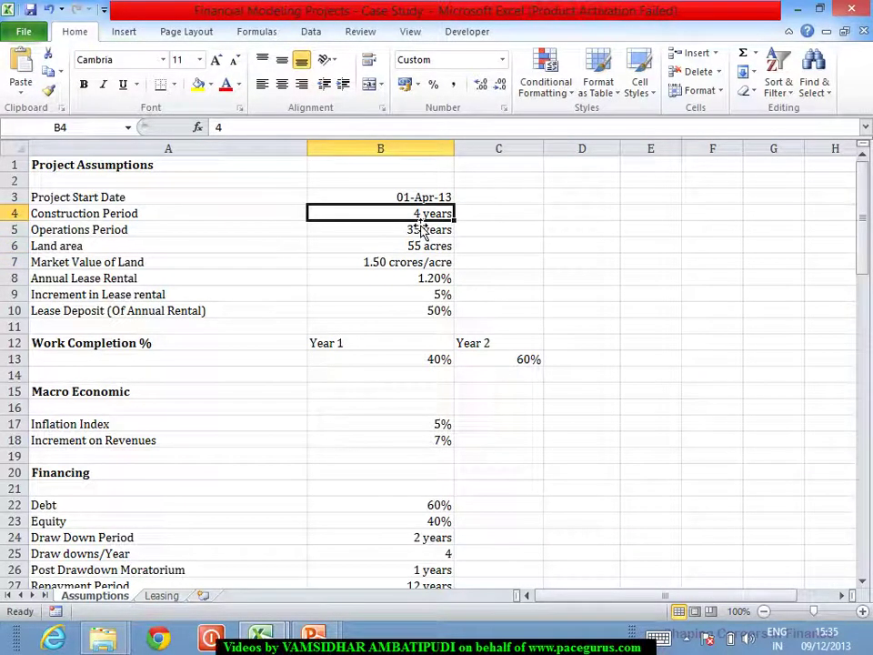
type("2")
key("Return")
type("31")
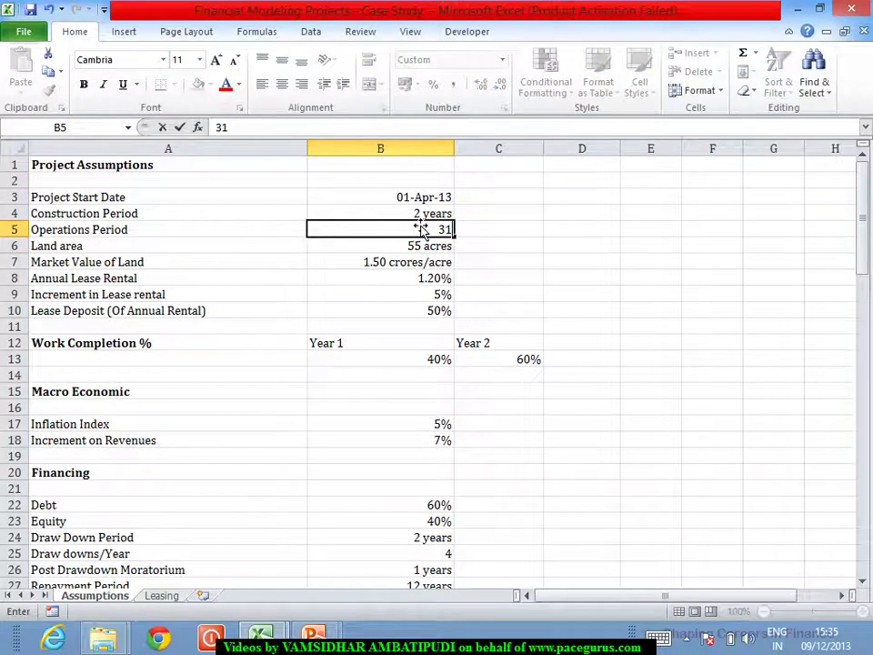
key("Return")
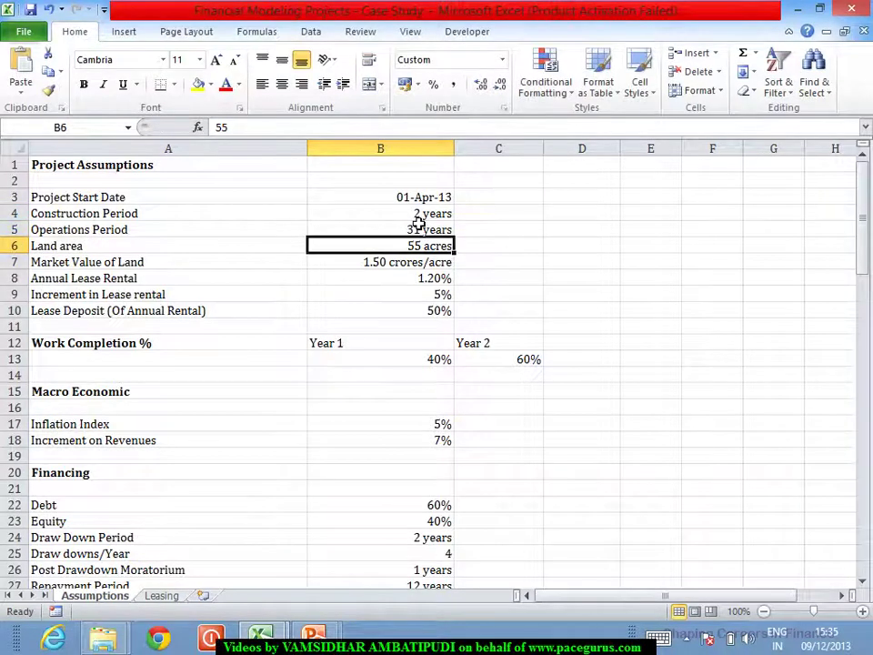
Check where the Leasing year columns now end, then select cell A4
left_click(164, 596)
key("Right")
key("Right")
key("Right")
key("Right")
key("Right")
key("Right")
key("Right")
key("Right")
key("Right")
key("Right")
key("Right")
key("Right")
key("Right")
key("Right")
key("Right")
key("Right")
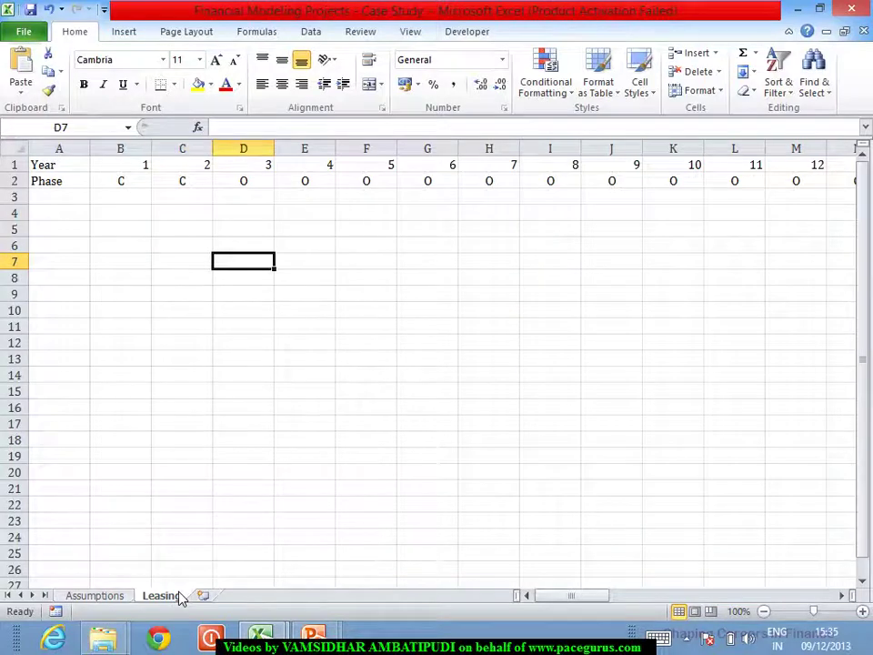
key("Right")
key("Right")
key("Right")
key("Right")
key("Right")
key("Right")
key("Right")
key("Right")
key("Right")
key("Right")
key("Right")
key("Right")
key("Right")
key("Right")
key("Right")
key("Right")
key("Right")
key("Right")
key("Right")
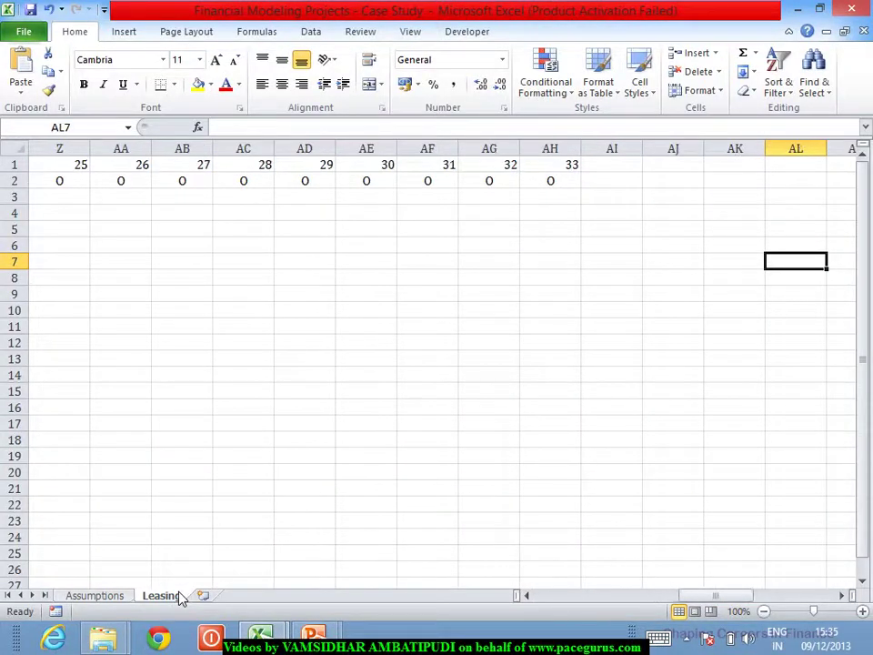
key("Left")
key("Left")
key("Left")
key("Left")
key("Left")
key("Left")
key("Left")
key("Left")
key("Left")
key("Left")
key("Left")
key("Left")
key("Left")
key("Left")
key("Left")
key("Left")
key("Left")
key("Left")
key("Left")
key("Left")
key("Left")
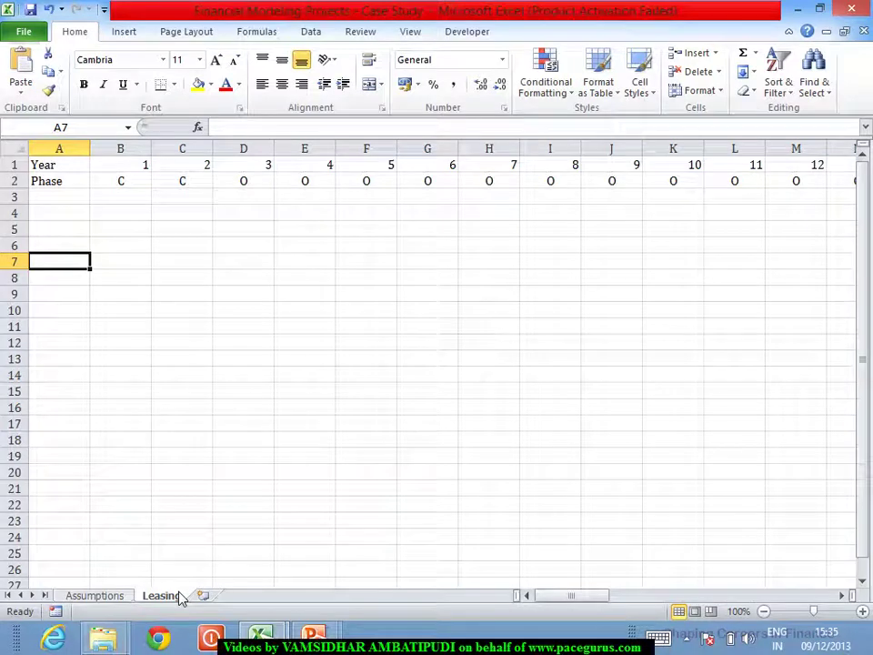
left_click(105, 598)
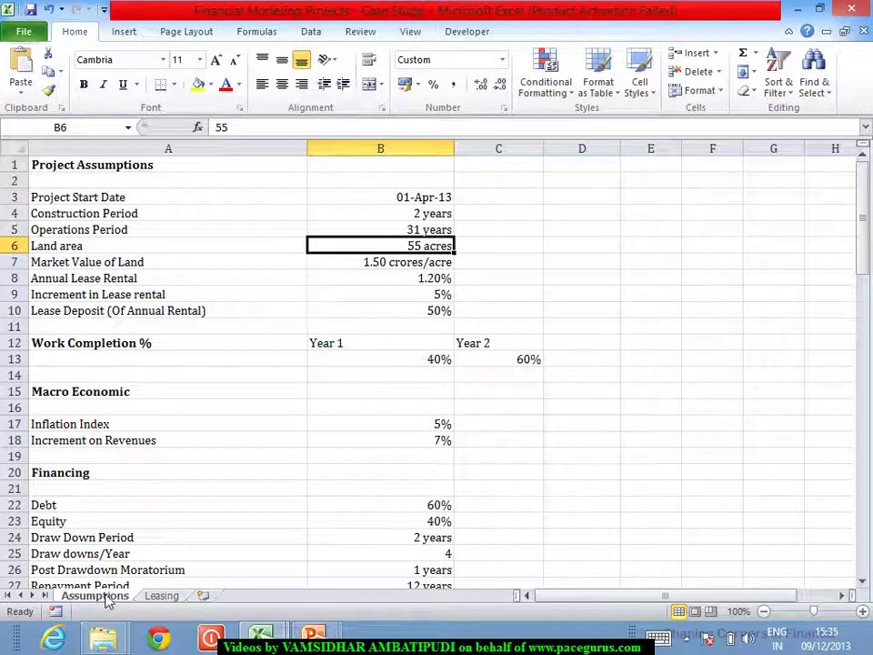
left_click(163, 597)
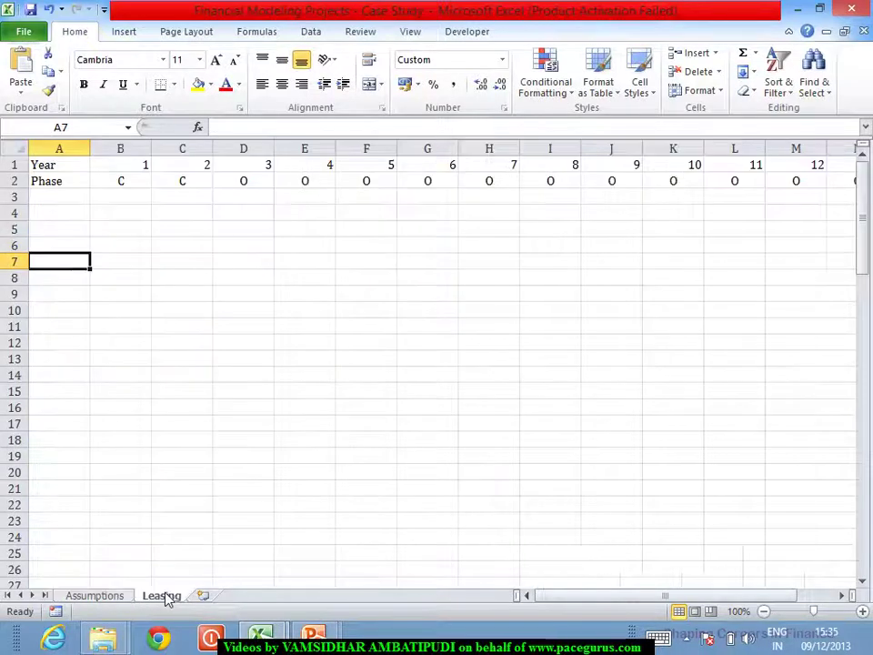
left_click(58, 218)
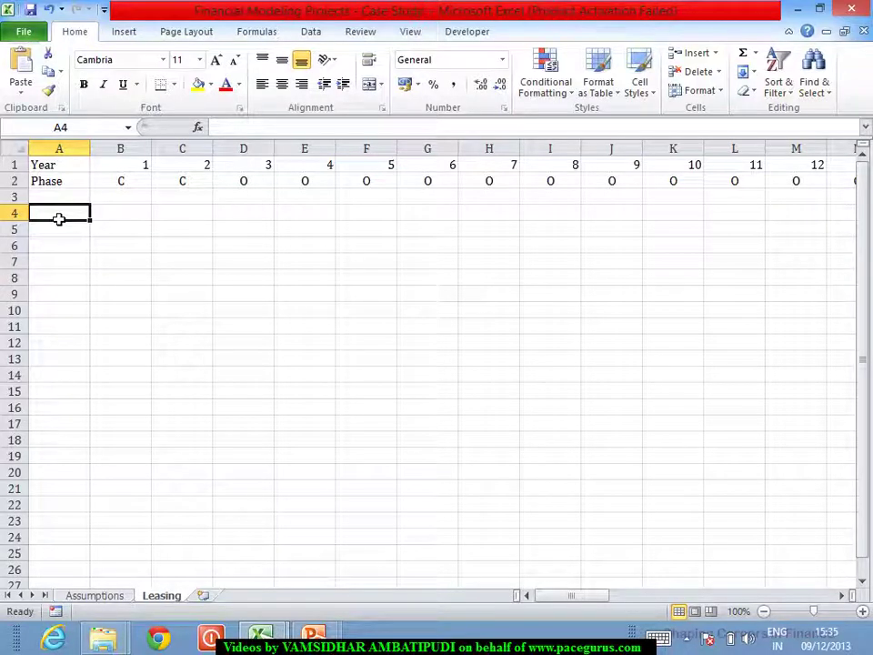
Enter Annual Lease Rental, Lease Deposit and Total Lease Expense in A4–A6, autofitting column A
type("Annur")
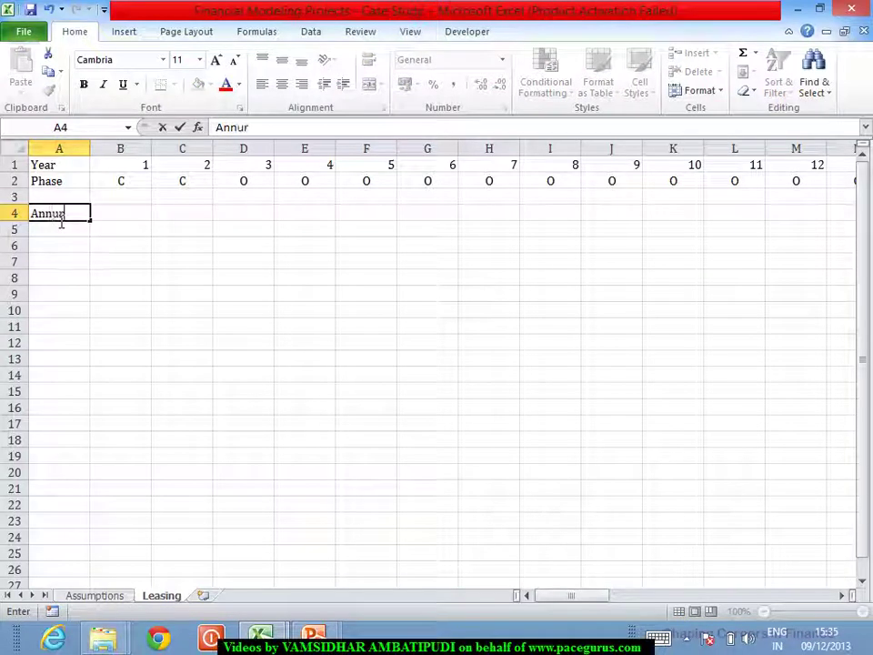
key("BackSpace")
type("al L")
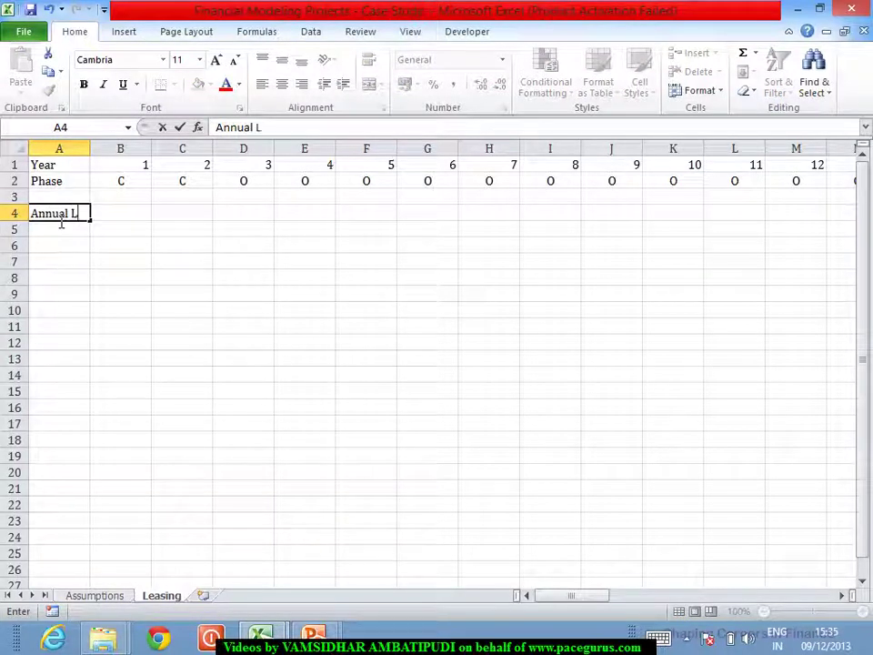
type("ease Rent")
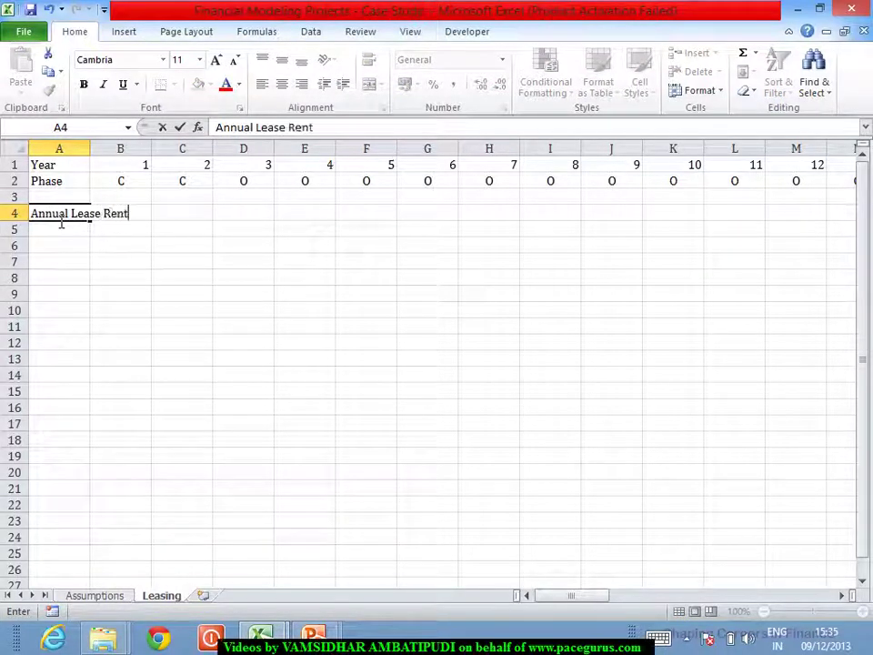
type("al")
key("Return")
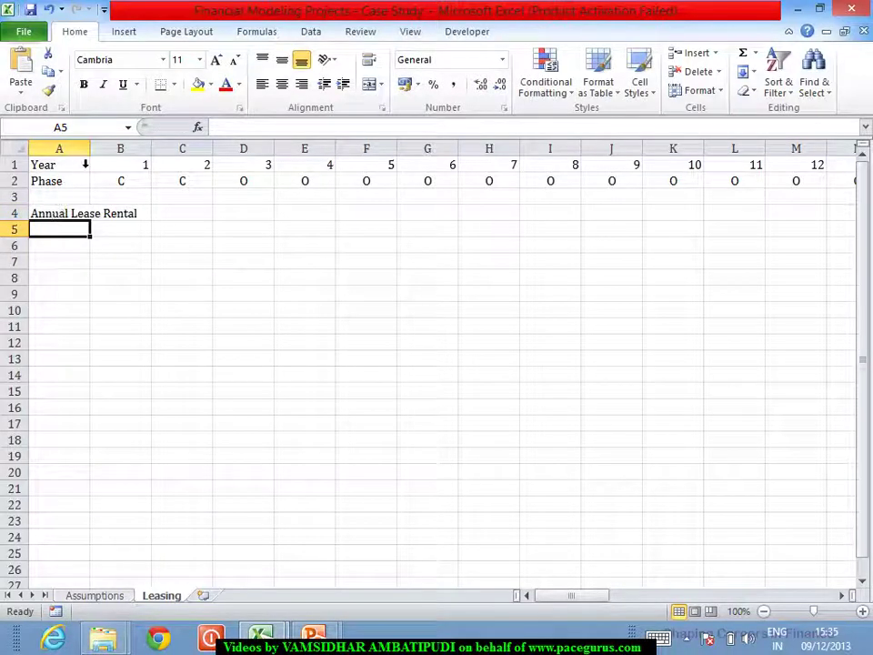
double_click(91, 150)
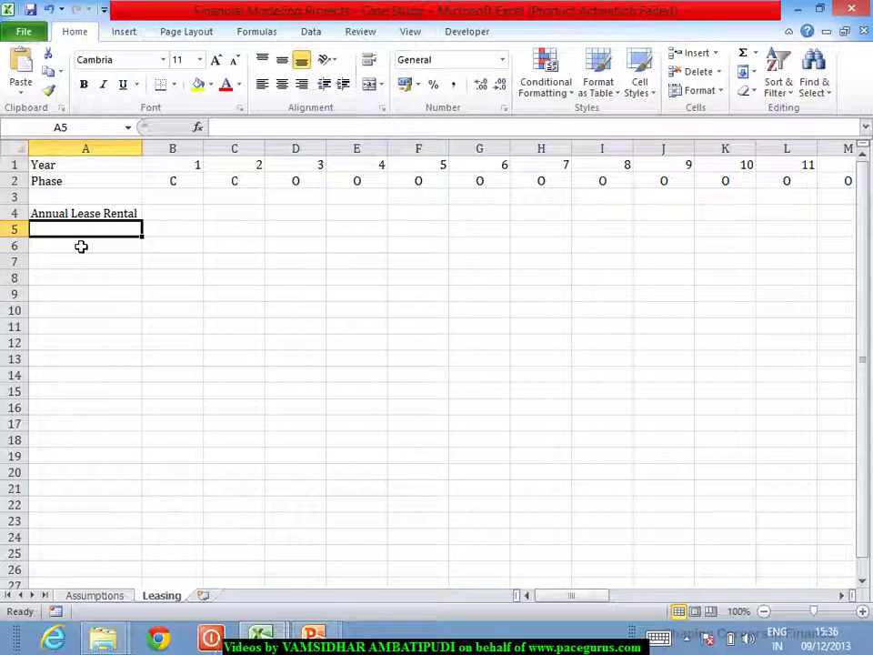
type("Le")
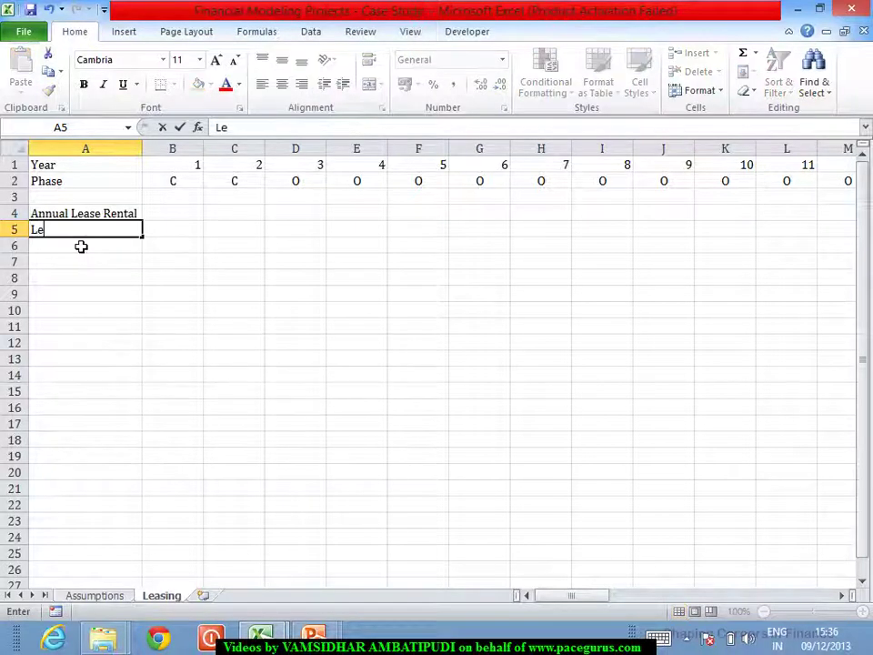
type("ase Deposit")
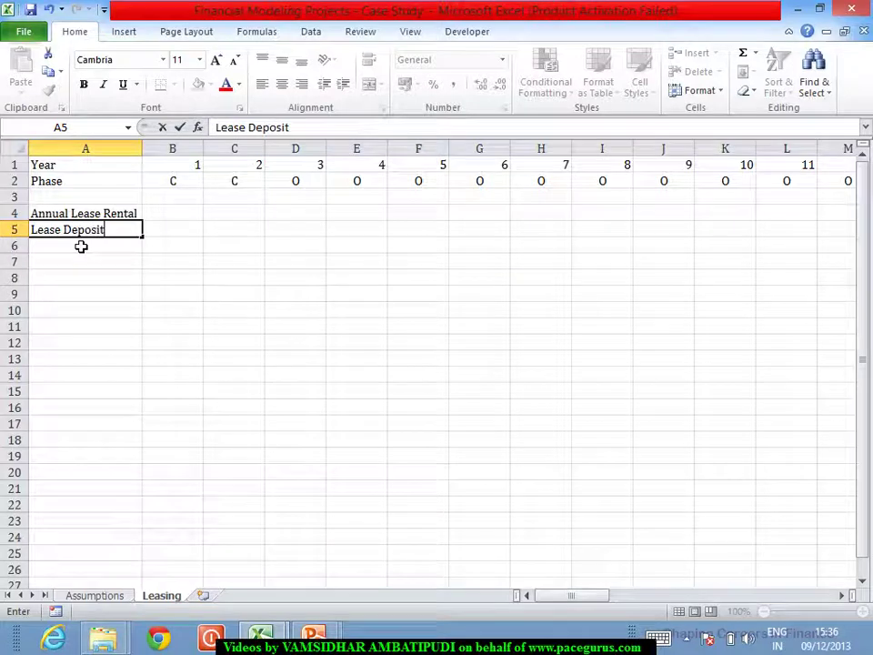
key("Return")
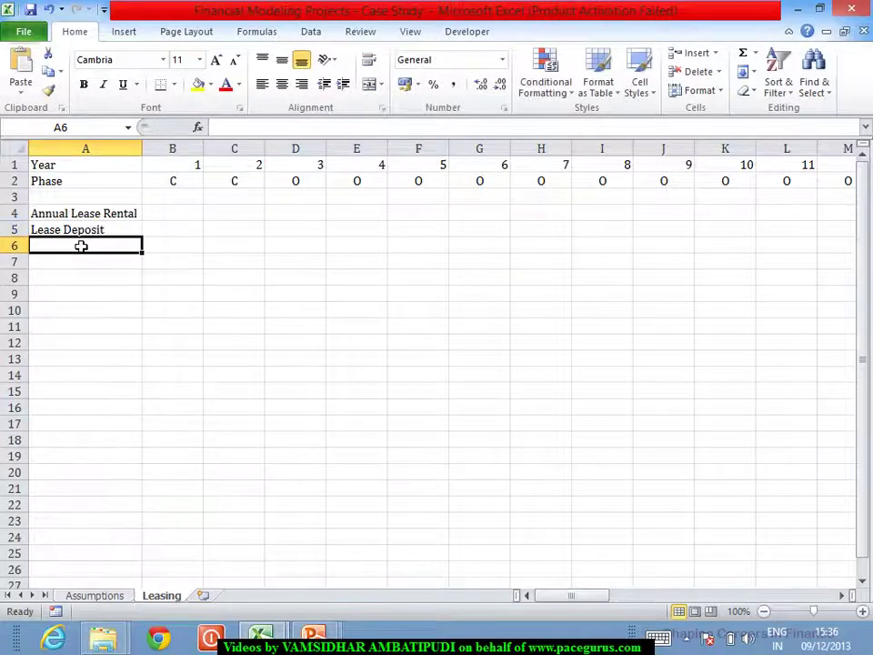
type("Total")
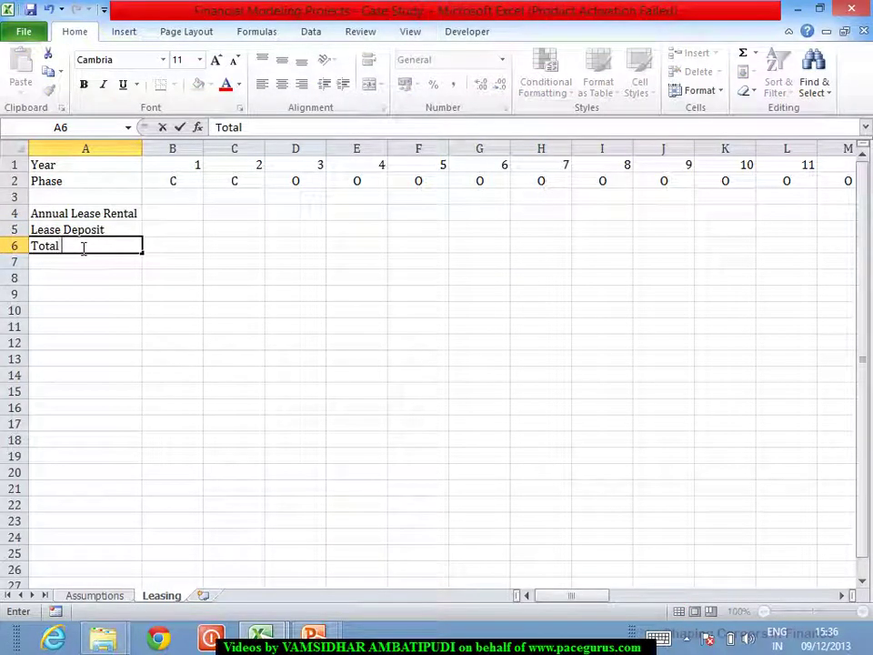
type(" Lease Ex")
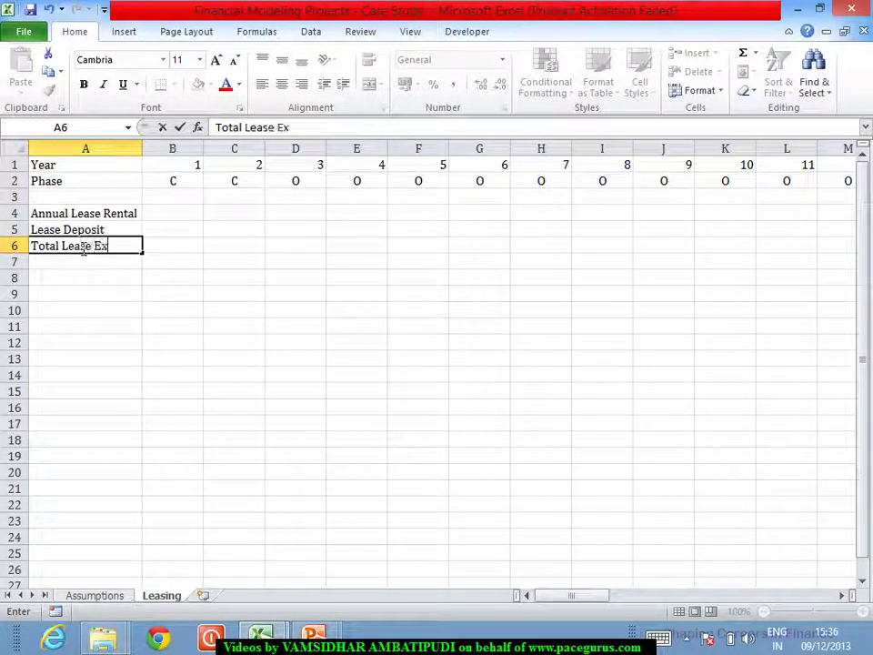
type("pense")
key("Tab")
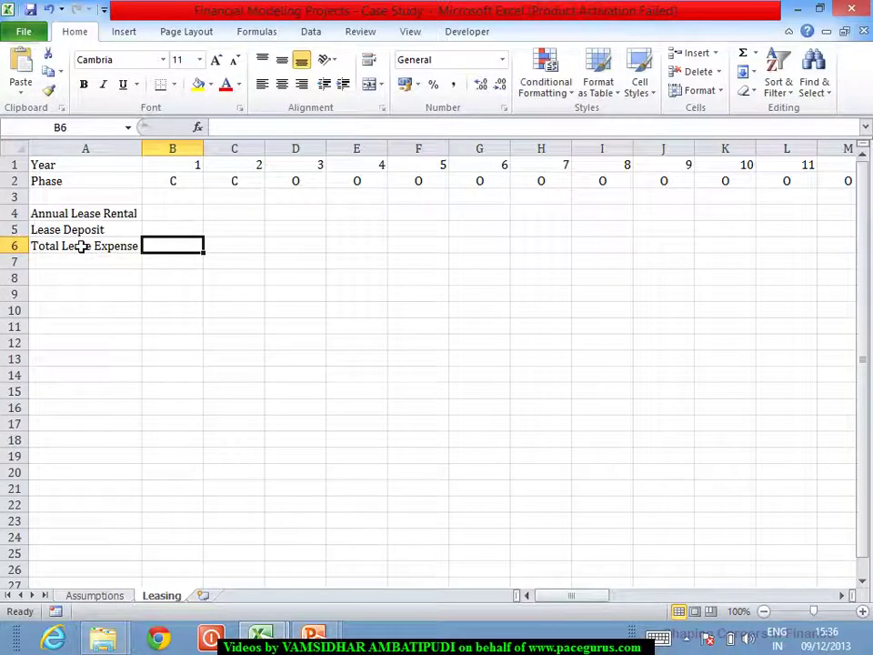
key("Up")
key("Up")
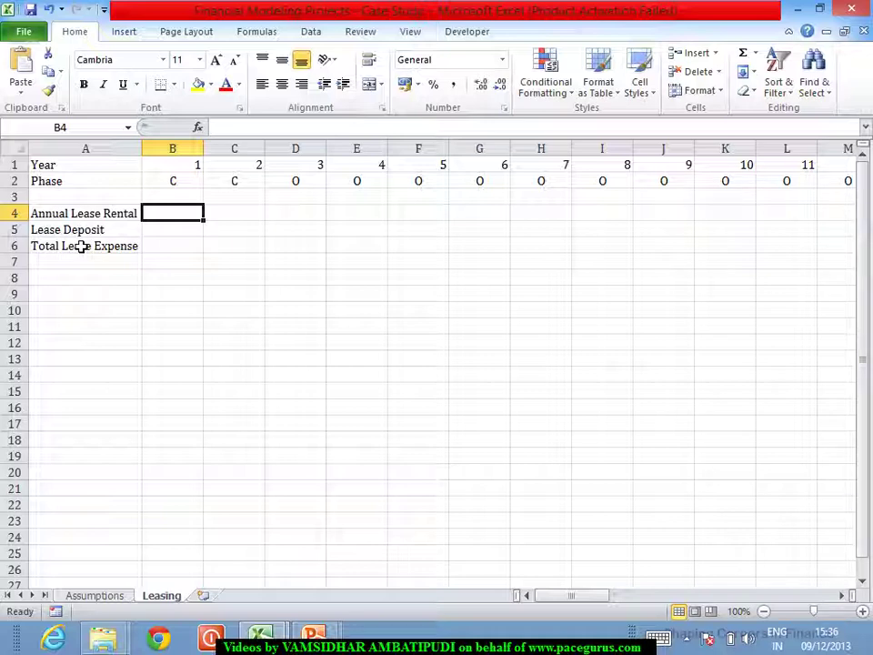
left_click(169, 170)
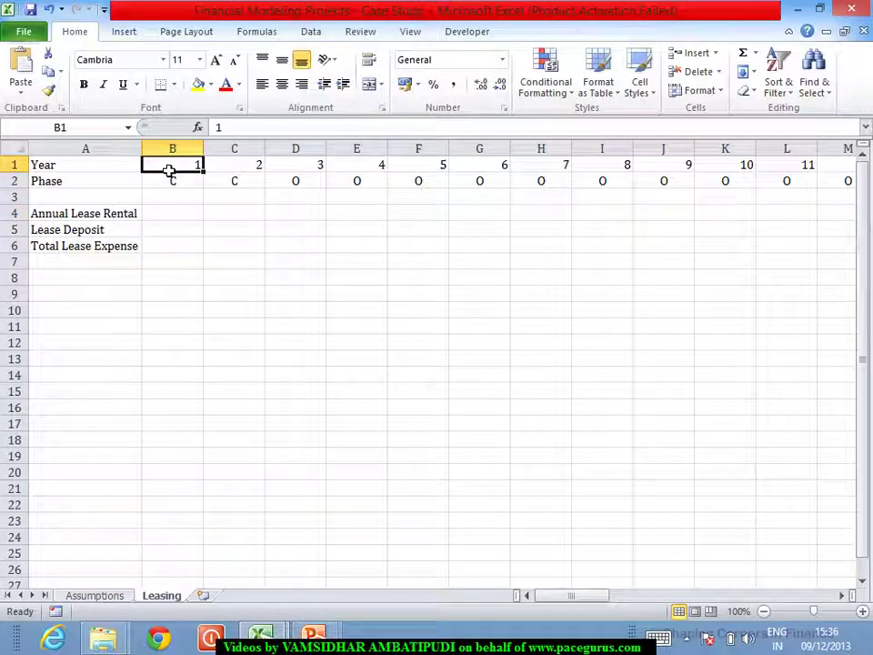
left_click(179, 216)
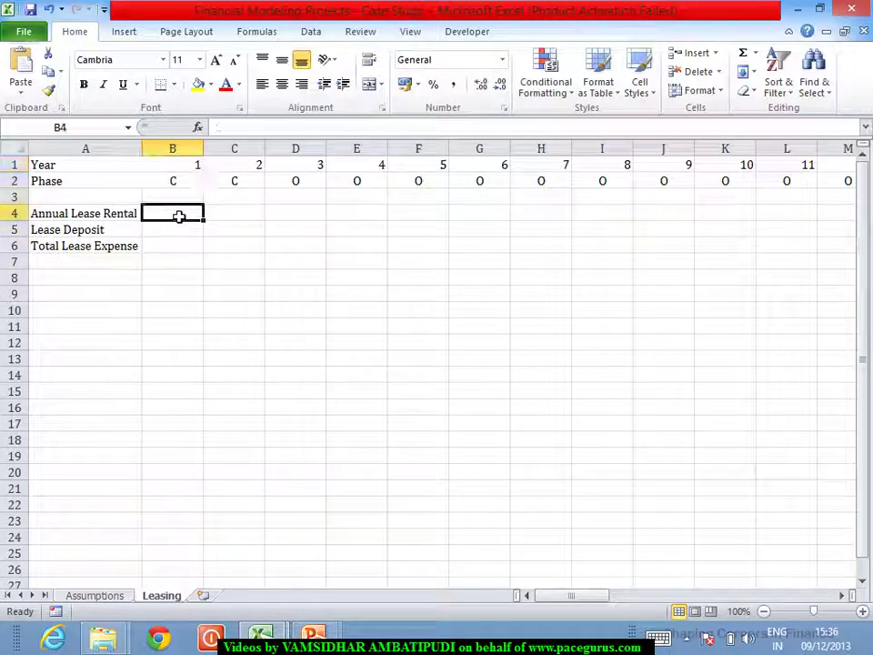
key("Down")
key("Down")
key("Up")
key("Up")
key("Up")
key("Up")
key("Up")
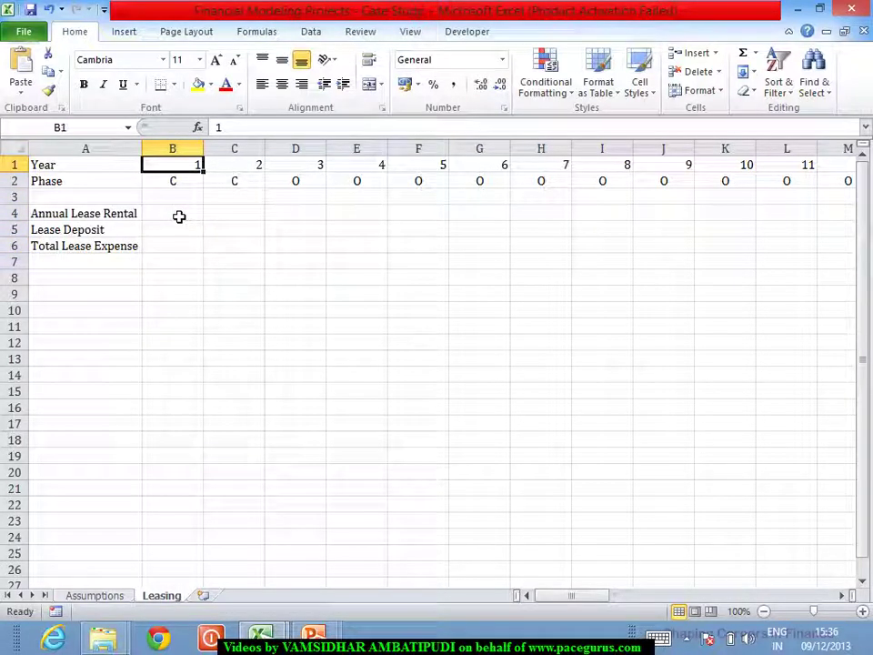
key("Down")
key("Down")
key("Down")
key("Down")
key("Down")
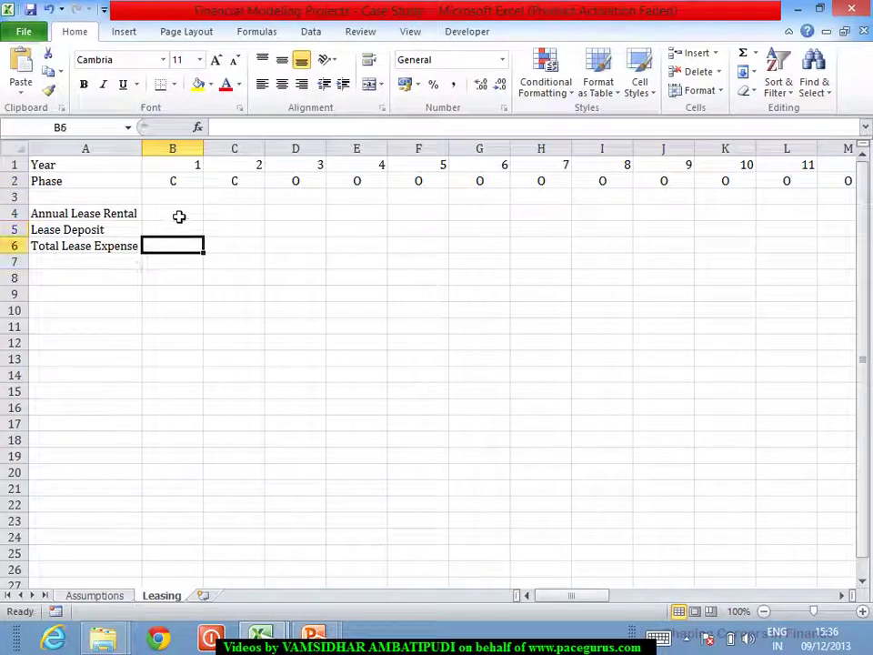
left_click(179, 217)
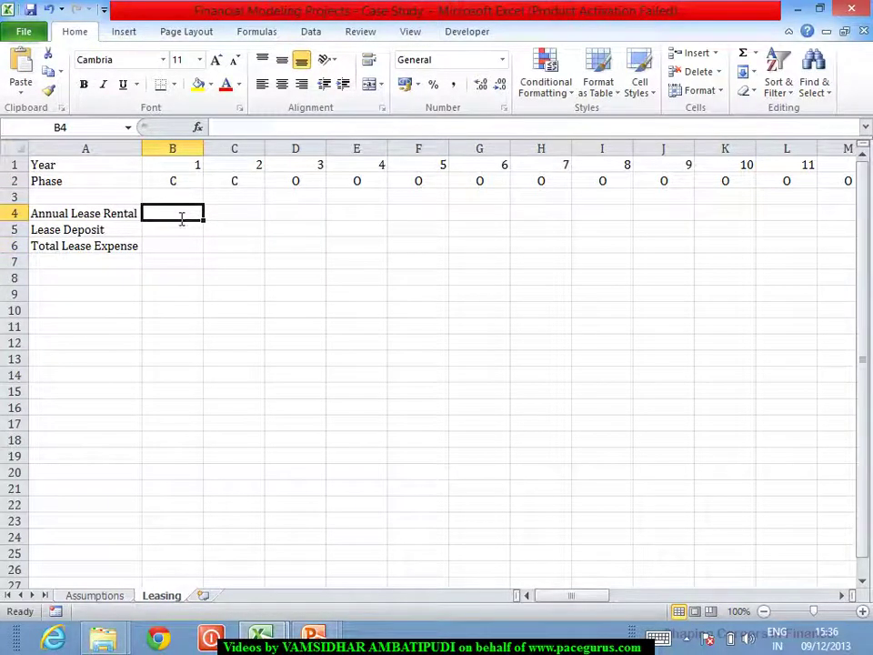
Enter =Assumptions!$B$8*Assumptions!$B$7*Assumptions!$B$6 in Leasing B4, giving 0.99
type("=")
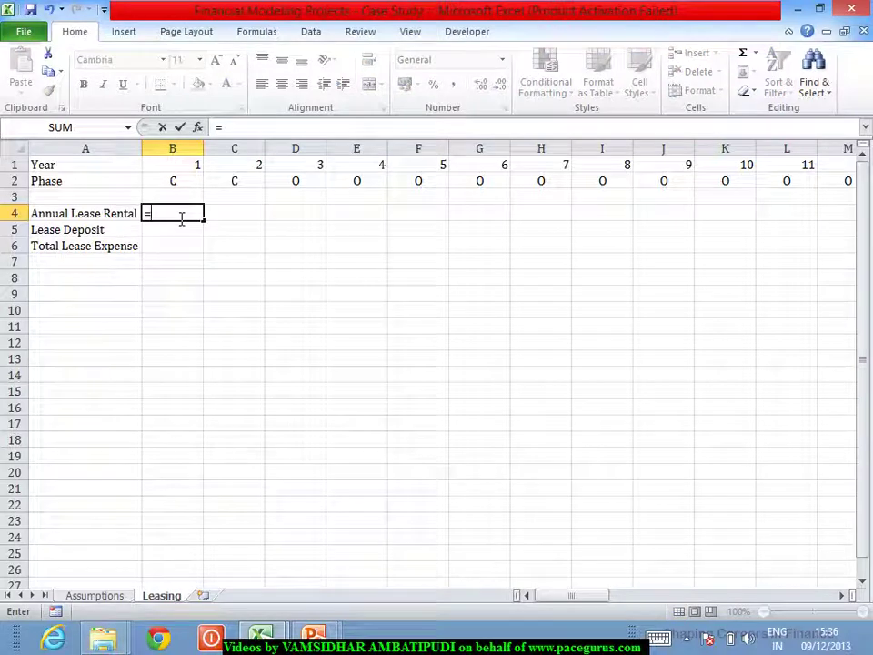
left_click(107, 598)
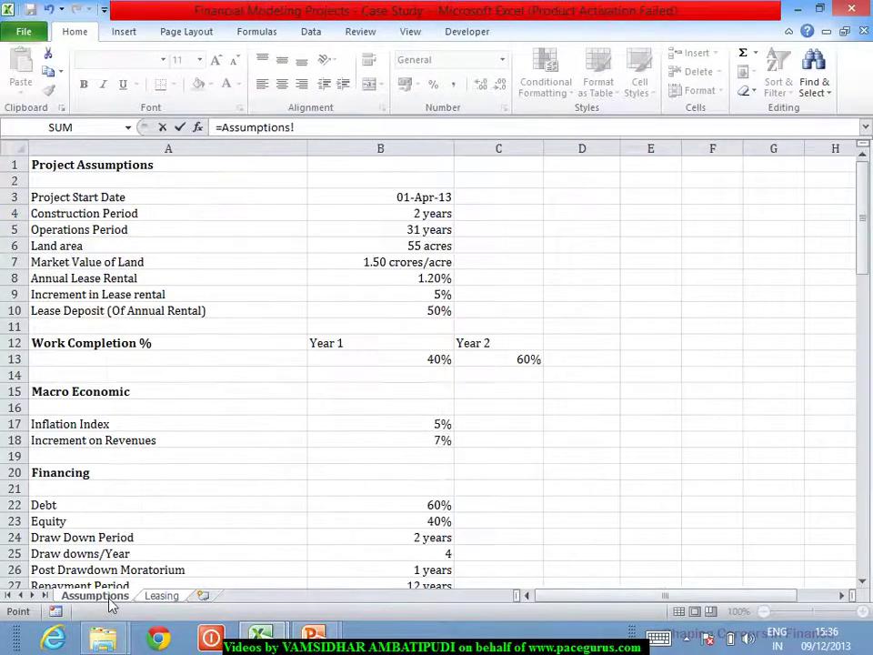
left_click(433, 247)
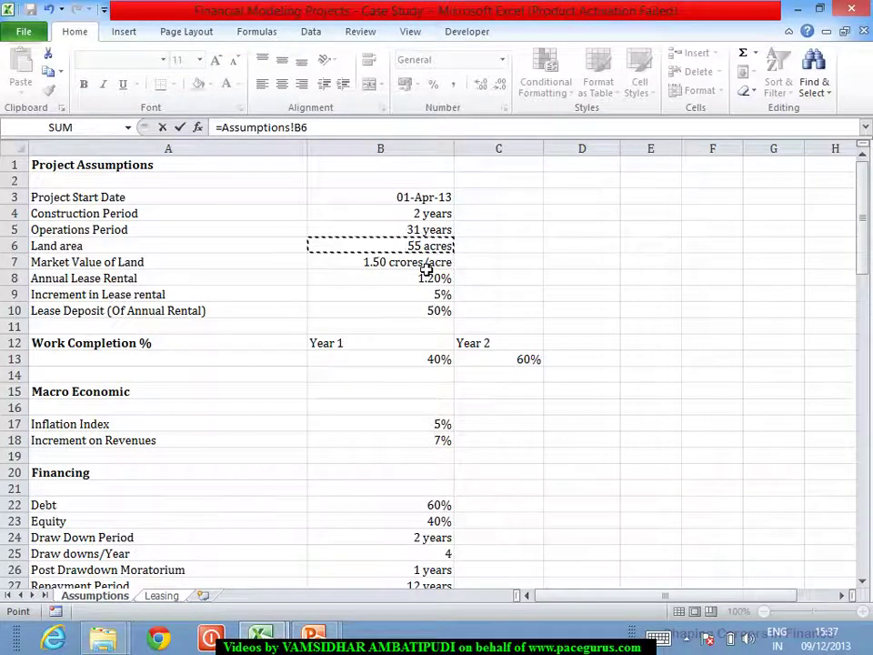
left_click(443, 278)
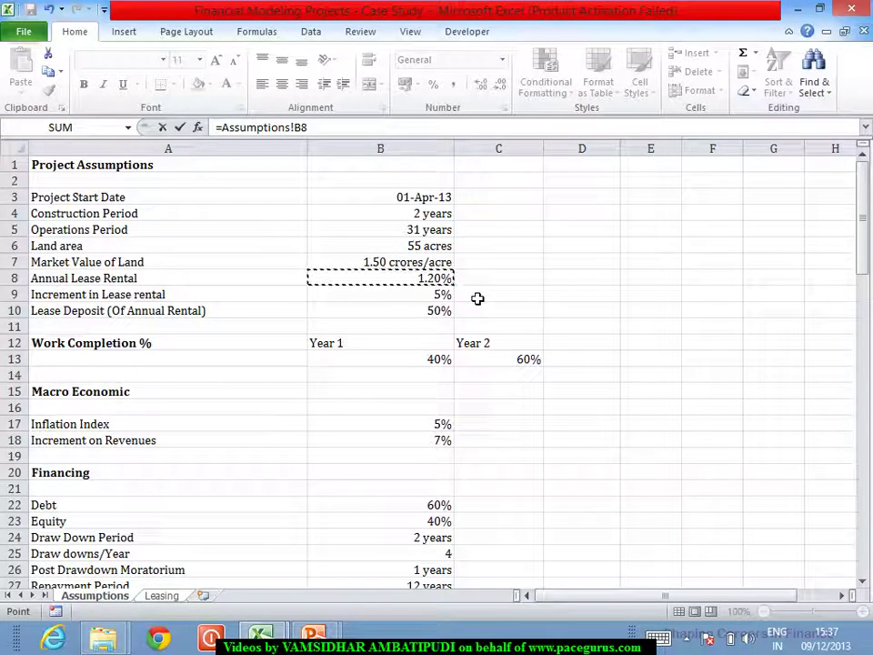
key("F4")
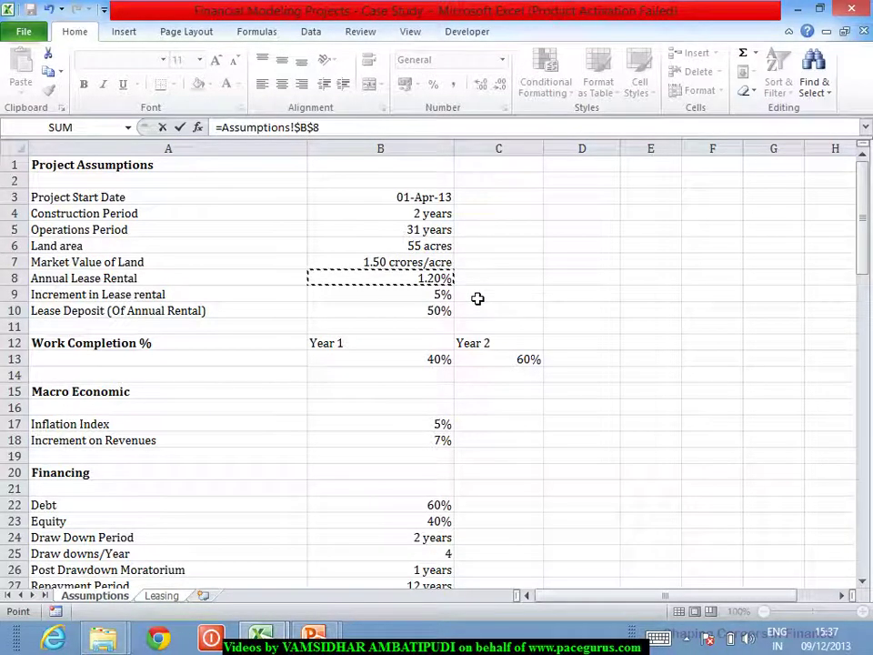
type("*")
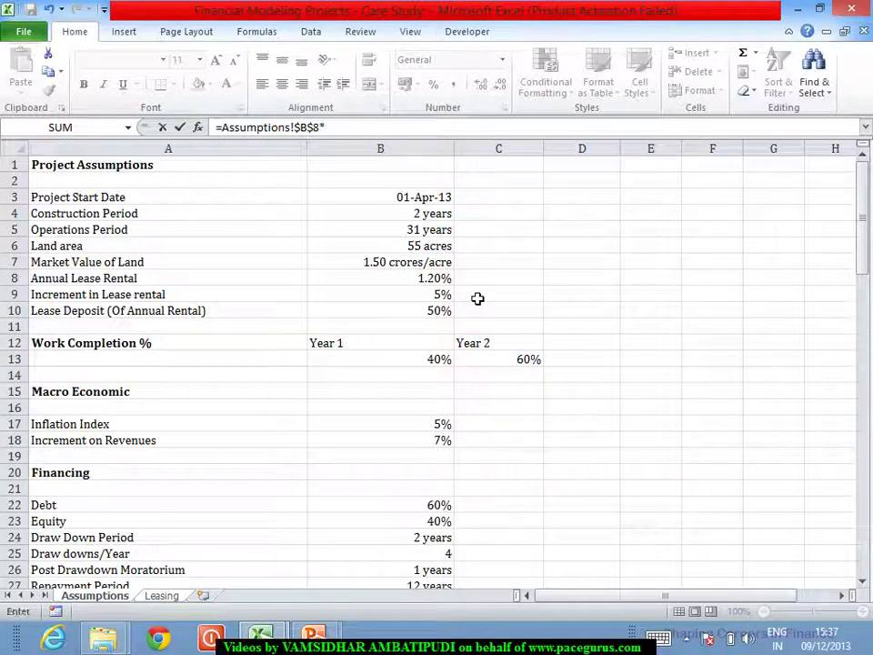
left_click(433, 268)
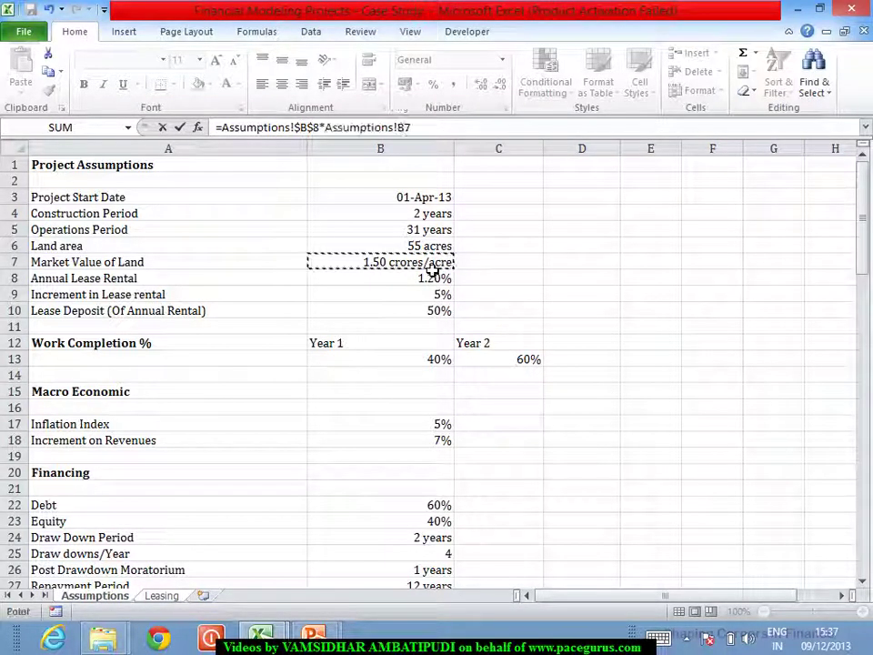
key("F4")
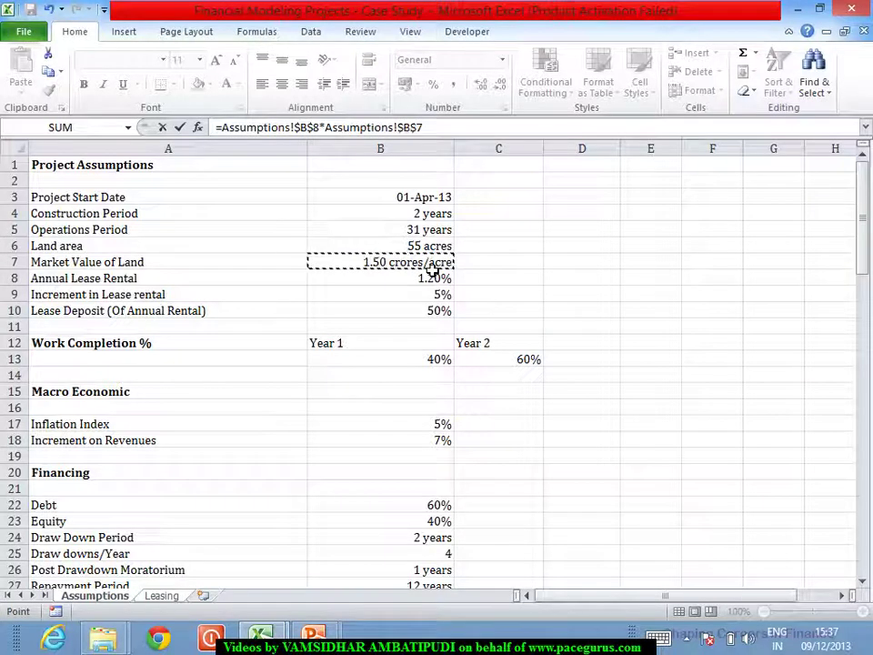
type("*")
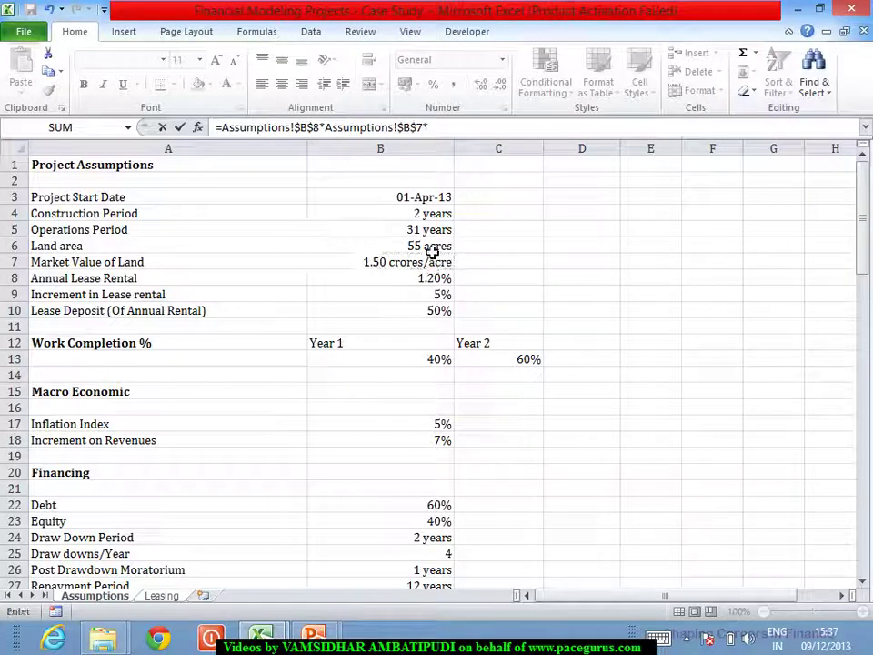
left_click(434, 251)
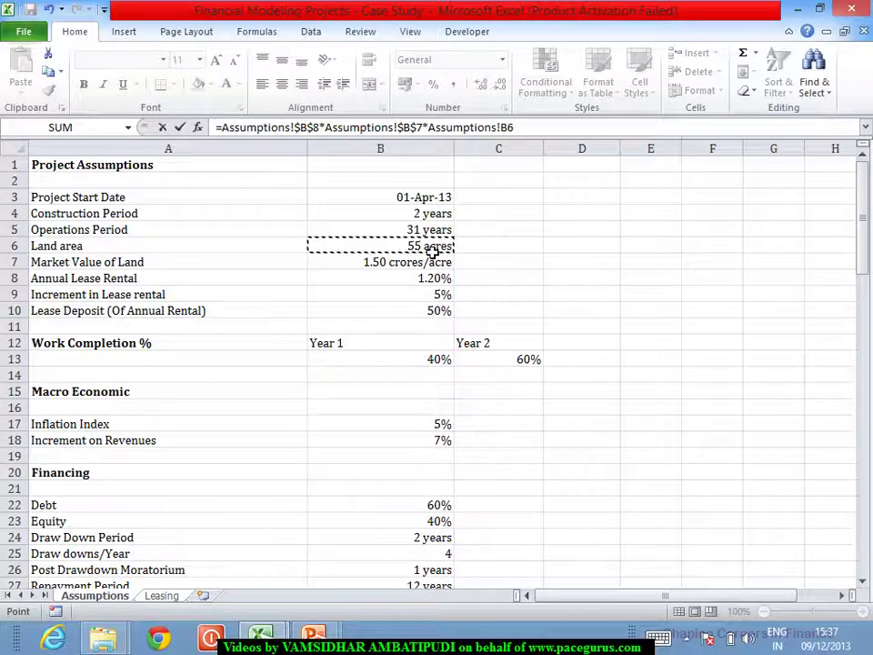
key("F4")
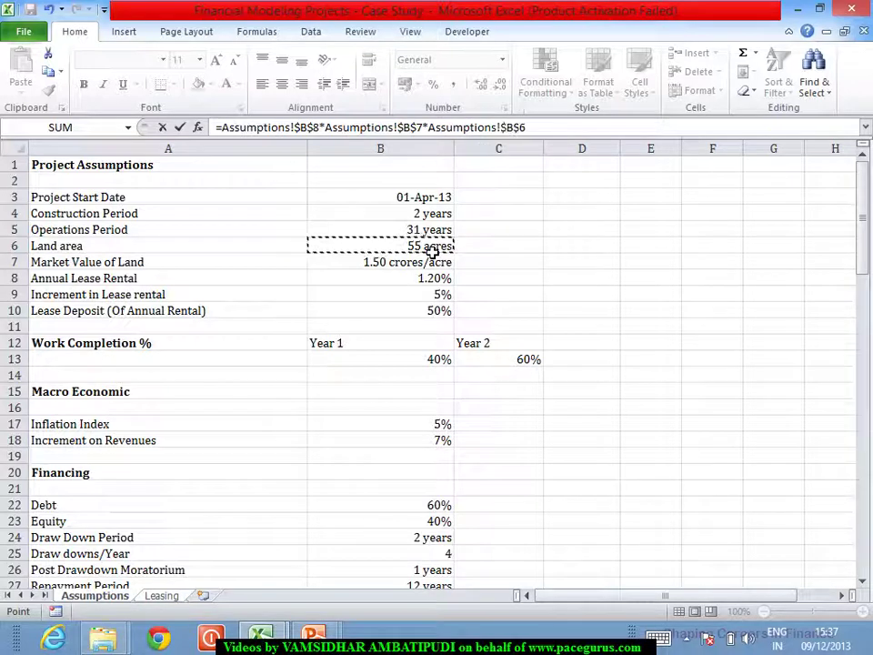
key("Return")
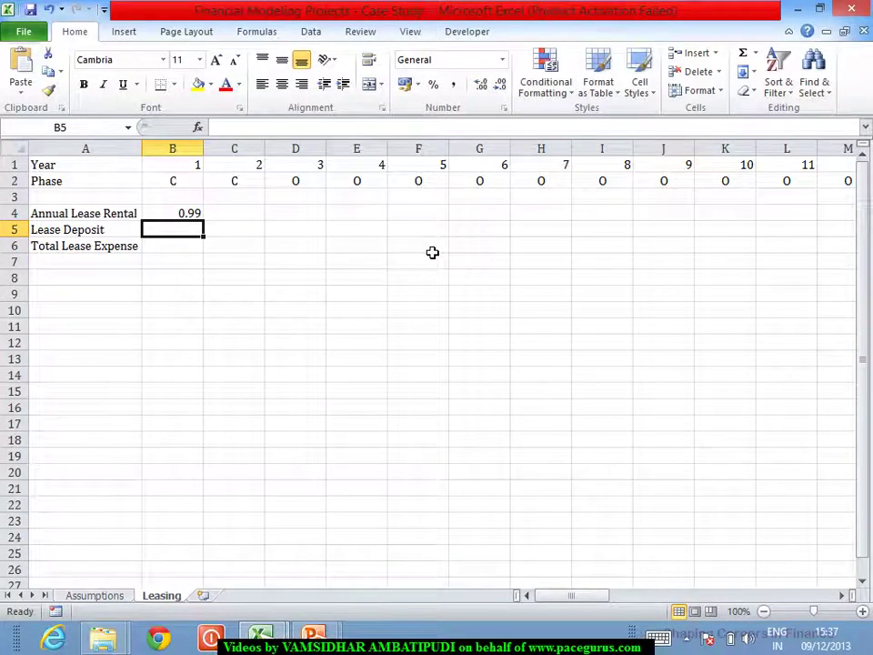
key("Up")
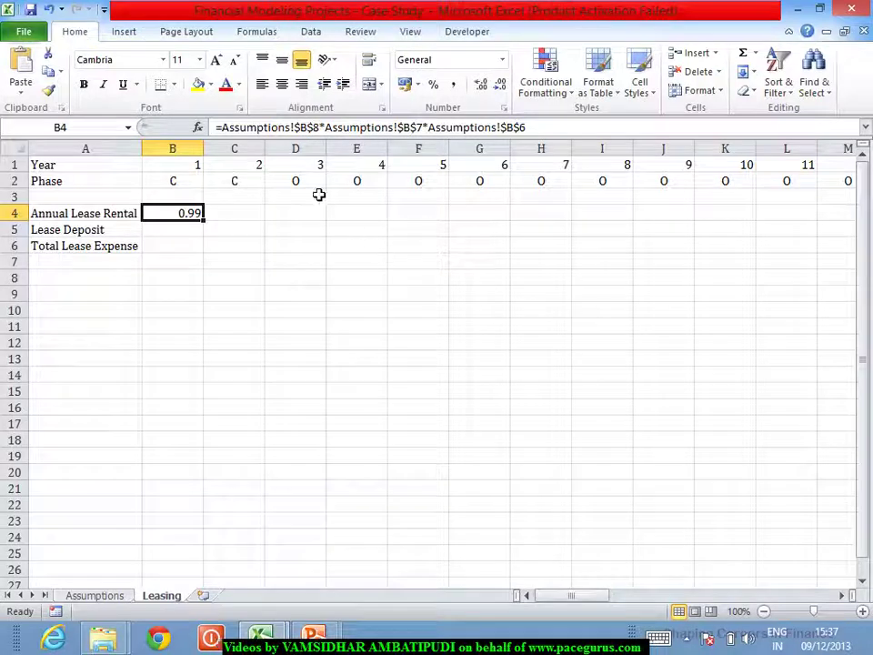
Wrap B4's rental product in an IF that tests B1=1
left_click(221, 128)
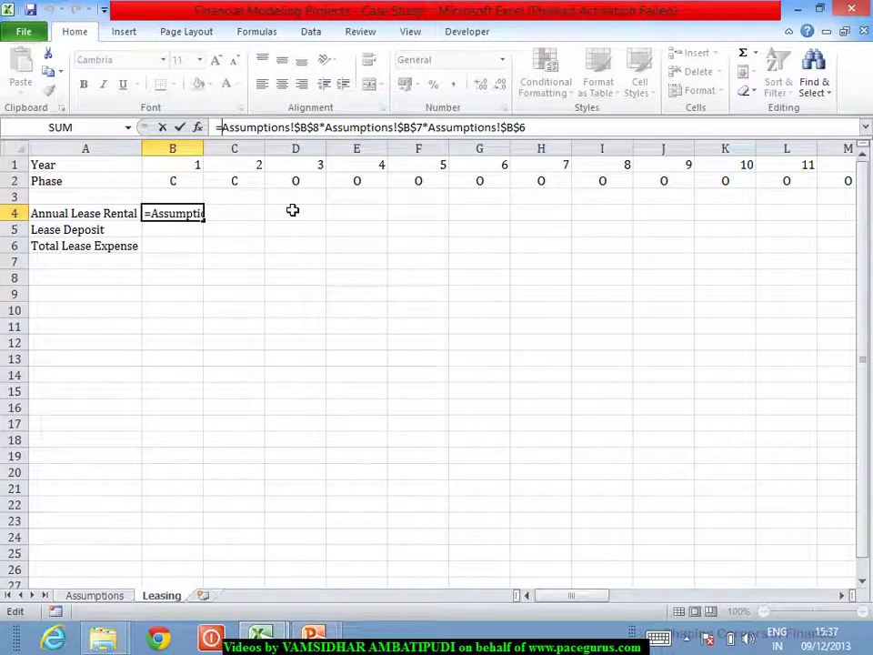
type("if")
key("Tab")
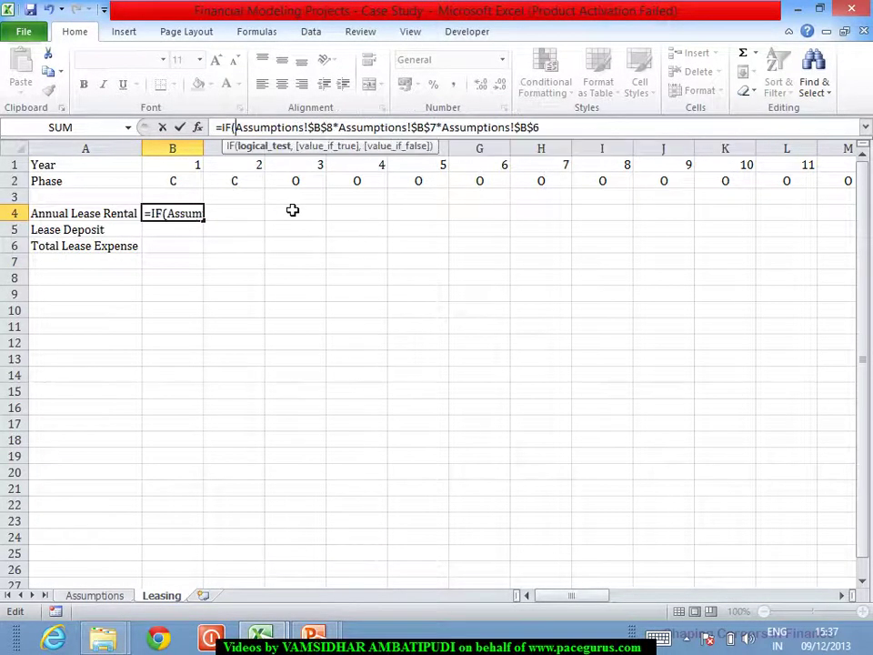
left_click(190, 167)
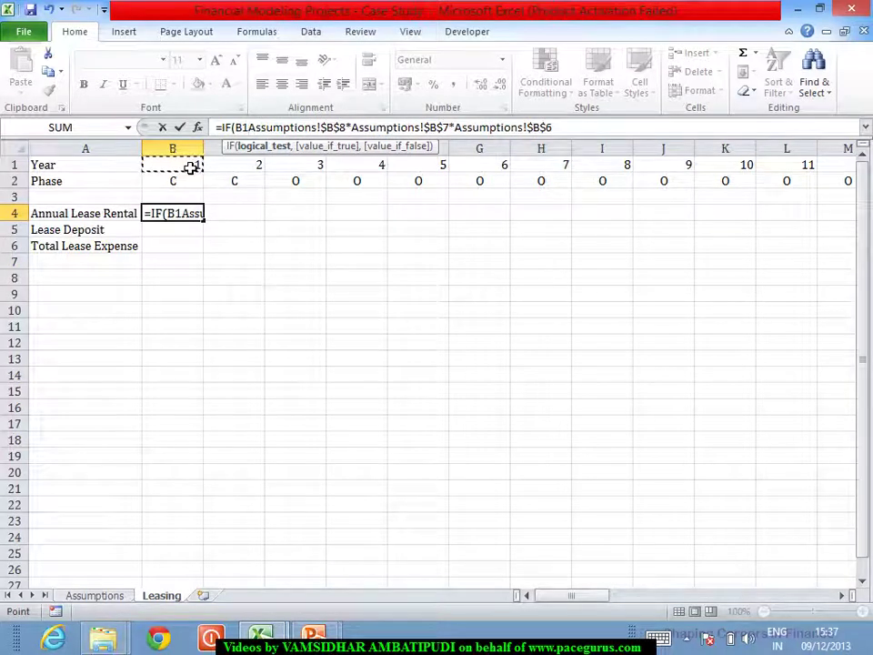
type("=")
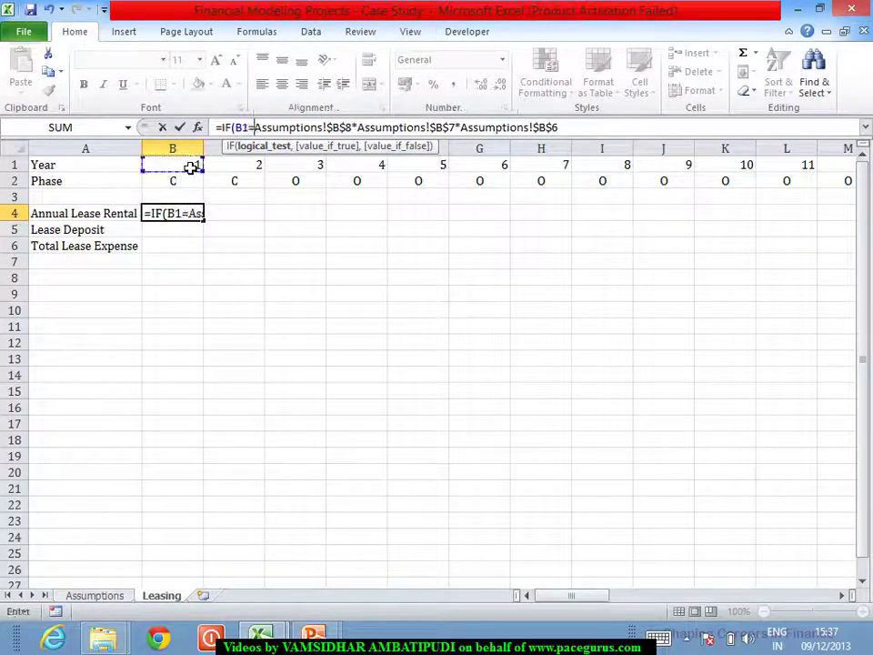
type("1,")
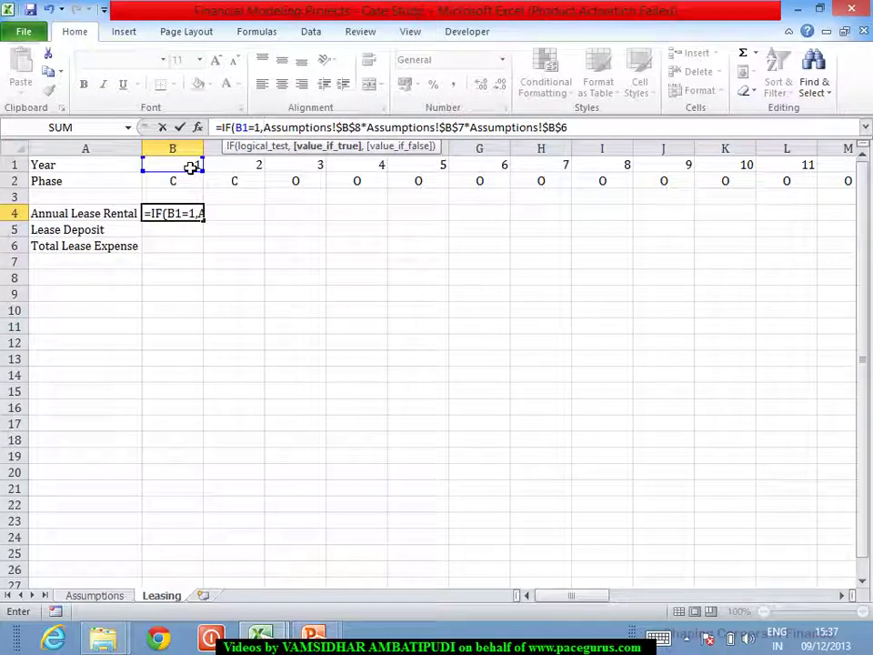
Add the otherwise branch A4*(1+Assumptions!$B$9) so later years grow by the increment
left_click(590, 133)
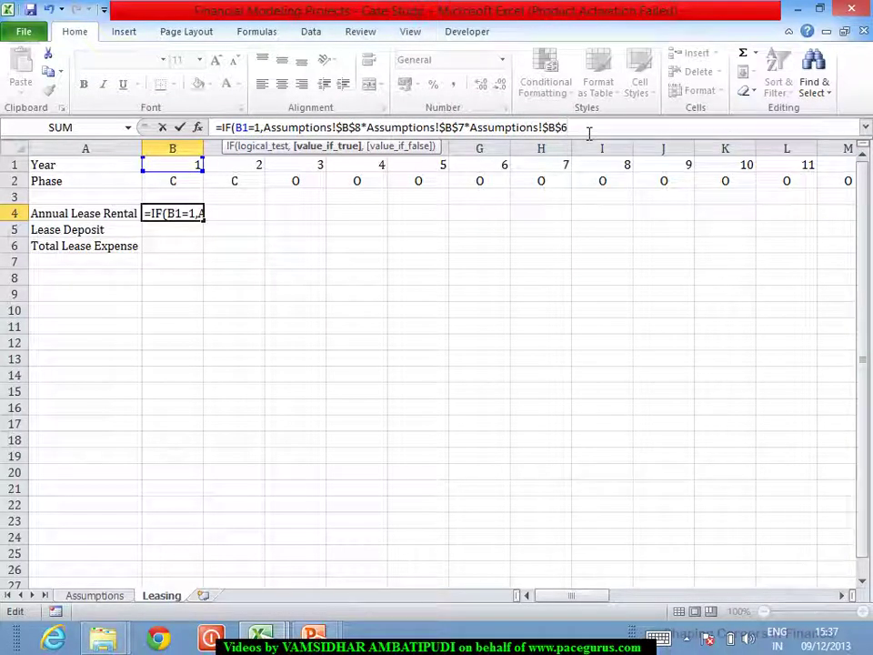
type(",")
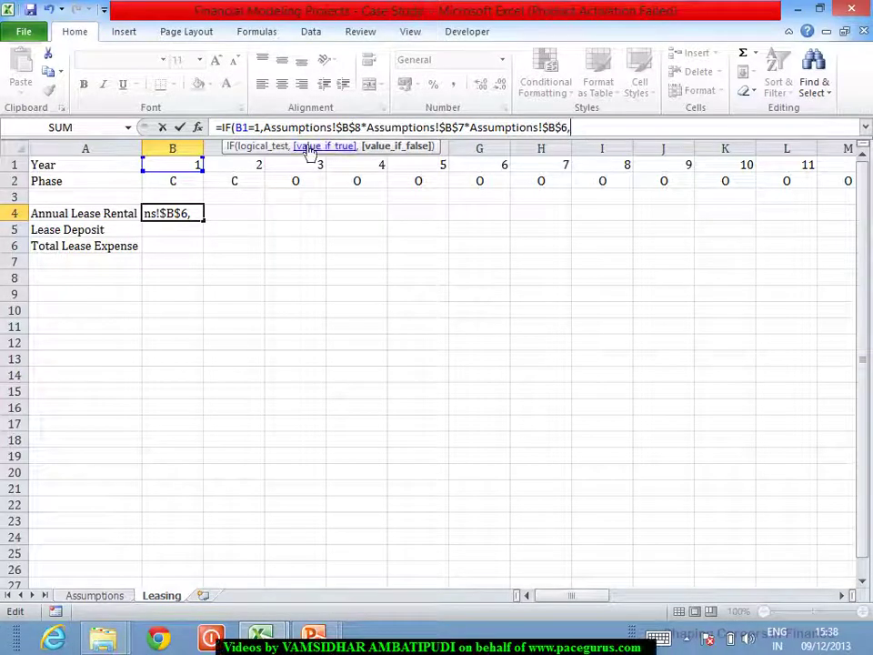
left_click(132, 219)
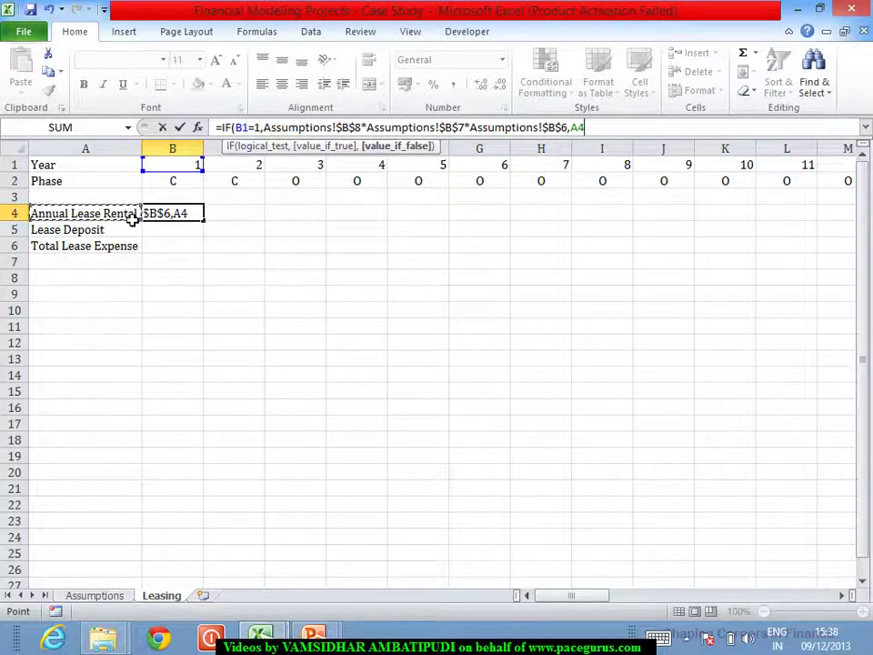
type("*")
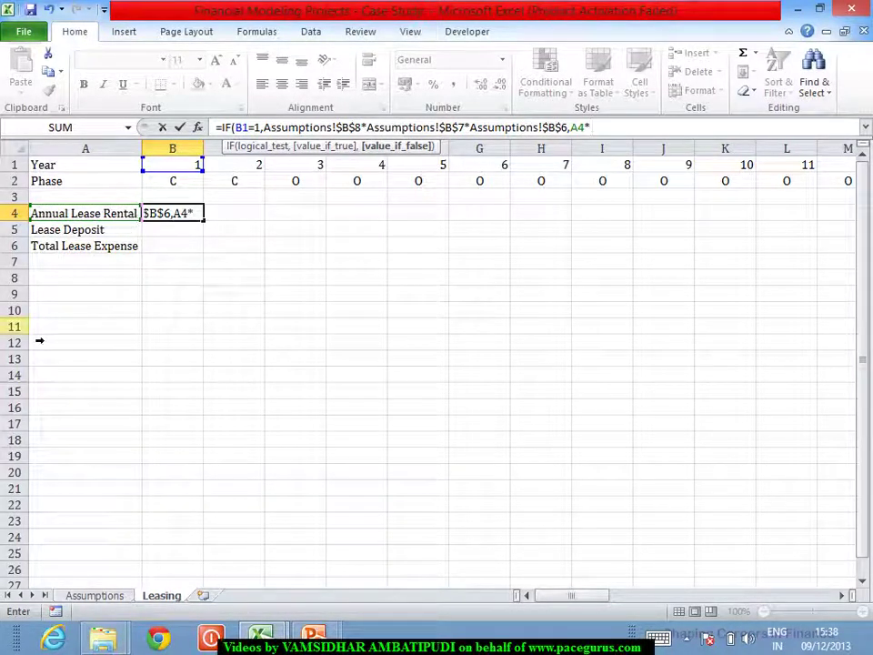
type("(1")
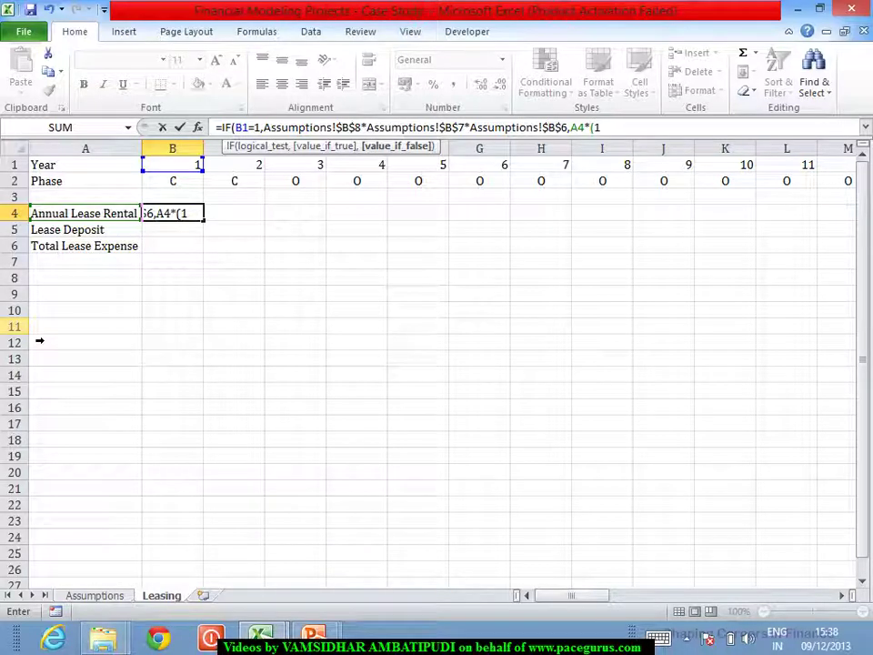
type("+")
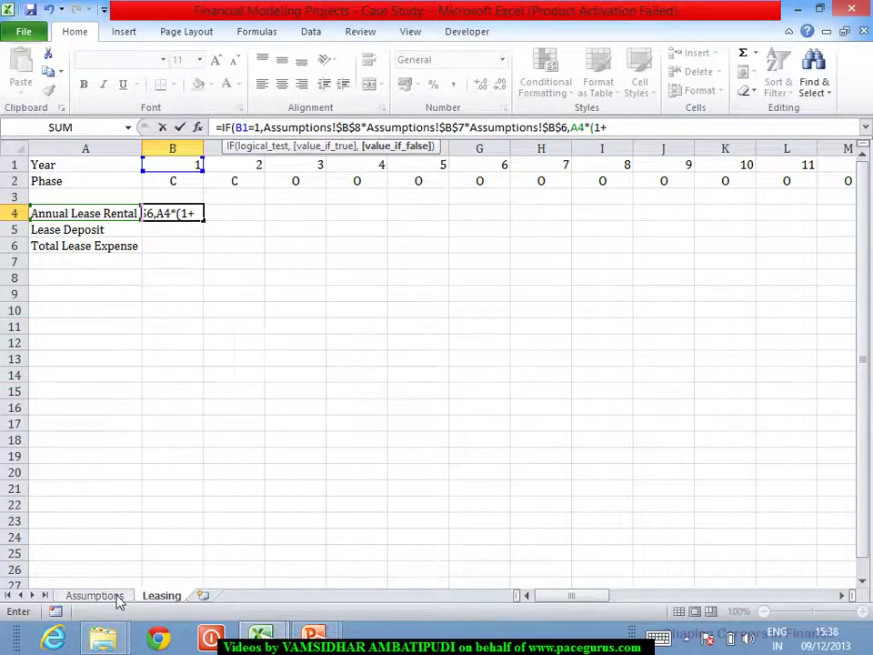
left_click(120, 600)
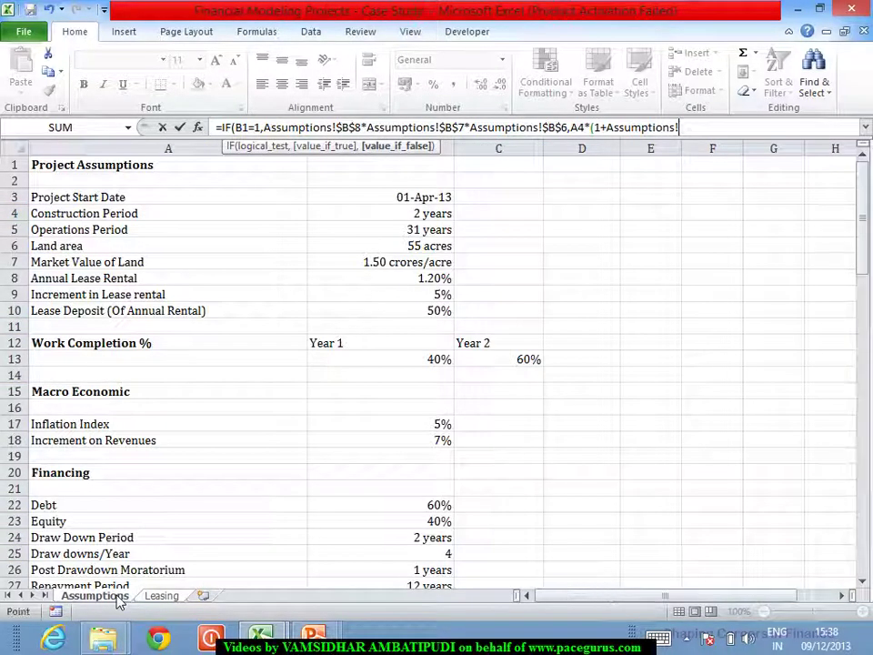
left_click(440, 293)
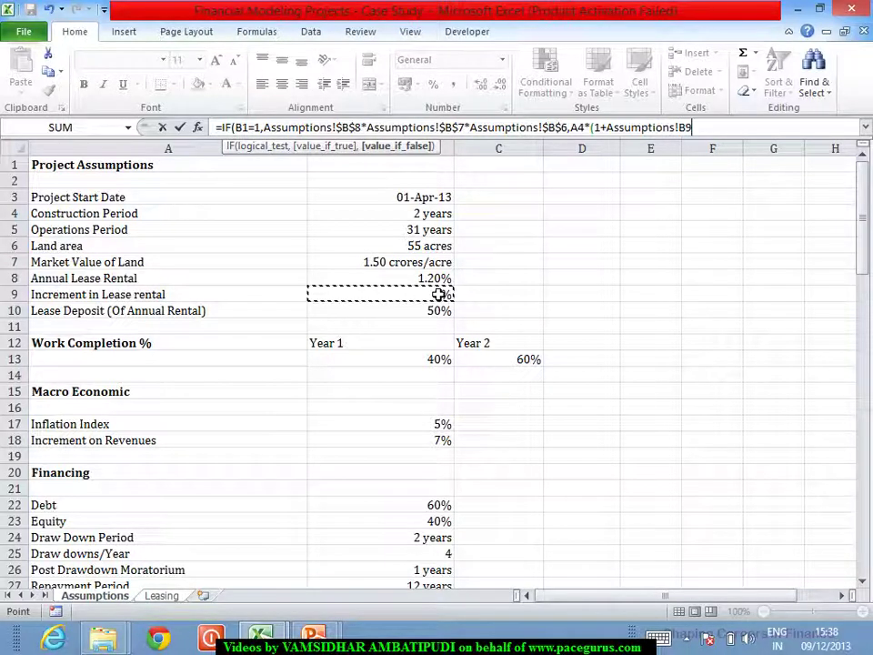
key("F4")
type(")")
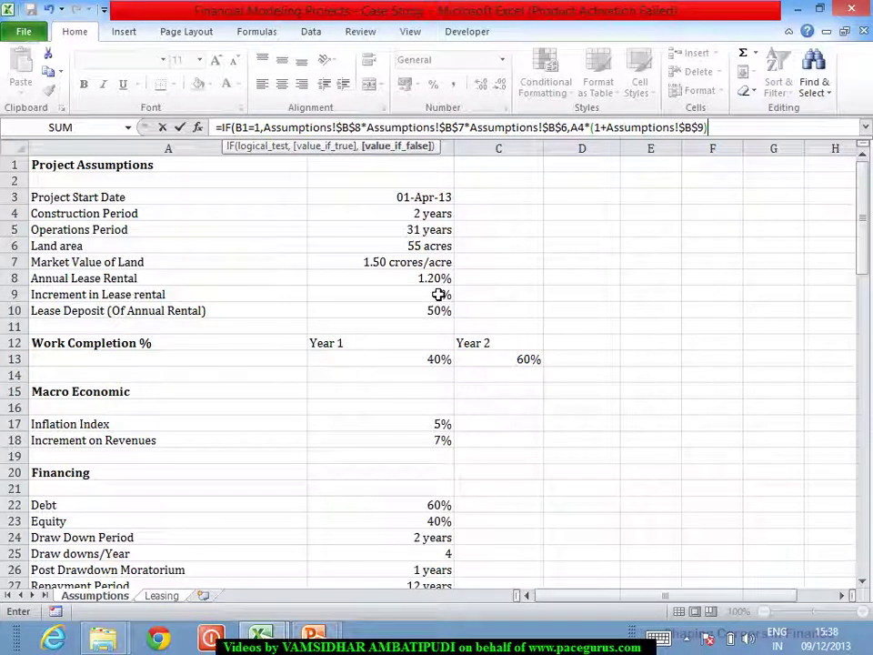
type(")")
key("Return")
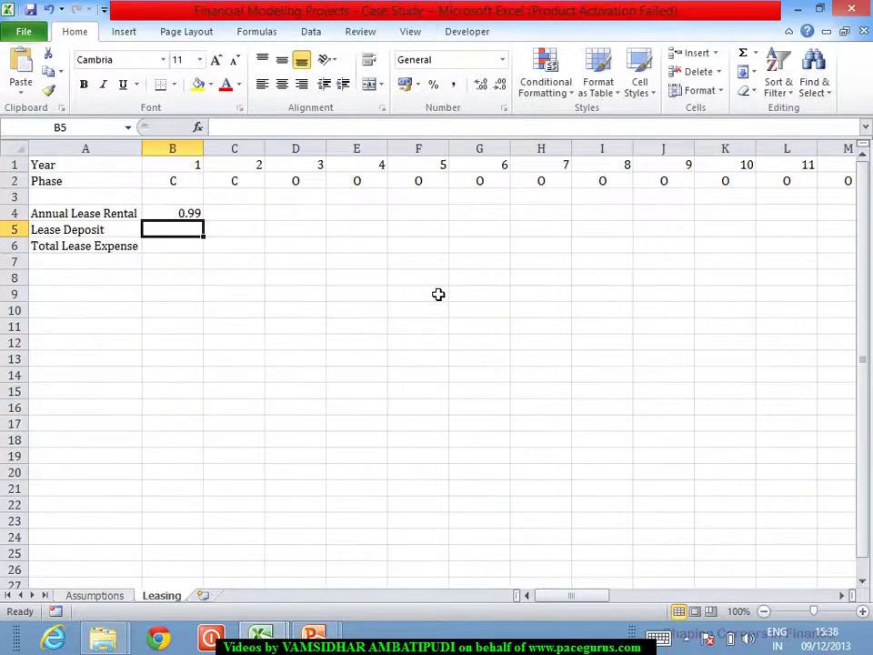
Fill the B4 rental formula across row 4 to column AZ, reaching 11.35273 in AZ4
left_click(189, 215)
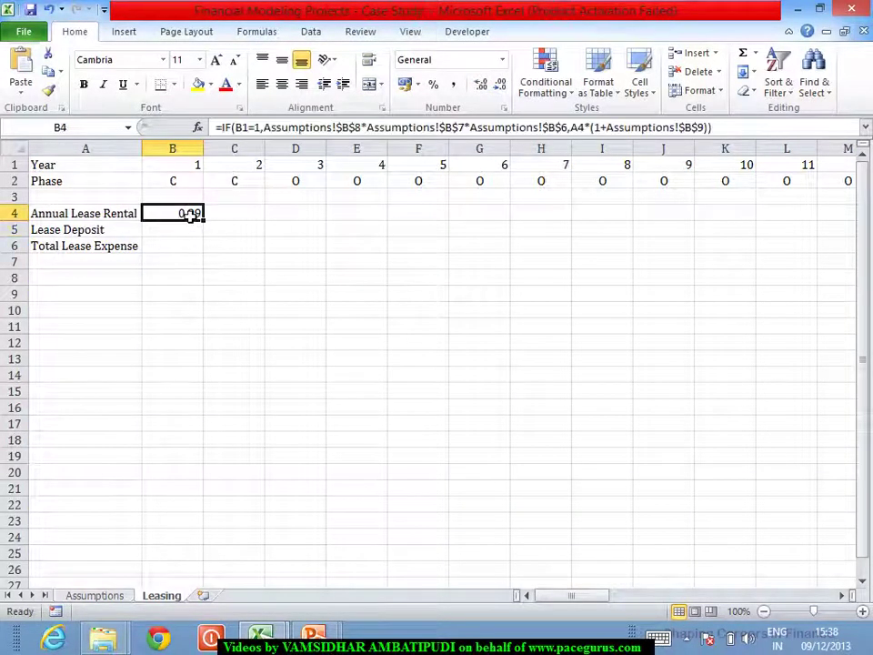
left_click_drag(214, 231, 250, 236)
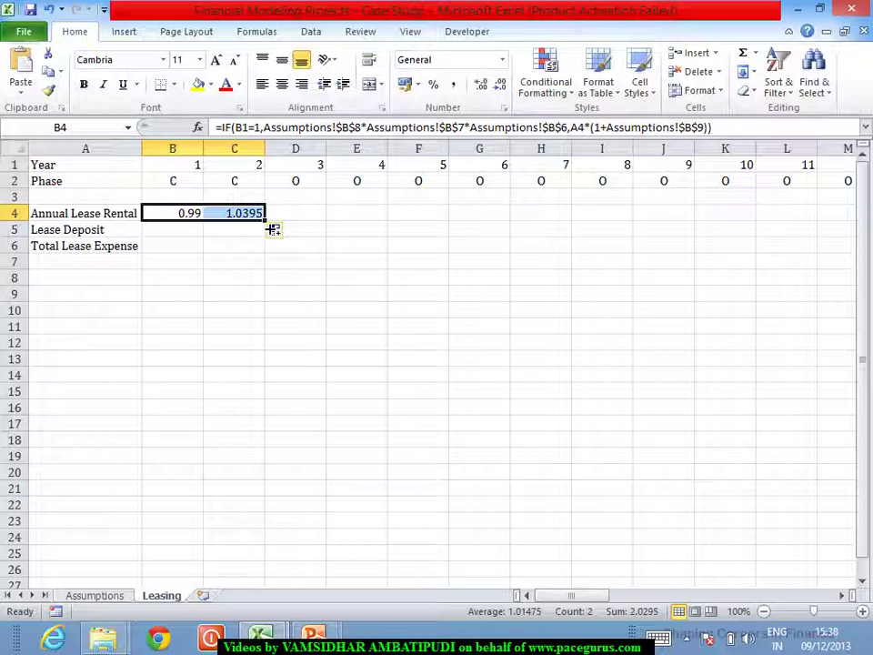
left_click_drag(266, 222, 774, 366)
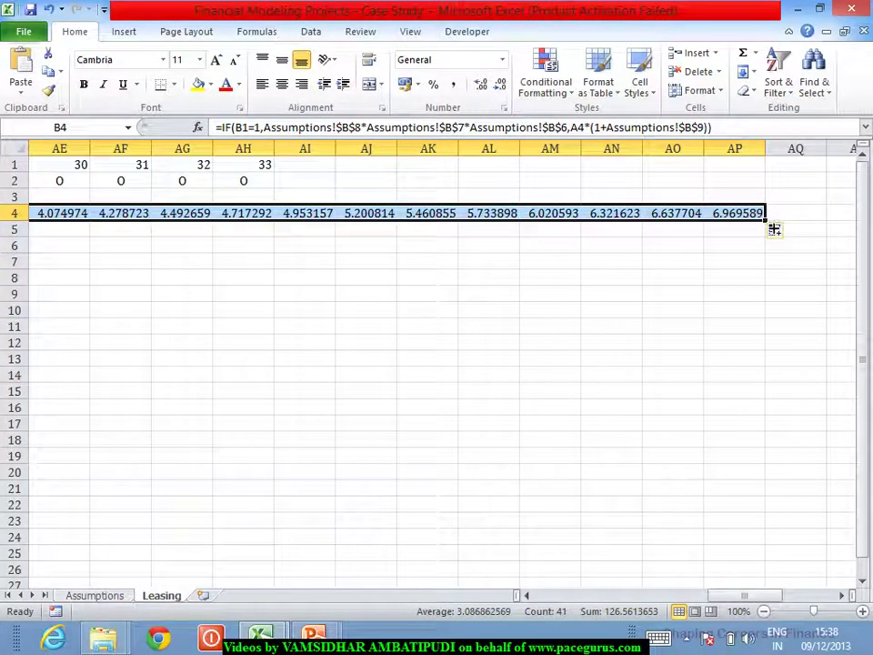
left_click_drag(775, 229, 764, 299)
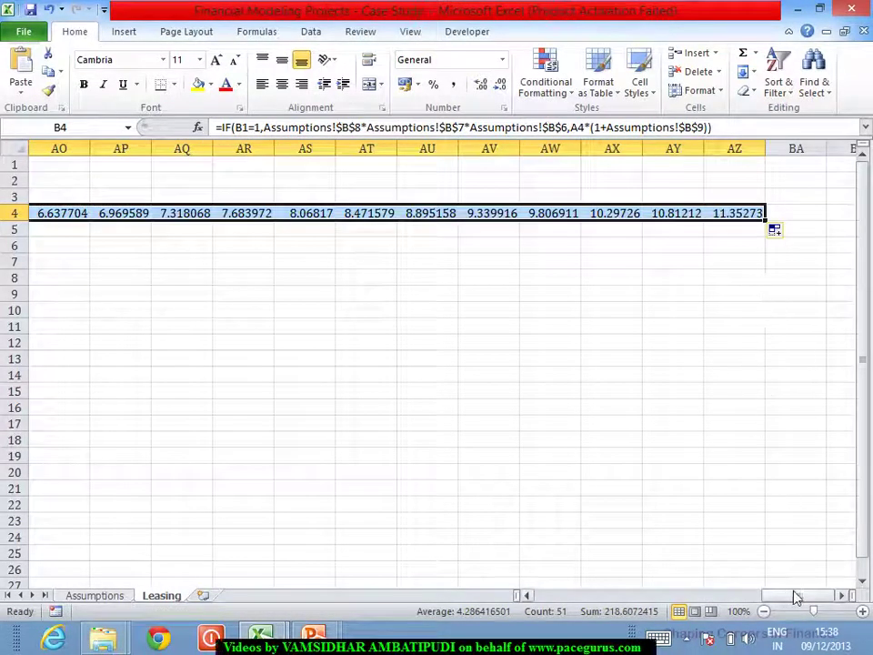
left_click_drag(799, 596, 543, 597)
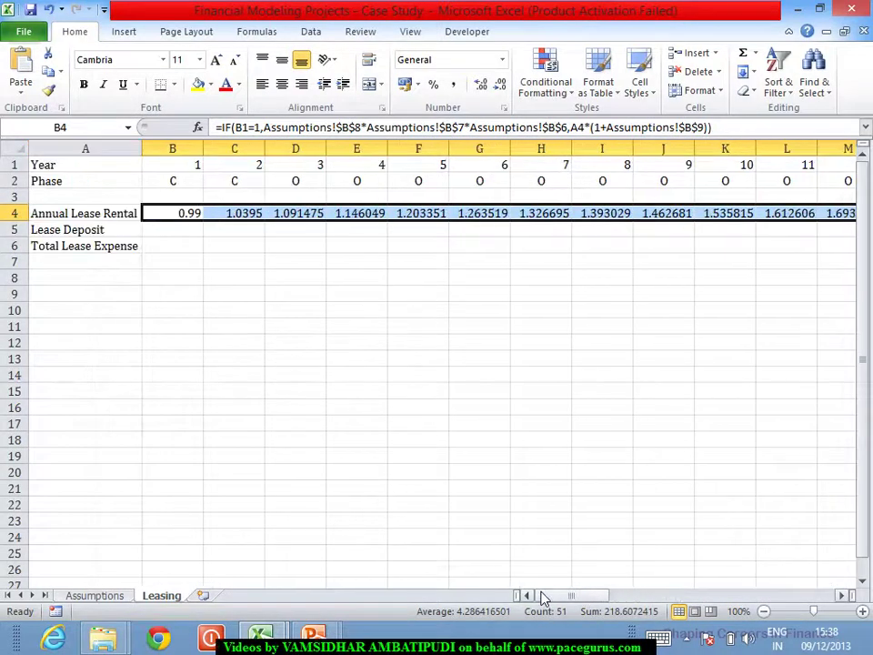
left_click(188, 215)
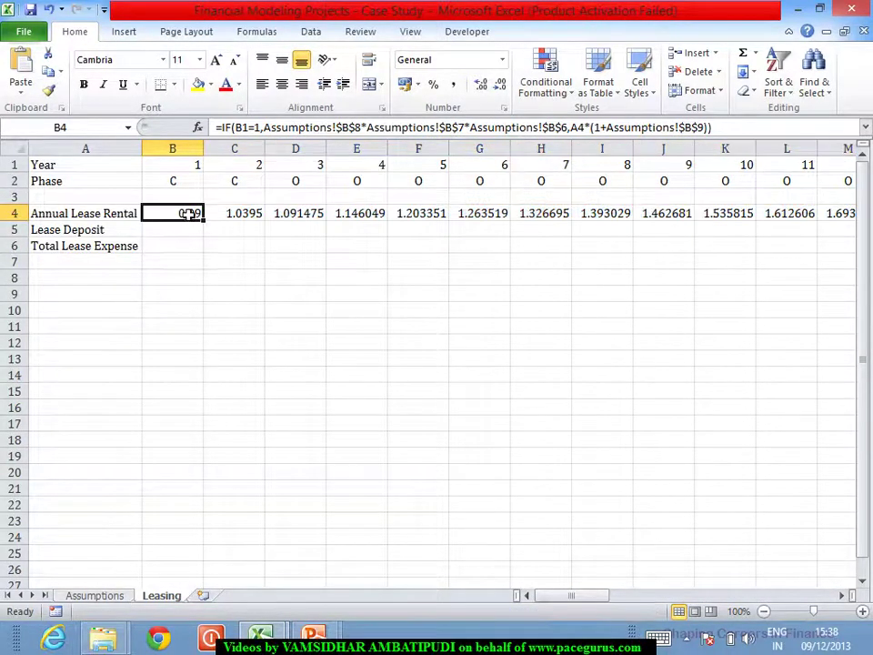
Wrap B4's Annual Lease Rental formula in an IF check on the year, returning blank when empty
left_click(223, 129)
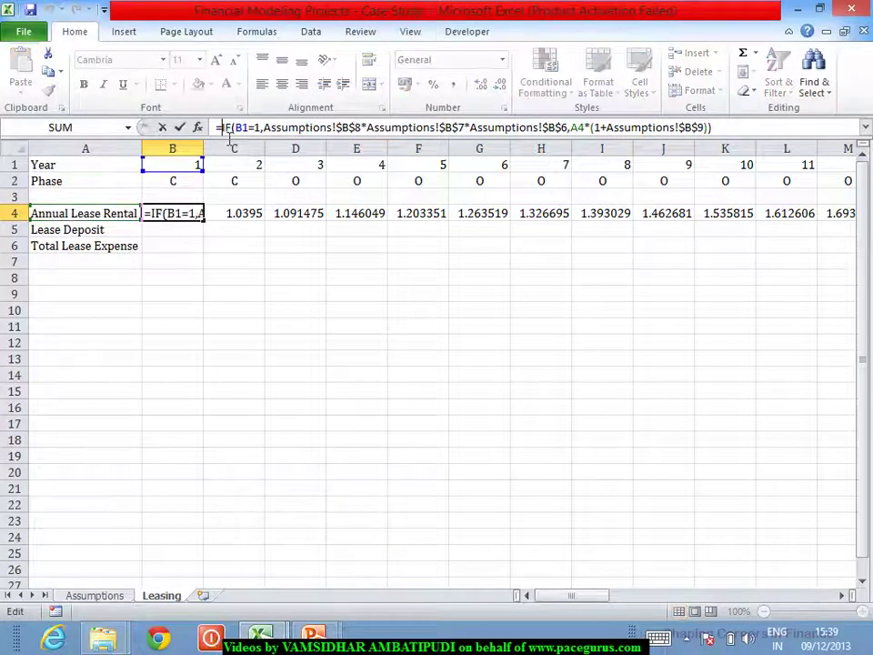
type("if")
double_click(238, 148)
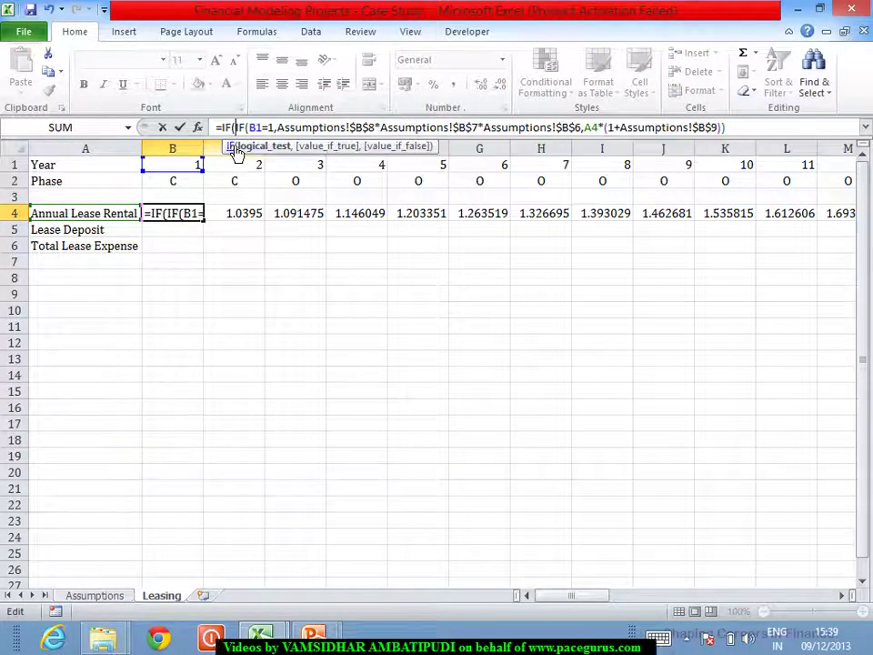
left_click(186, 167)
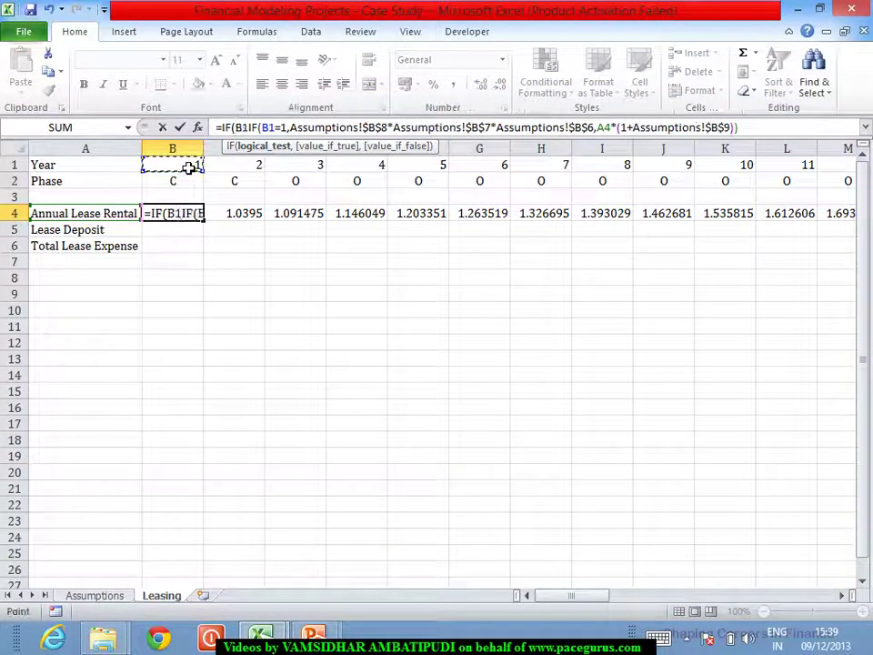
type("=\"\"")
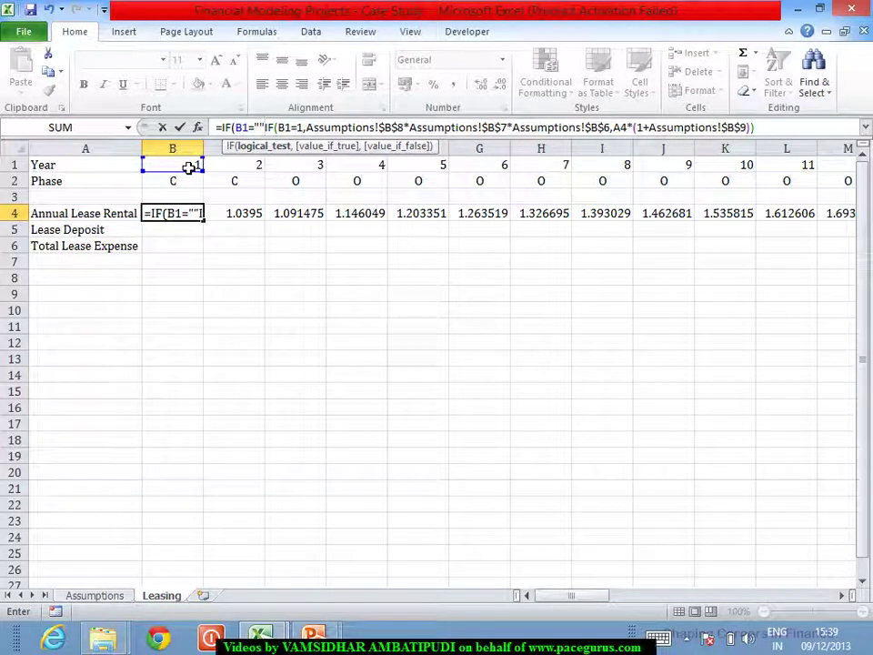
type(",\"\"")
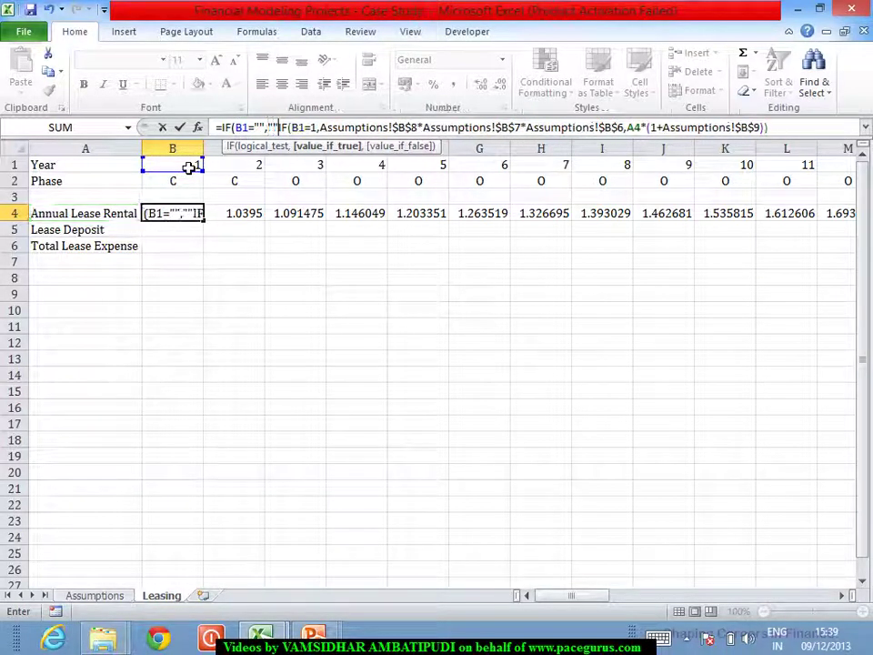
type(",")
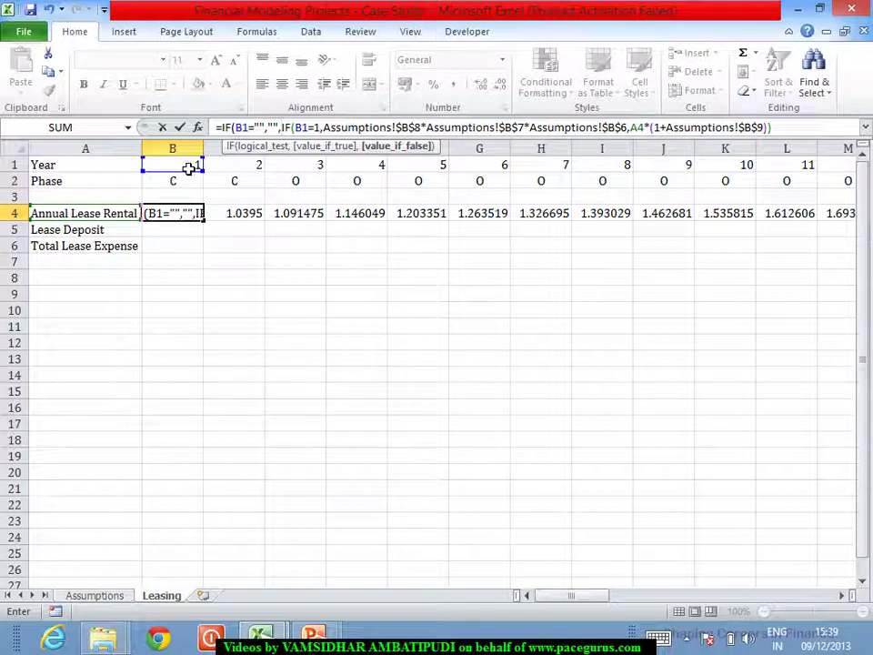
left_click(788, 130)
type(")")
key("Return")
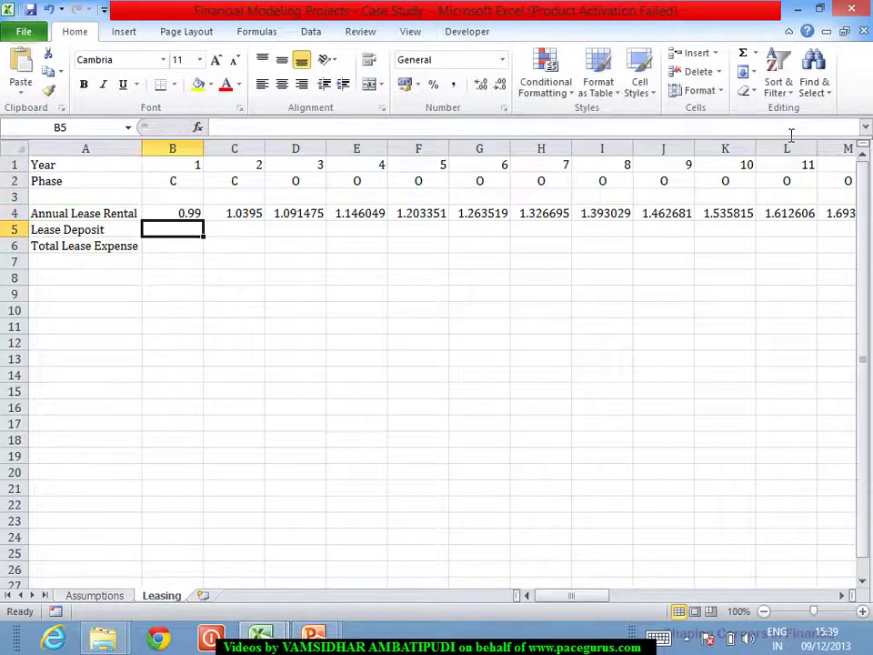
Fill B4's formula across row 4 through column AZ, ending at 4.717292 in AH4
left_click(172, 216)
left_click_drag(211, 224, 756, 443)
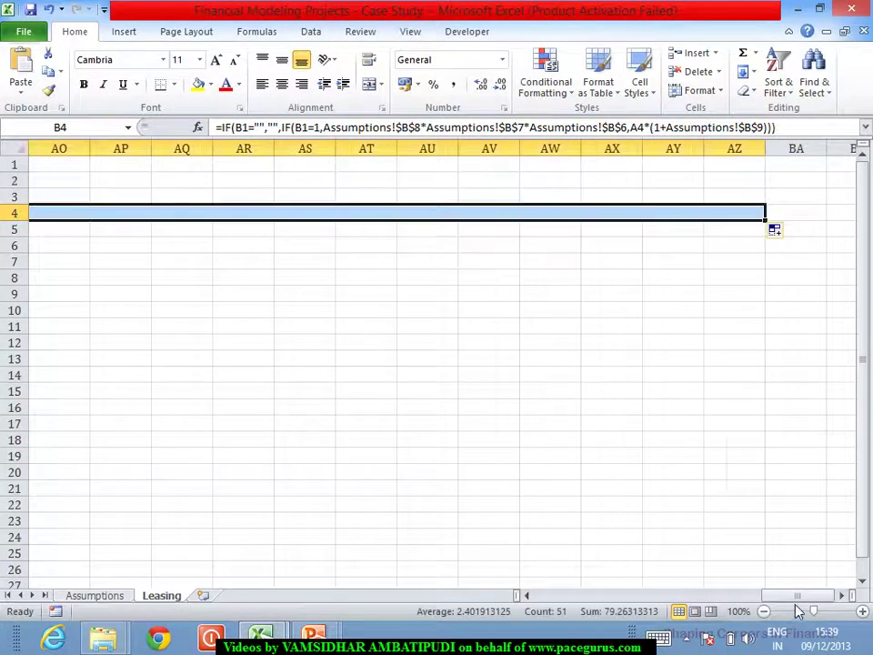
left_click_drag(789, 597, 547, 550)
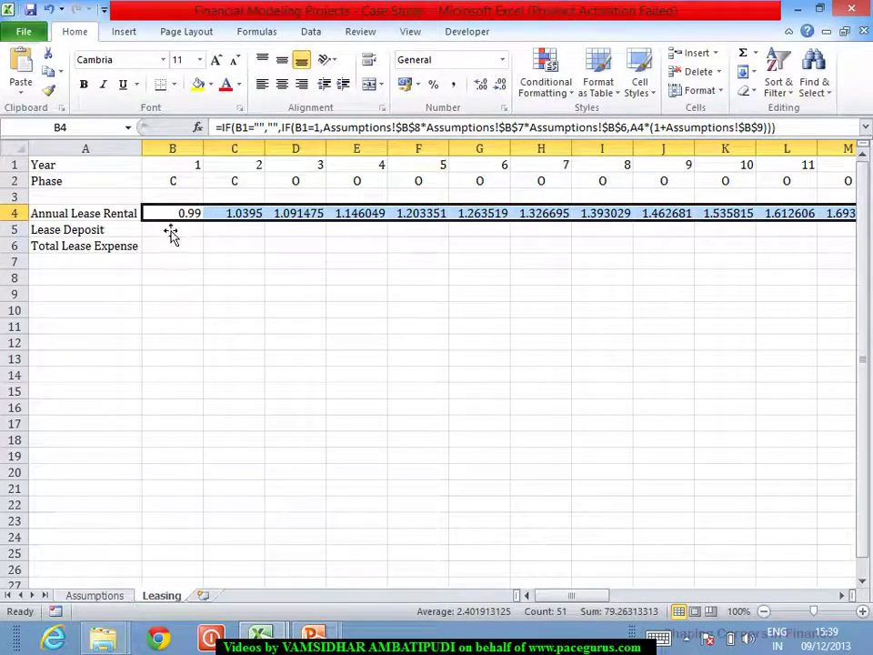
left_click(172, 231)
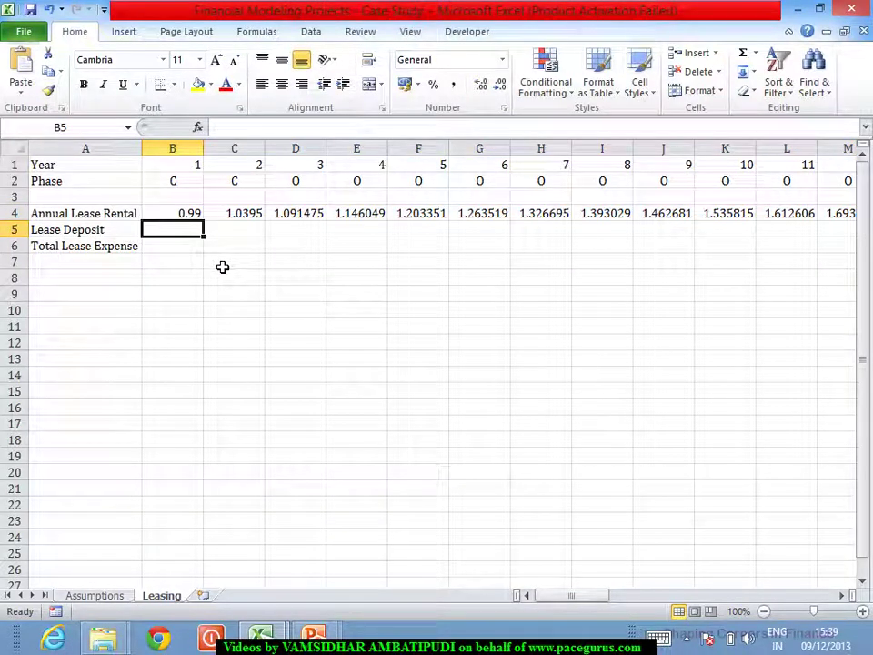
Enter =B4*Assumptions!$B$10 as B5's Lease Deposit formula, giving 0.495 for year 1
type("=")
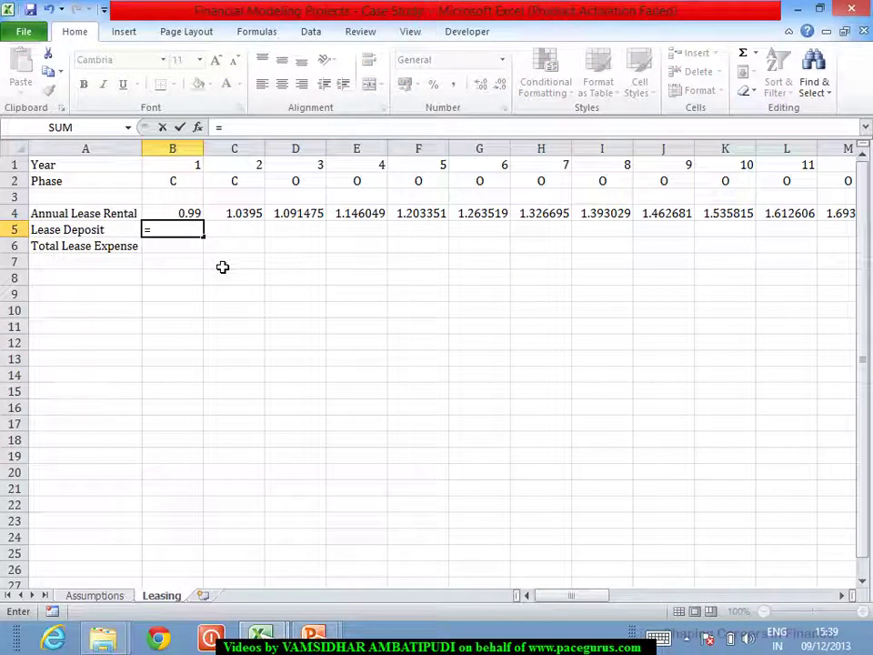
left_click(195, 217)
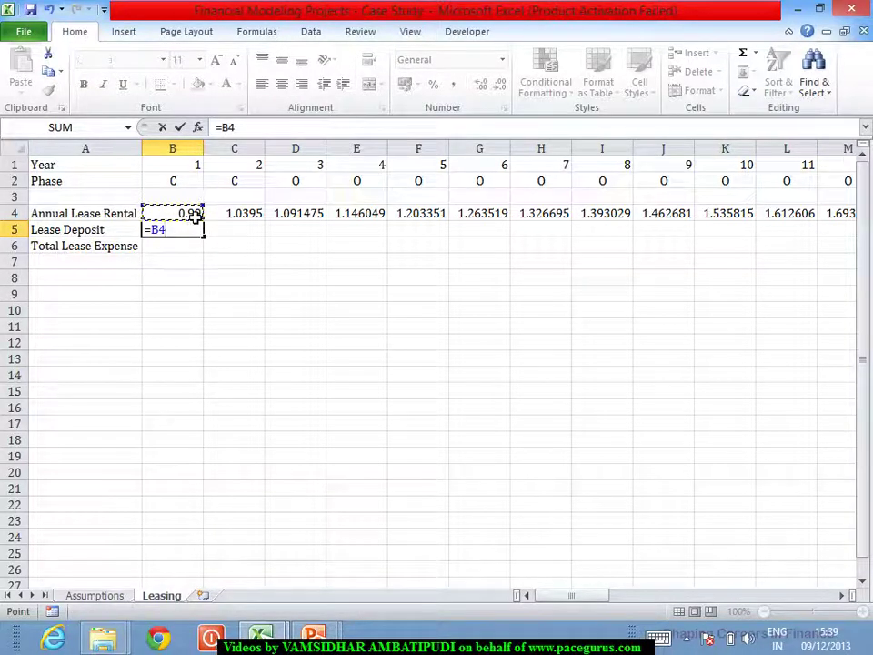
type("*")
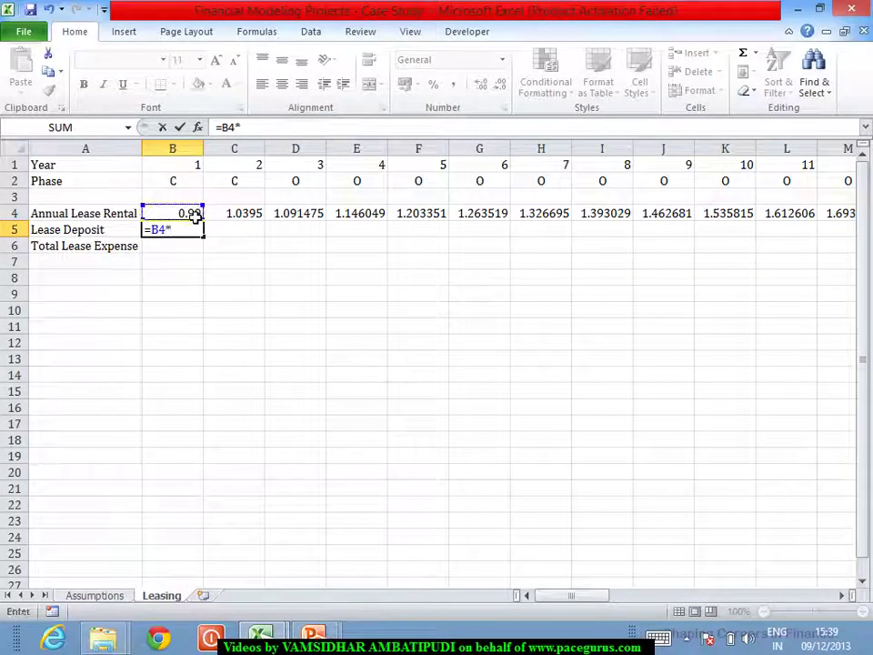
left_click(120, 600)
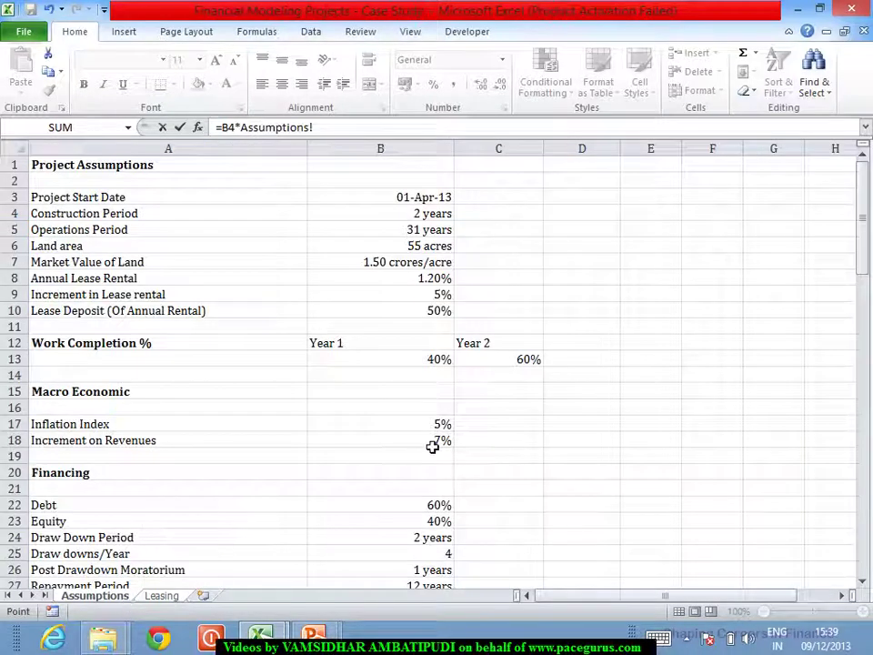
left_click(416, 317)
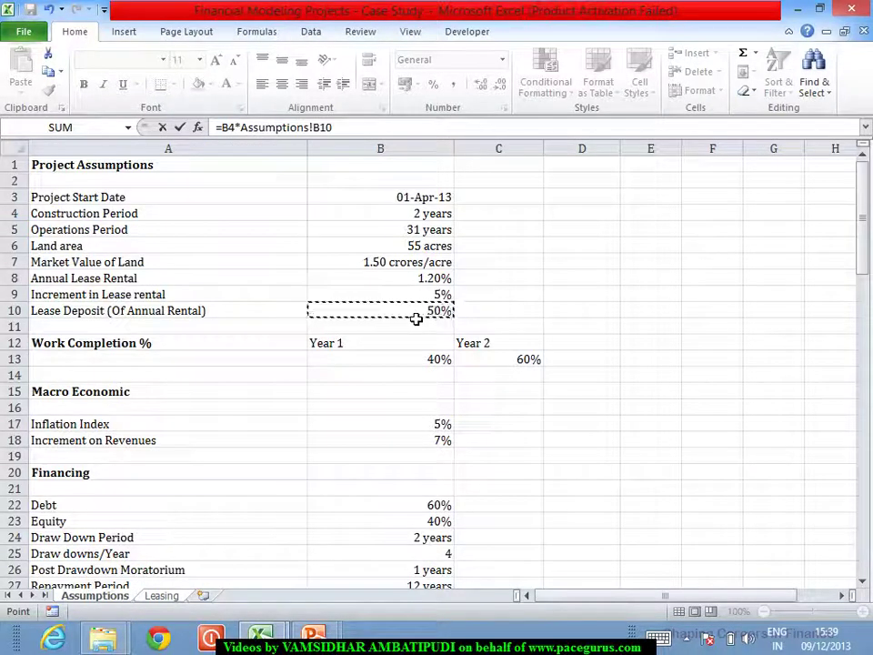
key("F4")
key("Return")
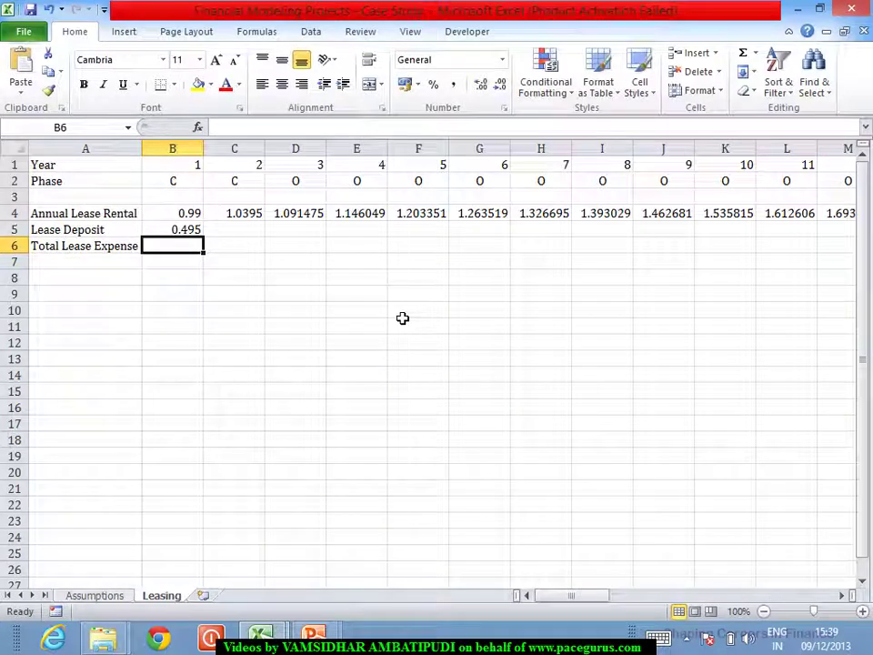
left_click(181, 232)
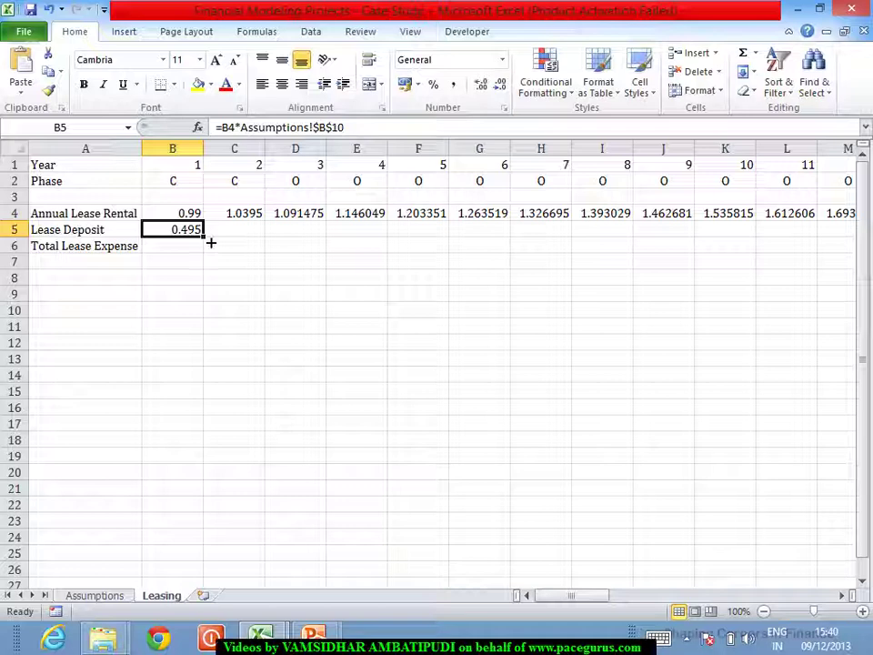
Change B5's formula to =IF(B1="","",B4*Assumptions!$B$10) so empty years stay blank
left_click(225, 127)
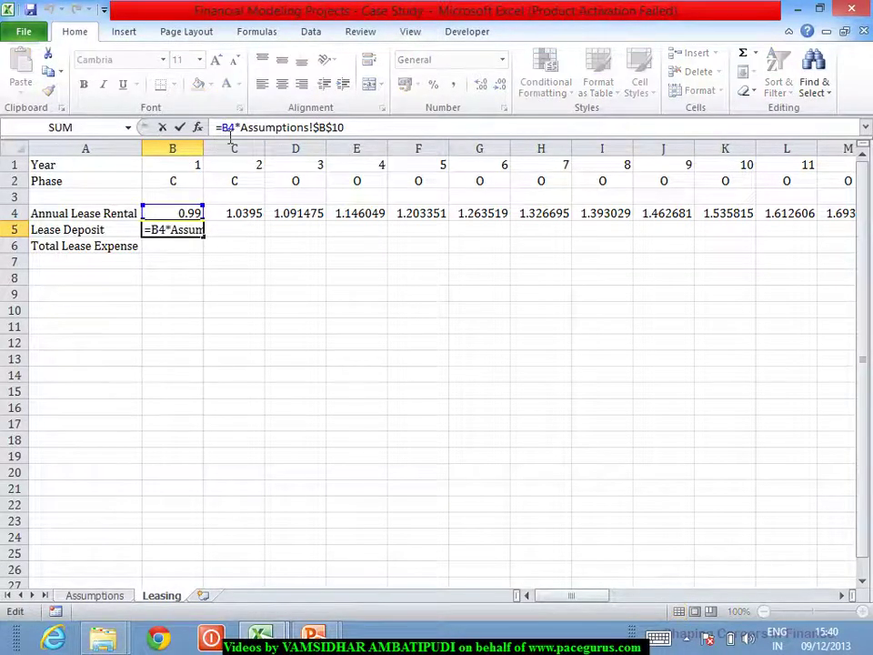
type("IF(")
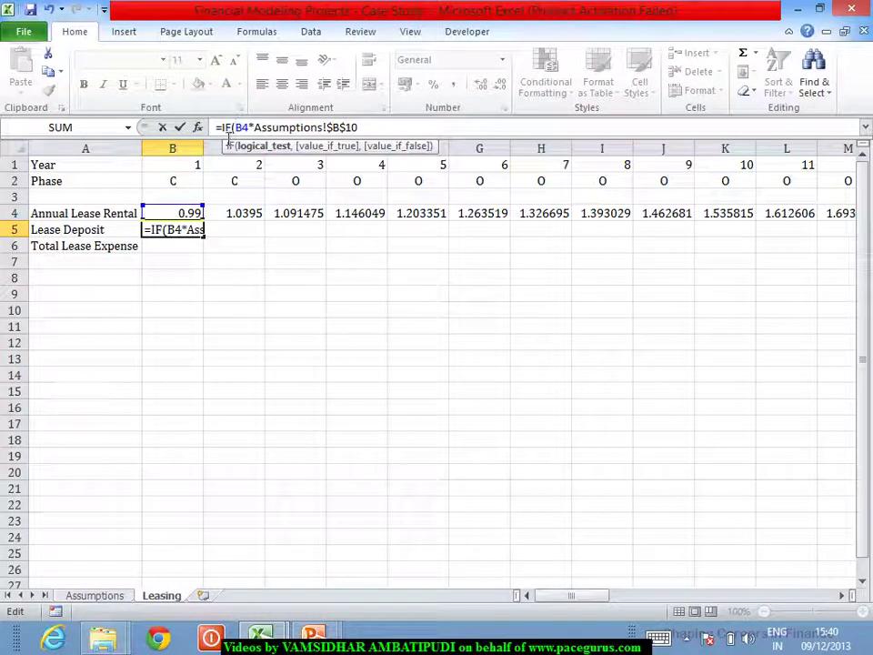
left_click(193, 170)
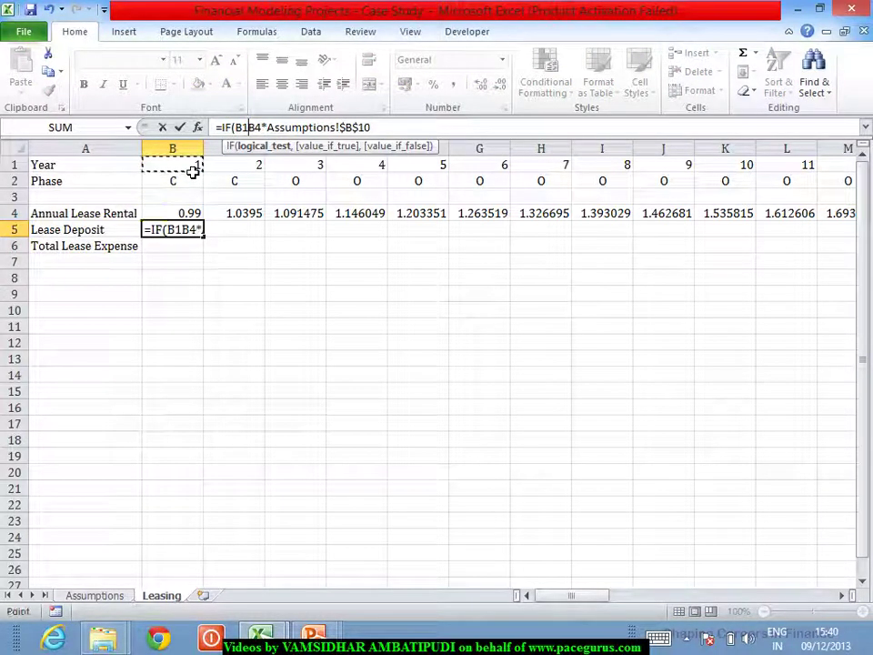
type("=\"\"")
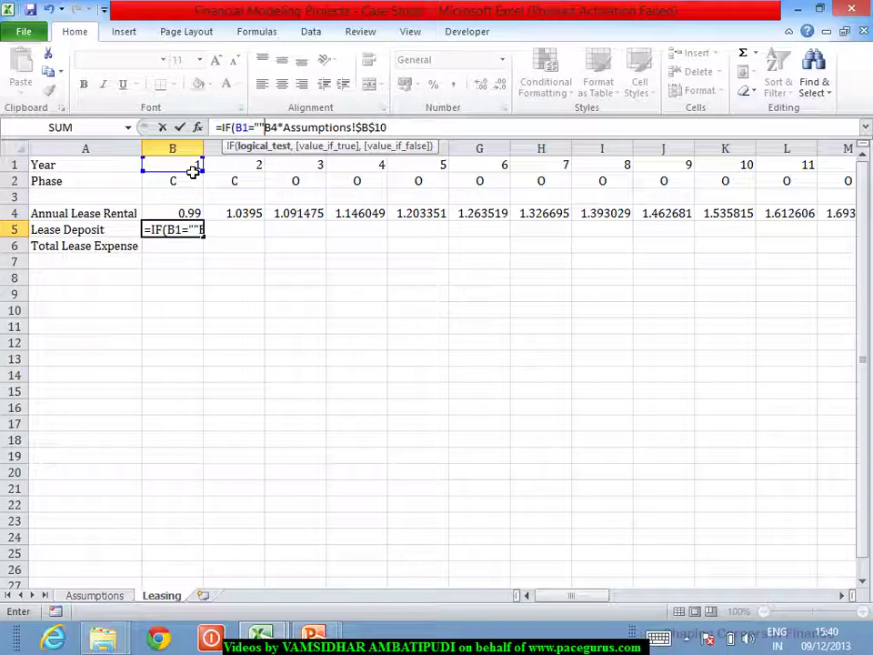
type(",\"\"")
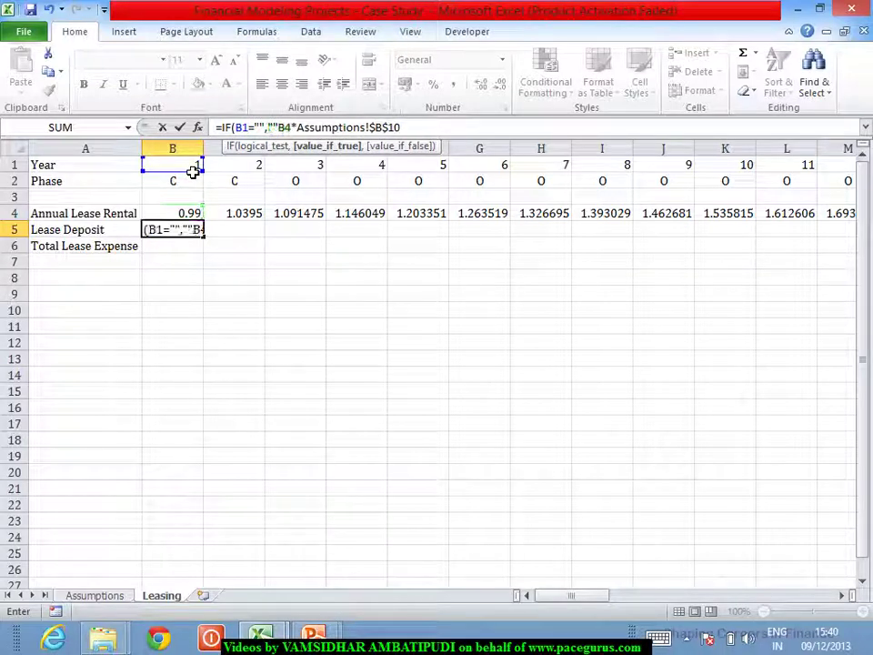
type(",")
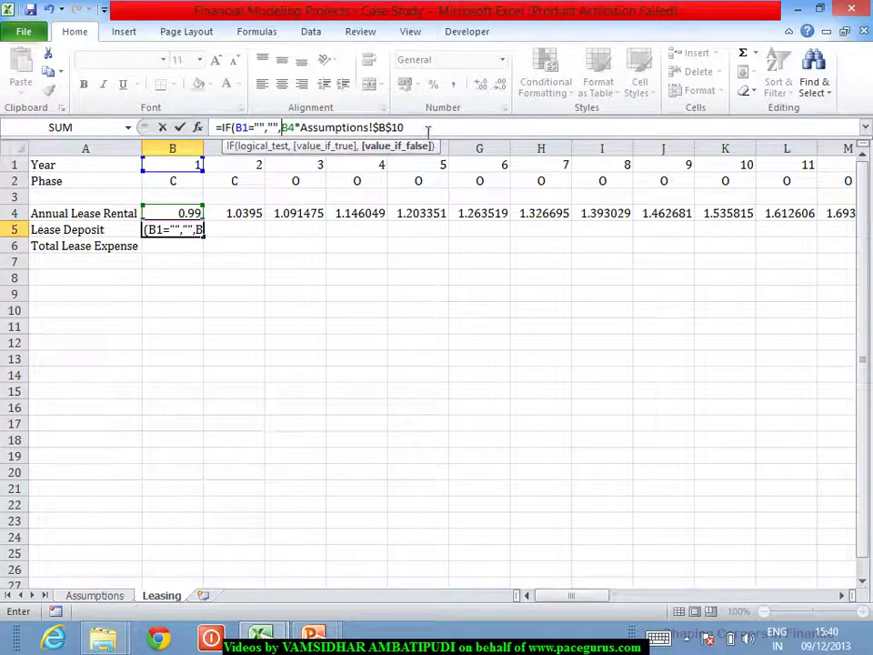
type(")")
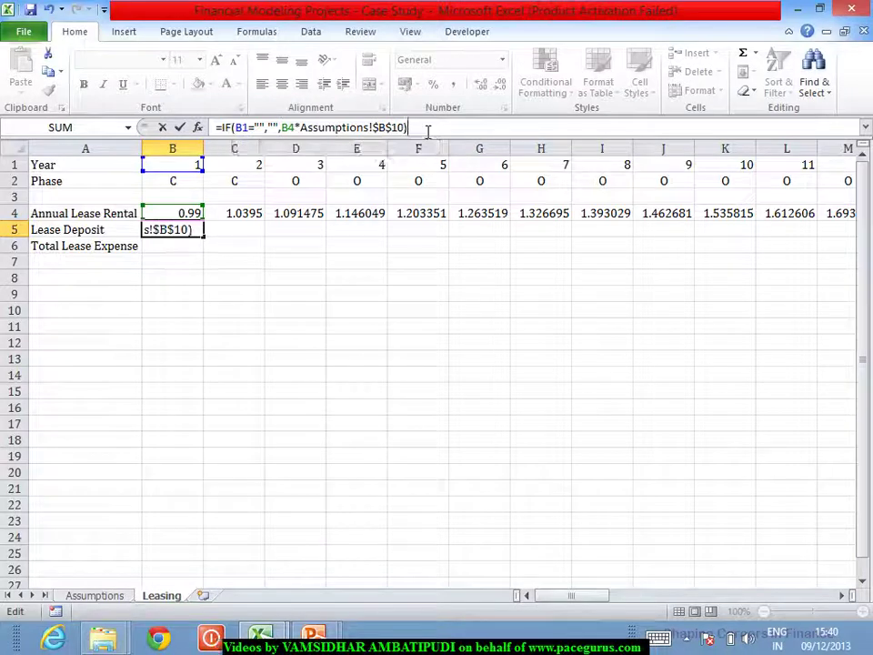
key("Return")
Fill the Lease Deposit formula across row 5 through column AZ, starting 0.495, 0.51975
left_click(180, 229)
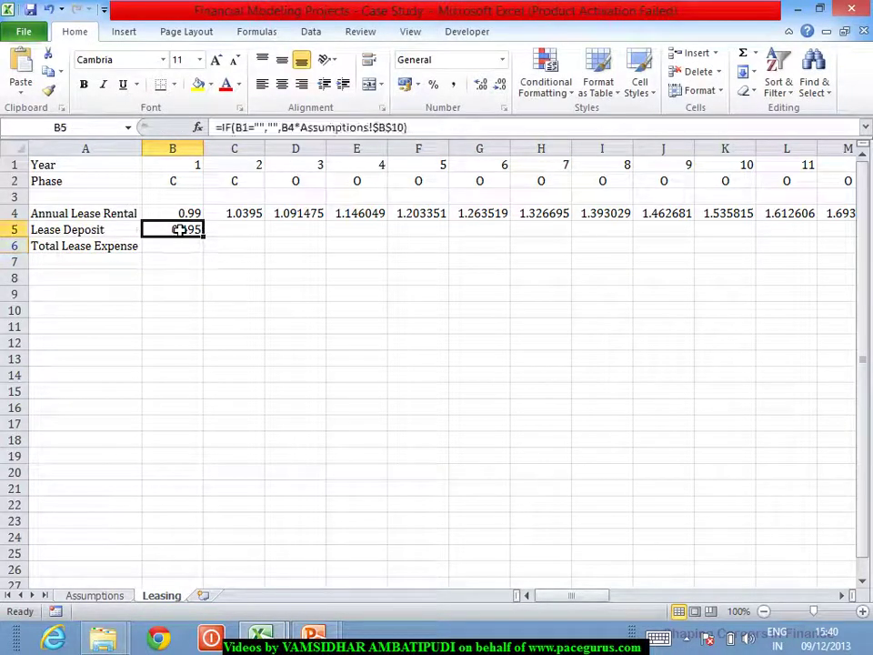
left_click_drag(208, 246, 794, 325)
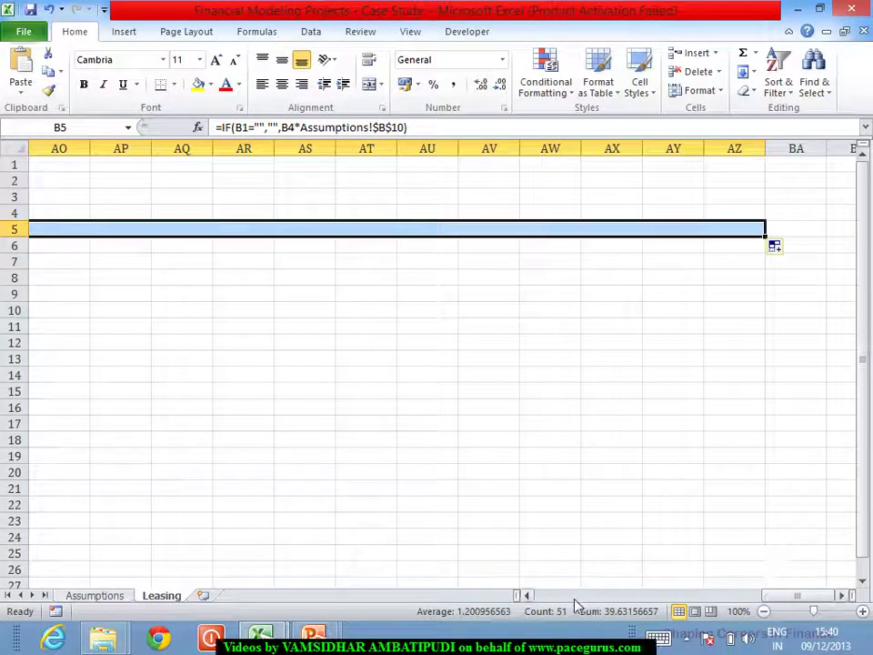
left_click_drag(527, 596, 528, 596)
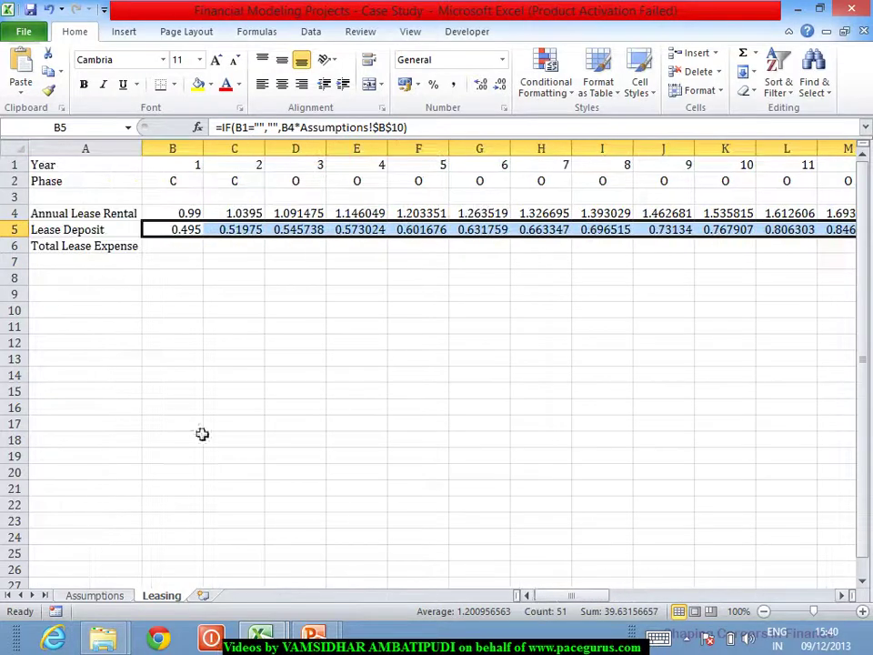
left_click(185, 253)
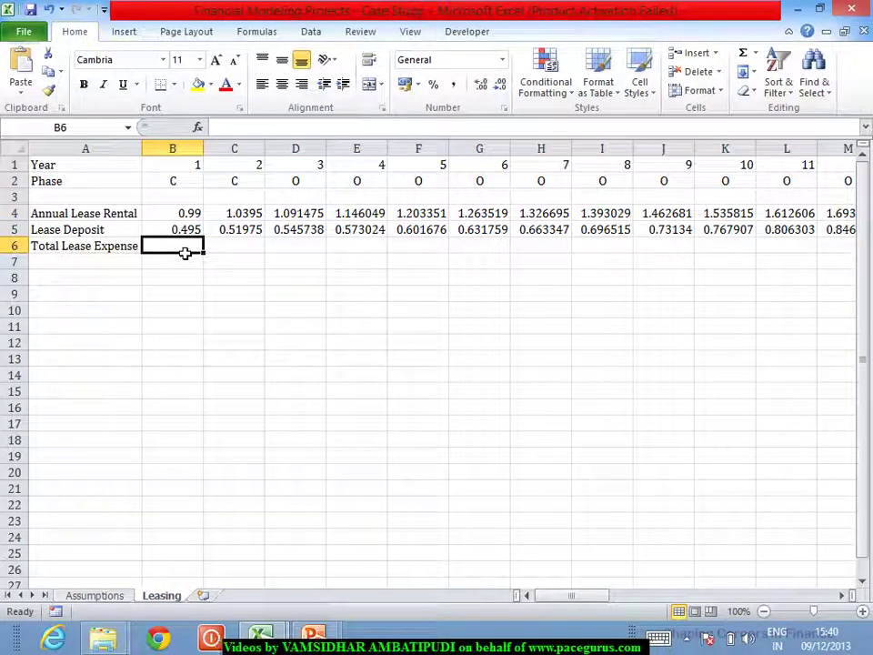
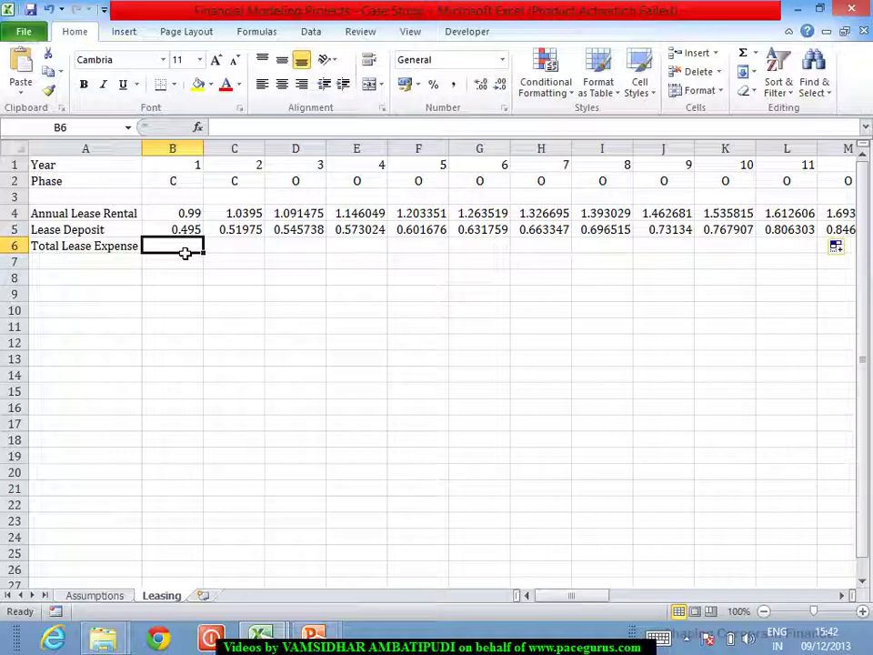
Check the year 1 and year 2 Annual Lease Rental and Lease Deposit formulas
key("Up")
key("Up")
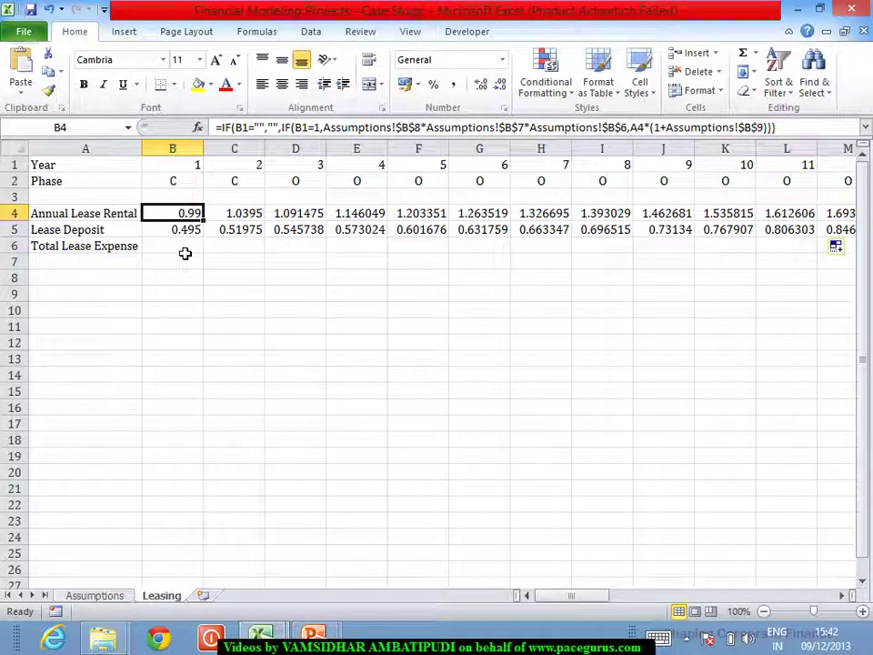
key("Down")
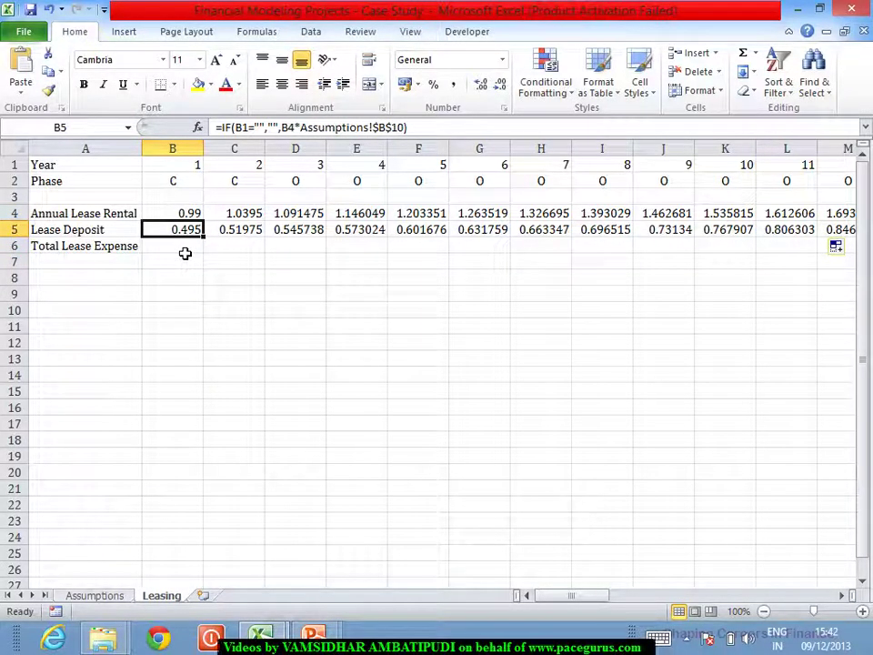
key("Down")
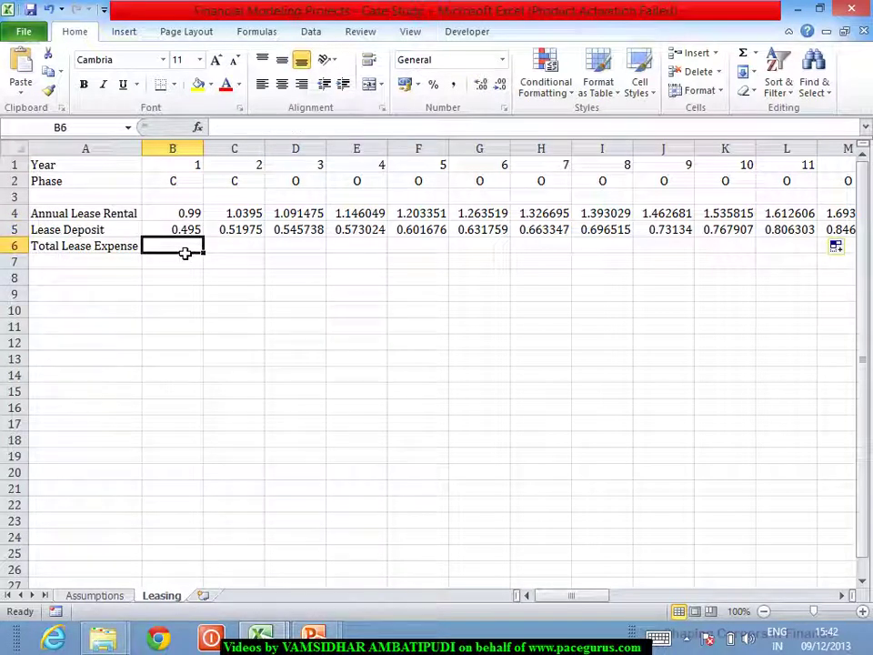
key("Up")
key("Up")
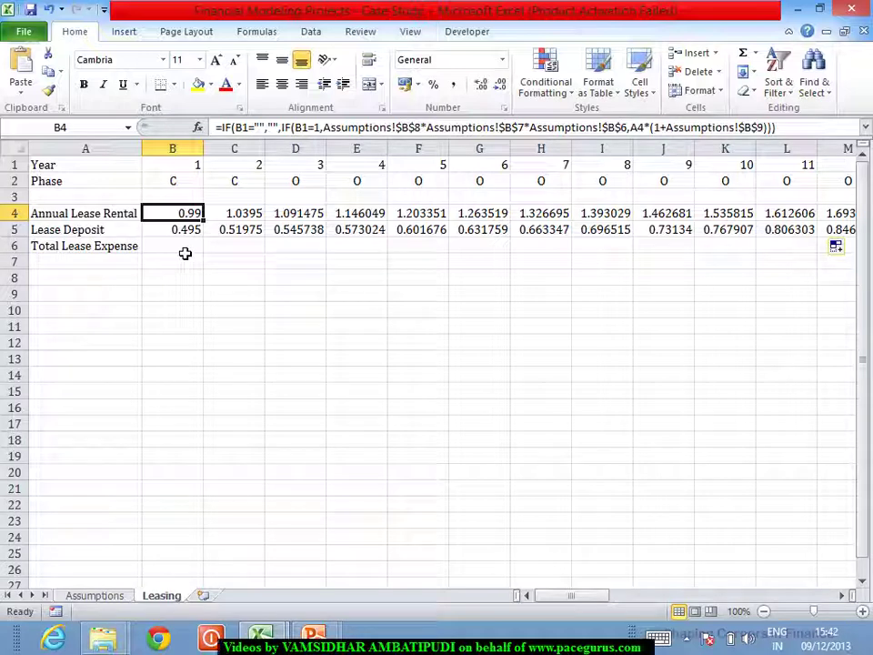
key("Down")
key("Down")
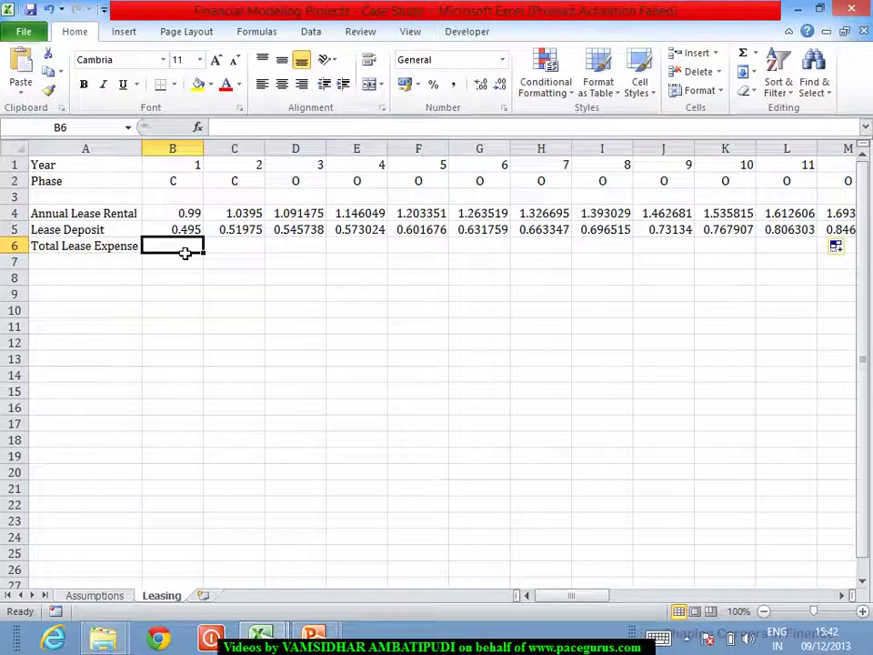
key("Up")
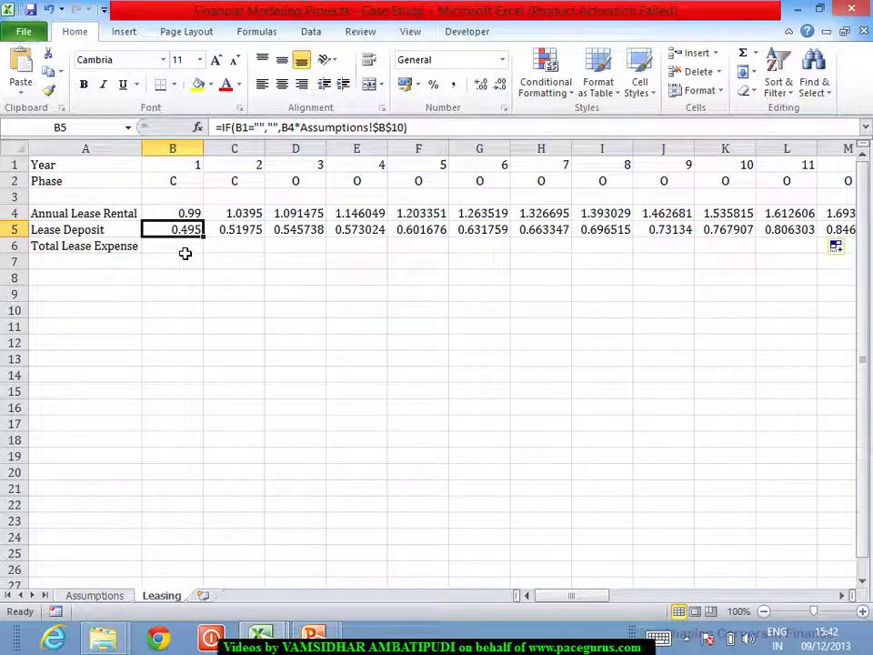
key("Right")
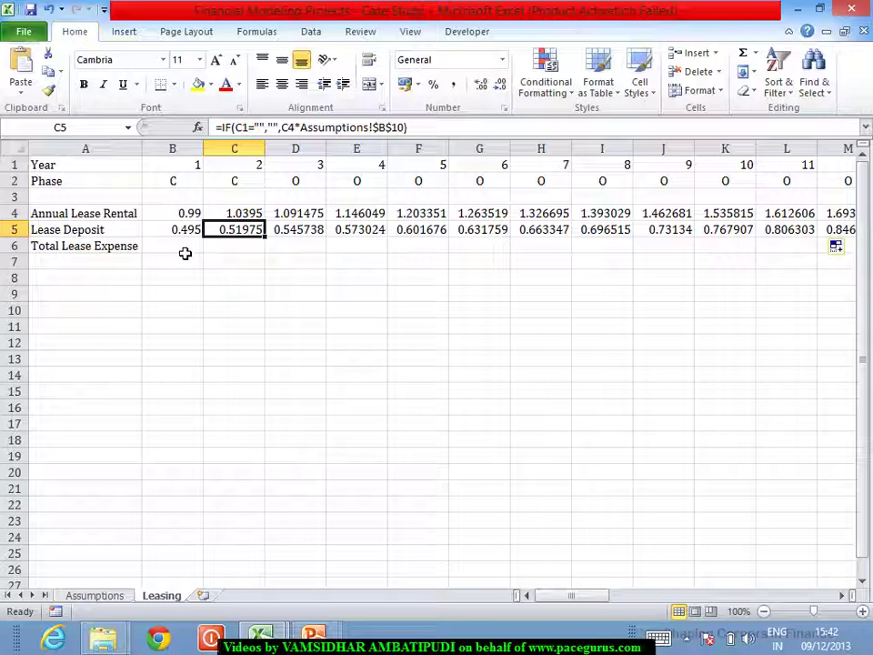
Select B4:B5 and extend the selection across all year columns
left_click(181, 217)
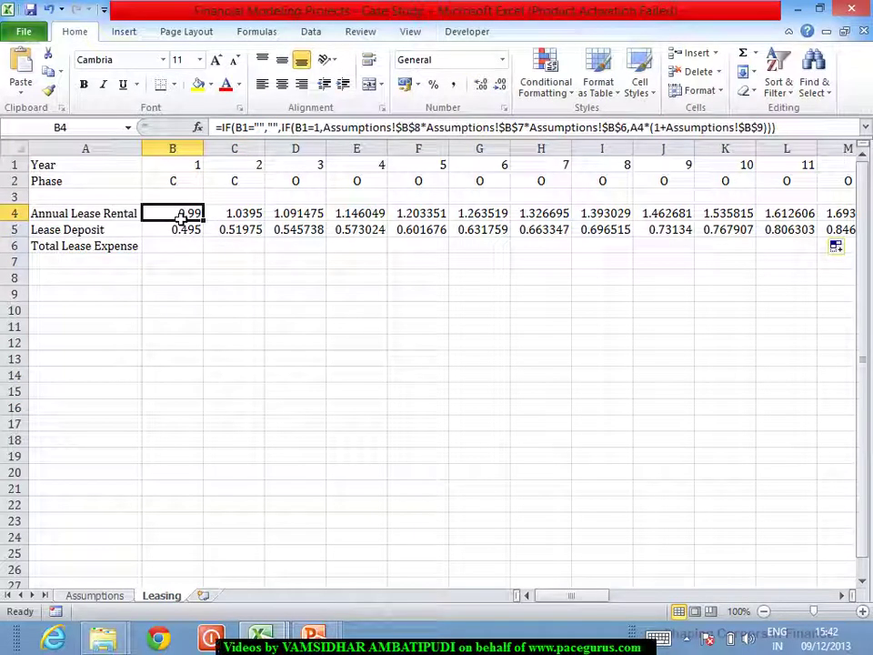
key("shift+Down")
key("ctrl+shift+Right")
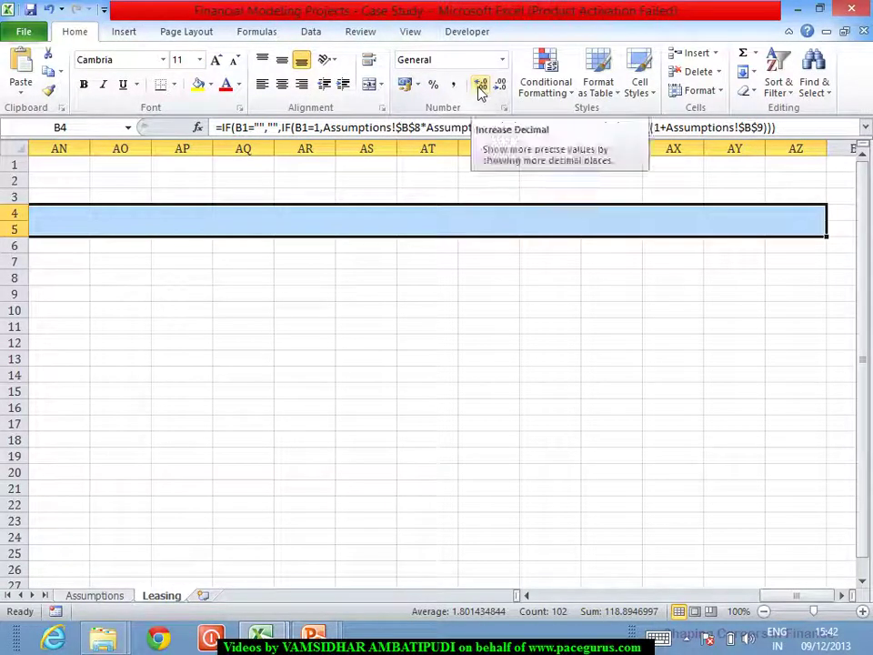
Format the rental and deposit rows as Number with 2 decimal places
right_click(437, 231)
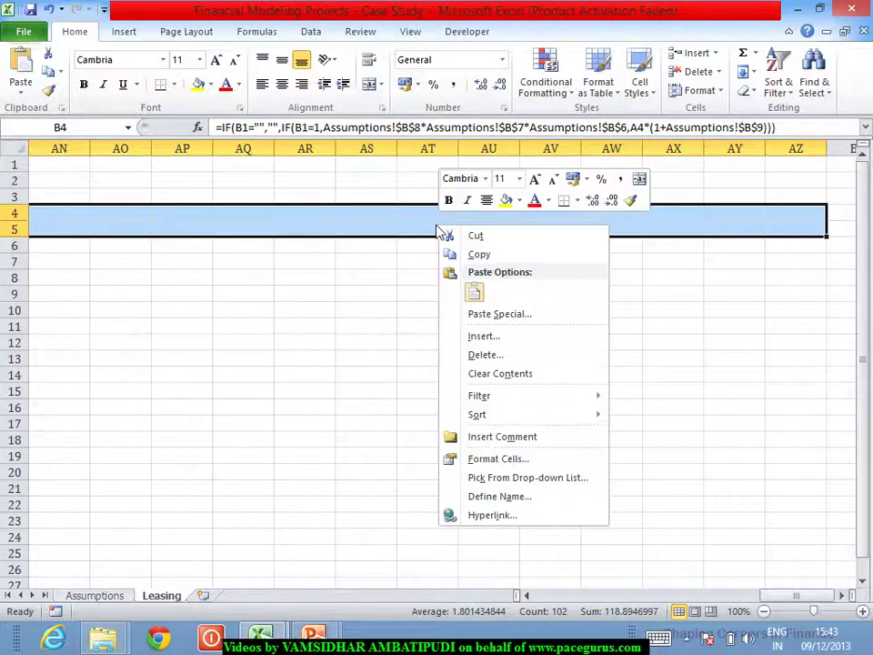
left_click(511, 461)
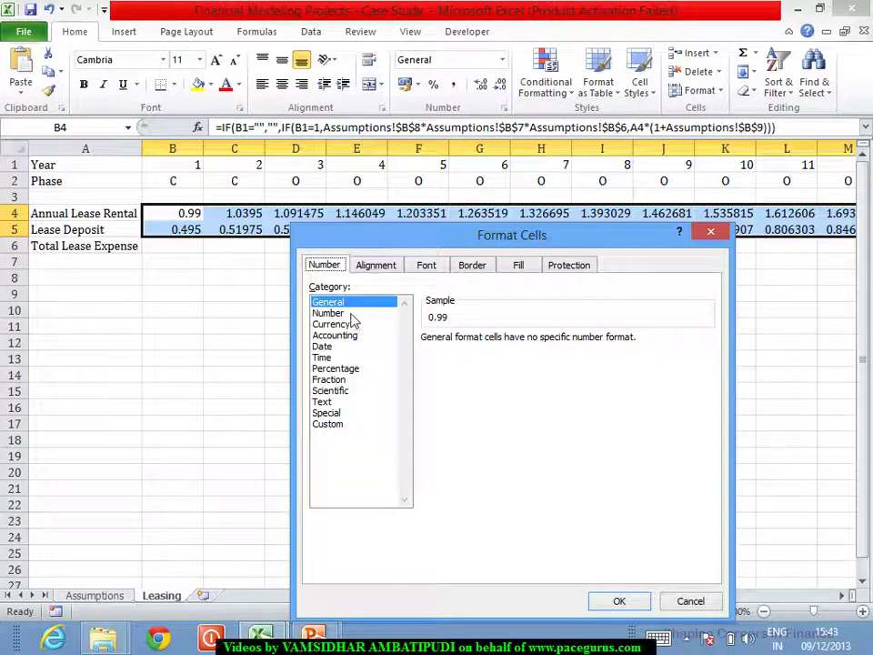
left_click(353, 315)
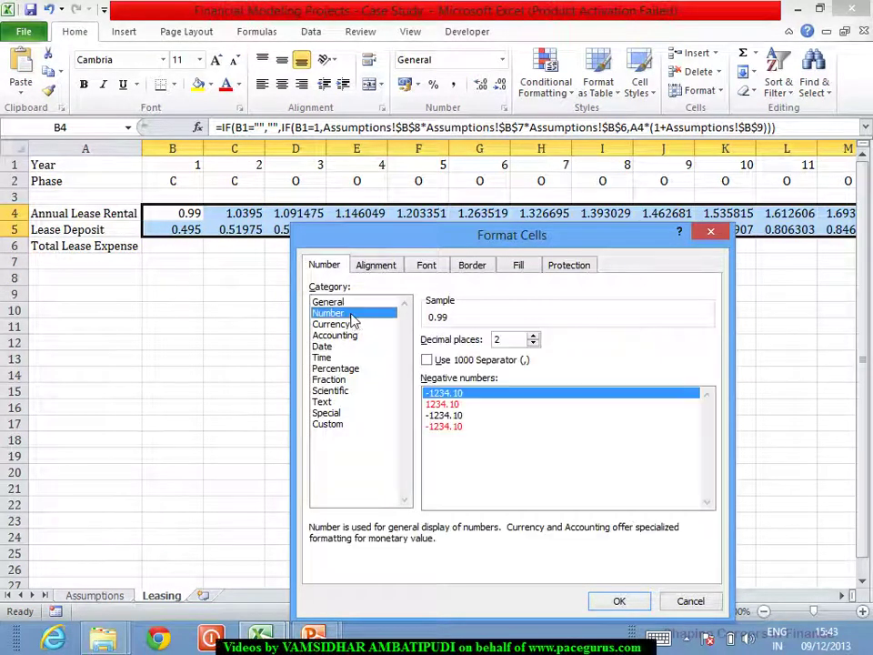
left_click(626, 602)
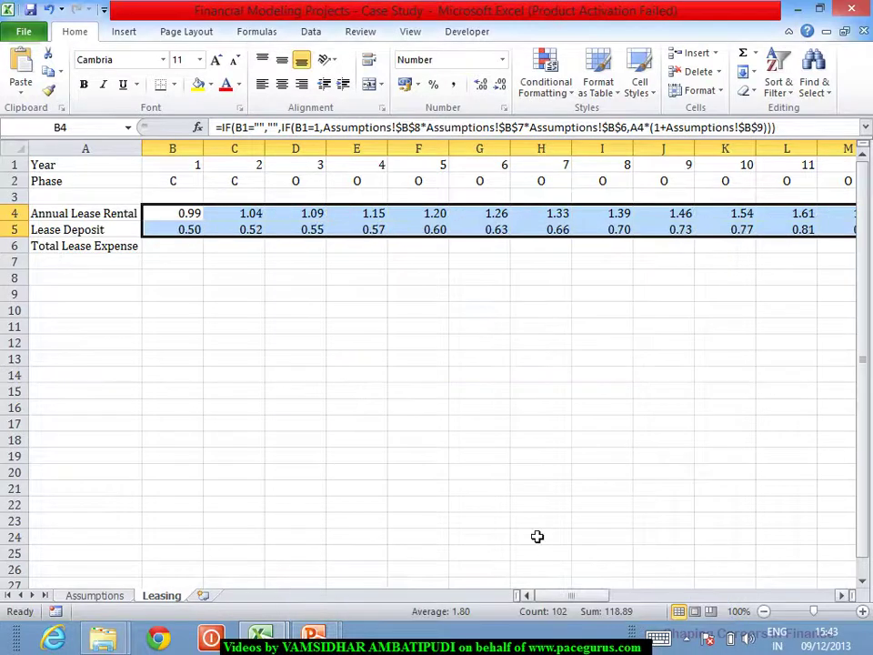
left_click(178, 247)
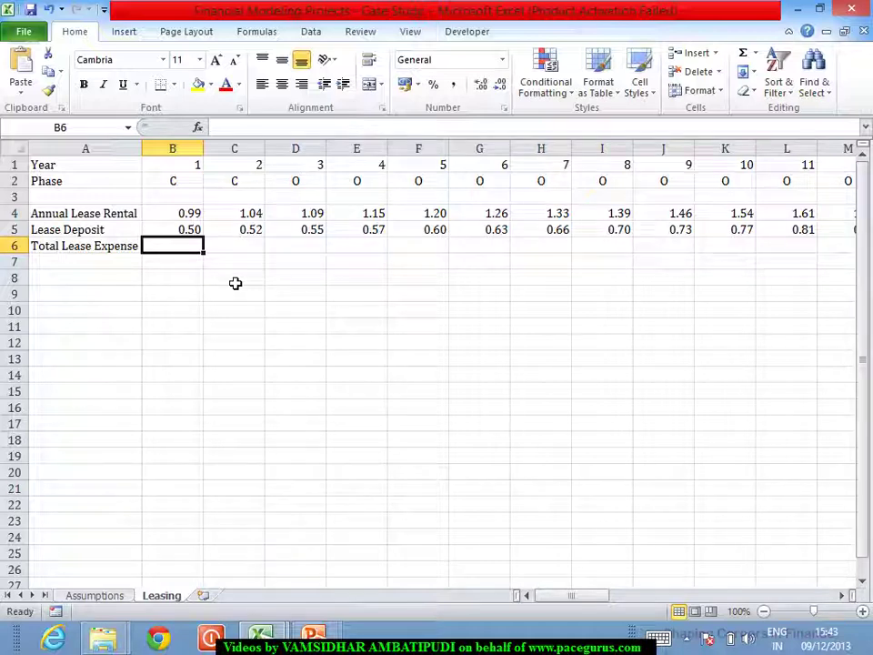
In B6, begin the formula =IF(B1=1,SUM(B4:B5), for the first-year case
key("Up")
key("Right")
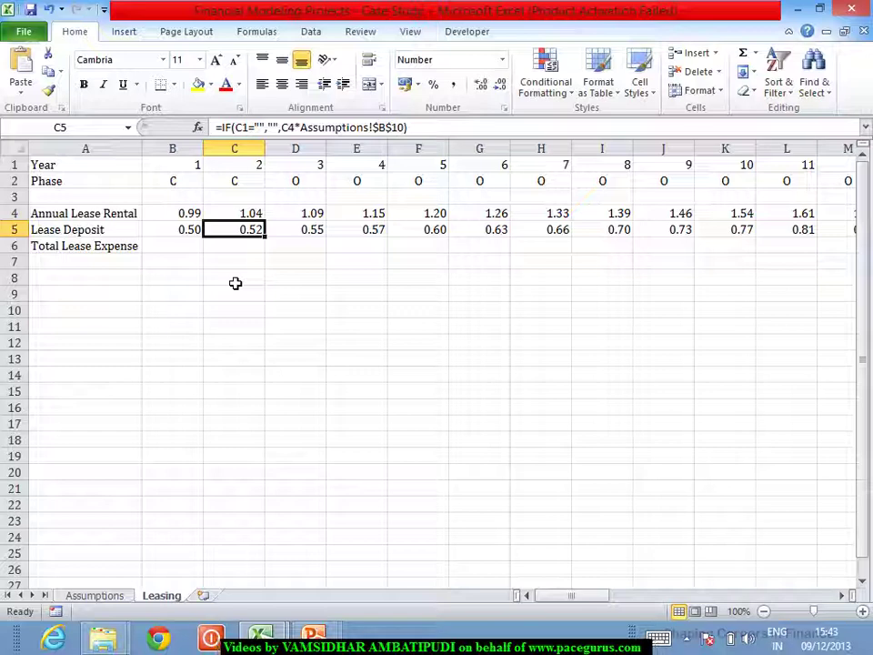
key("Down")
key("Left")
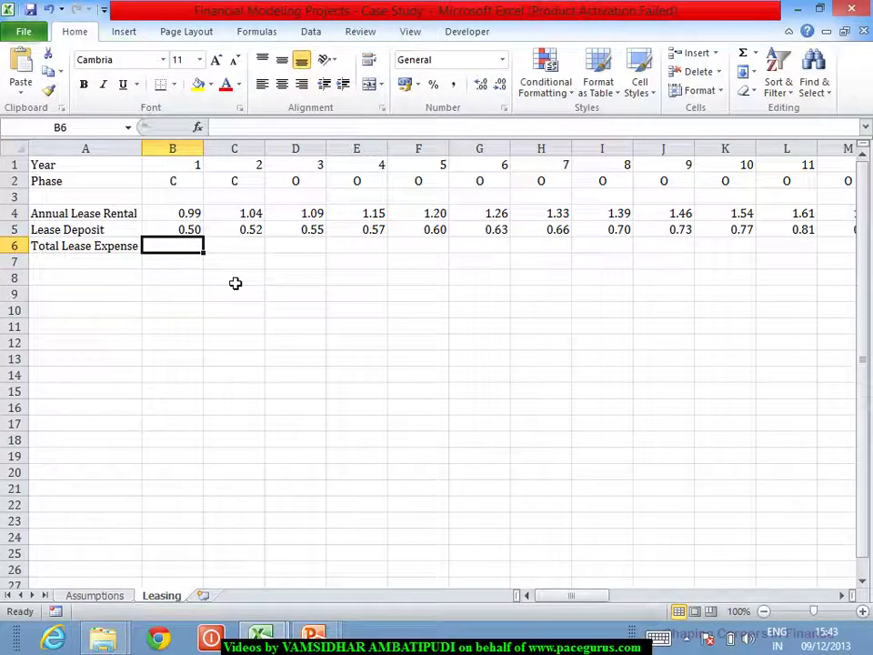
type("=if(")
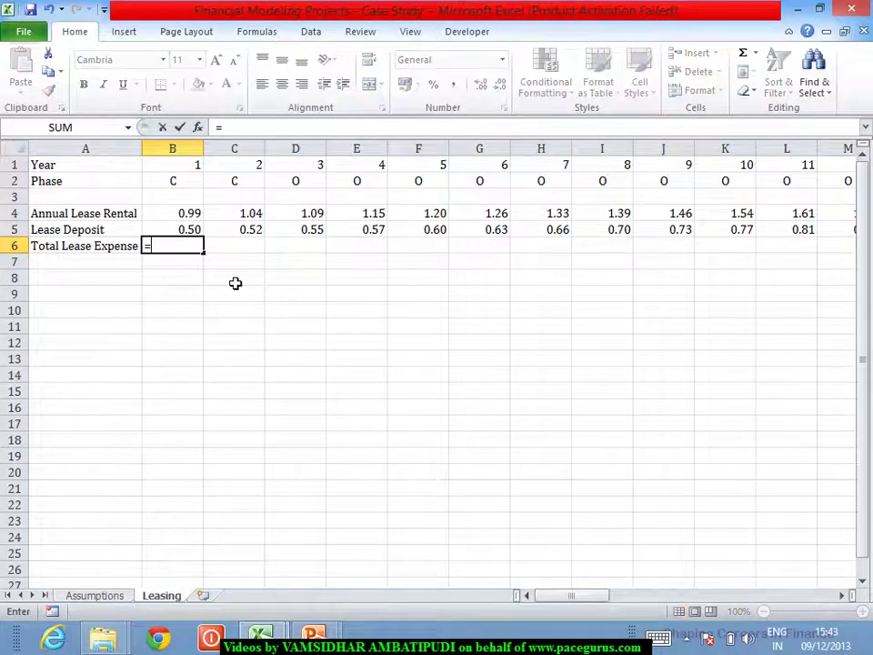
left_click(182, 166)
type("=")
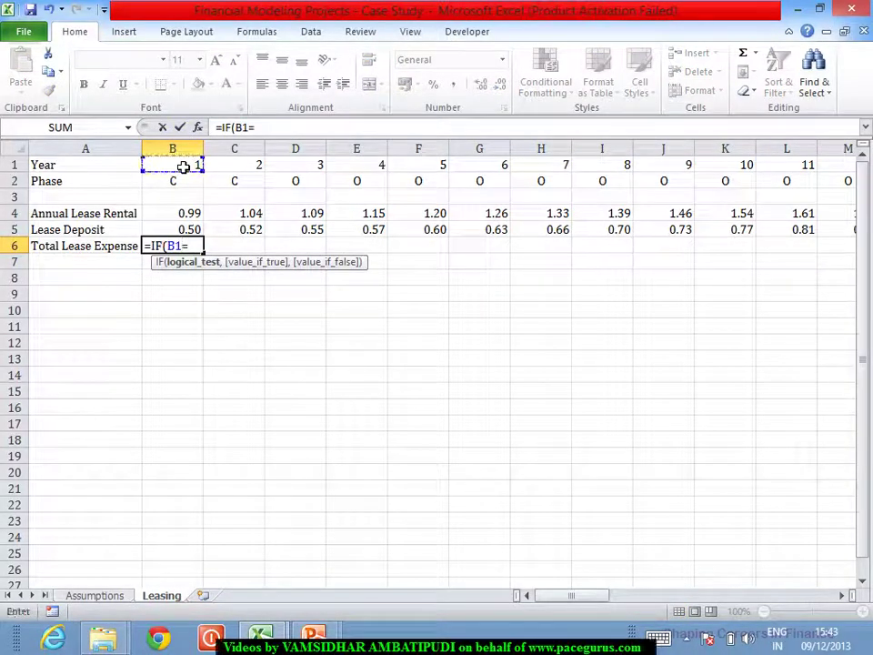
type("1,")
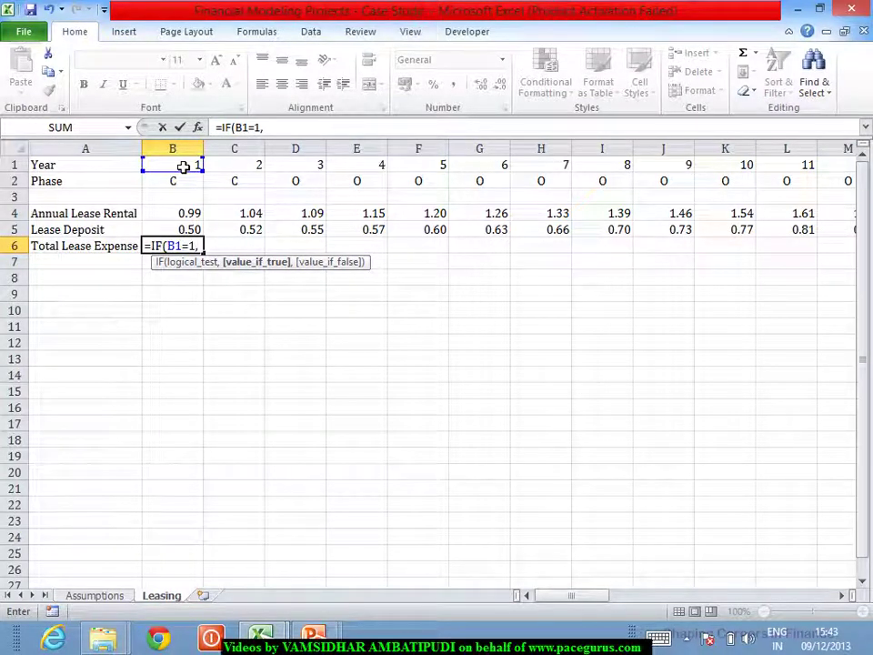
type("Sum")
key("Tab")
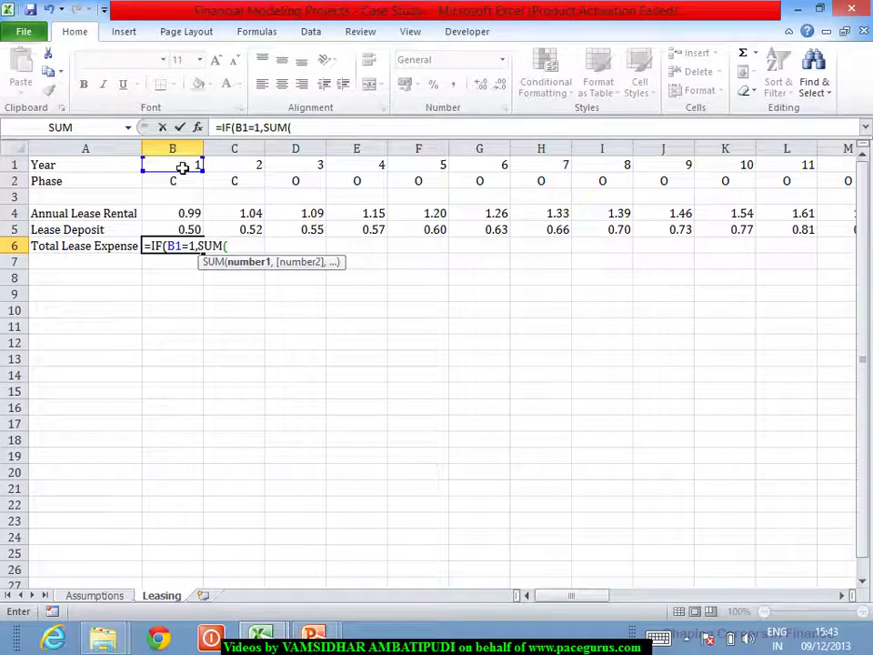
left_click_drag(179, 218, 179, 233)
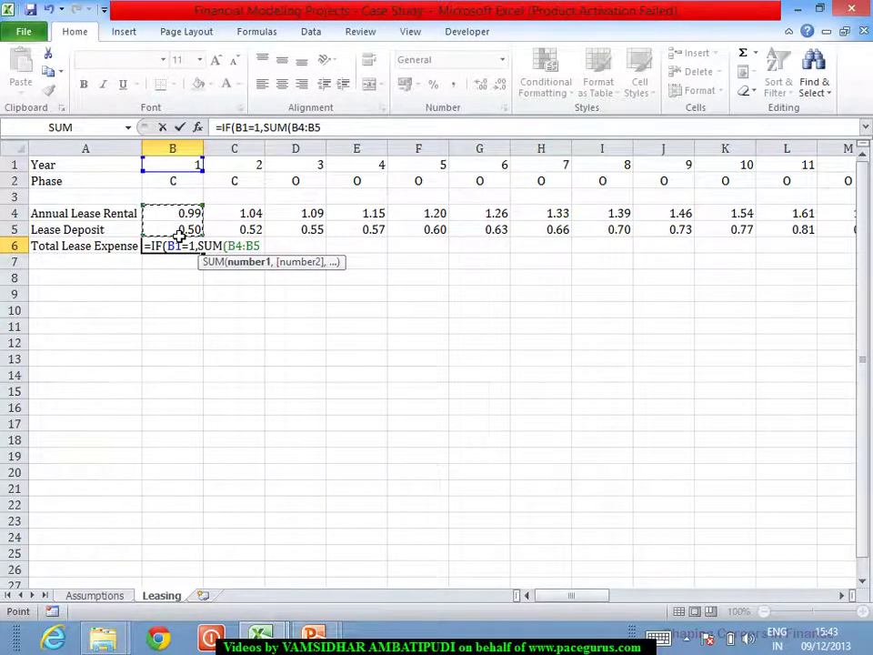
type("),")
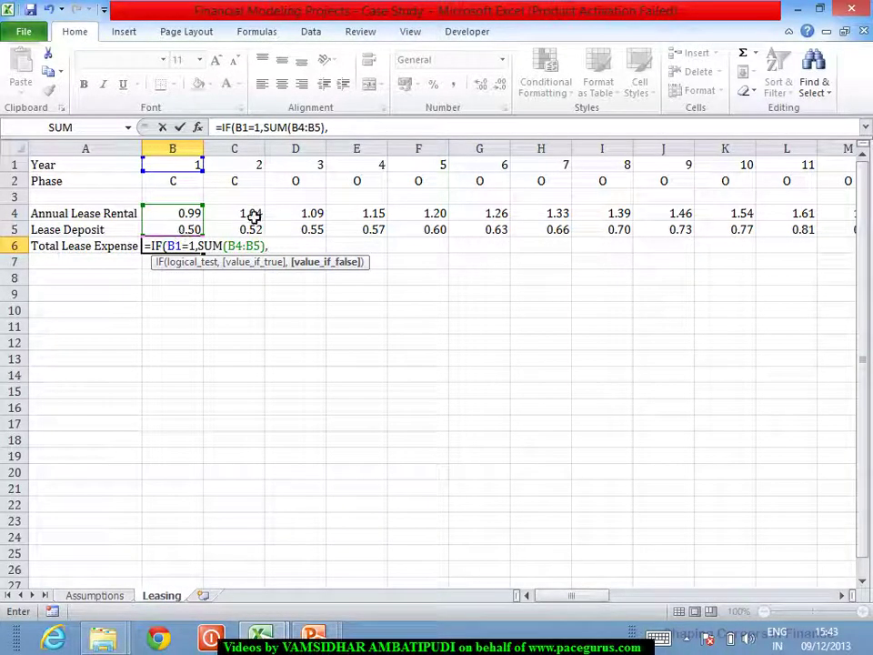
Add the otherwise case SUM(B4:B5)-A5 and commit B6, showing 1.485
left_click(193, 216)
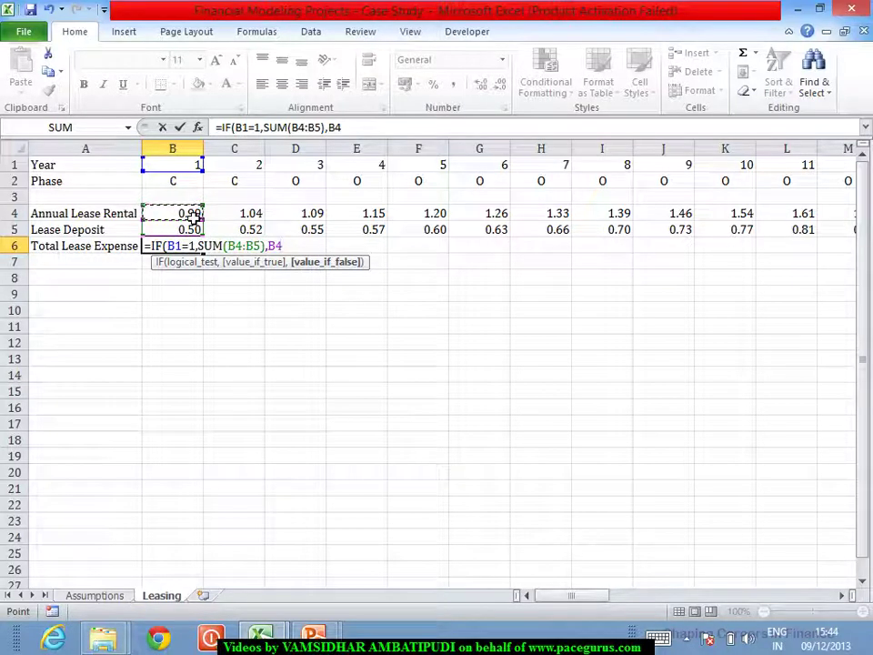
key("BackSpace")
key("BackSpace")
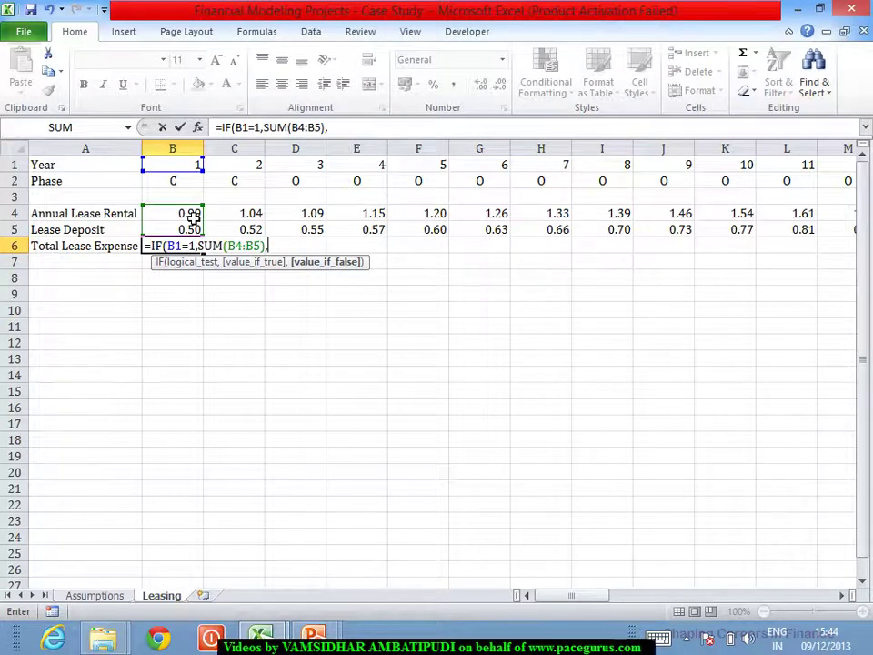
type("SUM(")
left_click_drag(193, 219, 193, 230)
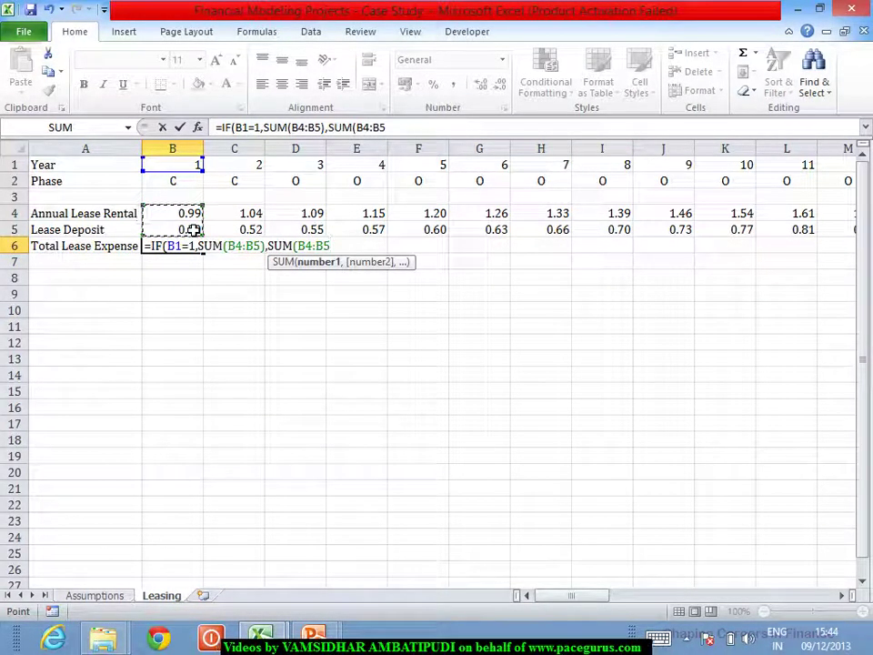
type(")-")
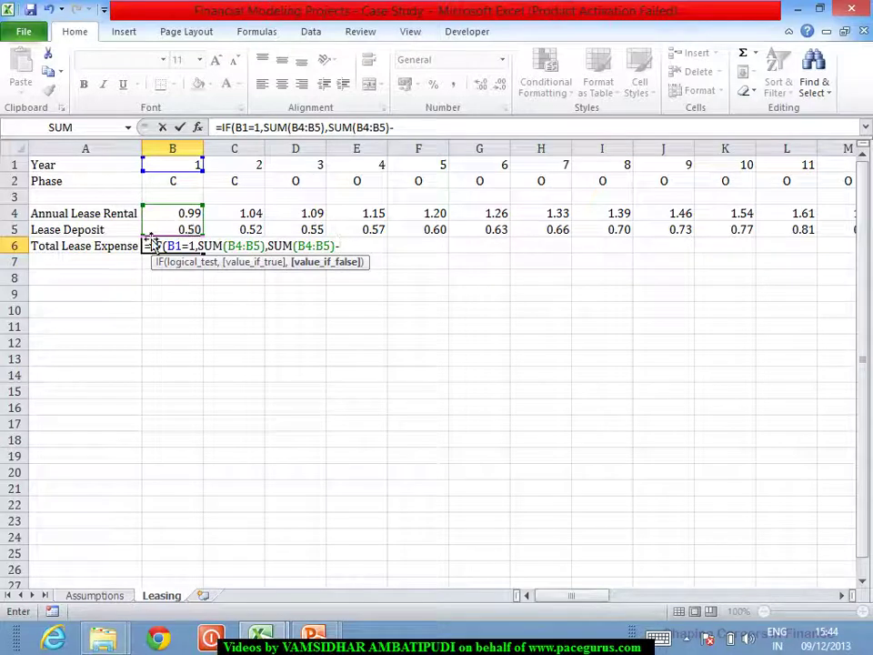
left_click(99, 230)
type(",")
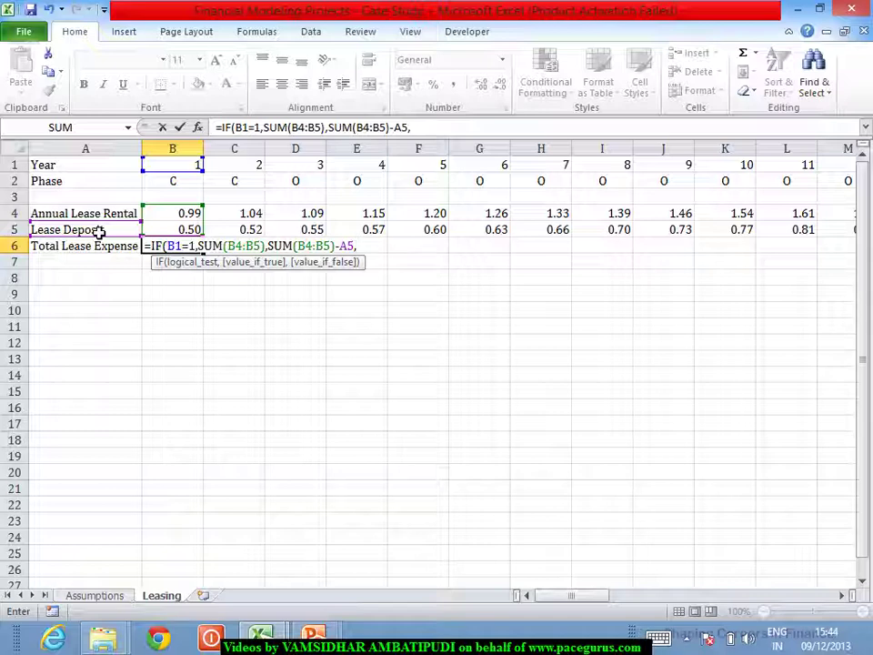
key("BackSpace")
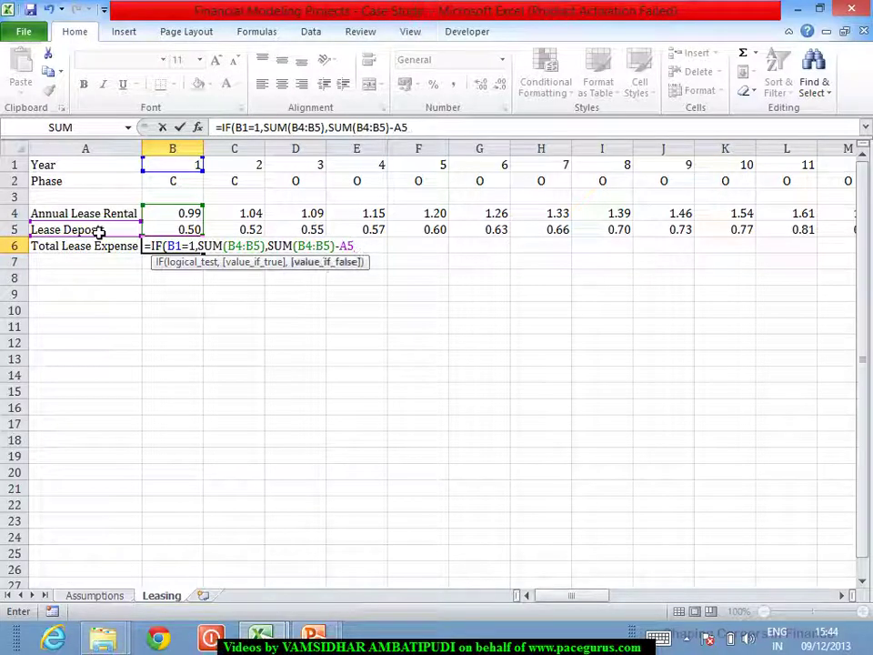
type(")")
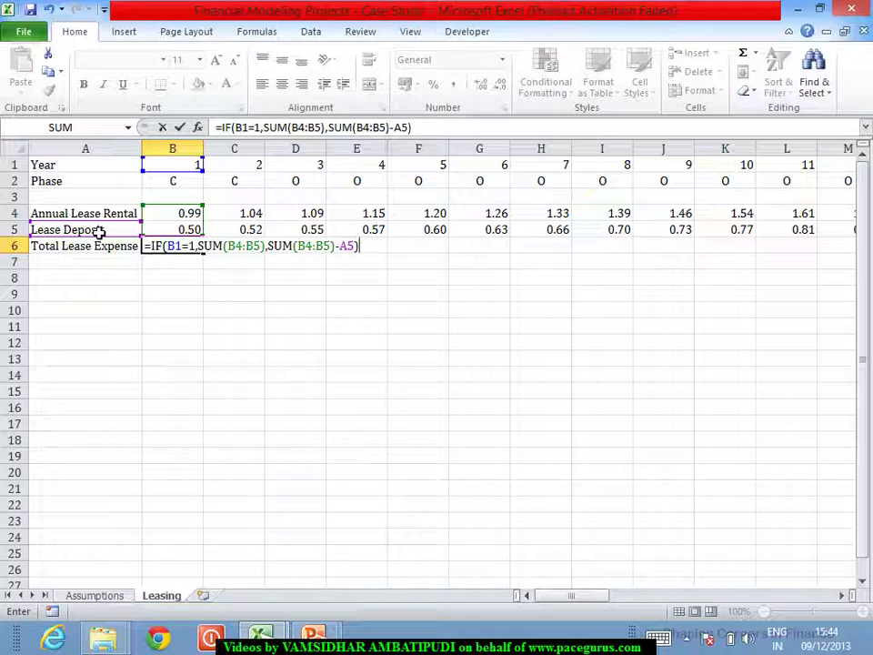
key("Return")
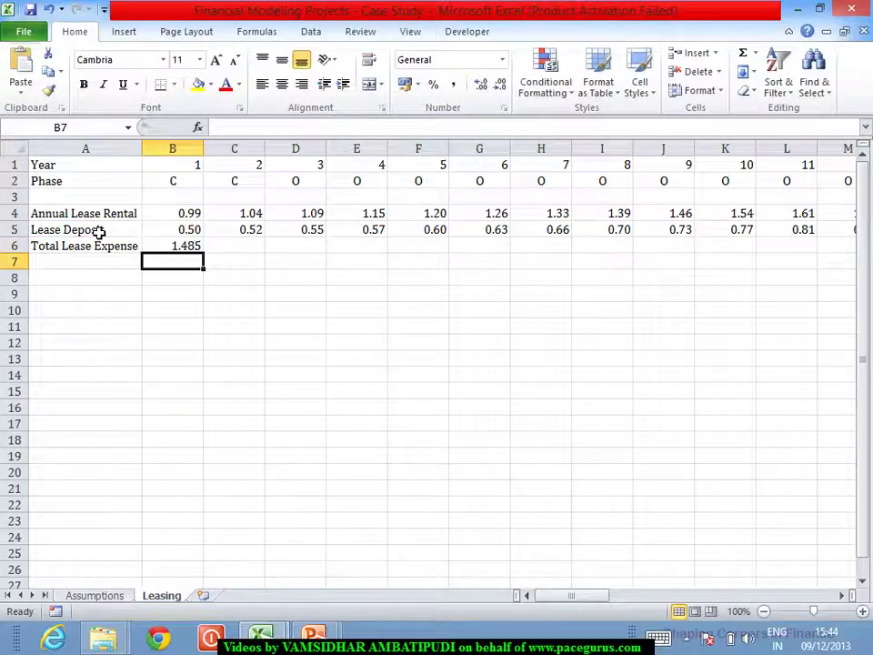
Fill the B6:C6 formulas across row 6 to column AZ, then select row 6 from B6
left_click(182, 249)
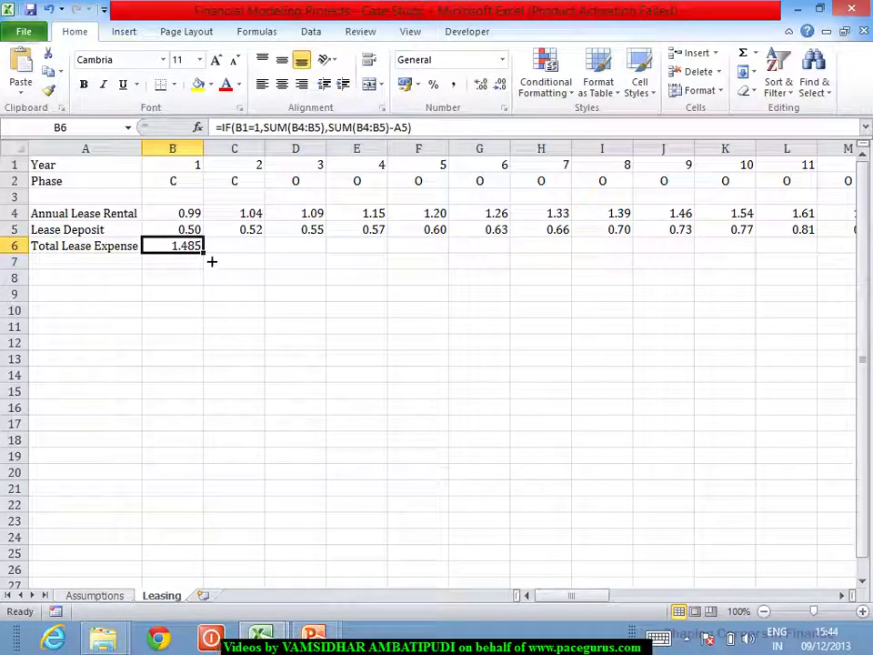
left_click_drag(203, 253, 253, 270)
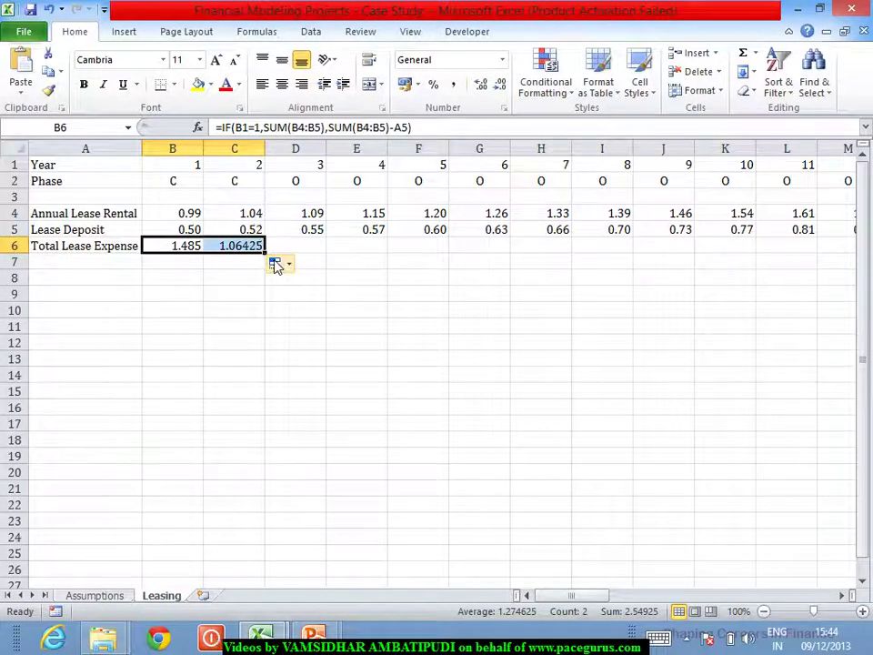
left_click_drag(265, 254, 597, 342)
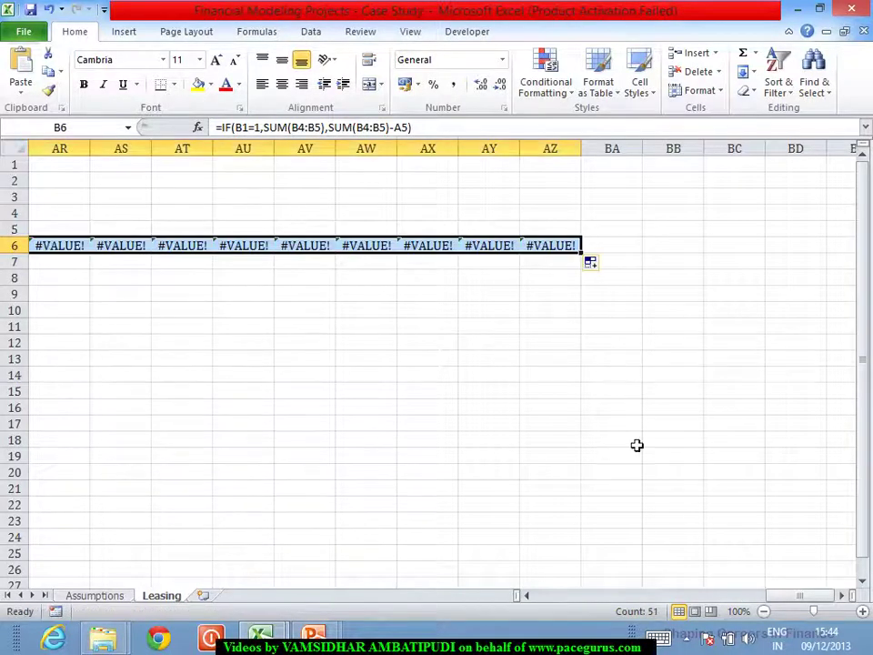
left_click_drag(776, 598, 740, 613)
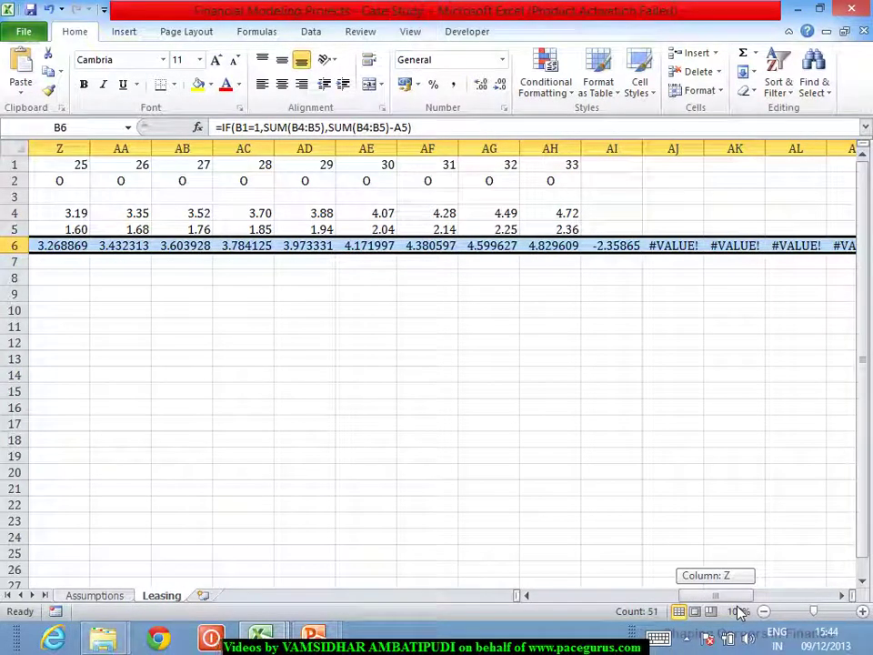
left_click_drag(740, 612, 734, 602)
mouse_move(733, 587)
left_mouse_down()
mouse_move(736, 596)
mouse_move(733, 565)
left_mouse_up()
left_click_drag(866, 530, 864, 437)
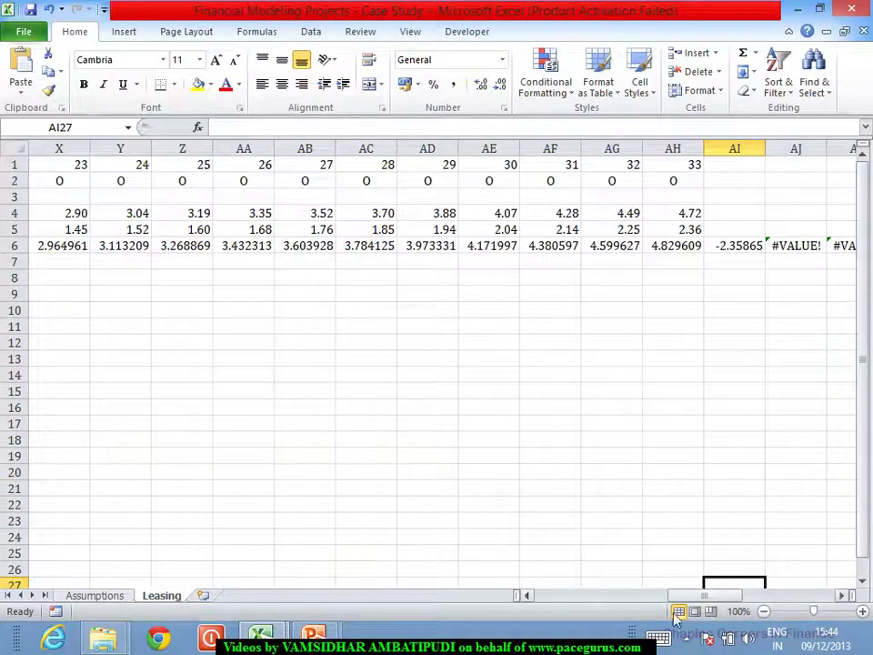
left_click_drag(703, 596, 557, 621)
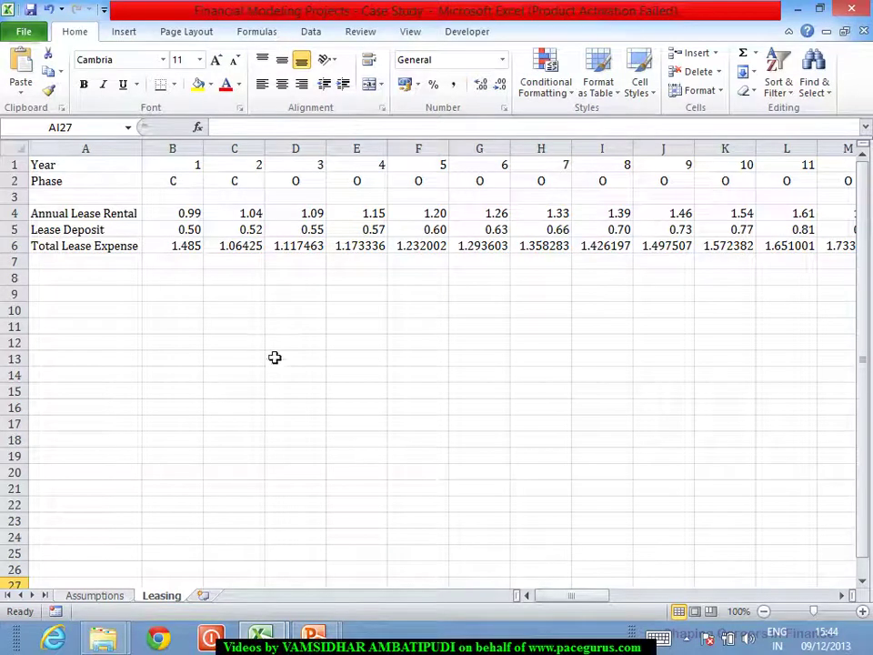
left_click(182, 246)
key("ctrl+shift+Right")
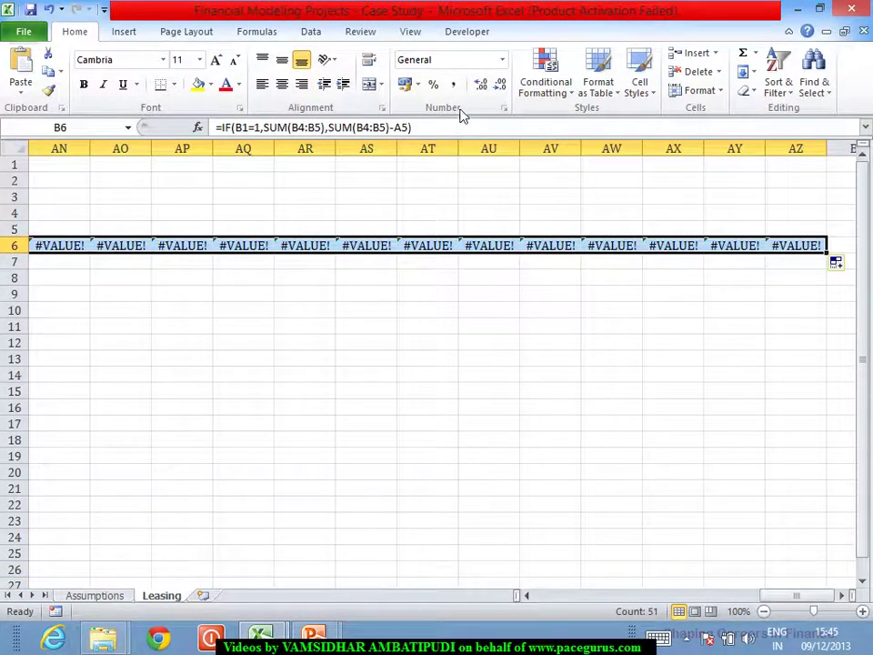
Format the Total Lease Expense row as Number with 2 decimal places
right_click(384, 253)
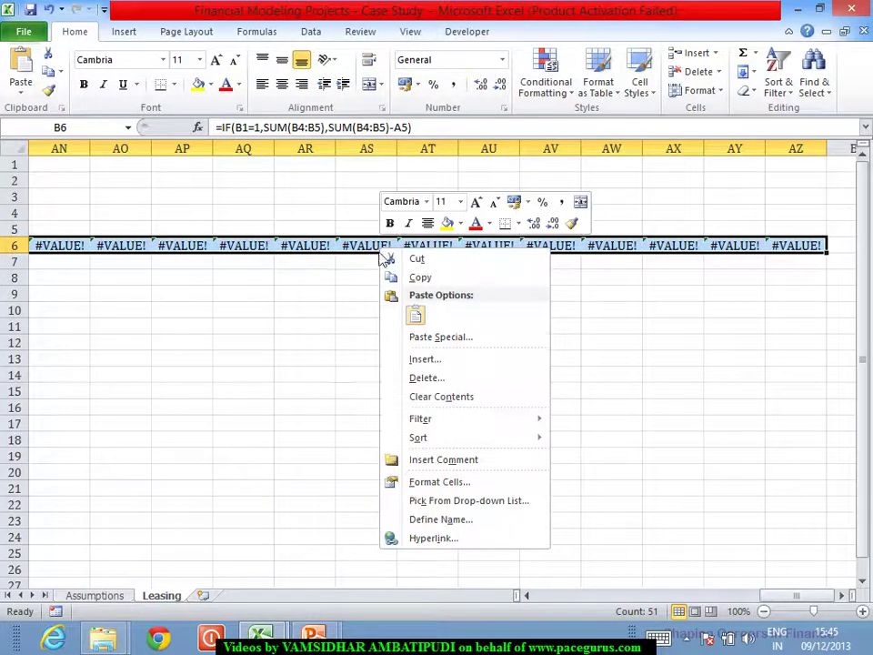
left_click(438, 483)
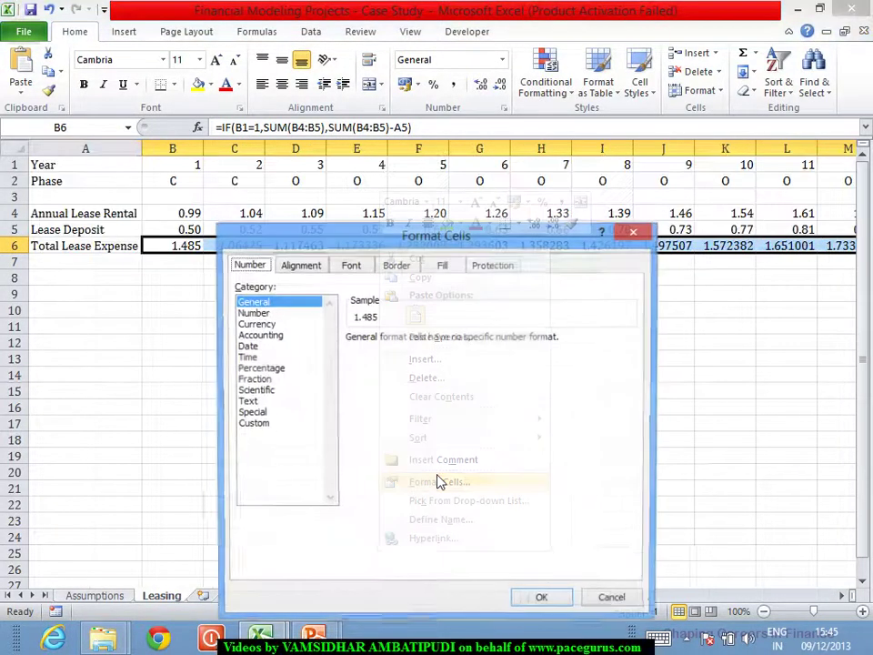
left_click(276, 313)
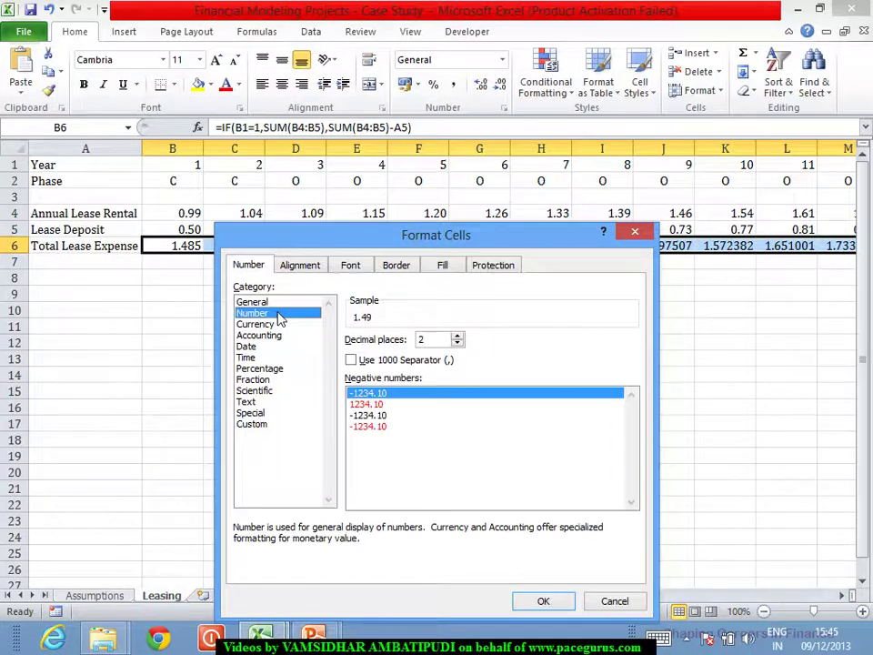
left_click(544, 603)
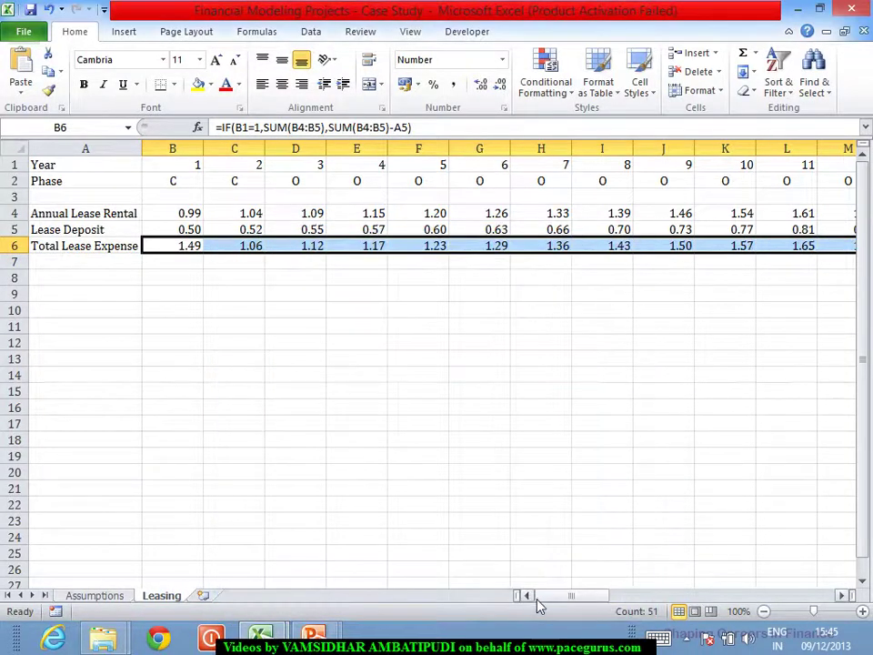
left_click(349, 378)
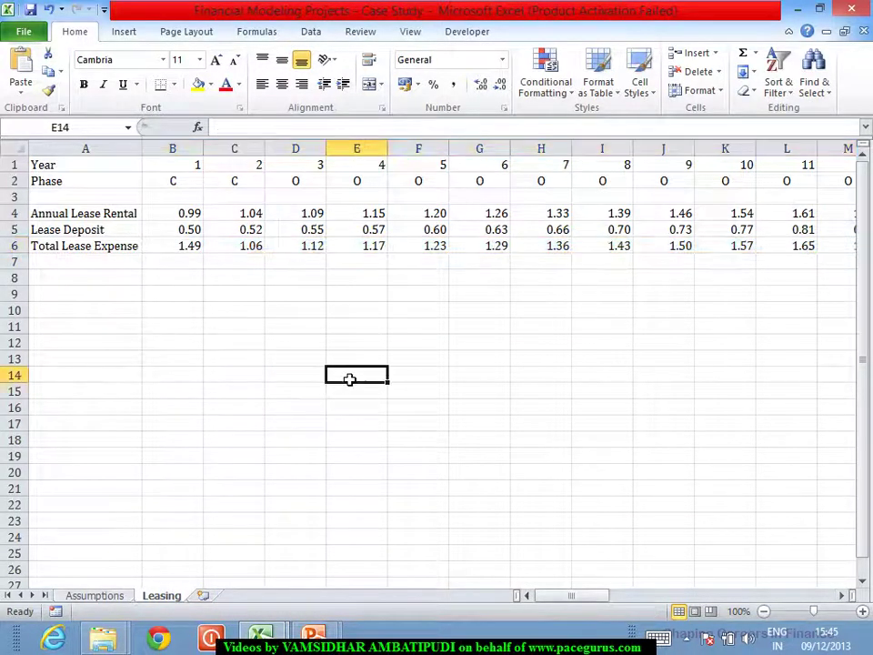
left_click(178, 247)
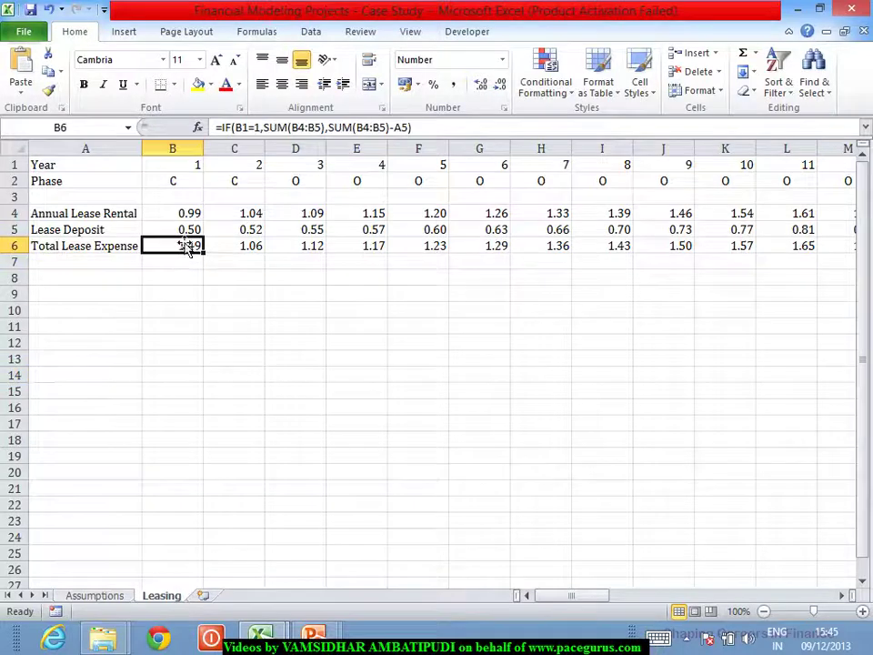
Wrap B6's formula in IF(B1="","", …) so empty years return blank
left_click(225, 133)
type("IF(")
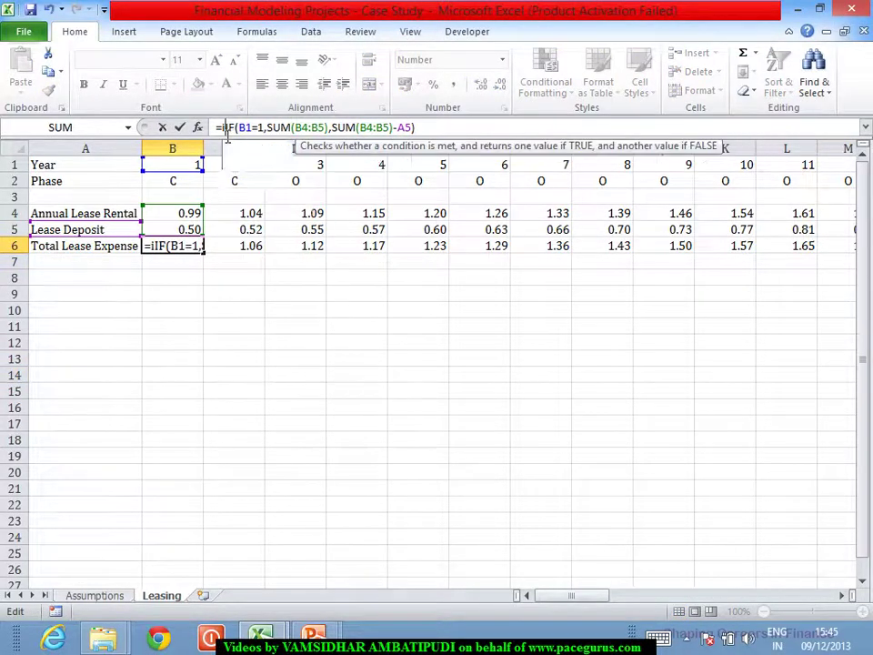
left_click(179, 169)
type("=\"\"")
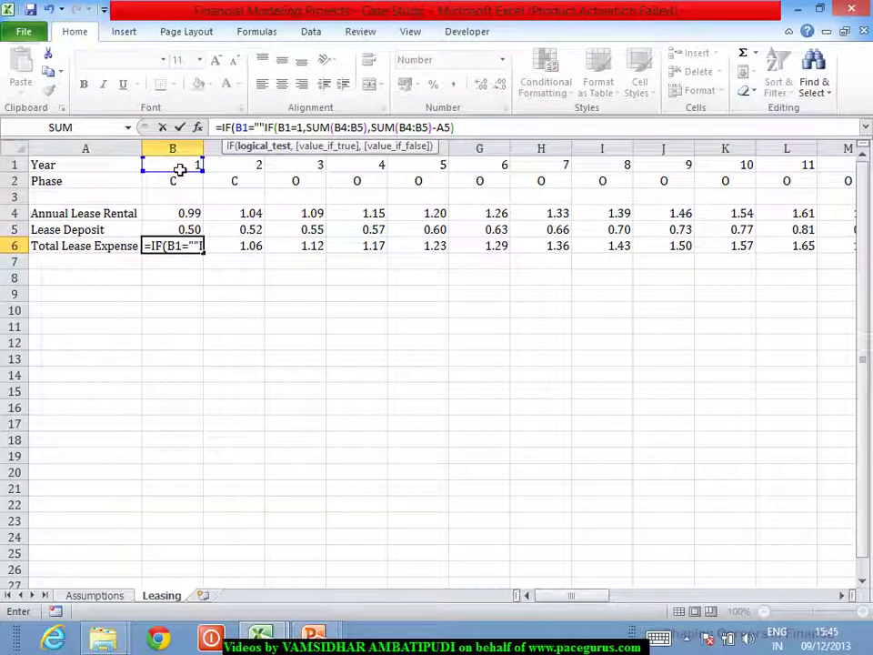
type(",\"\"")
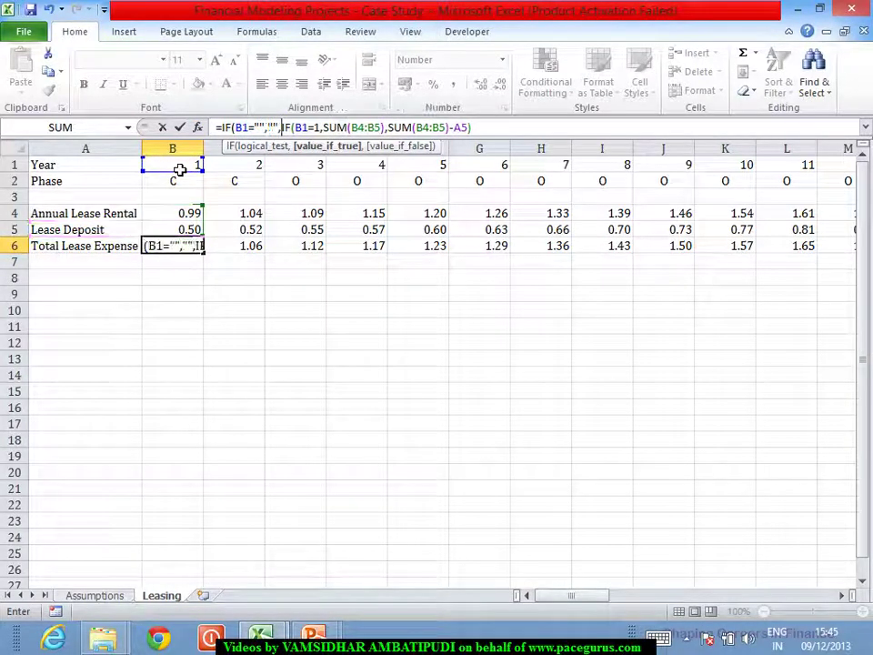
type(",")
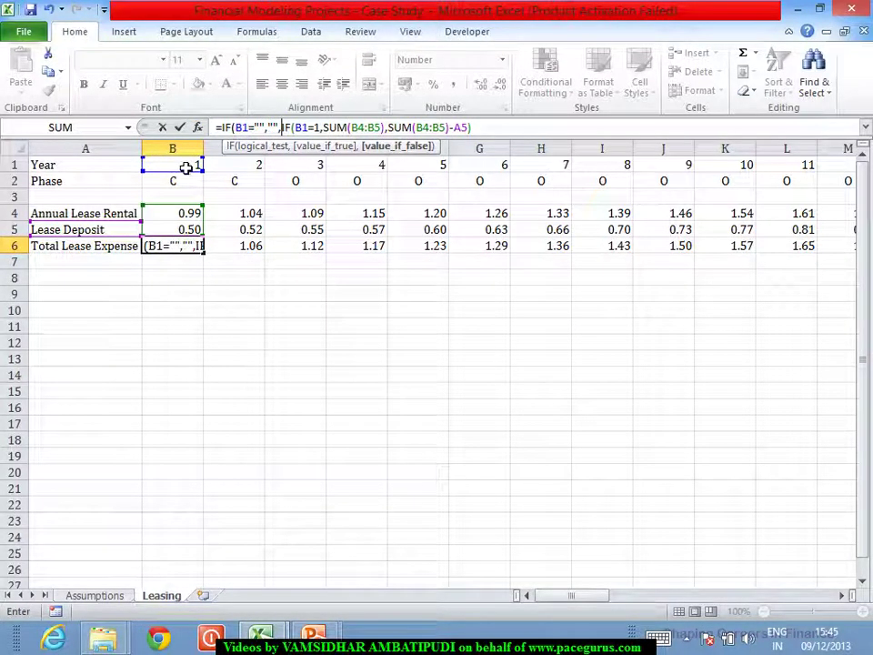
left_click(493, 132)
type(")")
key("Return")
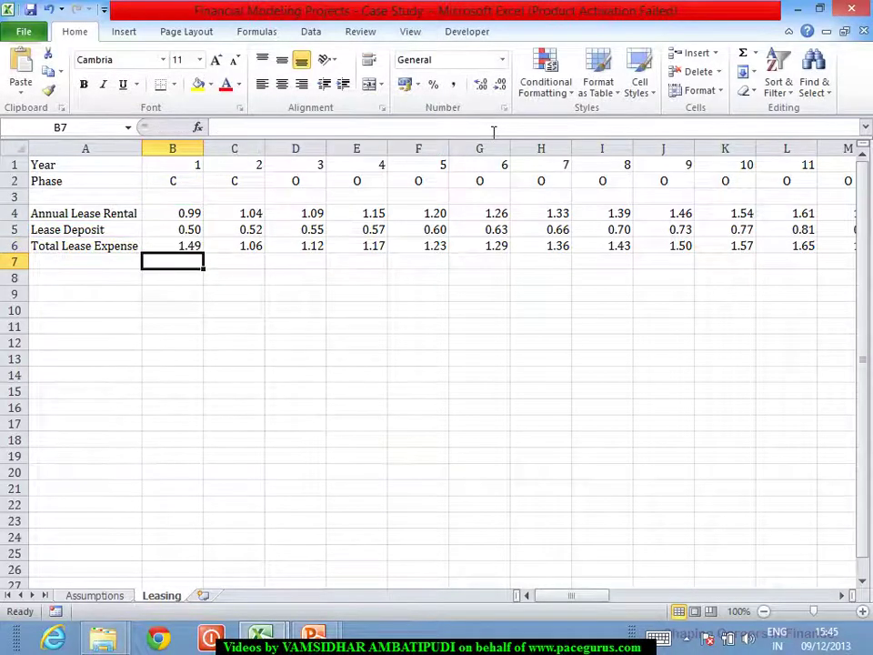
Refill the revised B6 formula across row 6 to column BA
left_click(160, 246)
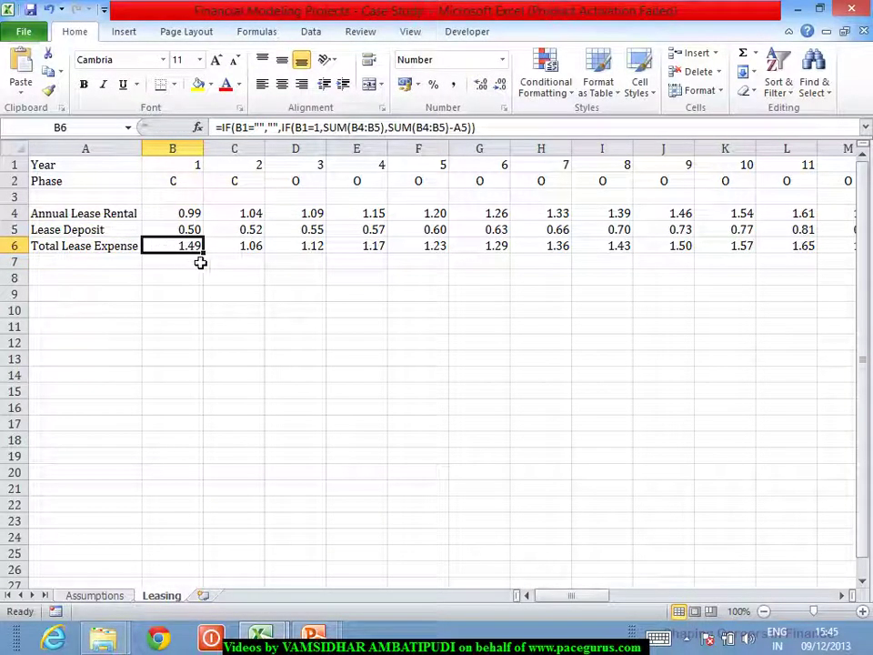
left_click_drag(209, 261, 864, 363)
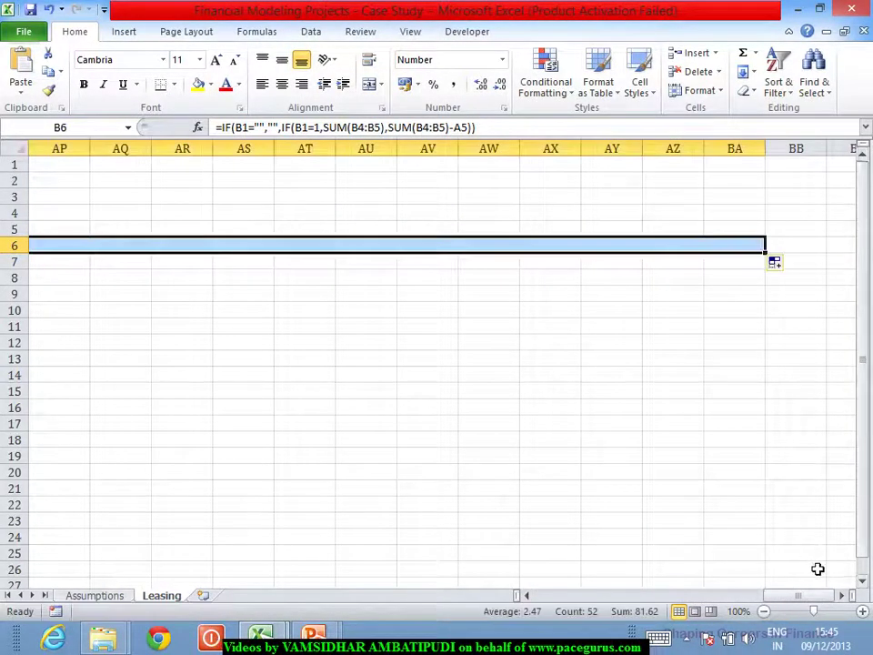
left_click_drag(787, 600, 551, 608)
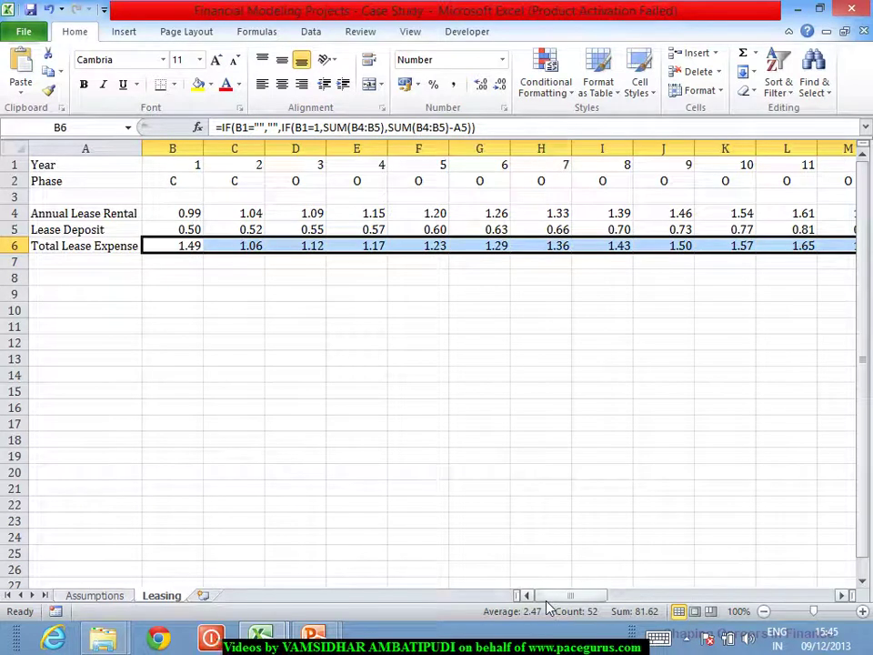
left_click(291, 346)
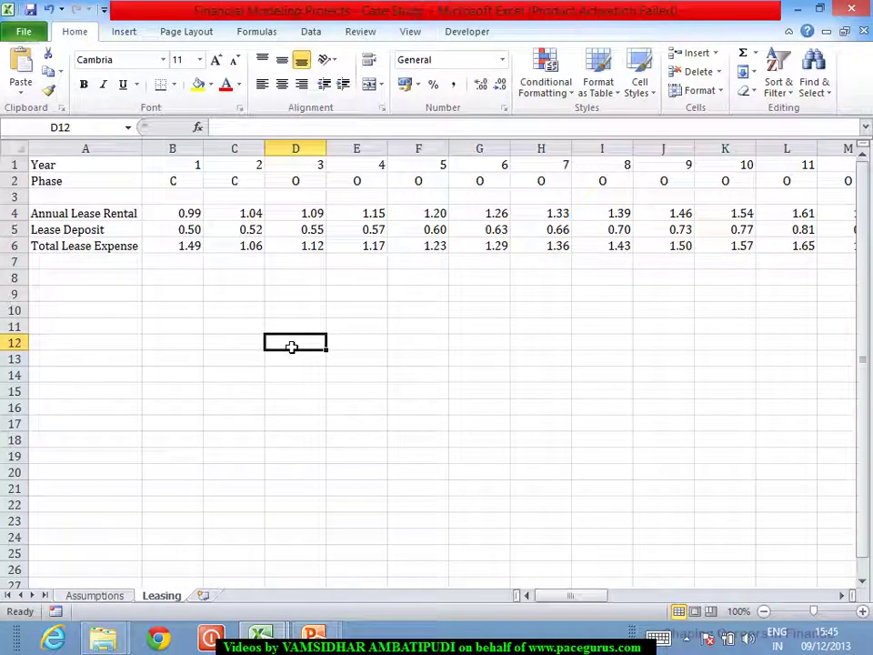
Select B6 and open its IF(B1="","",…) formula in the formula bar
left_click(195, 248)
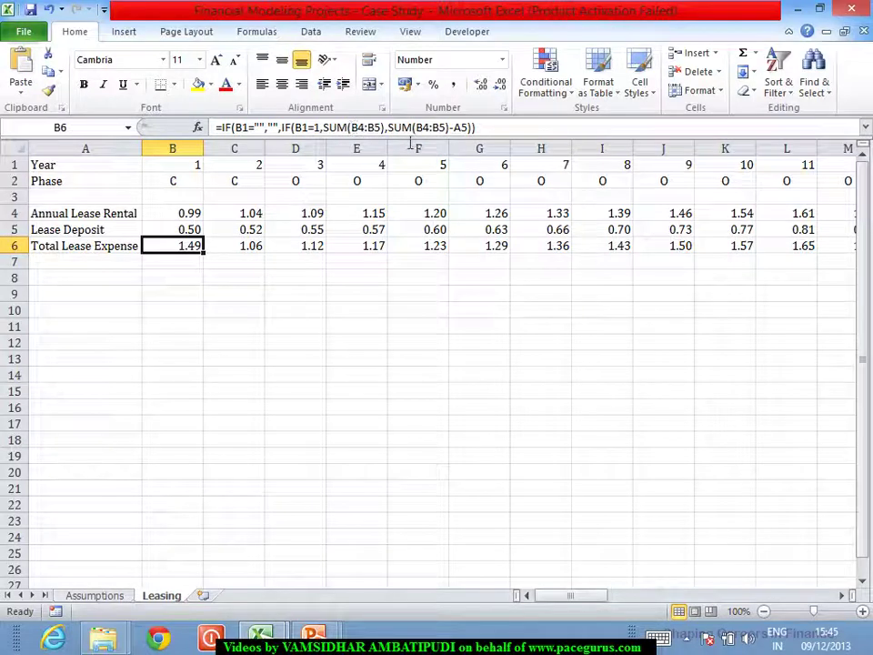
left_click(332, 132)
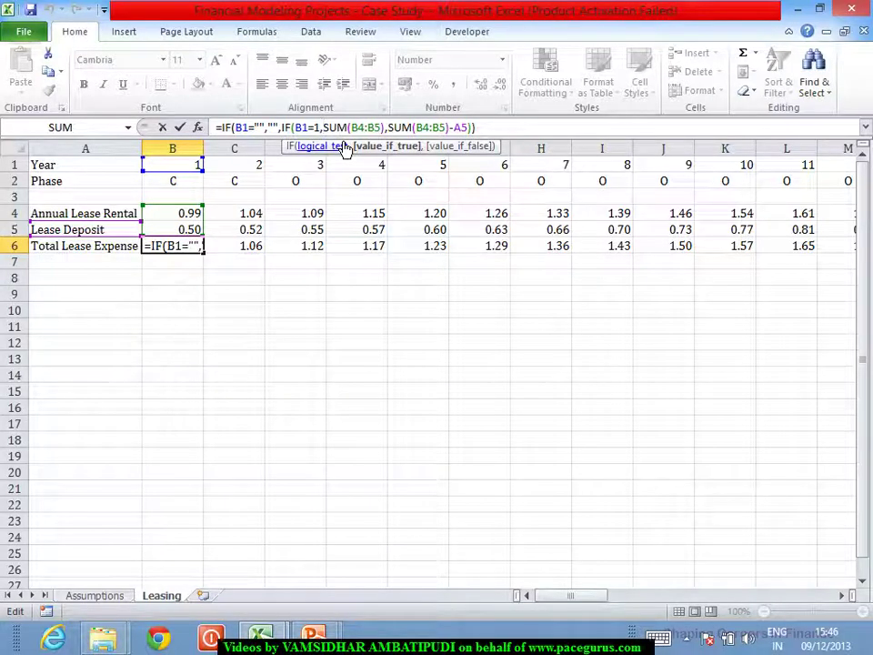
Insert IF(B1=SUM( before the otherwise-case SUM(B4:B5)-A5 in B6's formula
type("if")
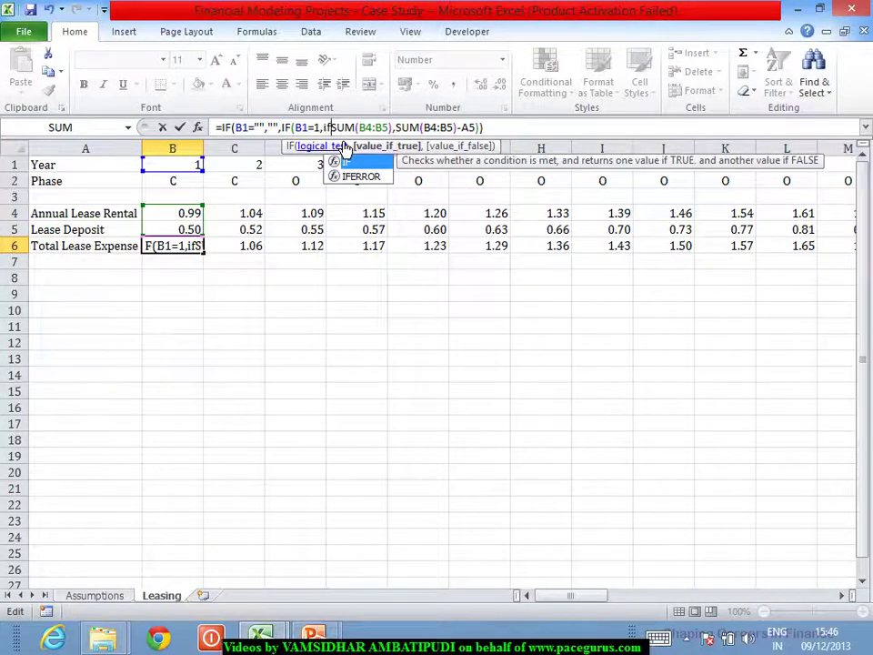
key("BackSpace")
key("BackSpace")
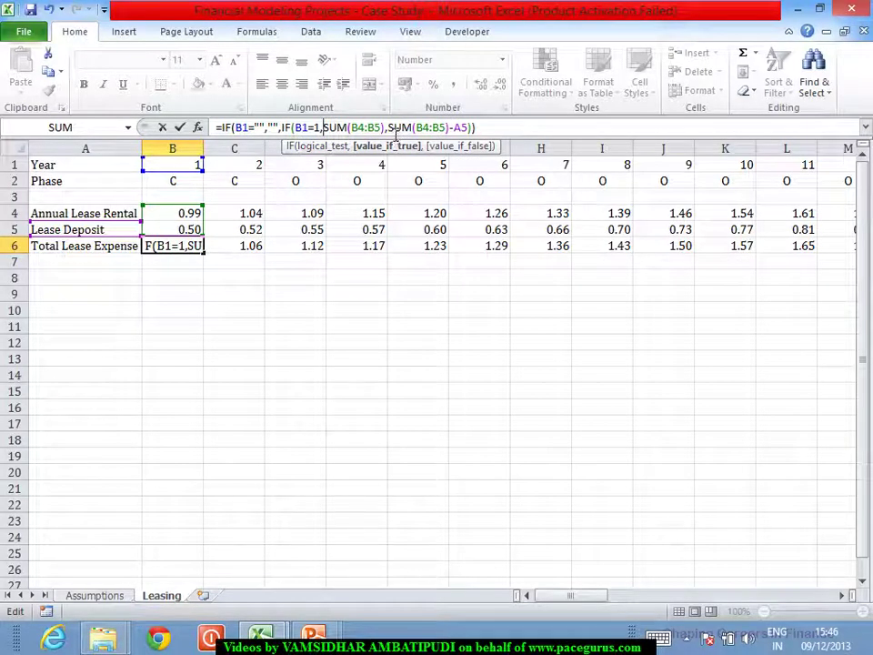
left_click(396, 133)
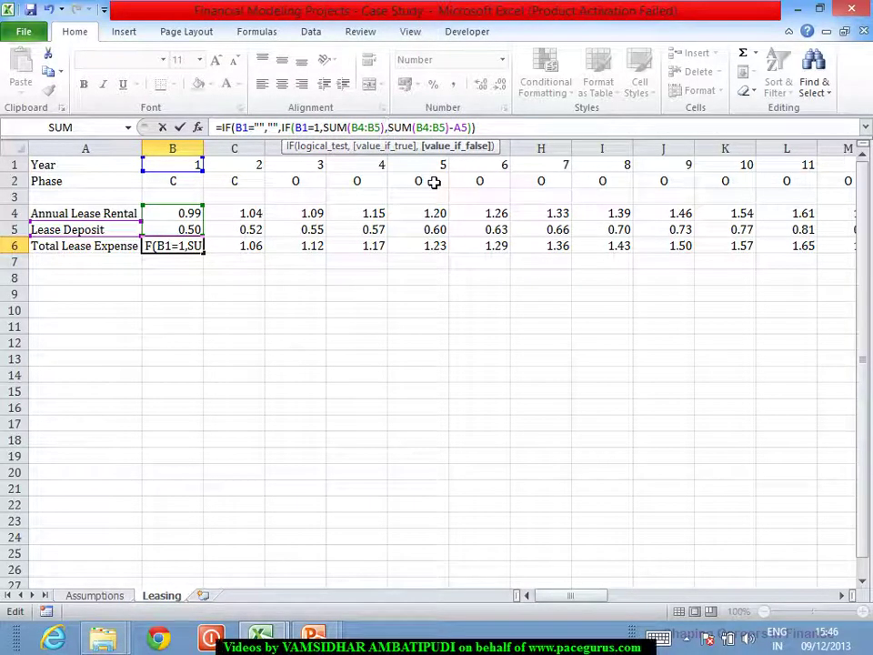
type("if")
key("Tab")
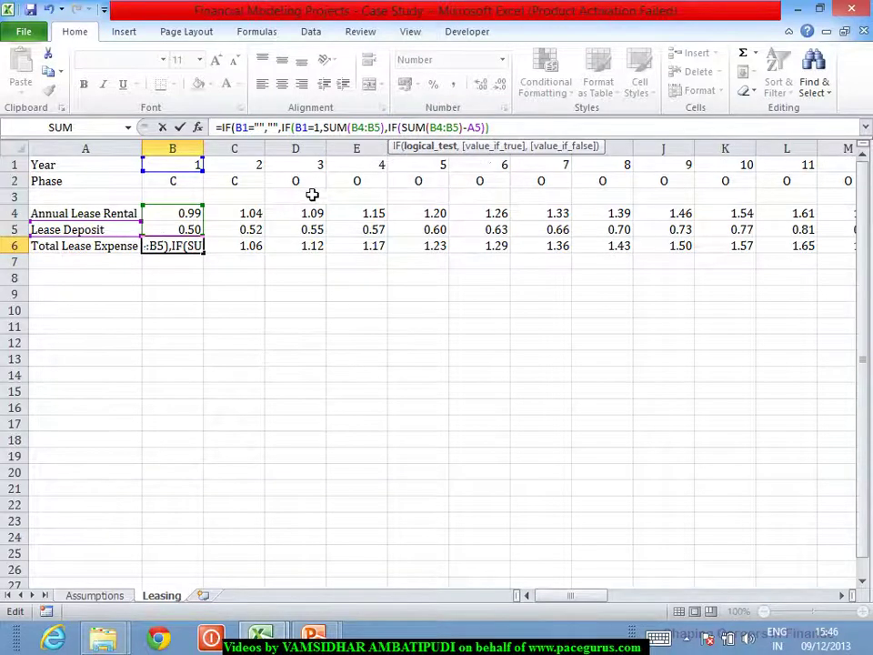
left_click(200, 167)
type("=")
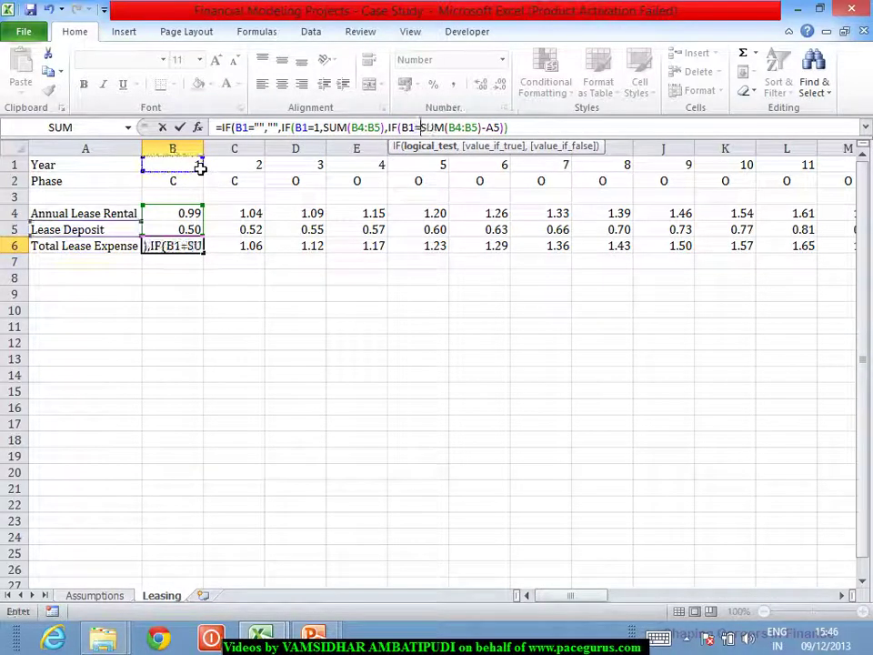
type("SUM(")
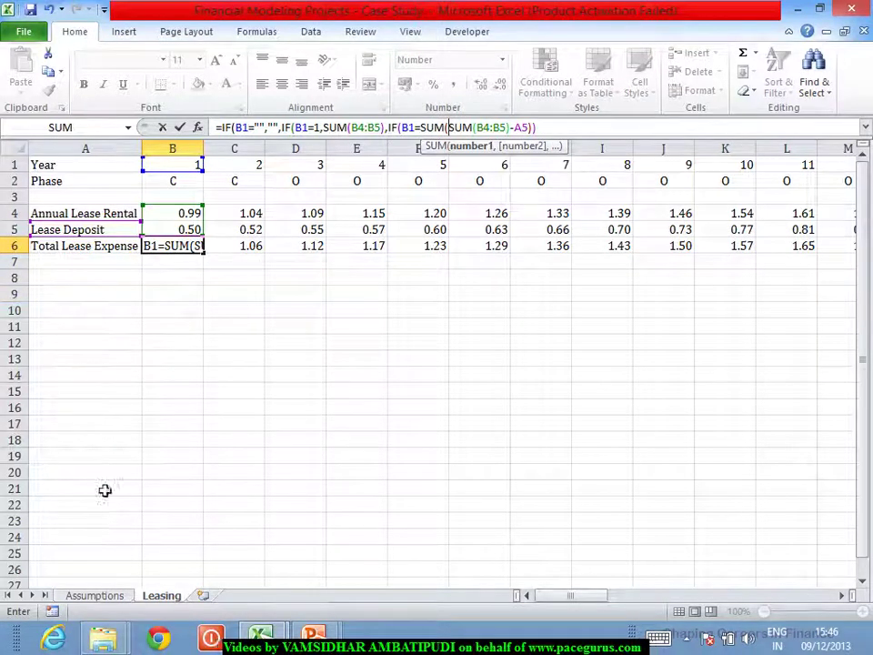
Complete the test with the absolute range Assumptions!$B$4:$B$5, back on the Leasing sheet
left_click(106, 598)
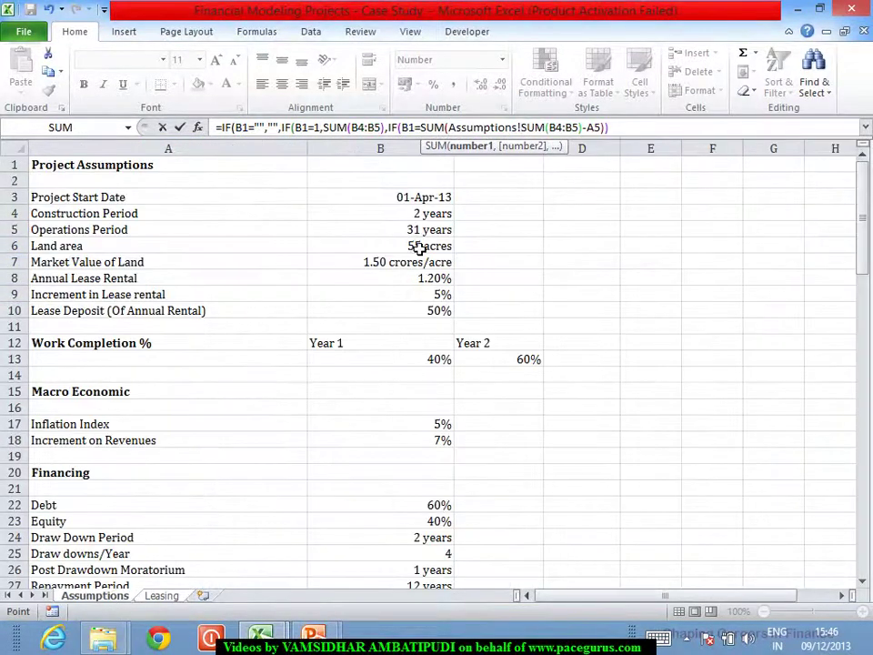
left_click_drag(418, 222, 418, 233)
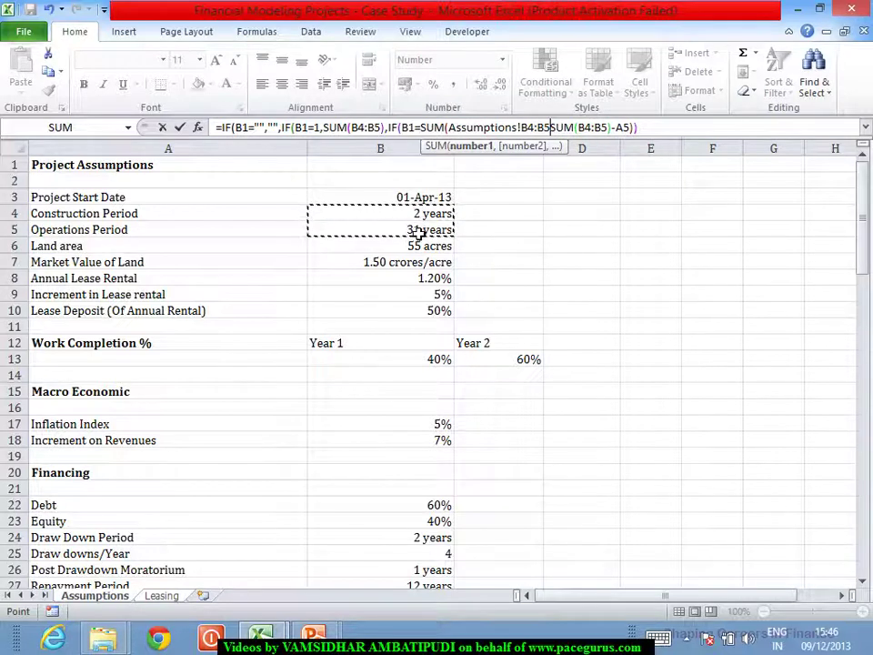
key("F4")
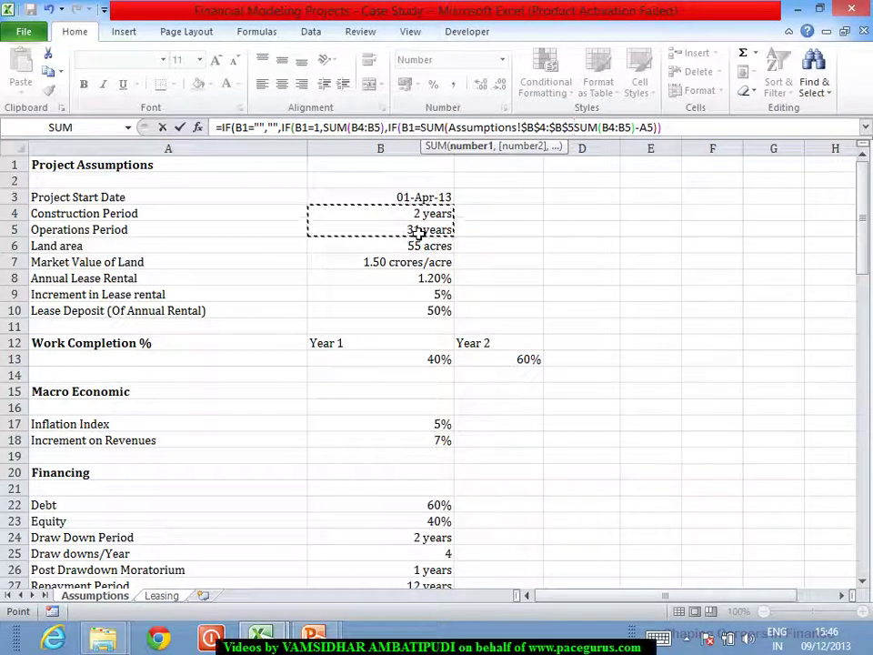
type("),")
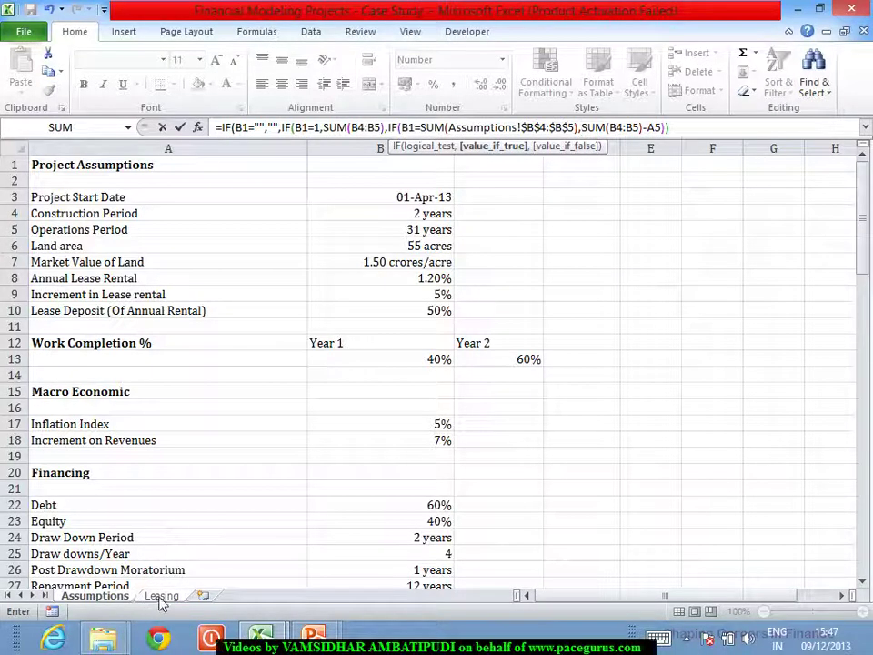
left_click(161, 596)
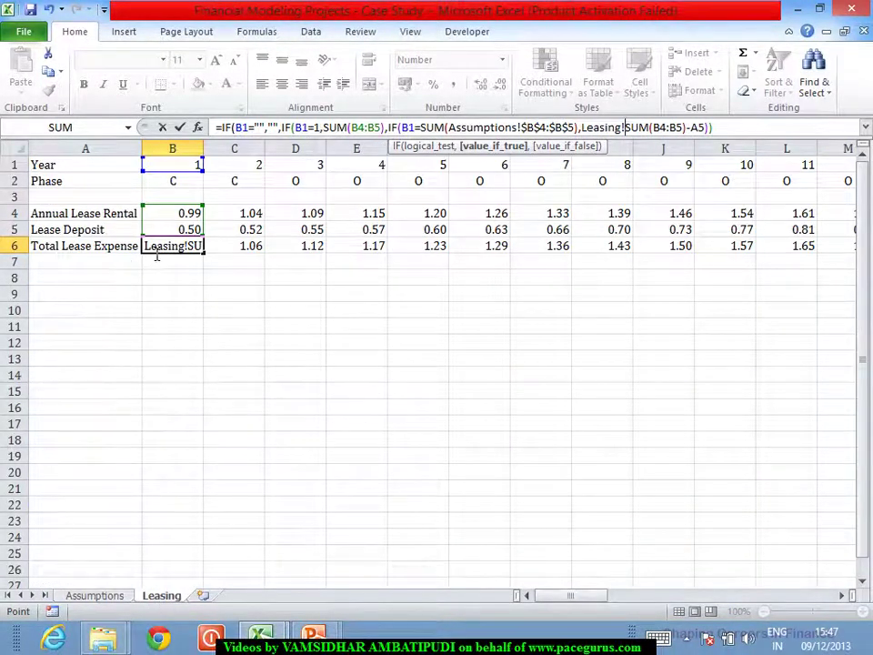
Add B4-B5 as the final-year result, close the IF and commit B6
left_click(184, 218)
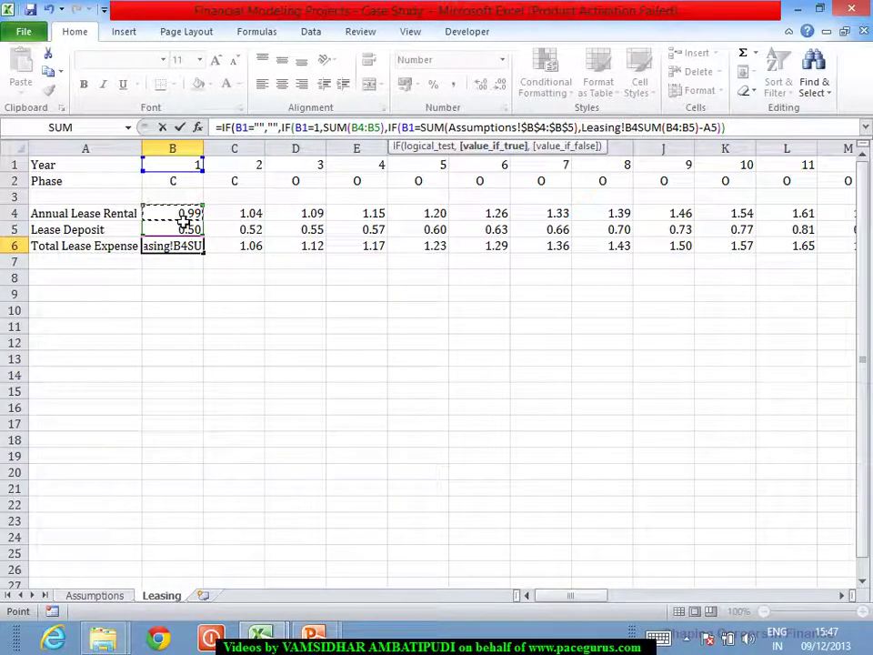
type("-")
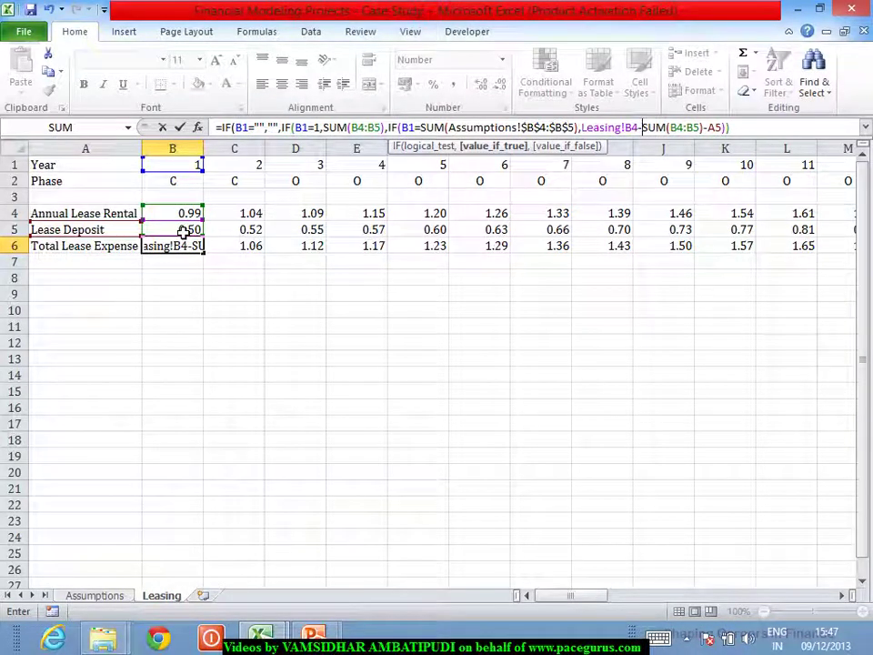
left_click(183, 232)
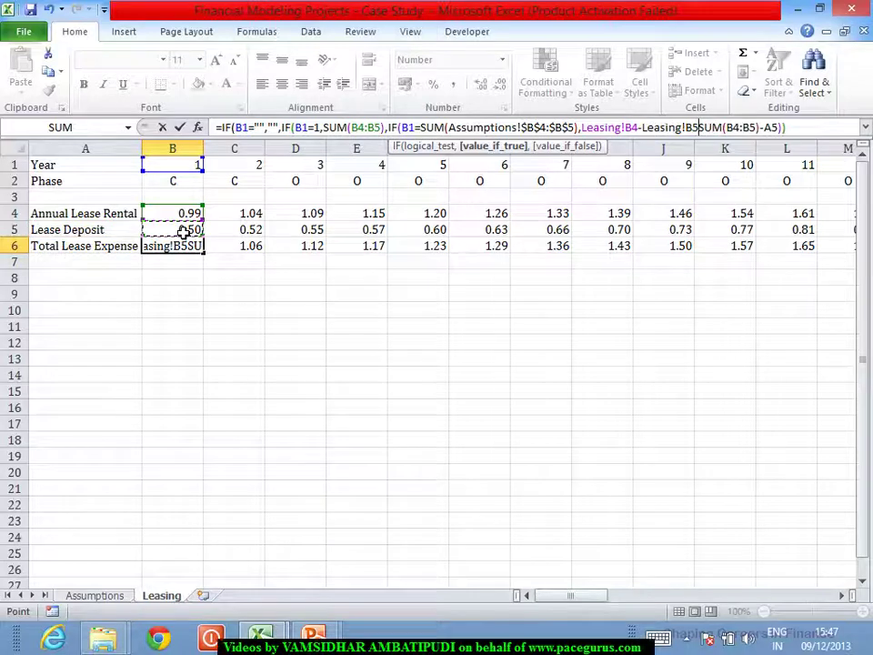
type(",")
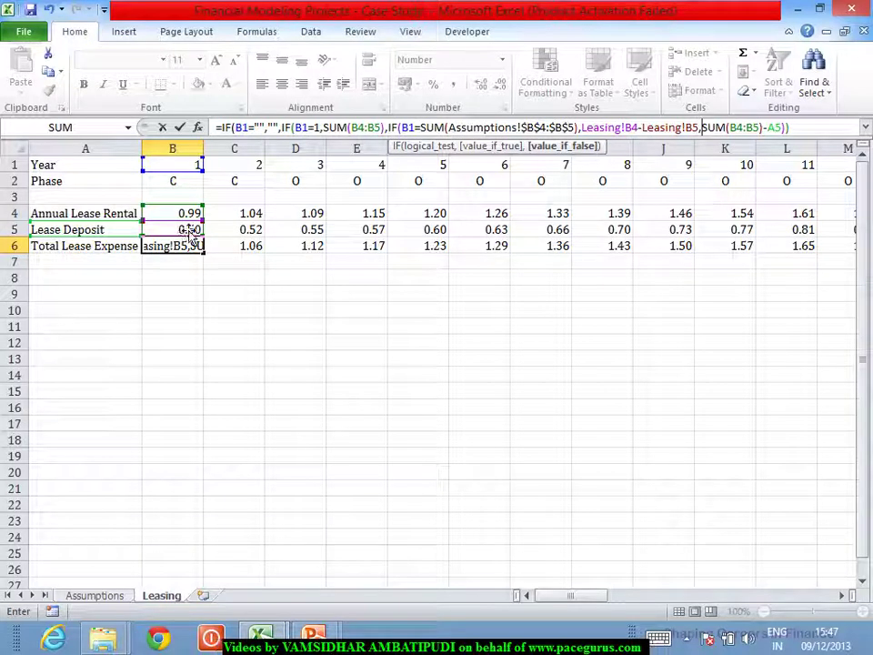
left_click(813, 133)
type(")")
key("Return")
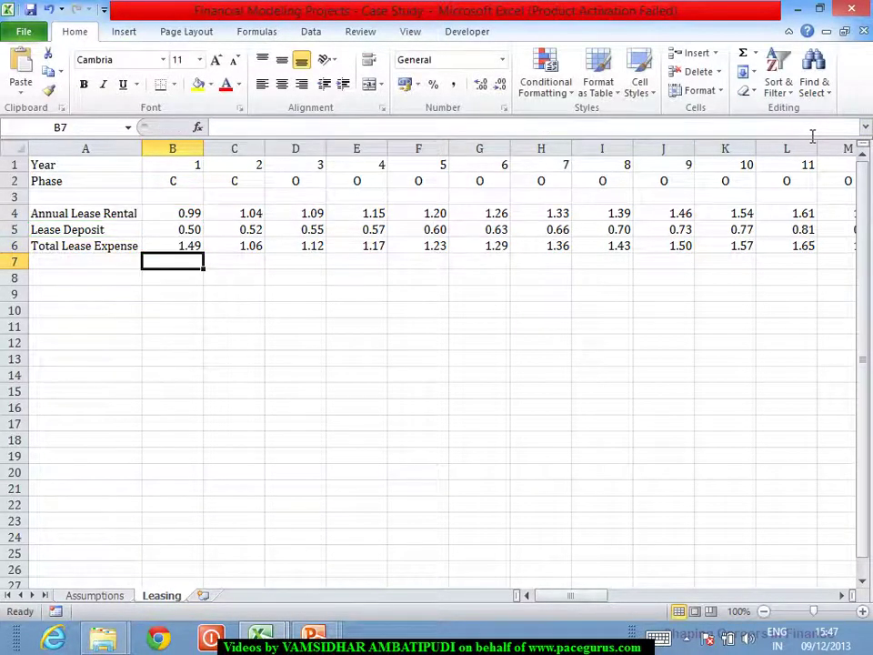
Fill the Total Lease Expense formula from B6 across row 6 through year 33
left_click(182, 249)
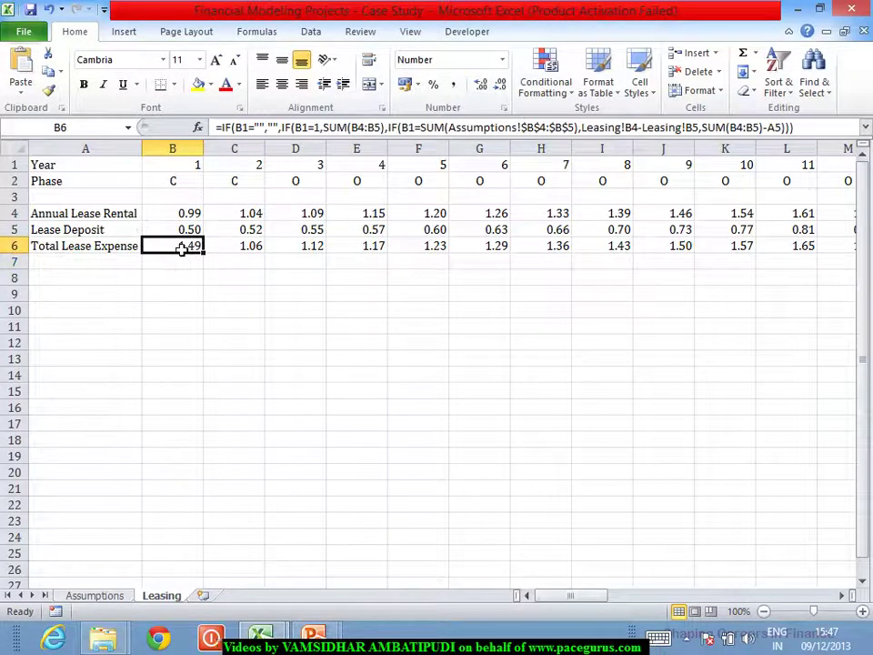
left_click_drag(210, 263, 797, 437)
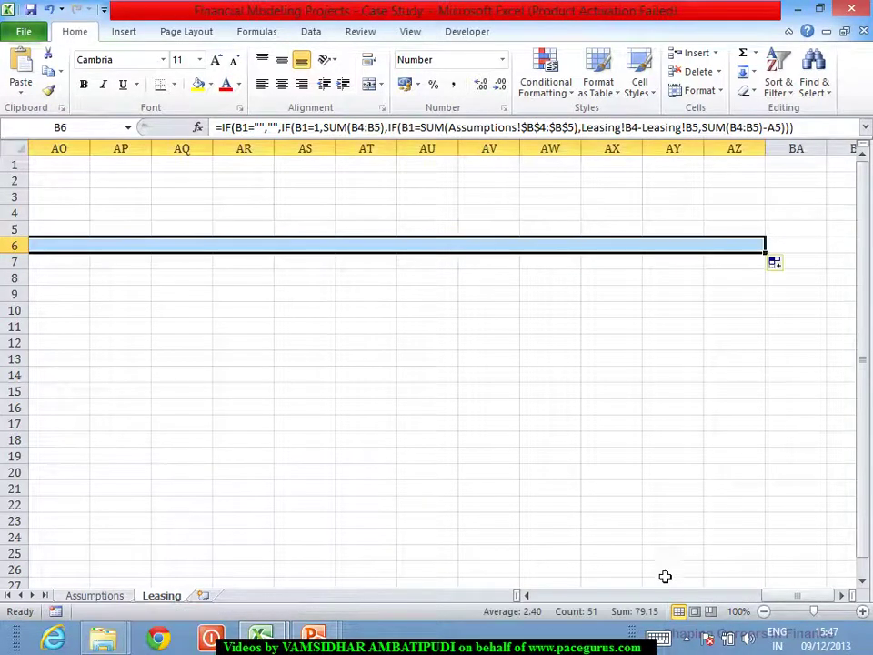
left_click(527, 596)
left_click_drag(527, 596, 527, 596)
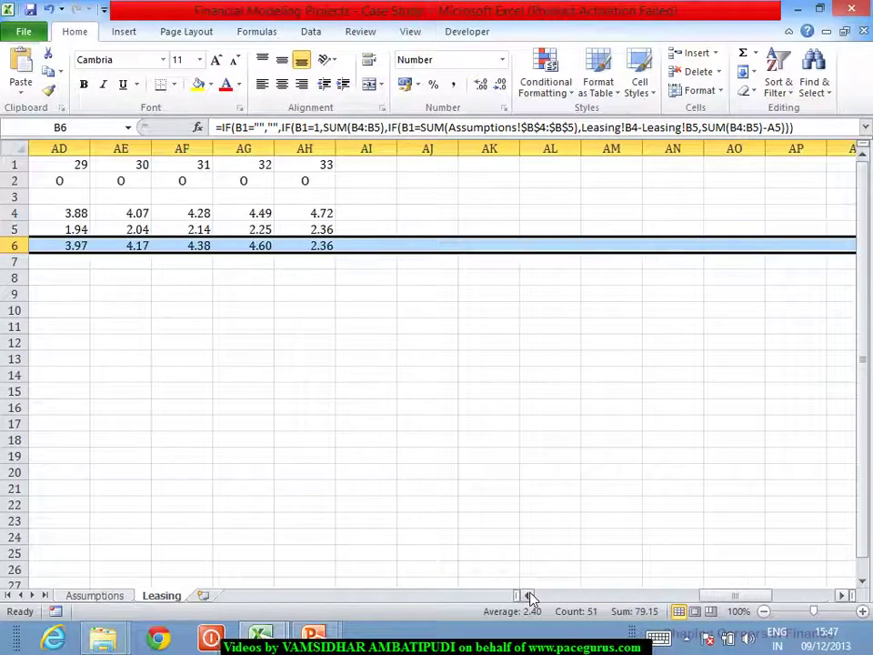
Verify AH6 shows 2.36 (rental minus deposit), then scroll back to column A
left_click(306, 247)
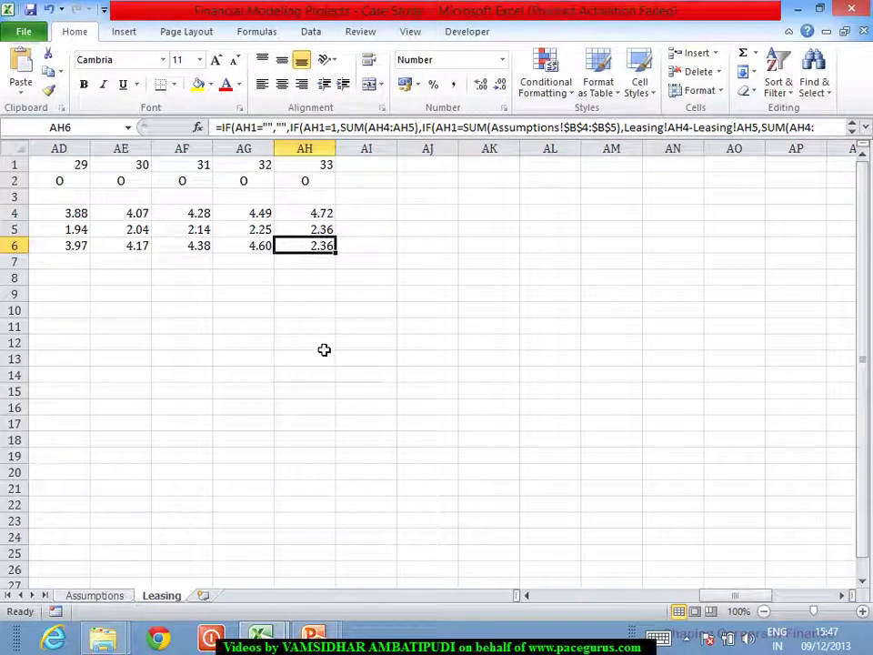
left_click(531, 601)
left_click(531, 602)
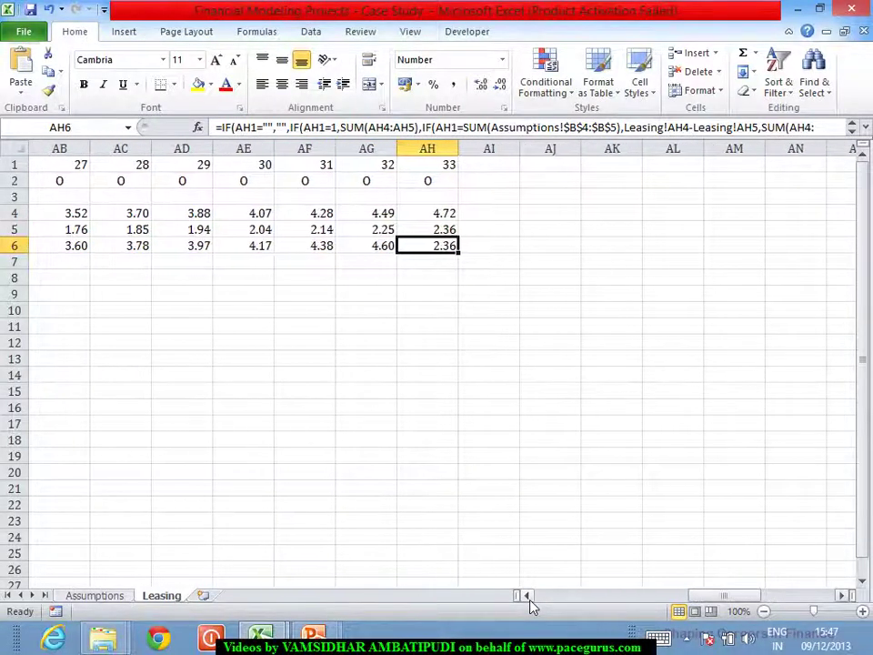
left_click(532, 600)
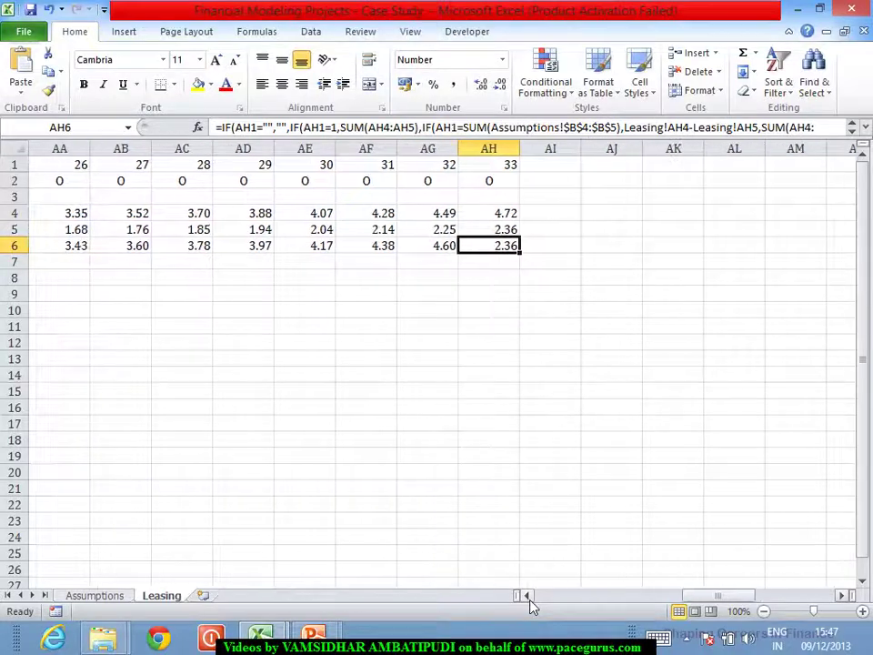
left_click(532, 601)
left_click(531, 600)
left_click_drag(530, 602, 532, 604)
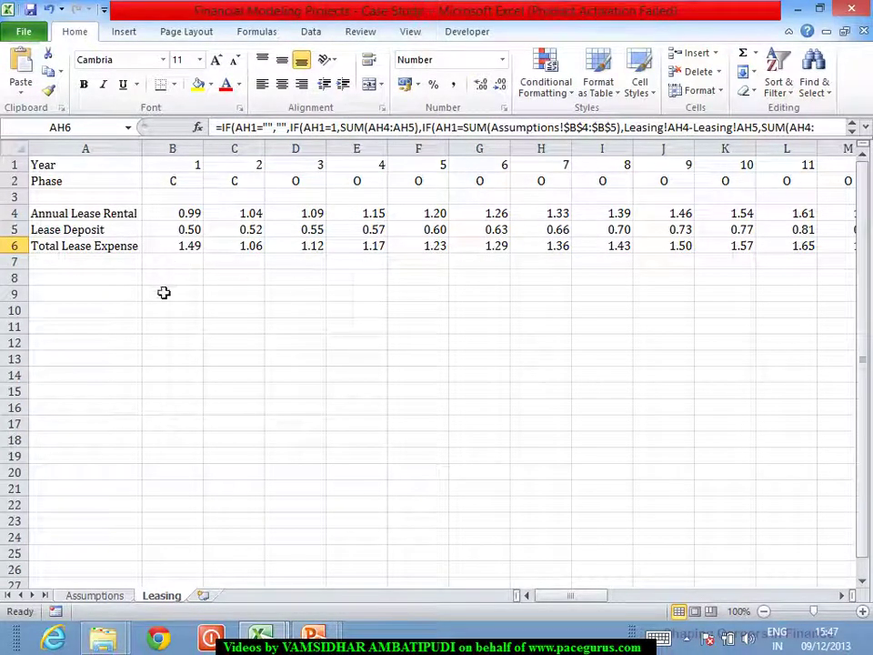
Enter bold 'Total Annual Rental' in A8 with =SUM(4:4) in B8, giving 79.26313
left_click(106, 294)
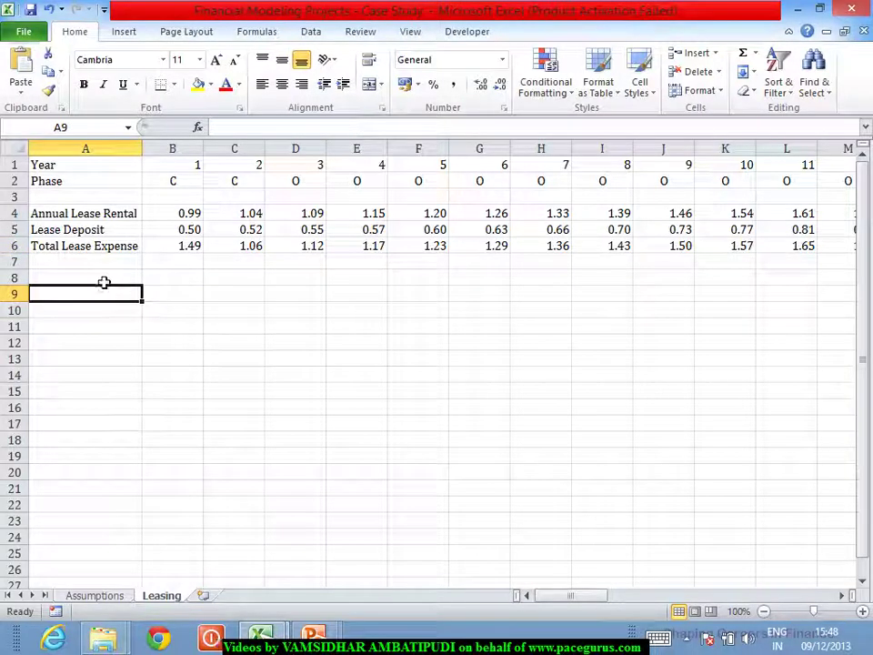
left_click(104, 280)
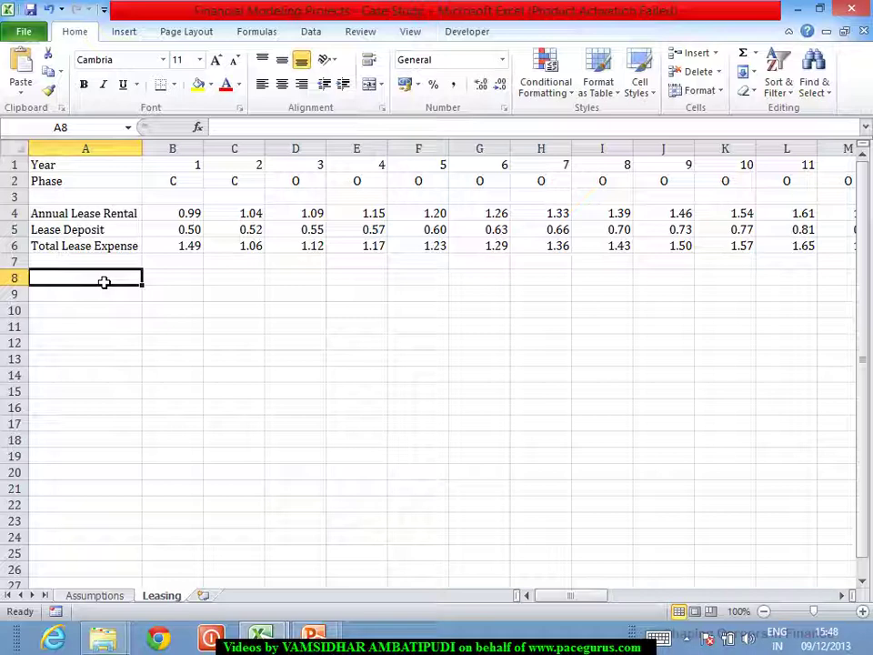
key("ctrl+b")
type("Tot")
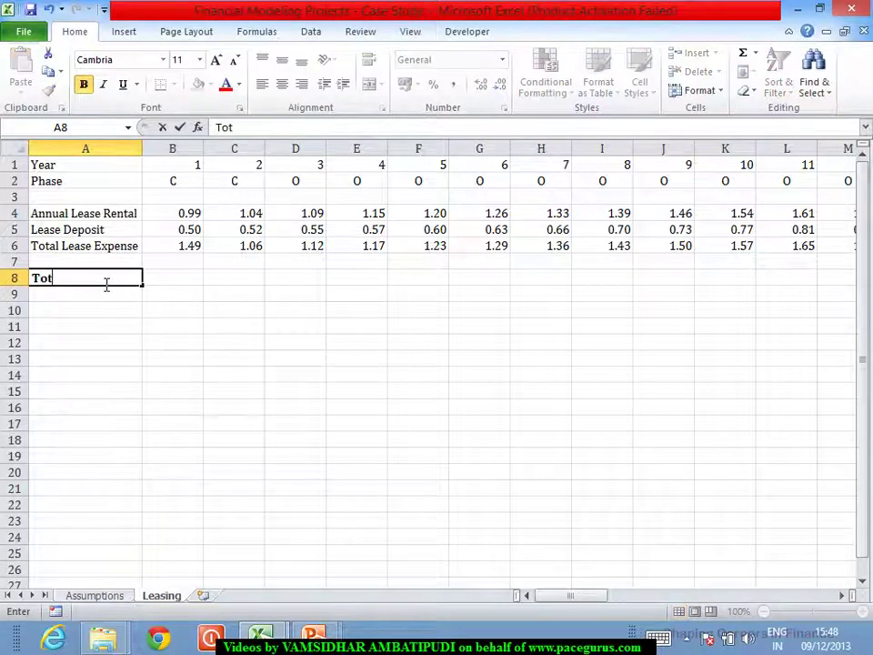
type("al")
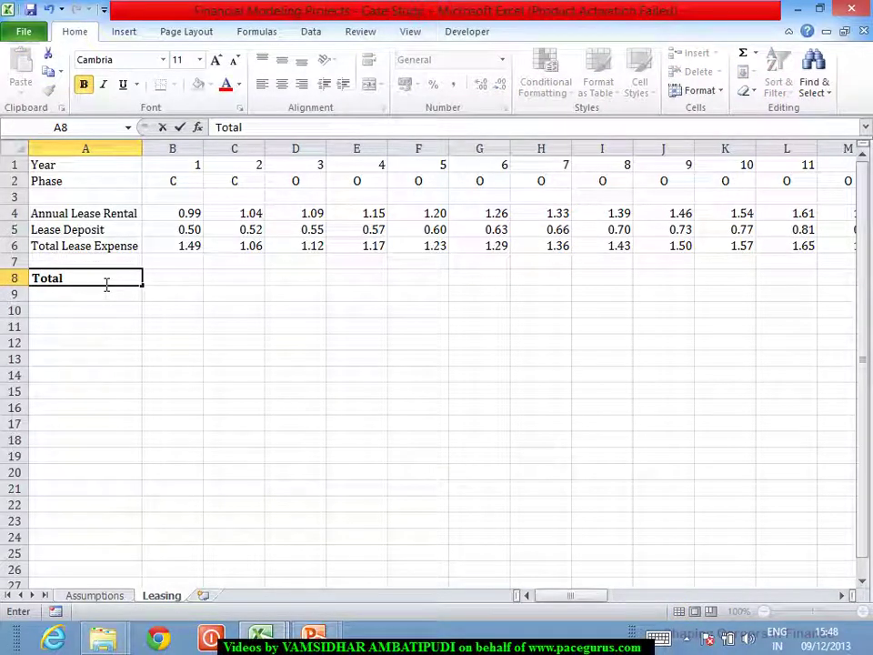
type(" Annual")
type(" Rental")
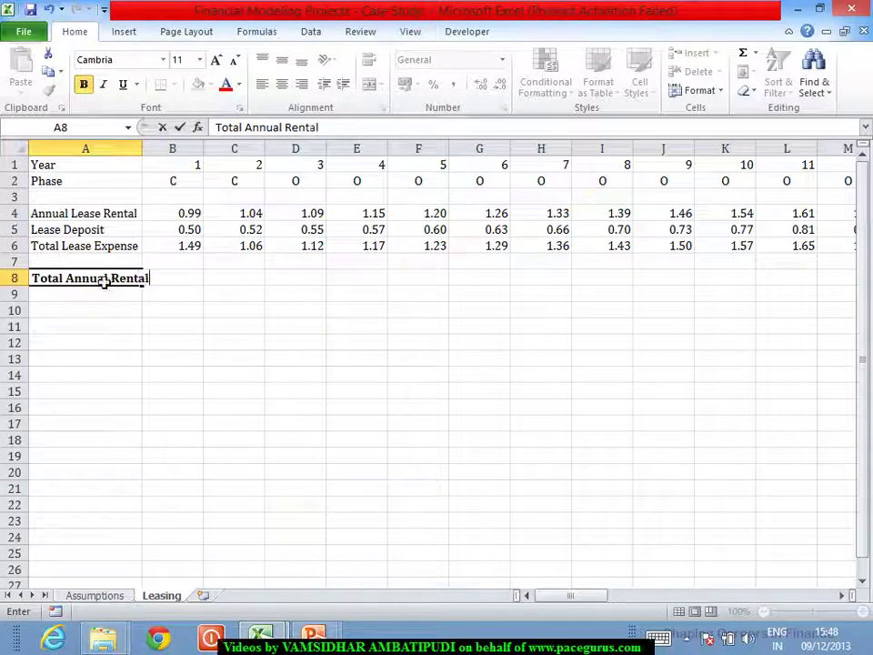
key("Tab")
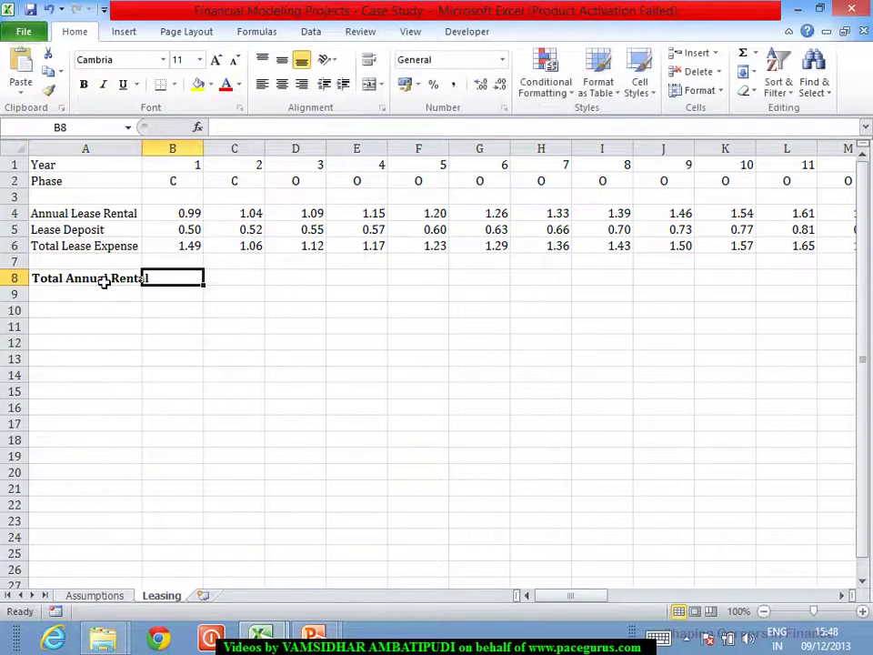
type("=SUM(")
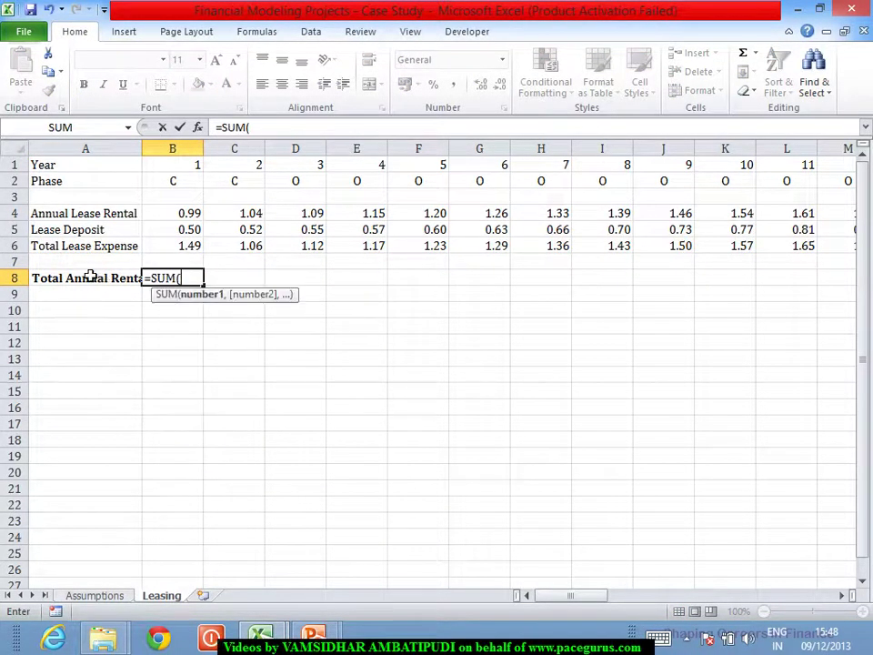
left_click(15, 213)
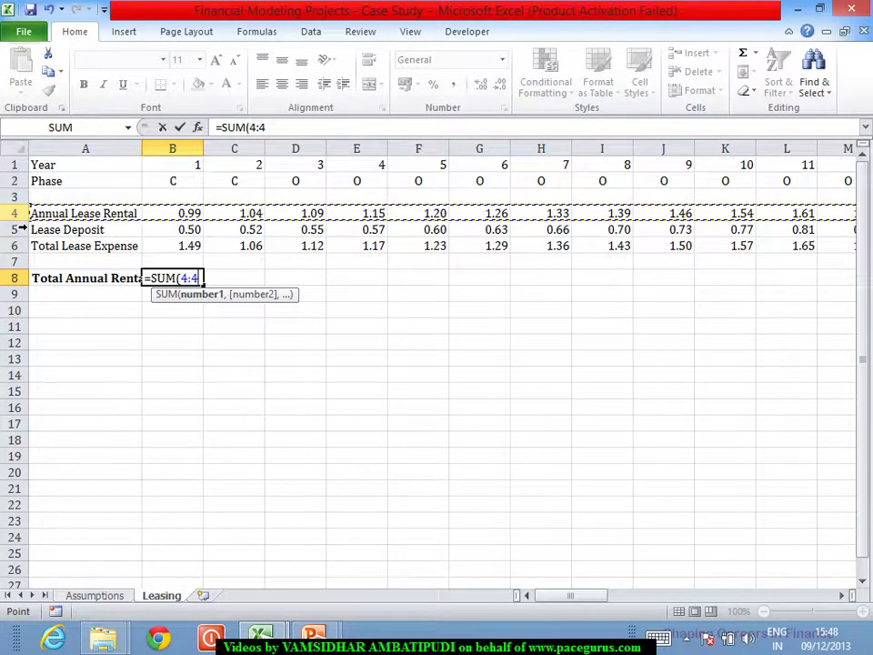
key("Return")
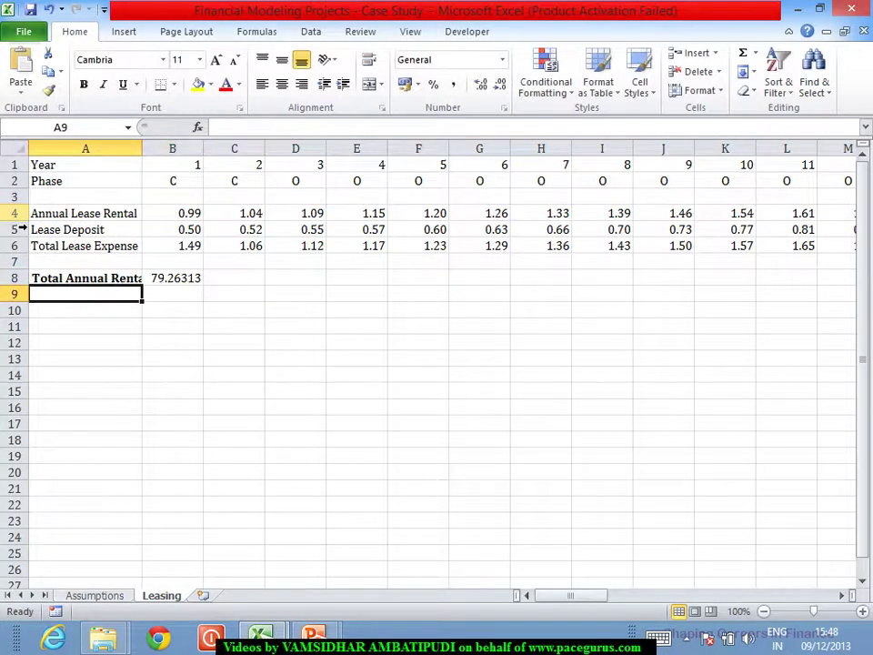
Enter 'Average Annual Rental' in A9 with =AVERAGE(4:4) in B9, giving 2.401913
type("Annual")
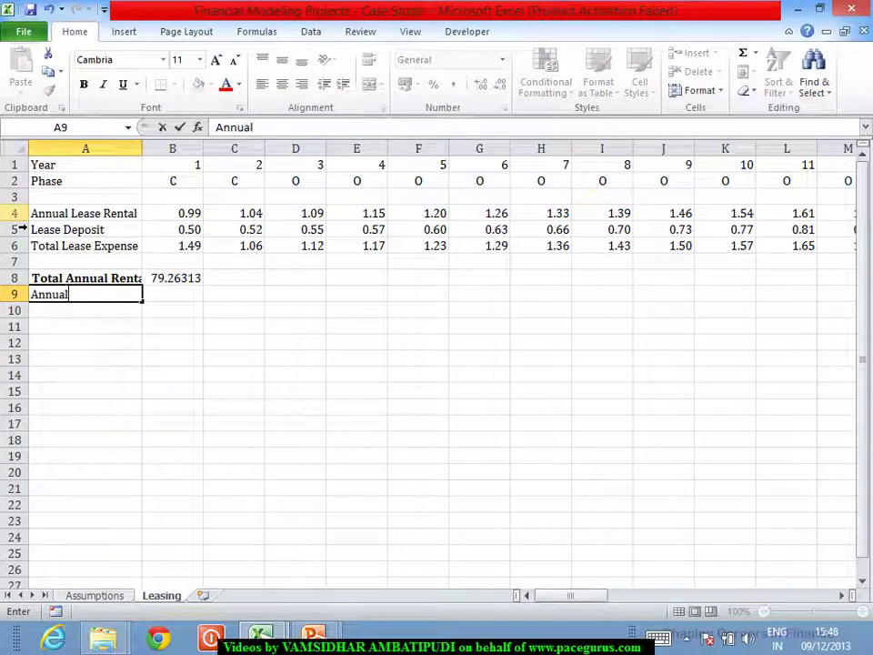
key("BackSpace")
key("BackSpace")
key("BackSpace")
key("BackSpace")
key("BackSpace")
key("BackSpace")
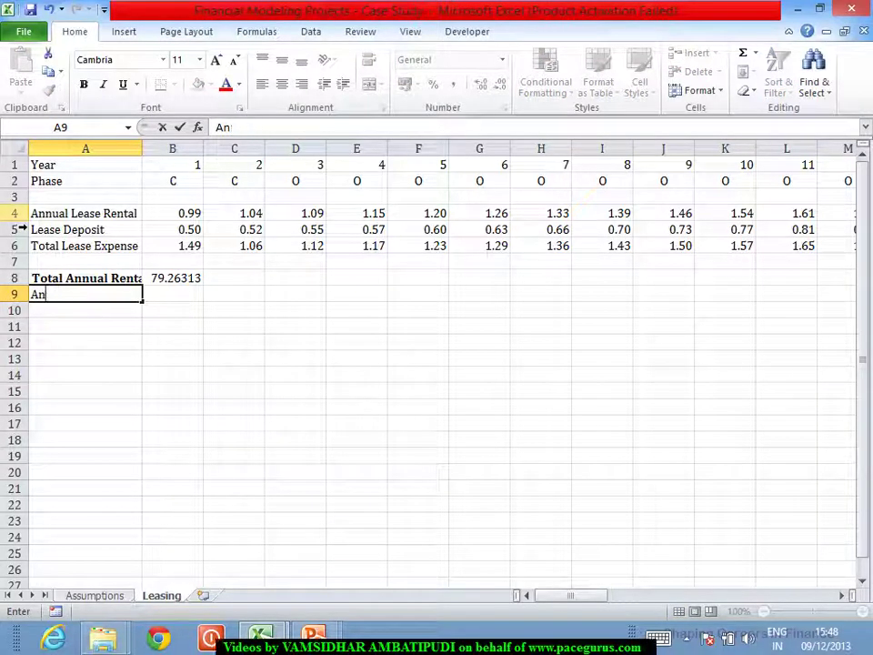
type("Averag")
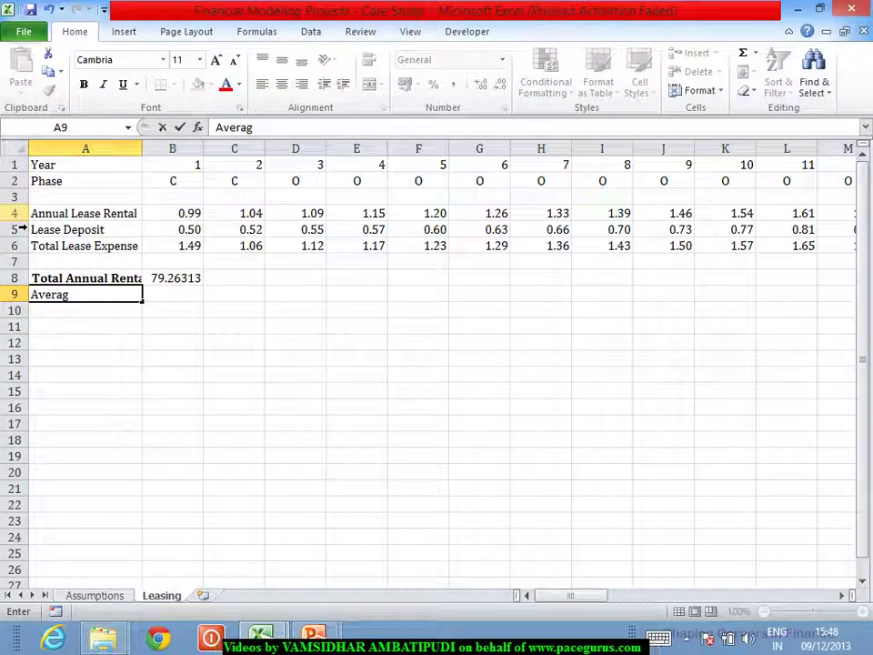
type("e Ann")
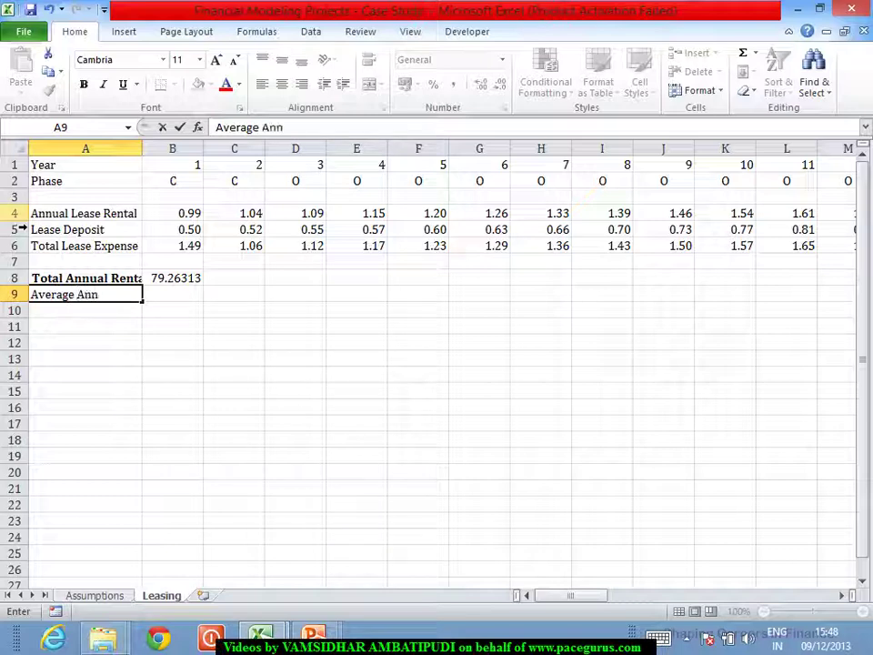
type("ual Rental")
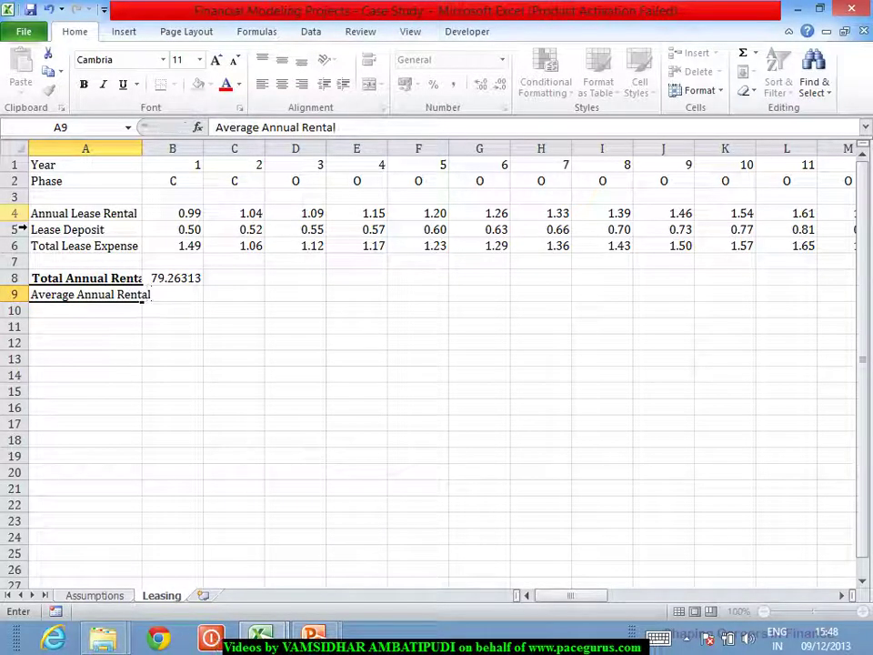
key("Tab")
type("=Av")
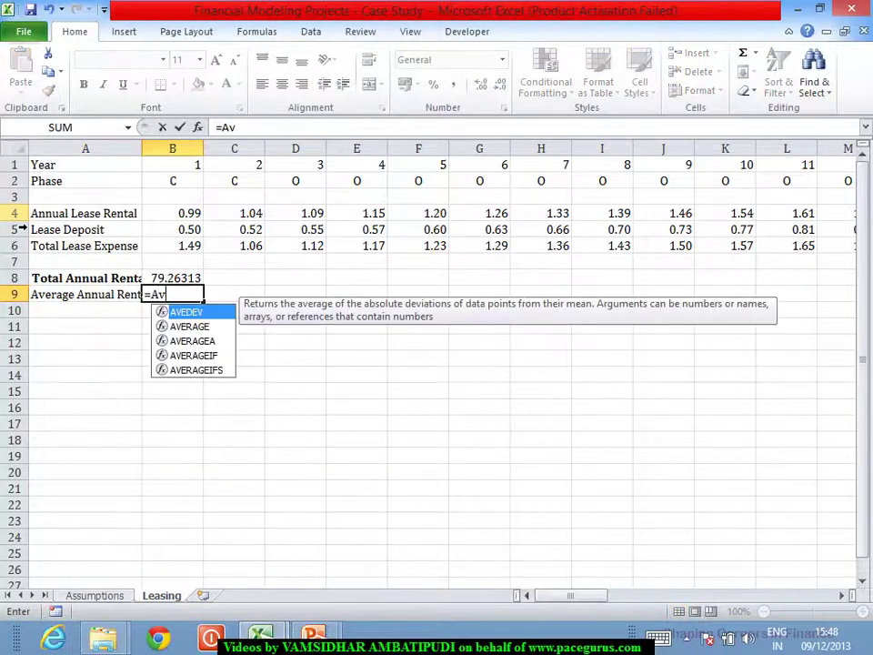
type("er")
key("Tab")
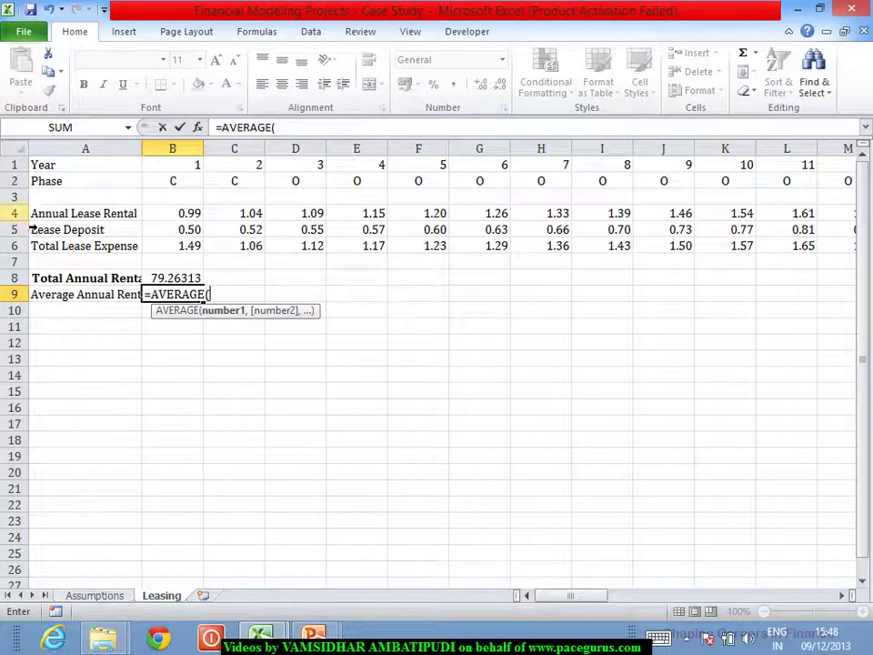
left_click(26, 214)
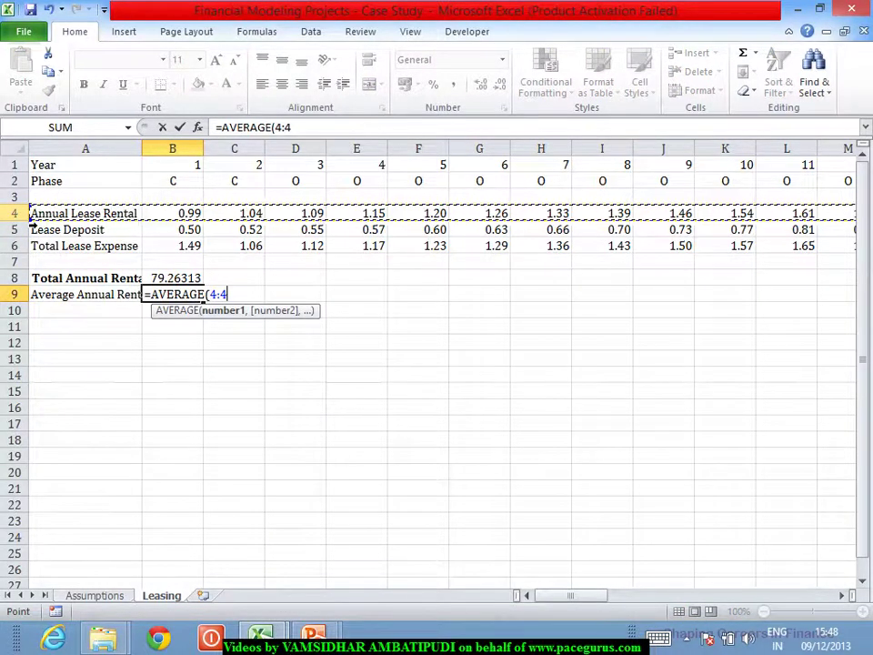
key("Return")
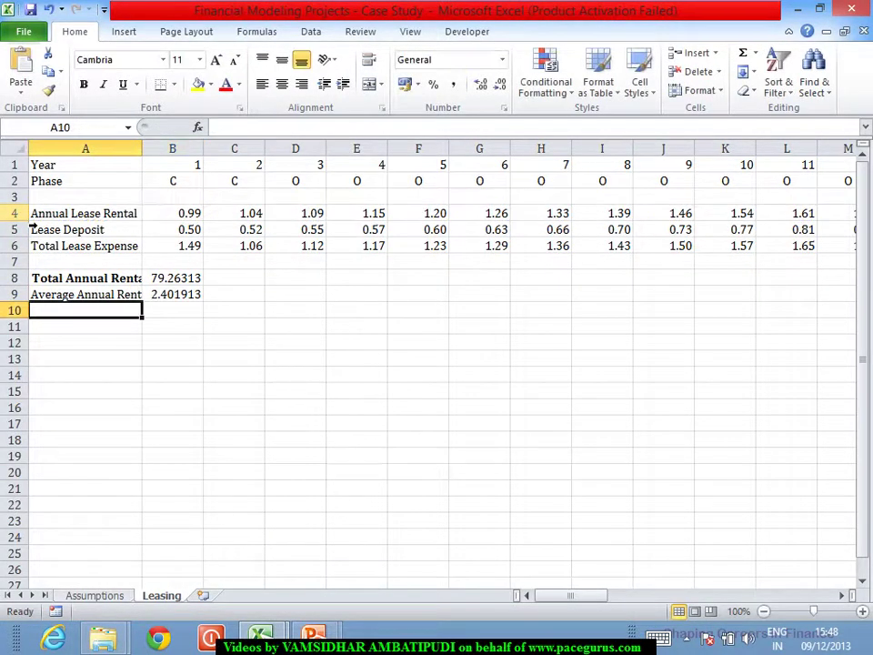
Bold the Average Annual Rental label and autofit column A to fit it
double_click(151, 155)
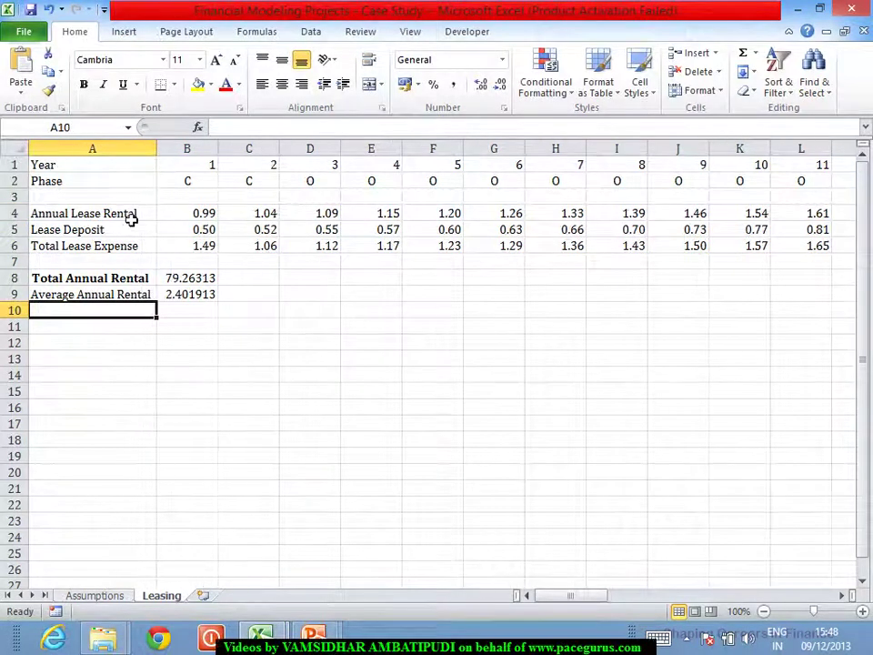
left_click(122, 297)
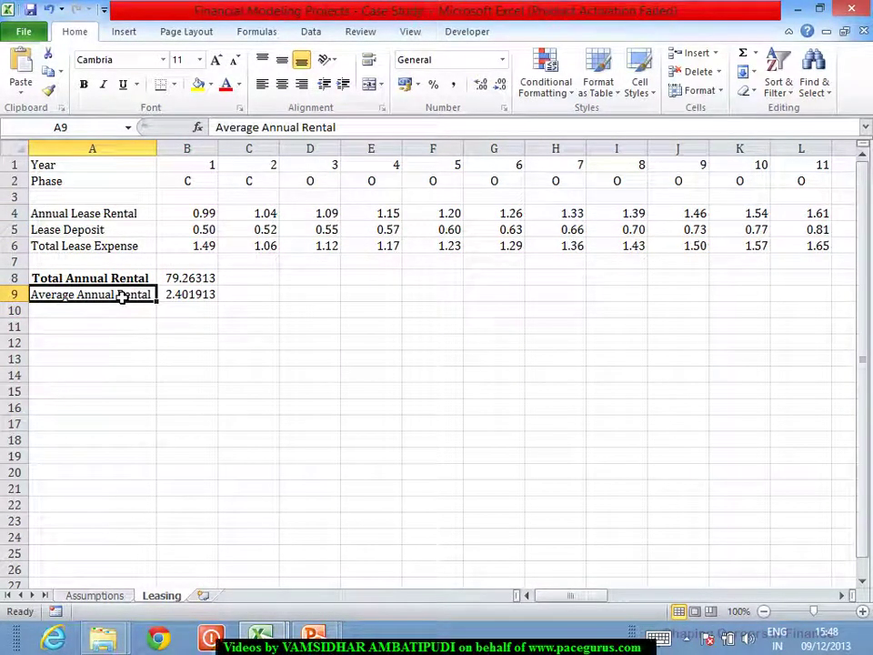
key("ctrl+b")
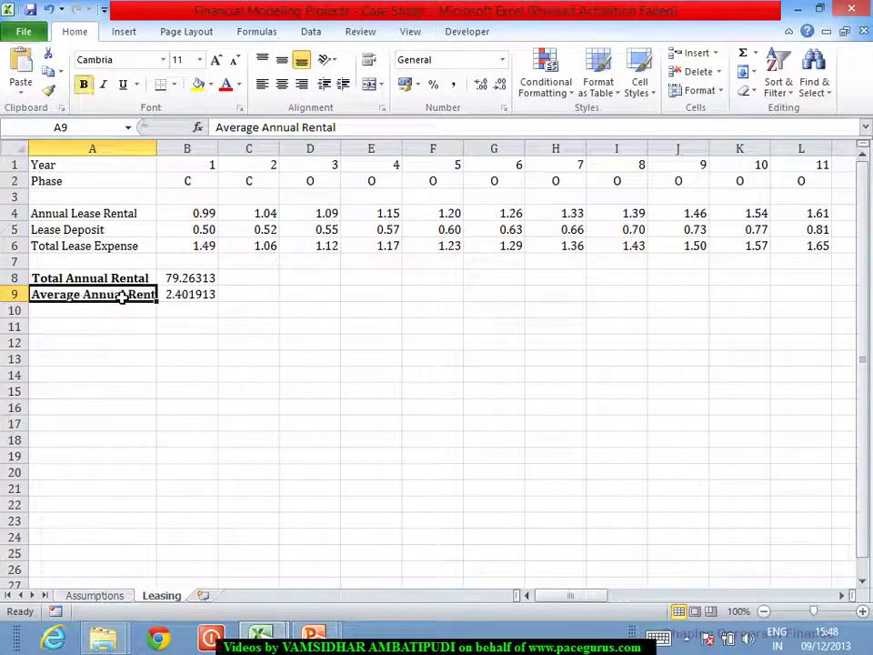
double_click(156, 149)
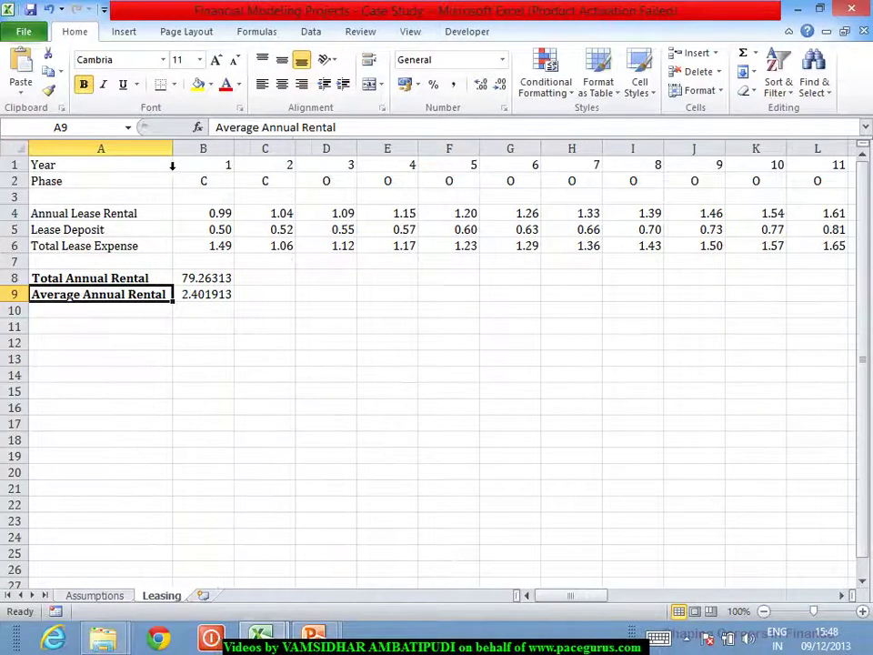
left_click(255, 376)
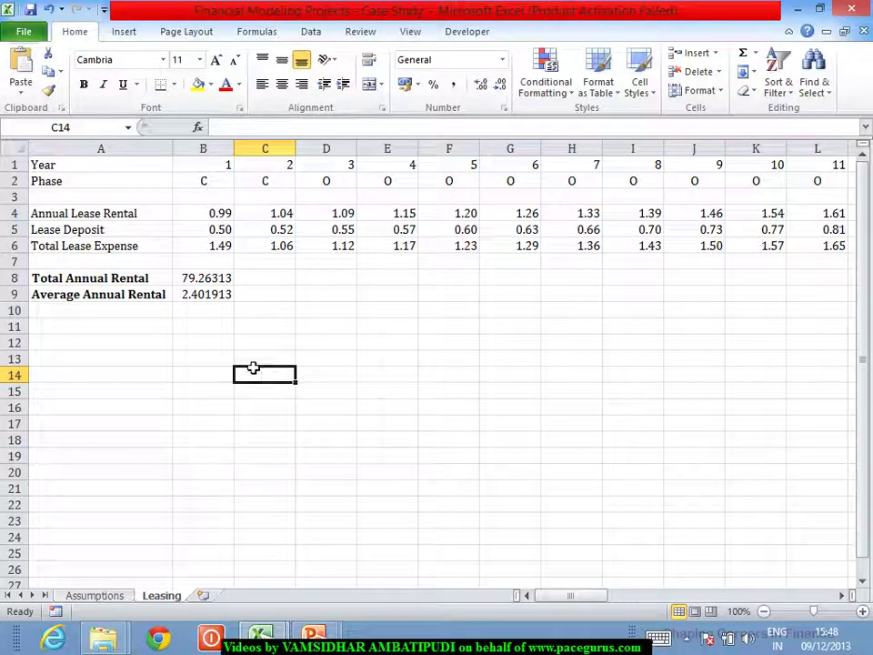
left_click(30, 213)
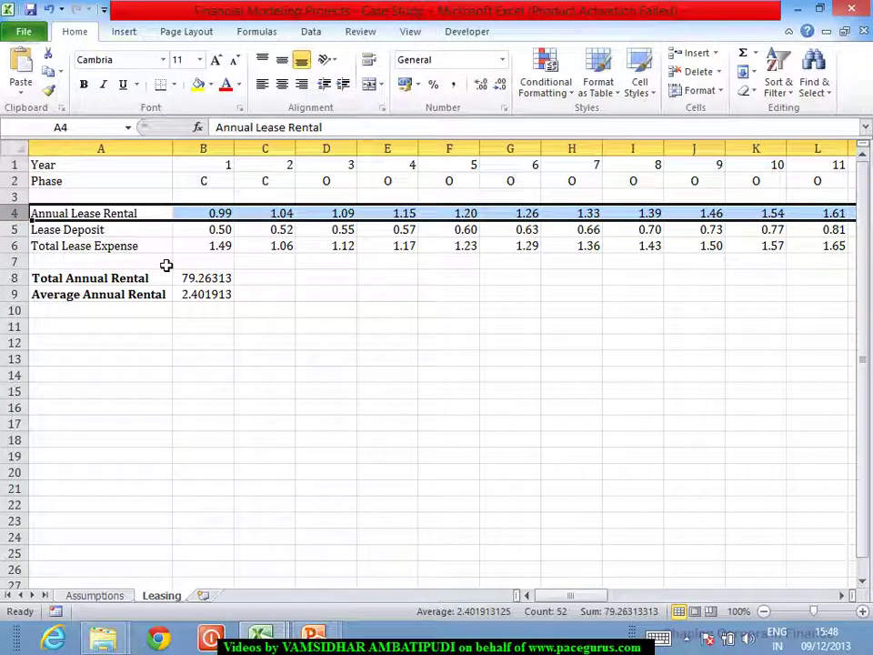
left_click(22, 231)
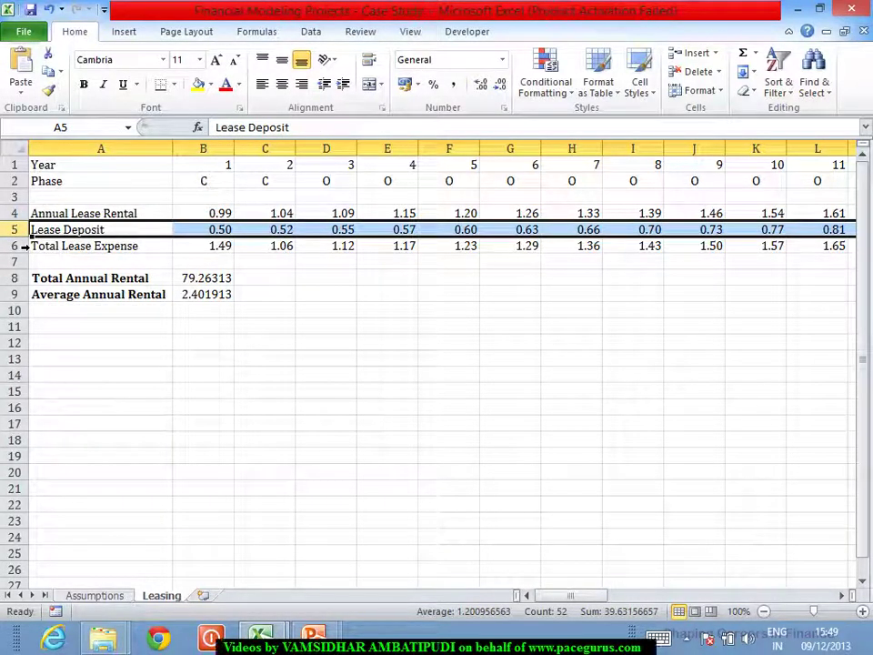
left_click(24, 246)
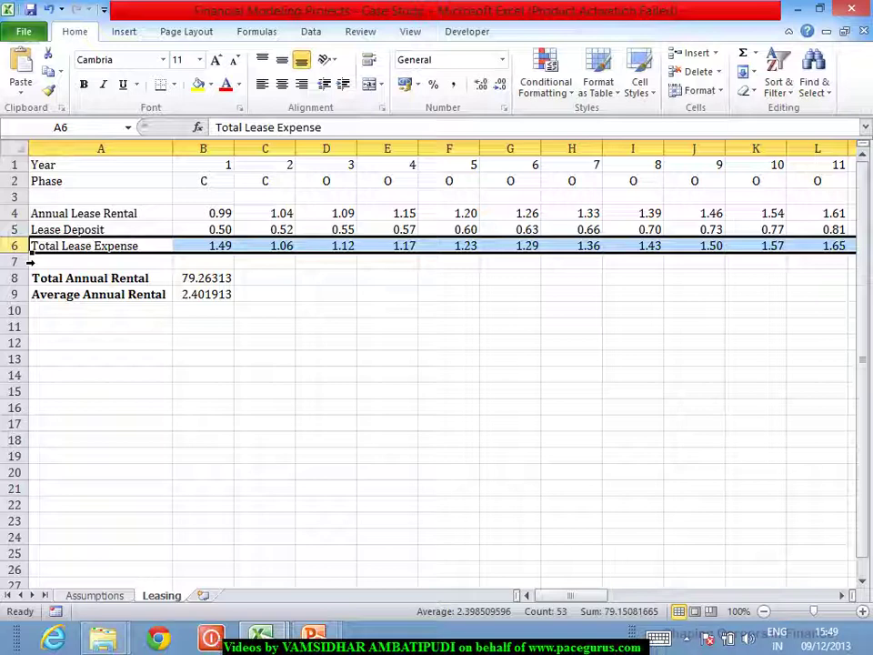
left_click(71, 312)
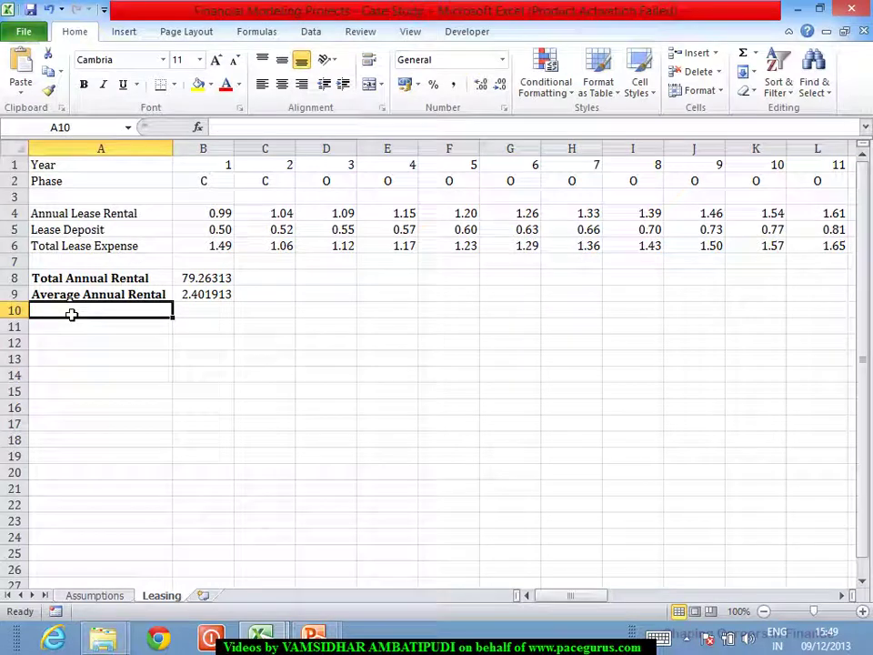
Enter 'NPV @ 10%' in A10 with =NPV(10%,6:6) in B10, giving £16.23
type("N")
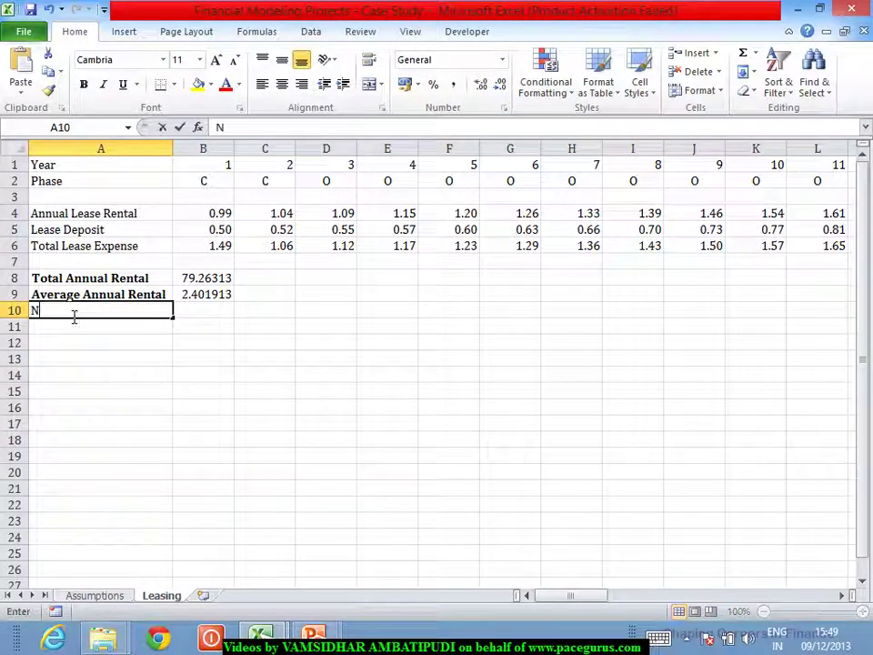
type("PV")
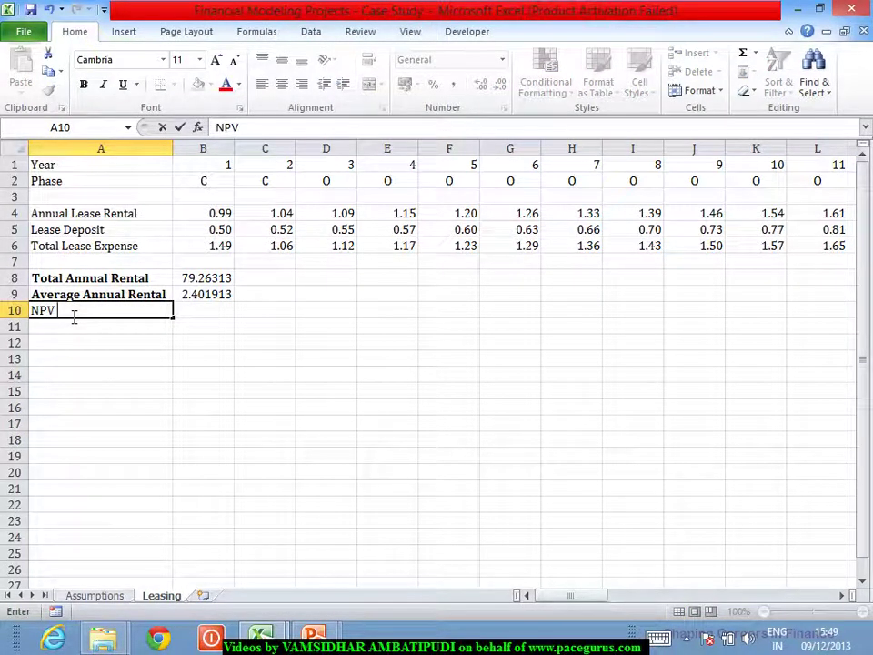
type(" @ 10")
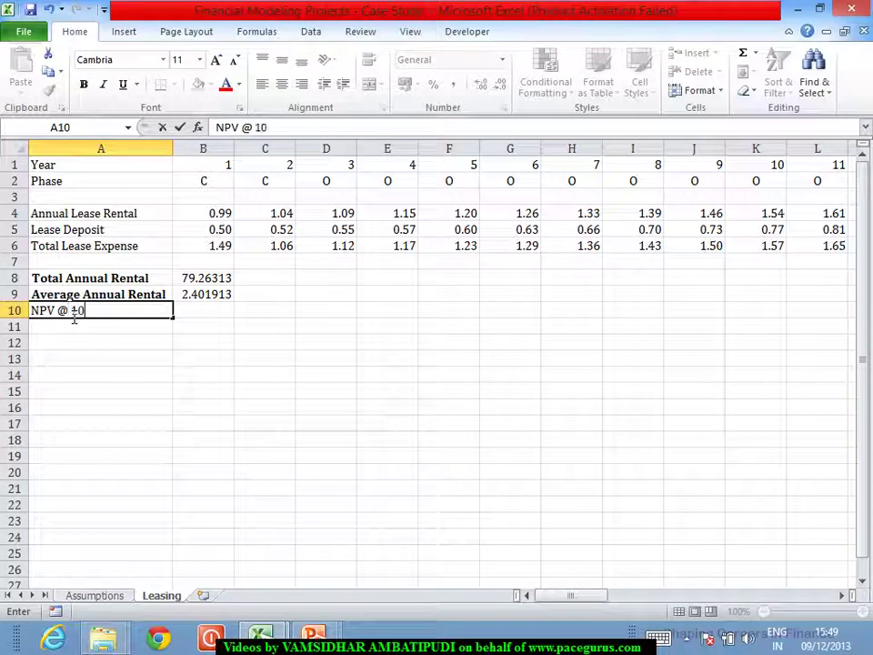
type("%")
key("Tab")
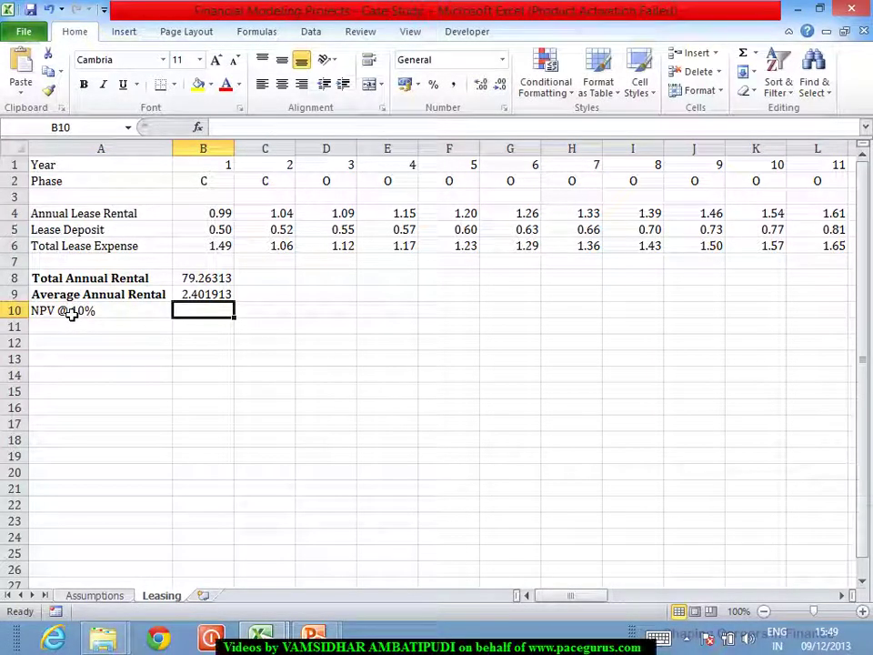
type("=")
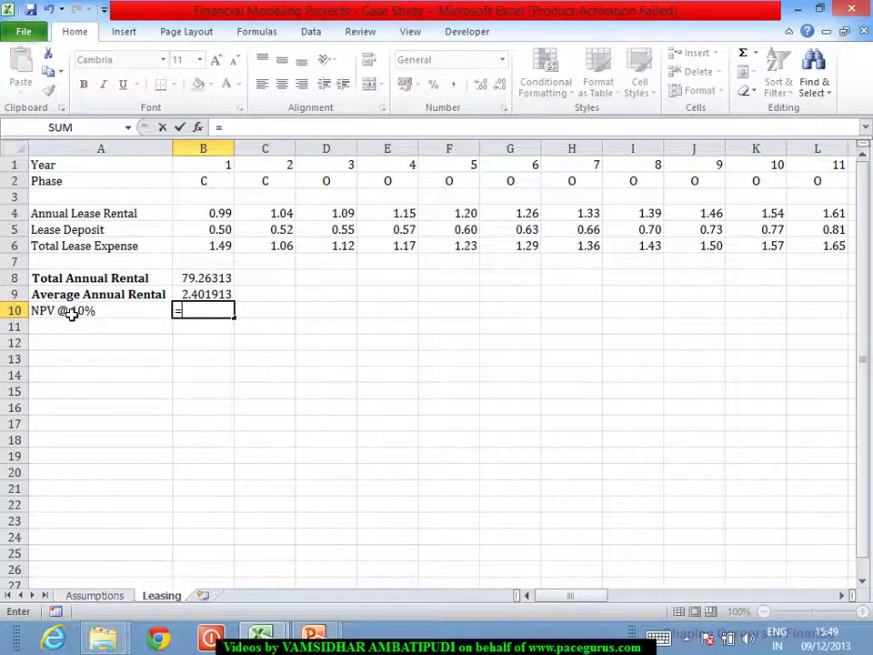
type("NPV(")
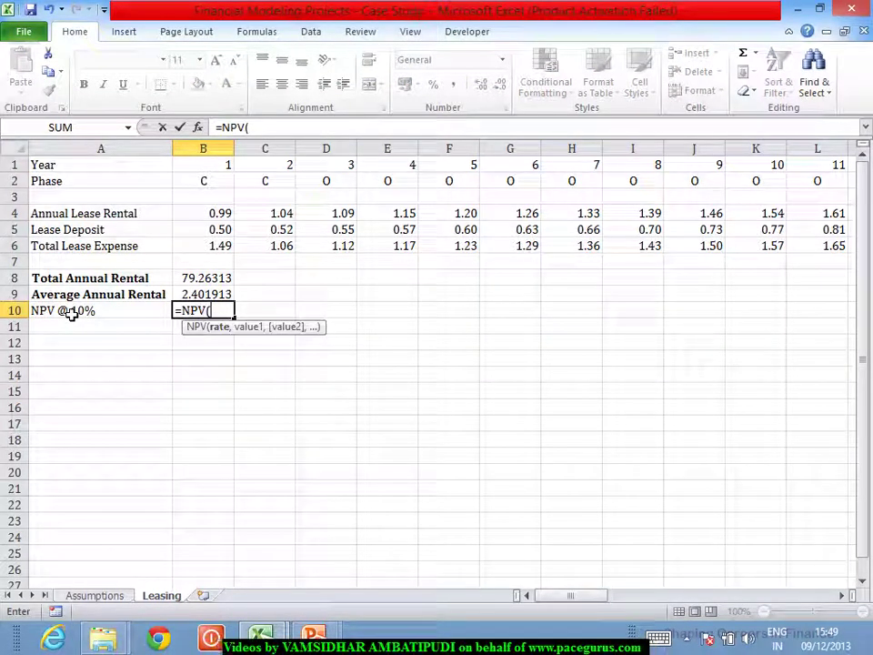
type("10%,")
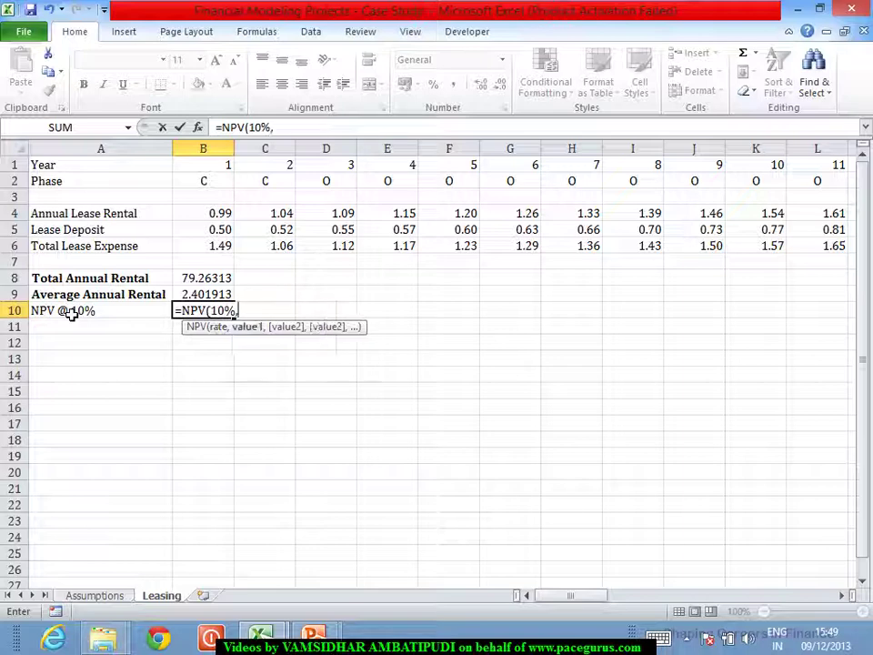
left_click(23, 247)
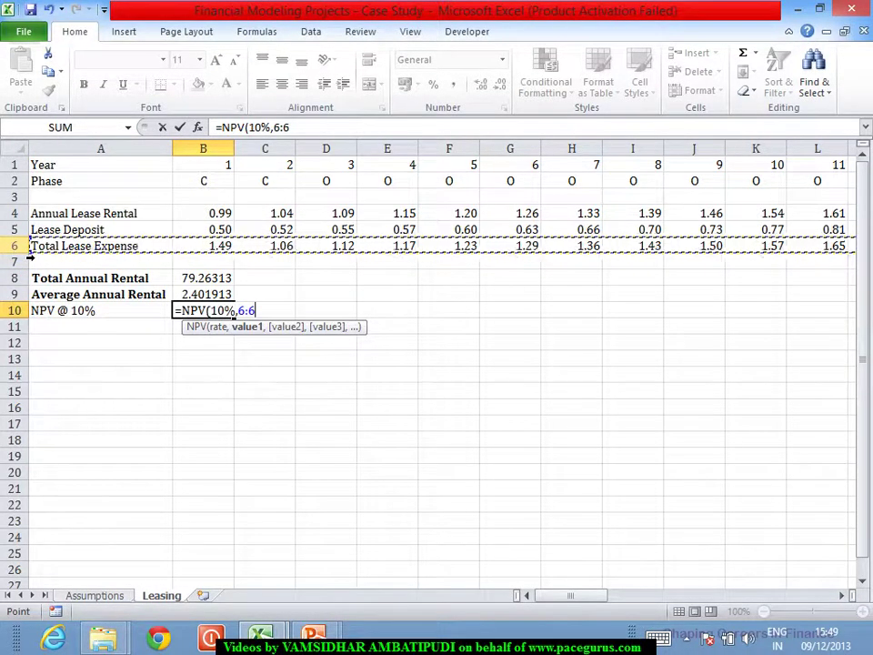
type(")")
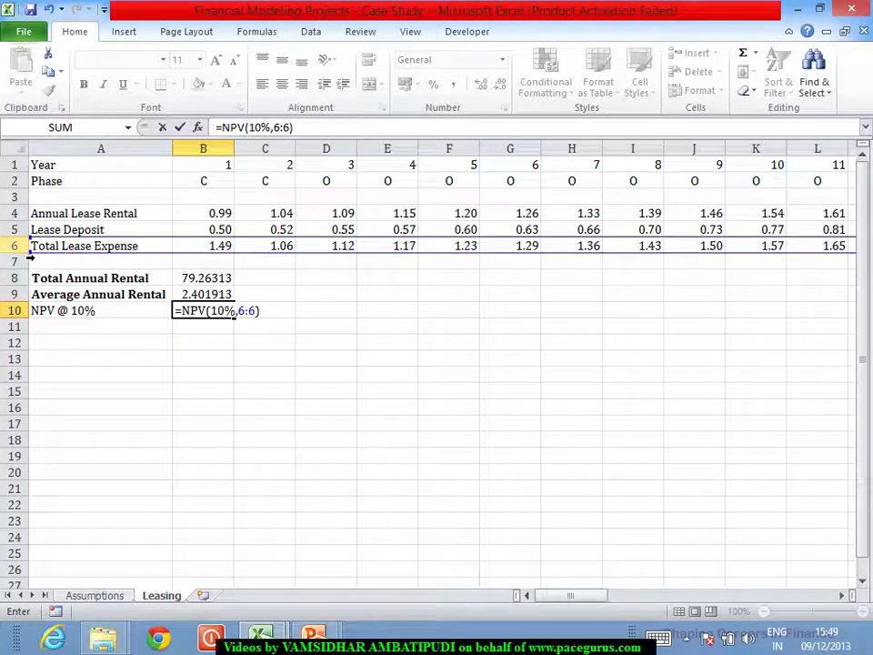
key("Return")
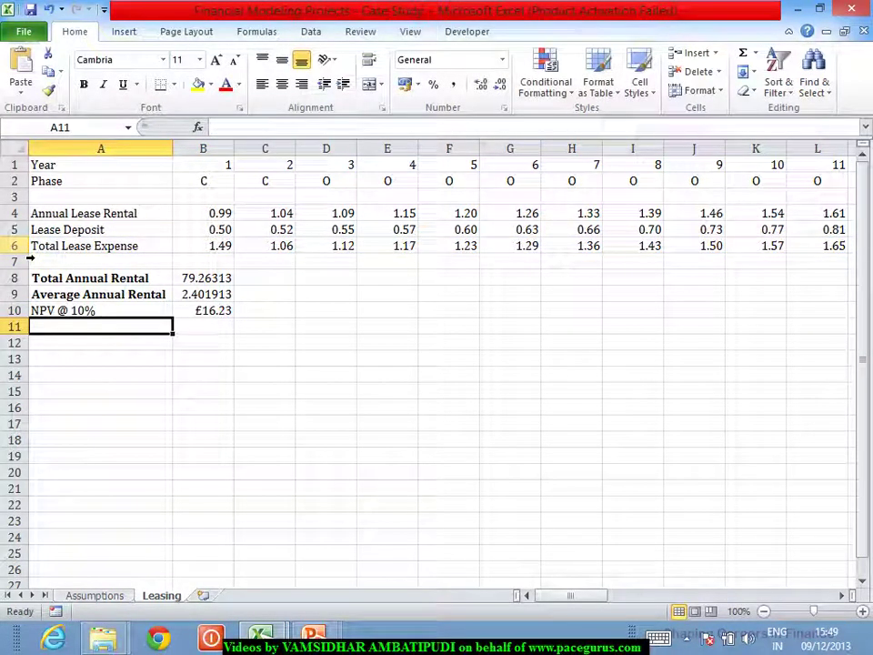
key("Up")
Review B10's NPV formula and the Total Lease Expense row, then go to Assumptions
key("Right")
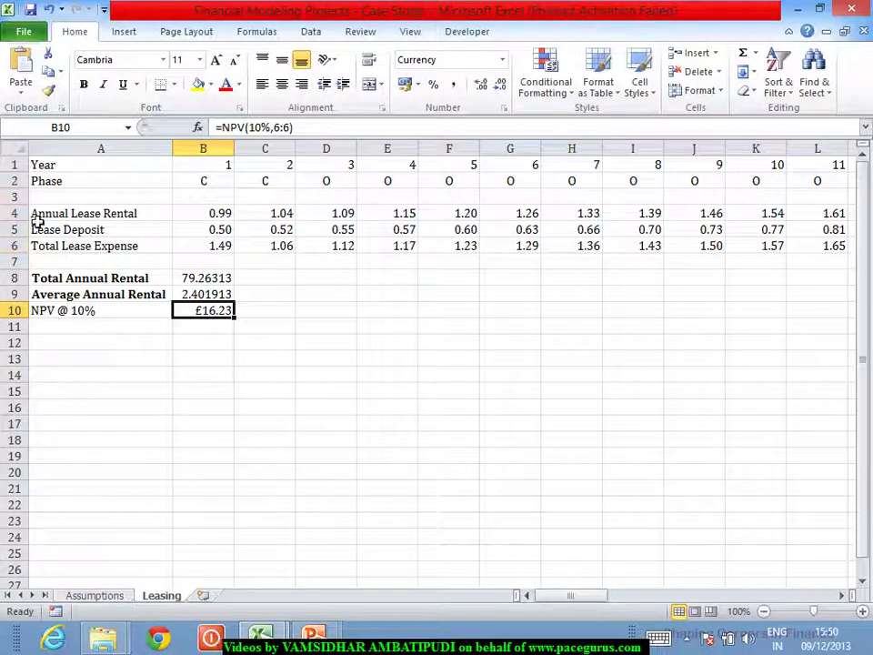
left_click(32, 258)
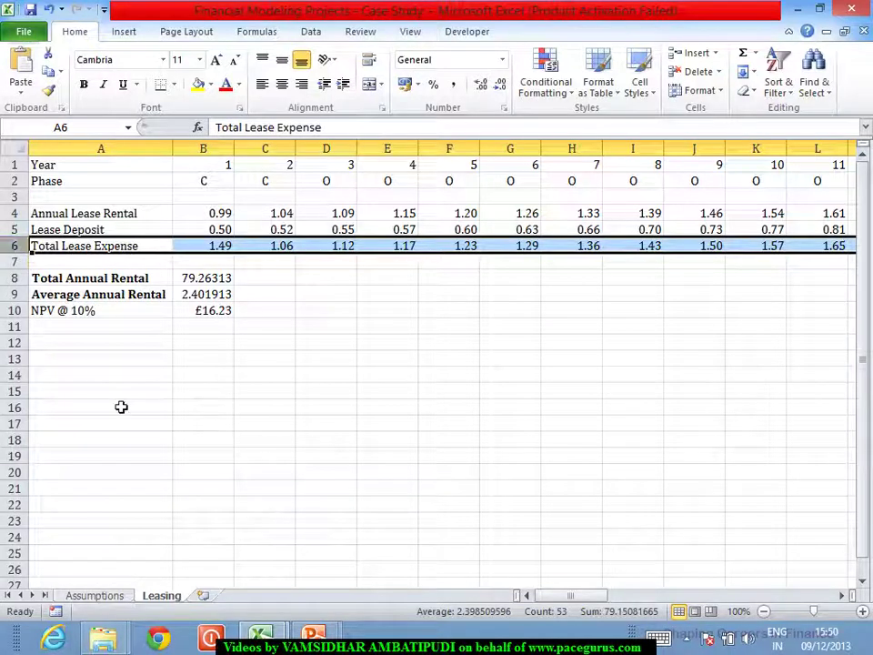
left_click(170, 442)
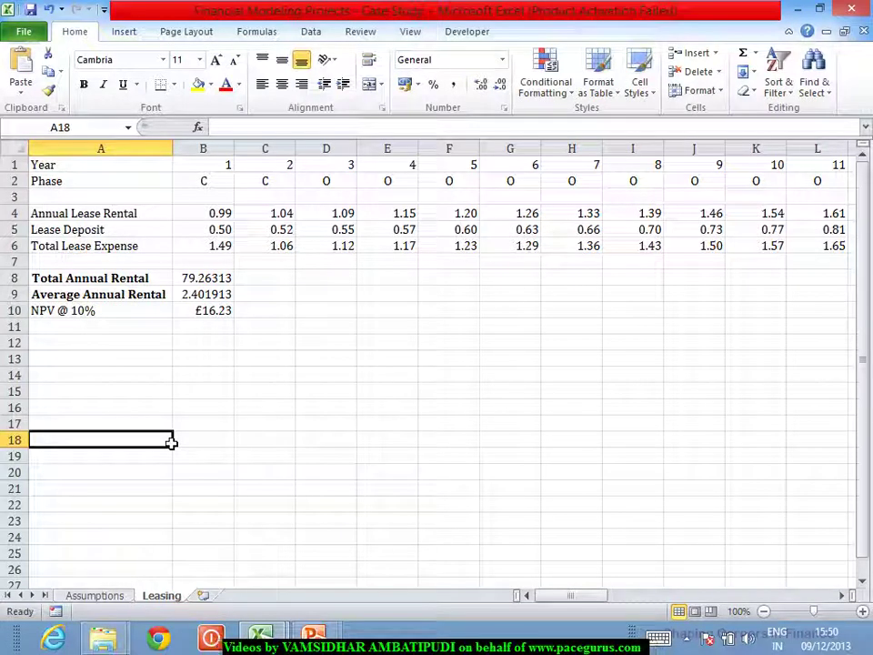
left_click(106, 601)
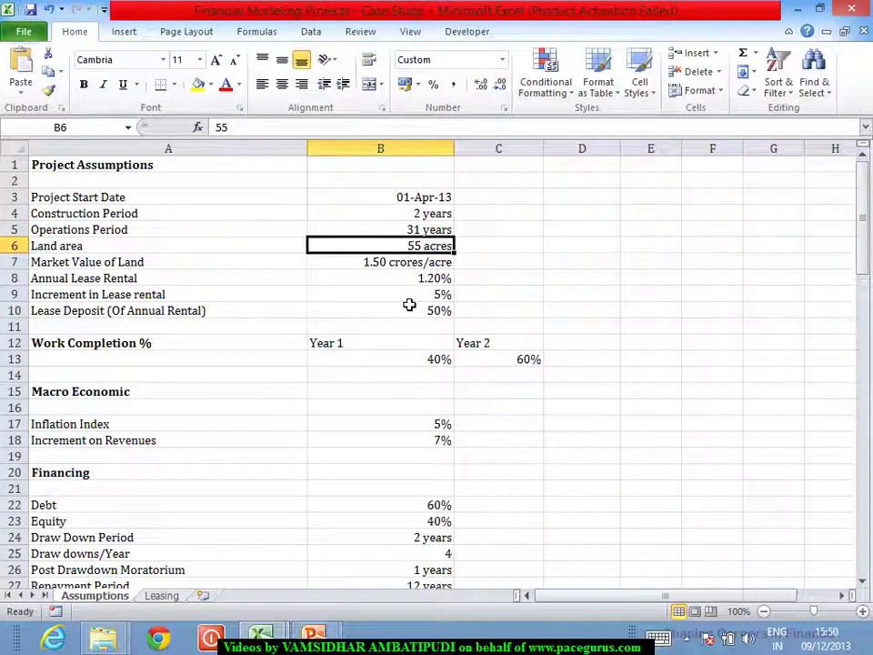
Set Increment in Lease rental to 7% and see the Leasing NPV rise to £20.62
left_click(162, 596)
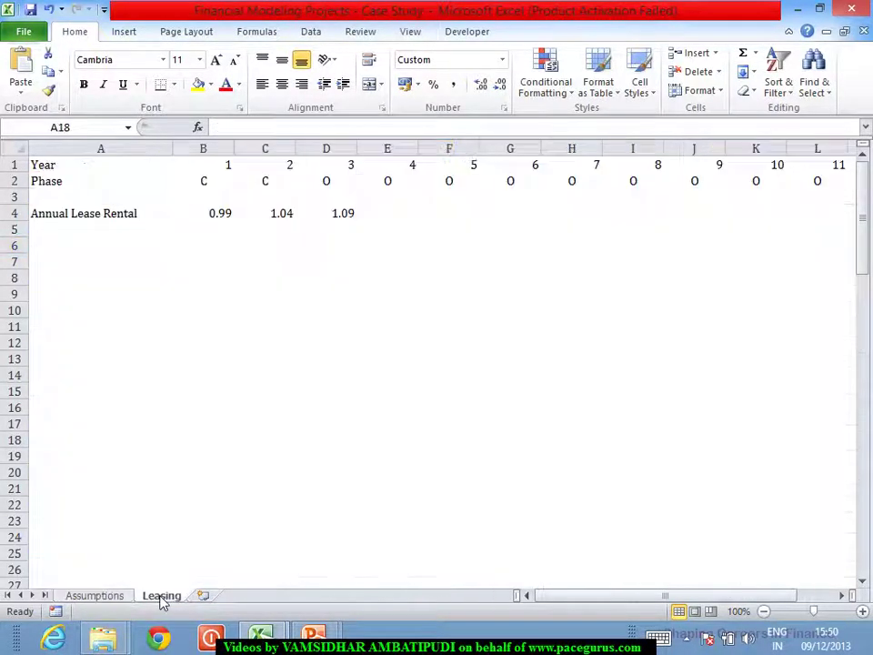
left_click(95, 596)
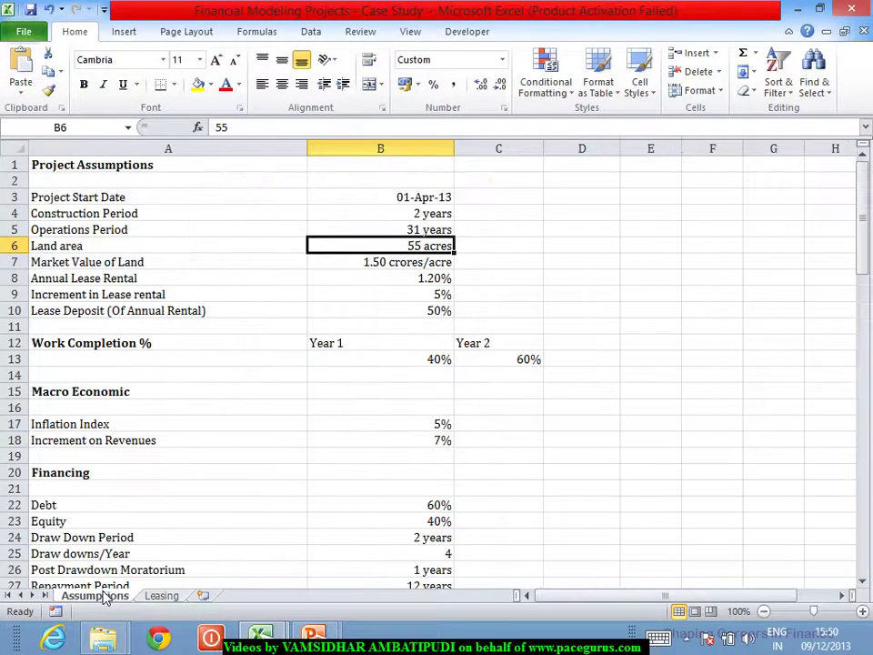
left_click(401, 295)
type("7")
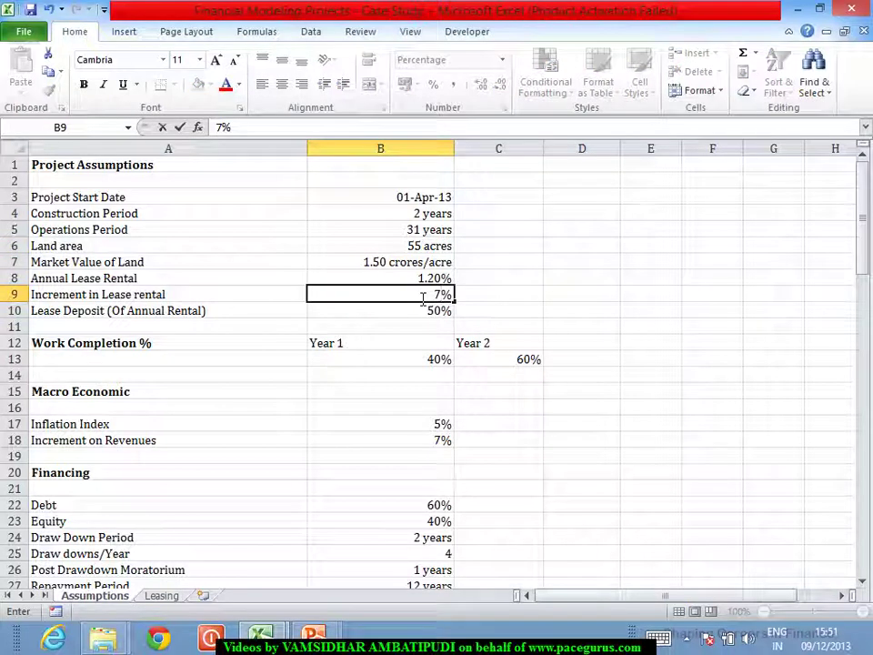
key("Return")
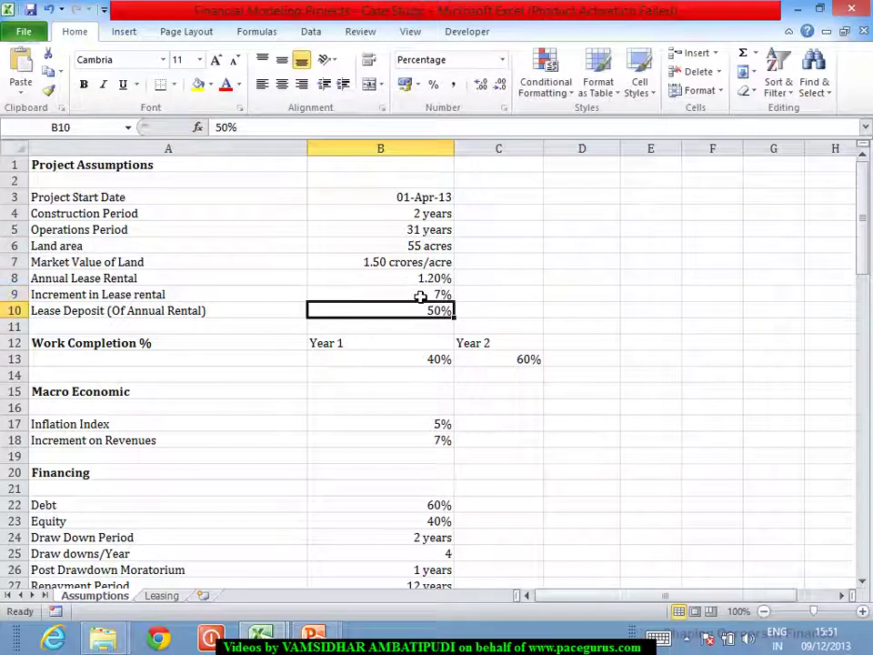
left_click(162, 596)
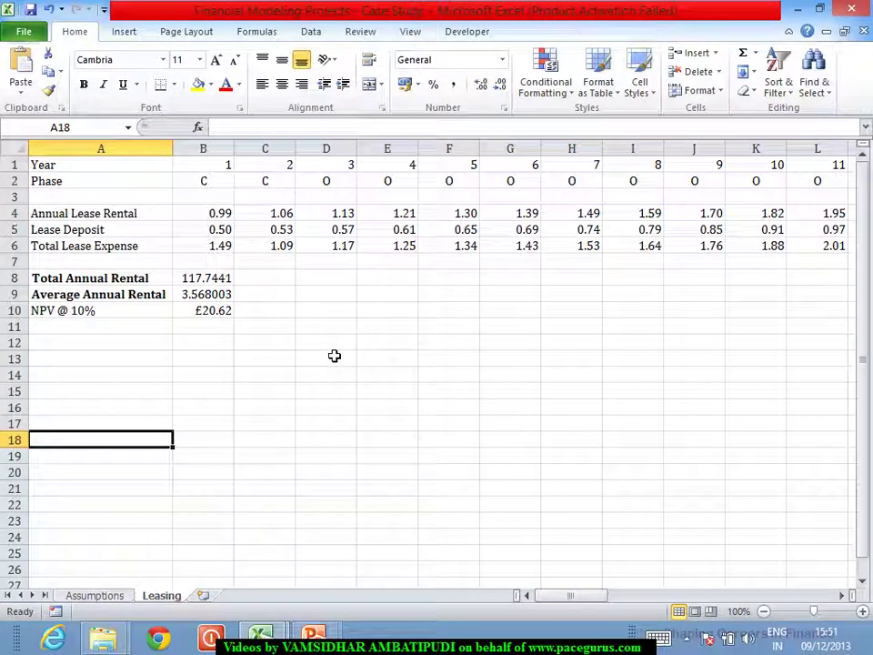
Restore the Increment in Lease rental on the Assumptions sheet to 5%
left_click(95, 599)
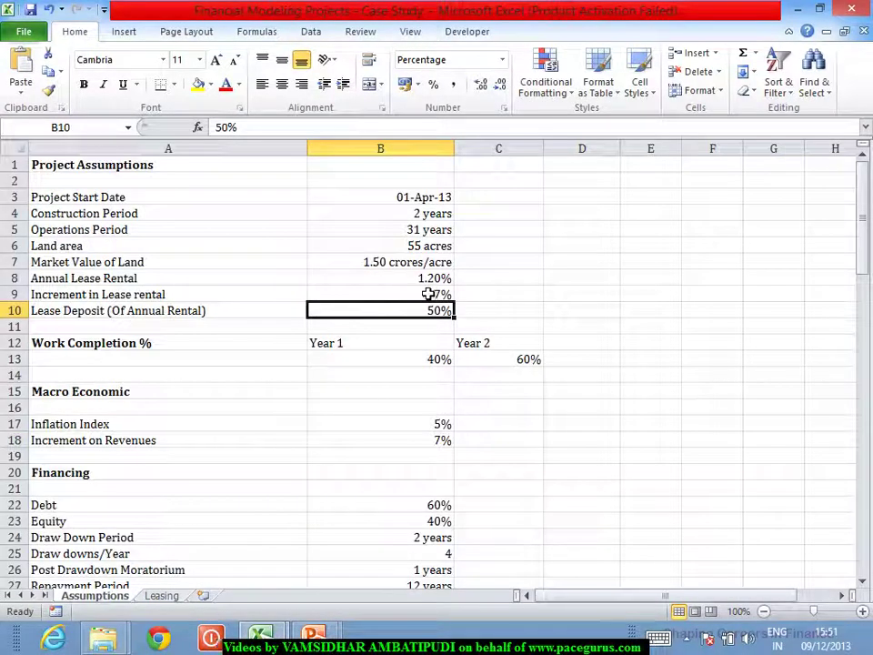
left_click(427, 294)
type("5")
key("Return")
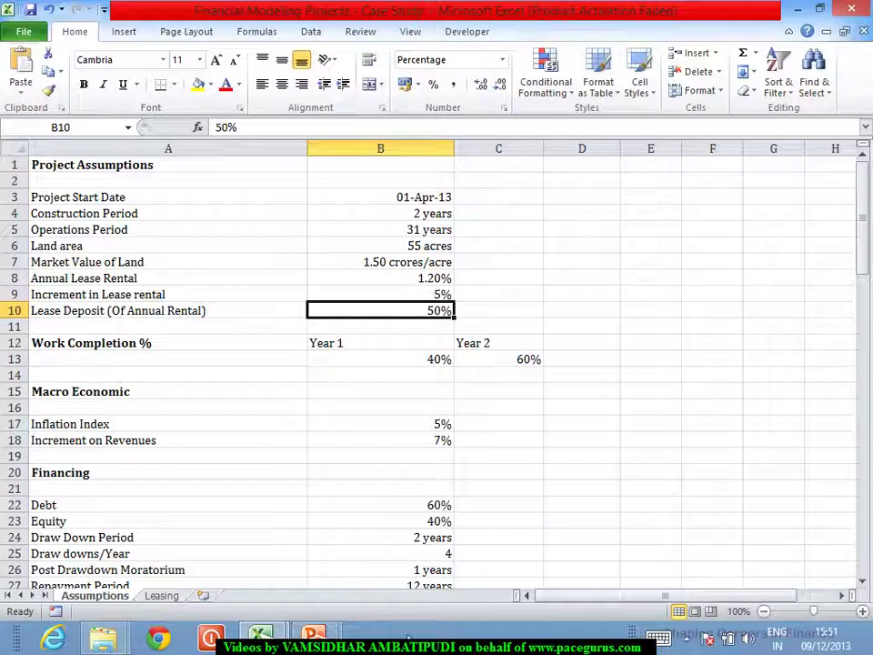
Confirm on the Leasing sheet that NPV @ 10% is £16.23 and Total Annual Rental 79.26313
left_click(162, 596)
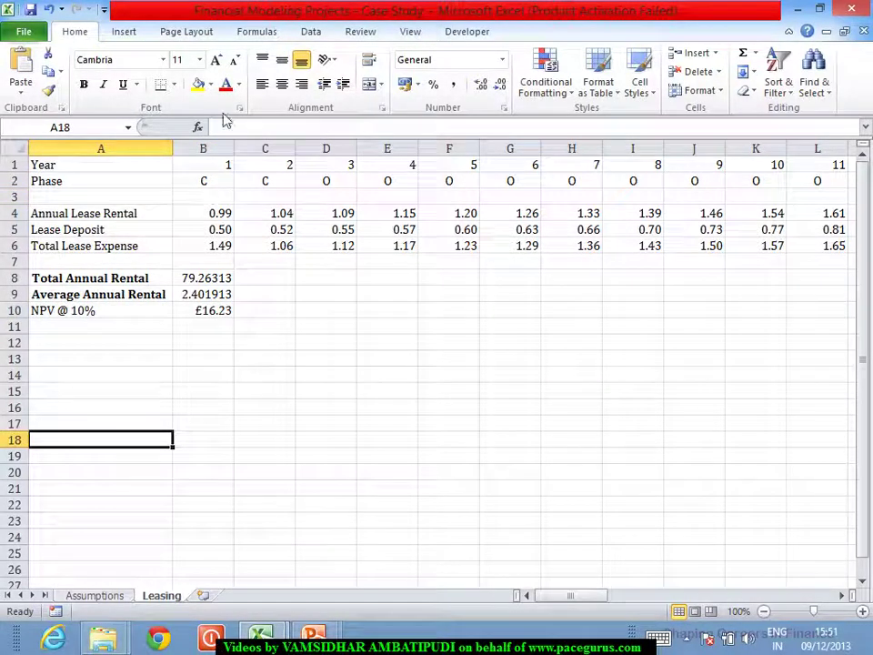
left_click(221, 164)
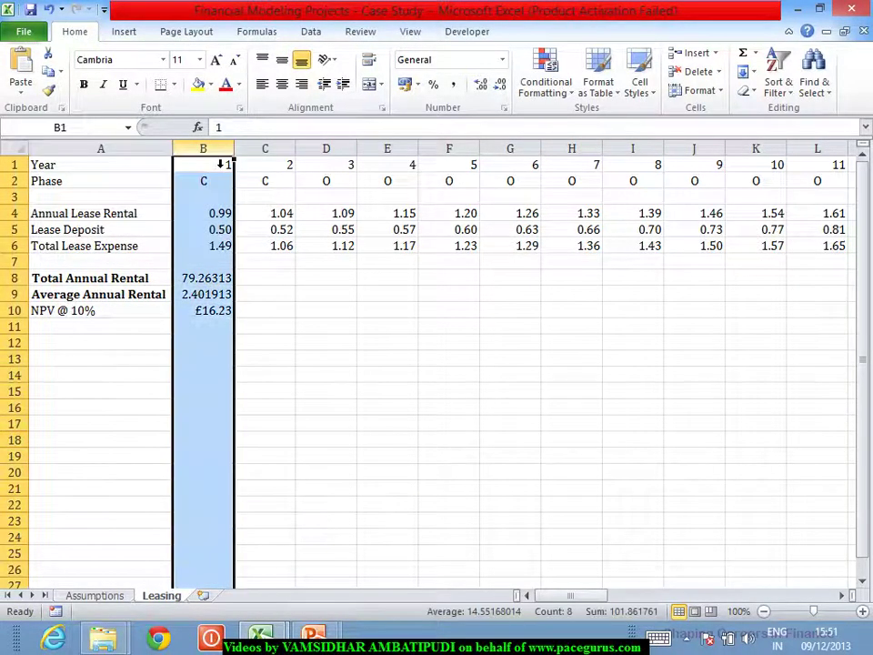